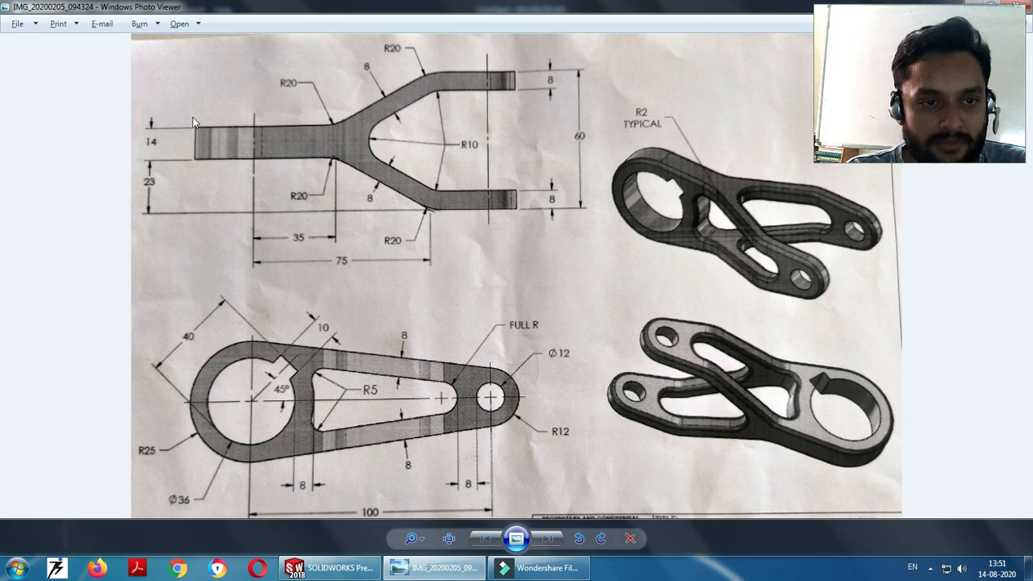
Switch to SOLIDWORKS and set the part's unit system to MMGS (millimeter, gram, second)
key(alt+Tab)
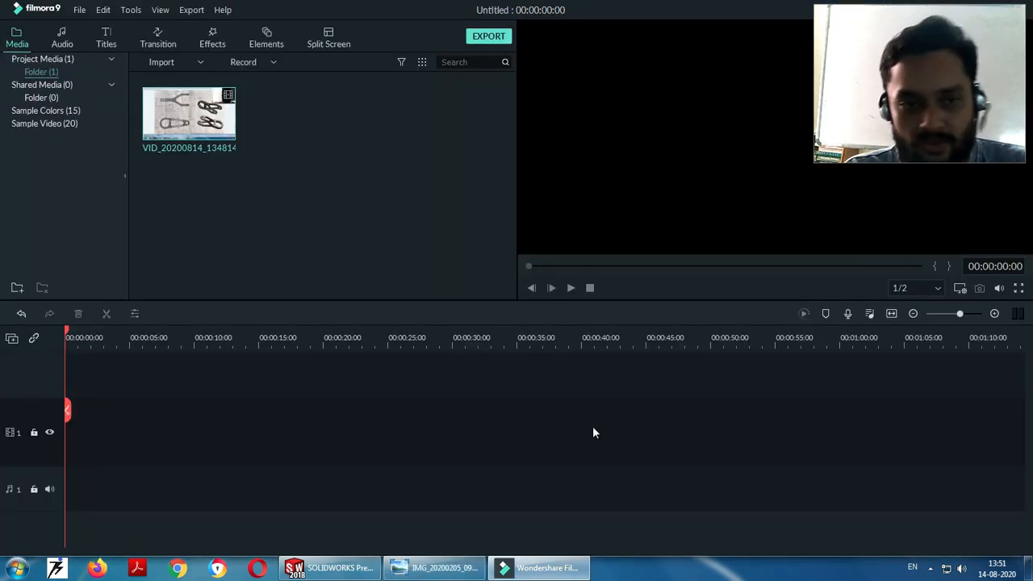
key(alt+Tab)
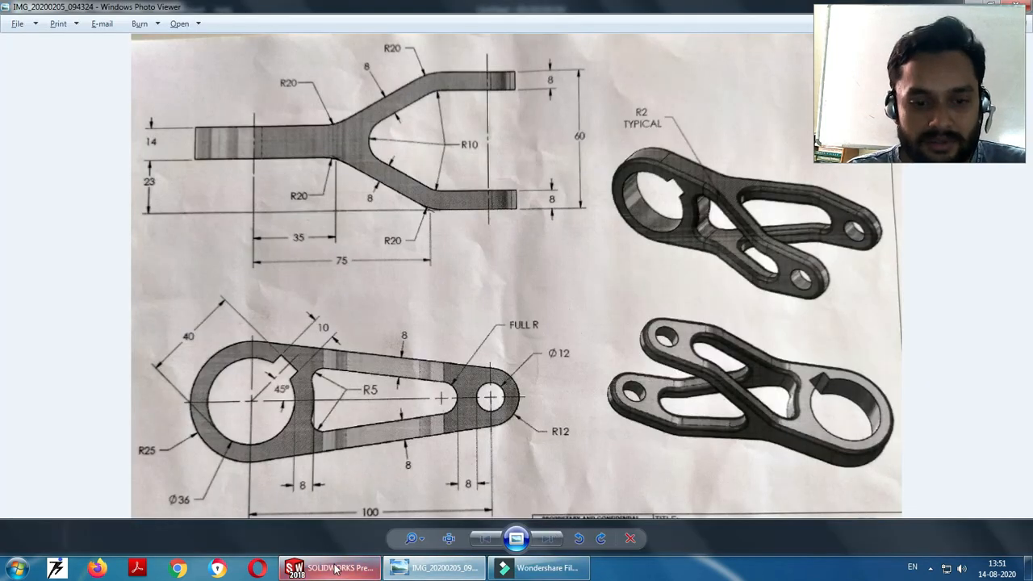
click(337, 569)
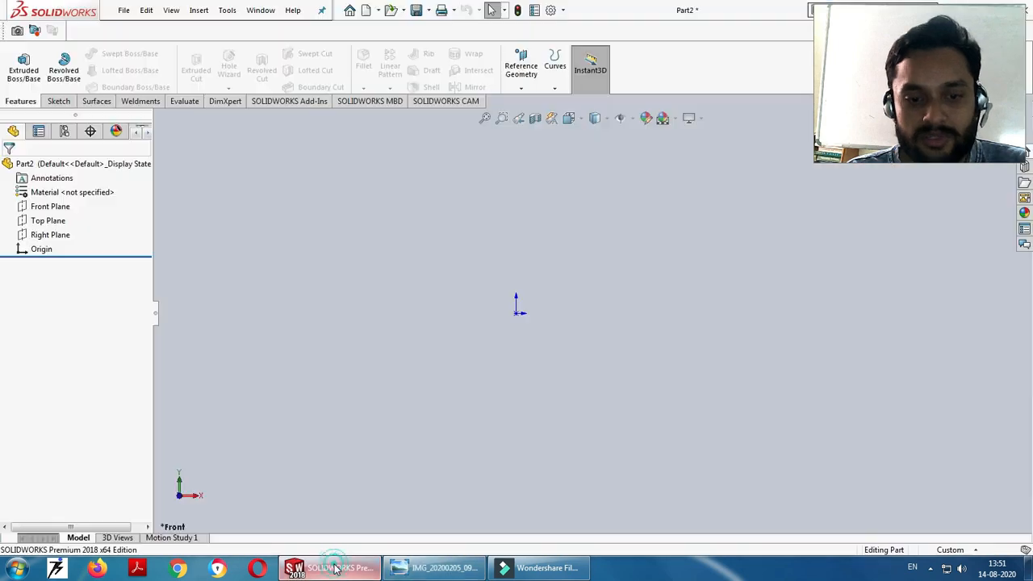
click(968, 553)
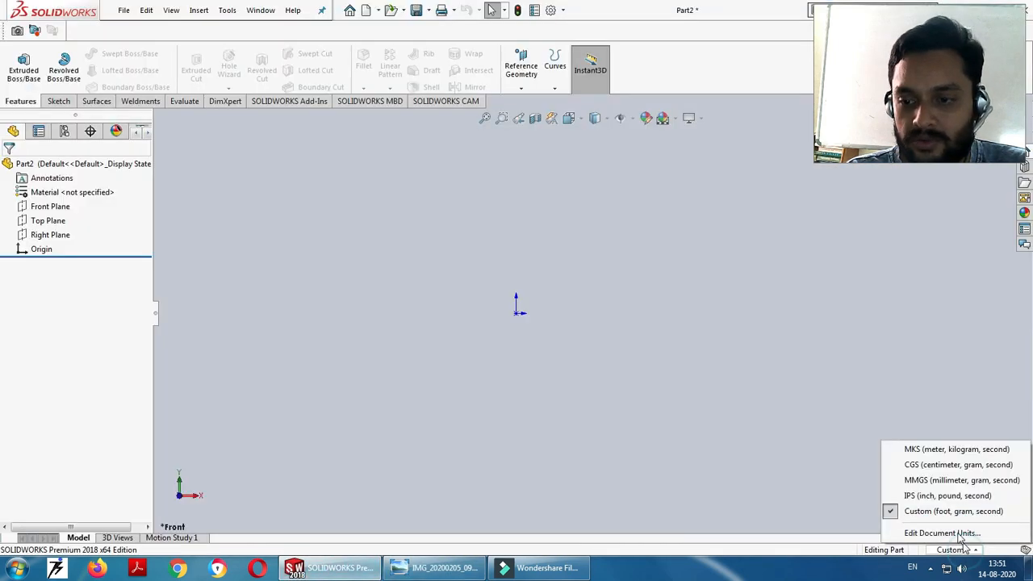
click(941, 482)
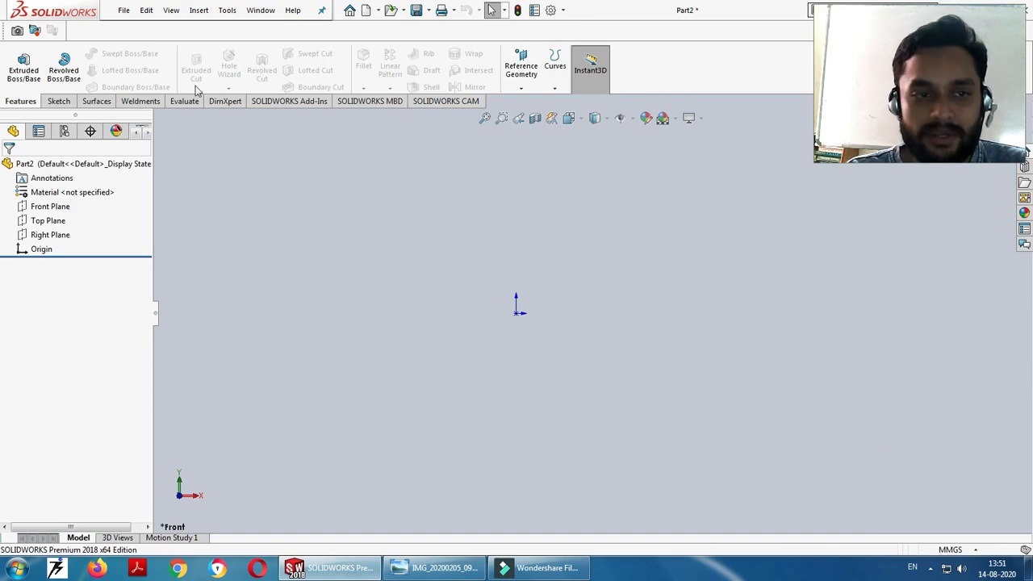
Start a line sketch on the Top Plane and orient the view normal to it
click(64, 105)
click(85, 51)
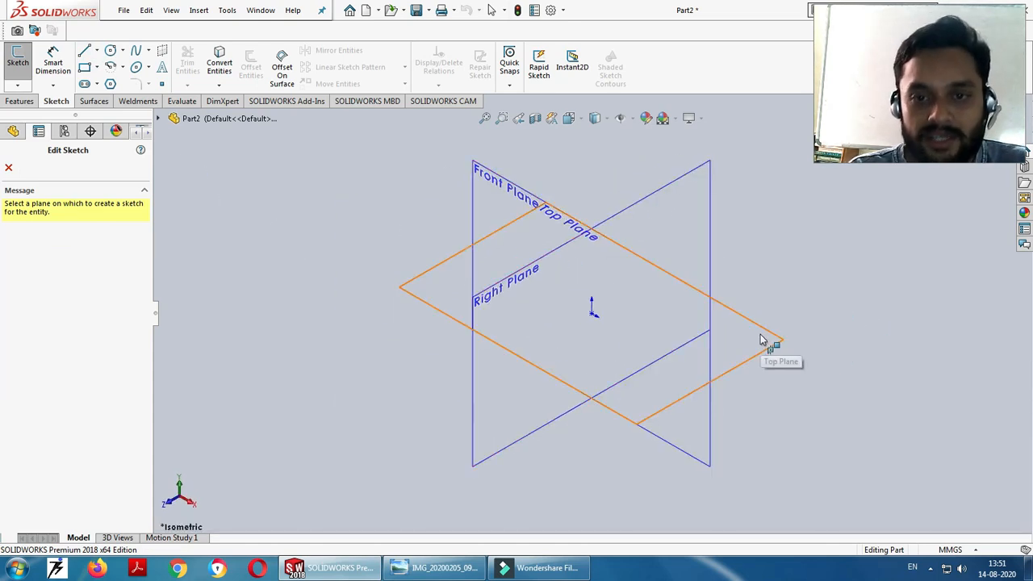
click(761, 340)
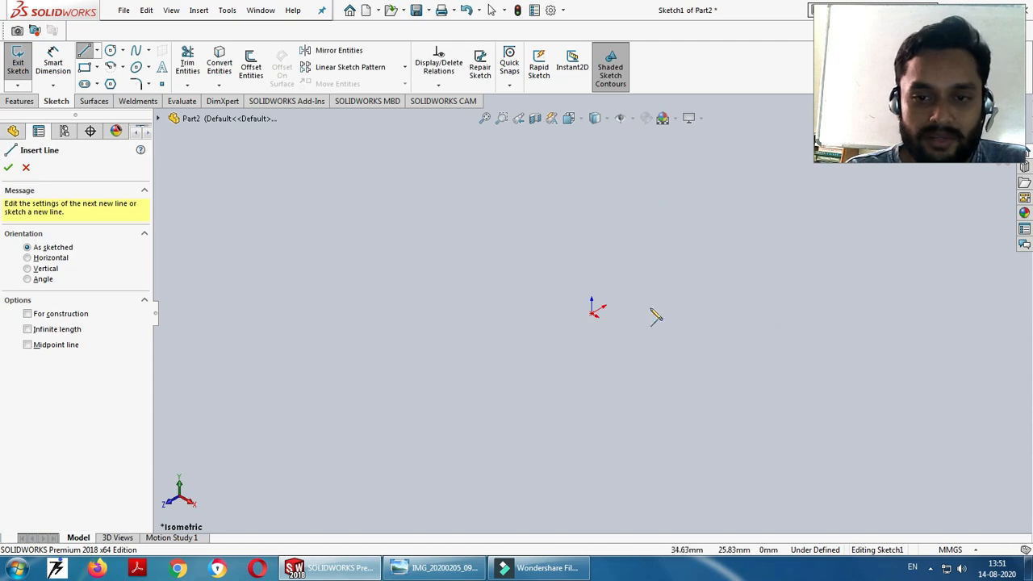
key(space)
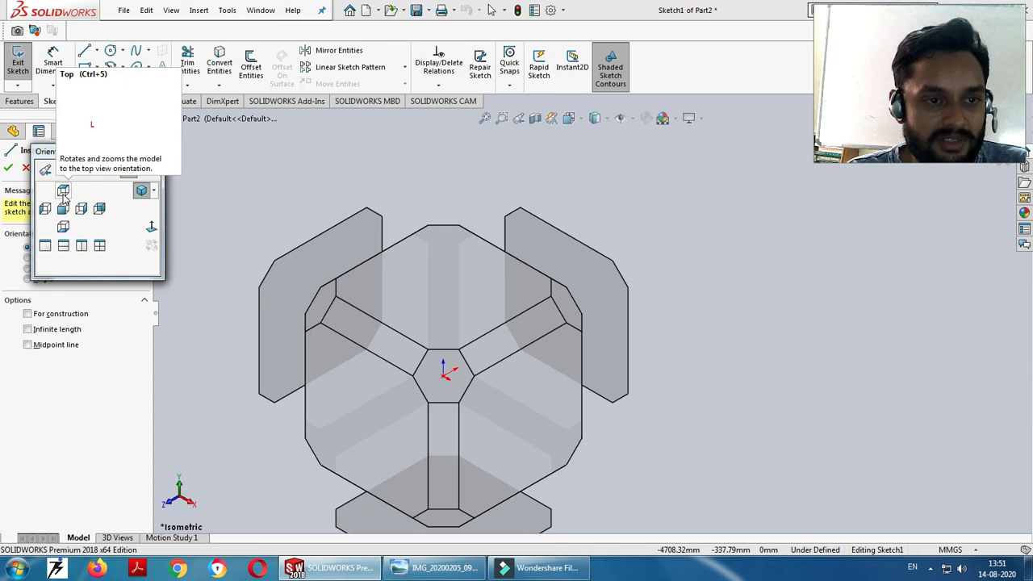
click(151, 230)
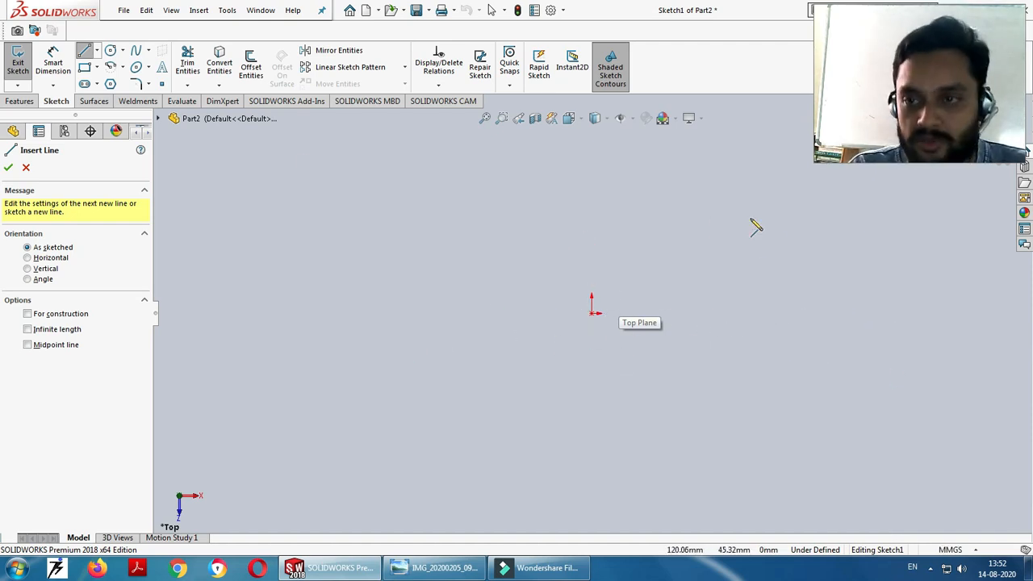
Sketch a vertical line about 36 mm long to the left of the origin
click(472, 287)
click(472, 353)
key(Escape)
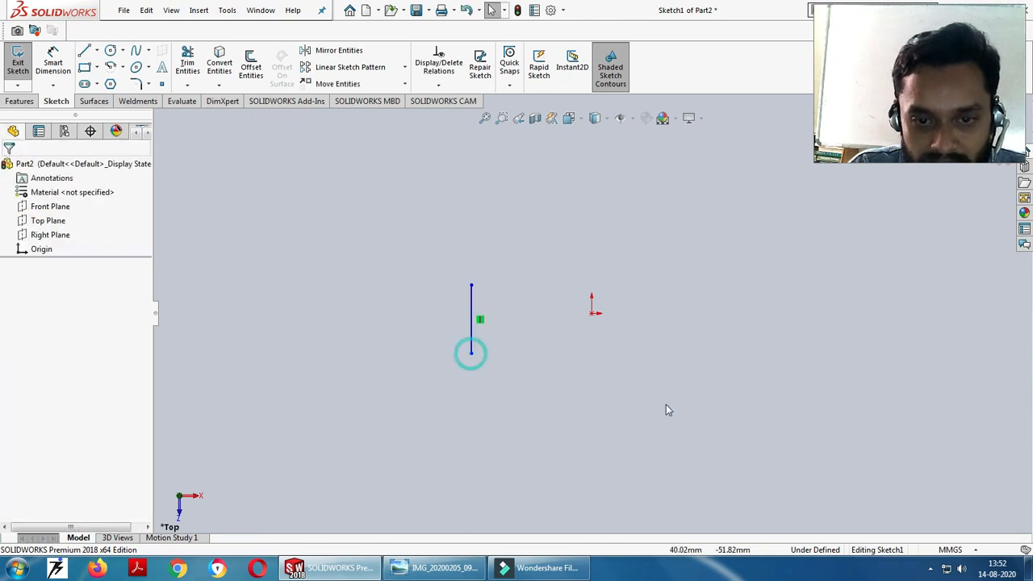
Dimension the vertical line's length to 14 mm
click(52, 65)
click(472, 313)
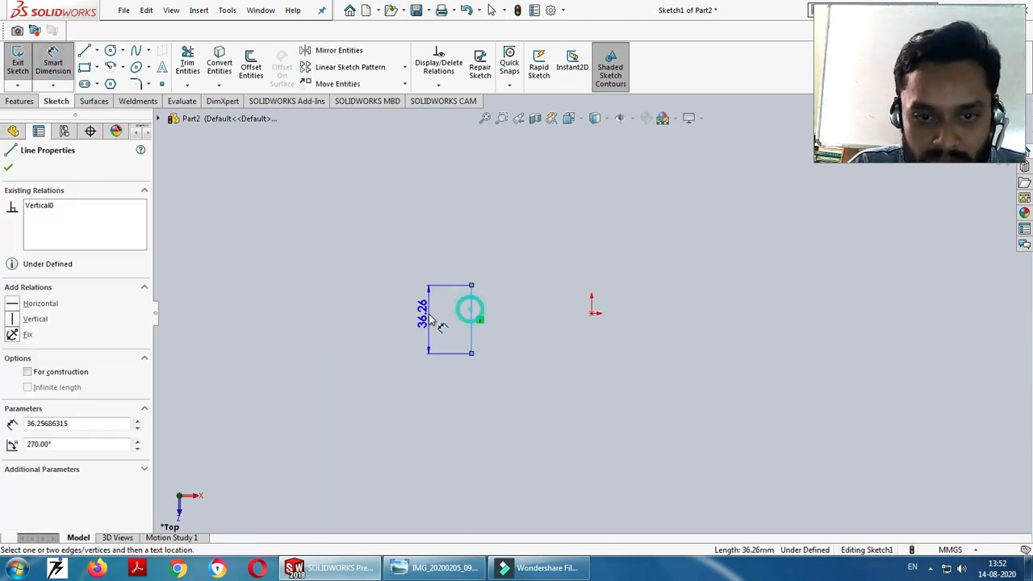
click(440, 319)
text(14)
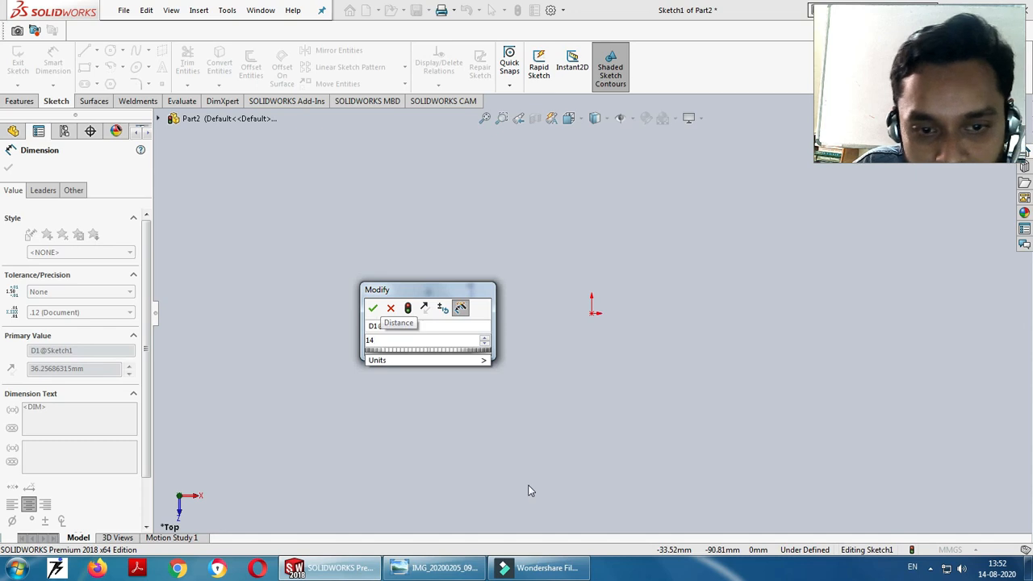
key(Return)
key(Escape)
key(Escape)
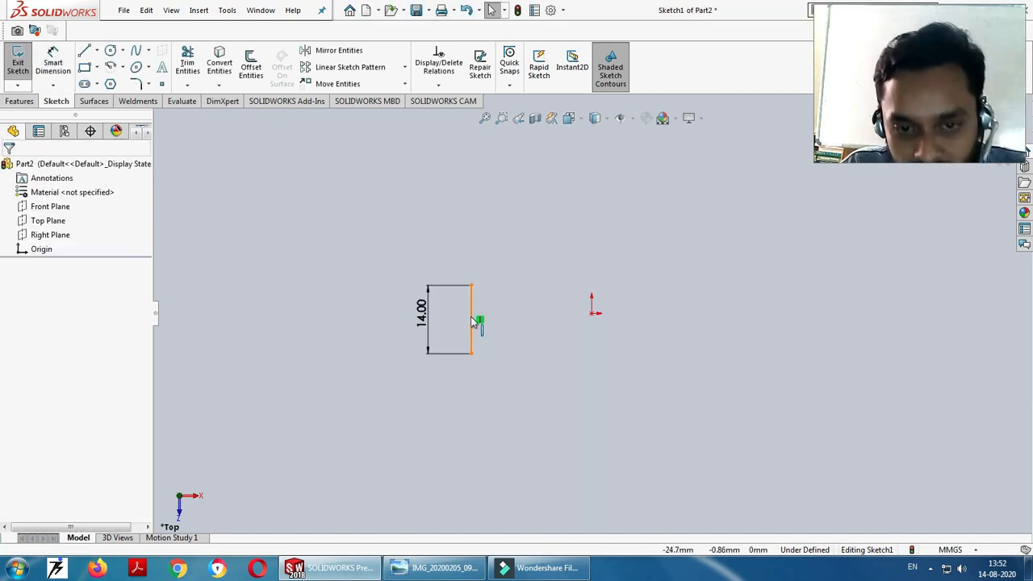
Add a horizontal relation between the vertical line's midpoint and the origin
click(471, 319)
ctrl+click(593, 312)
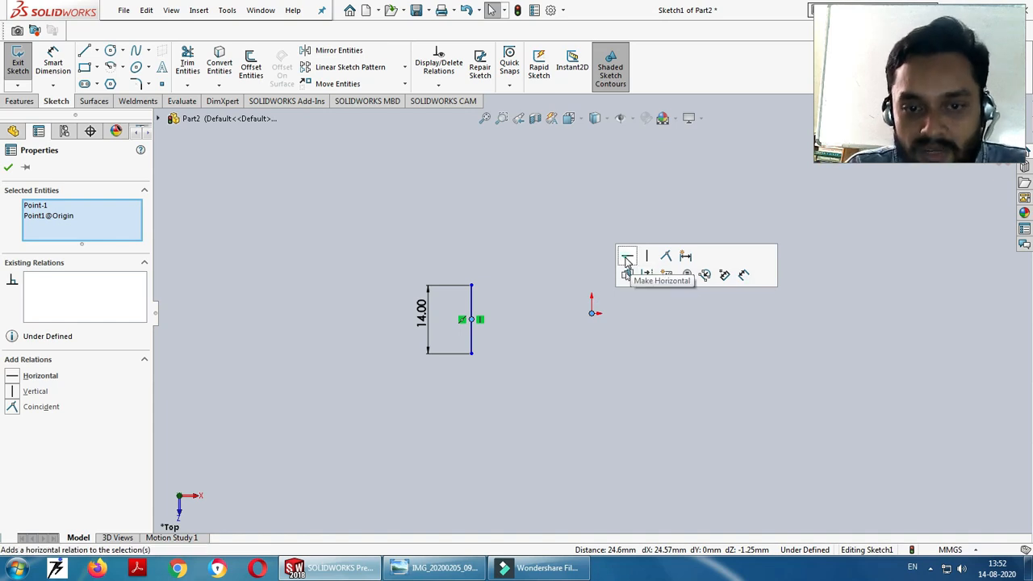
click(627, 258)
key(Escape)
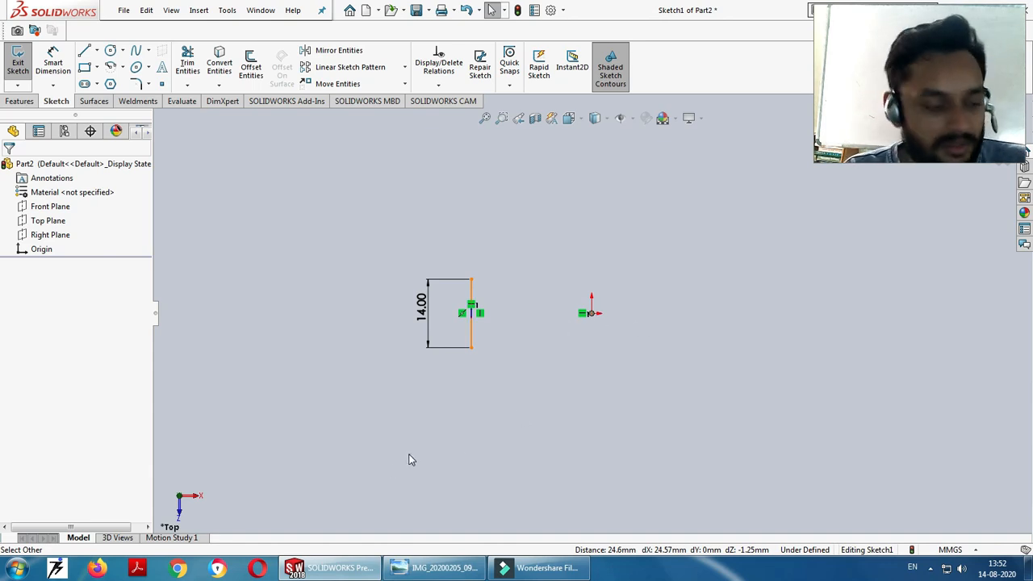
Consult the reference drawing and sketch a horizontal line about 53 mm long rightward from the vertical line's upper endpoint
key(alt+Tab)
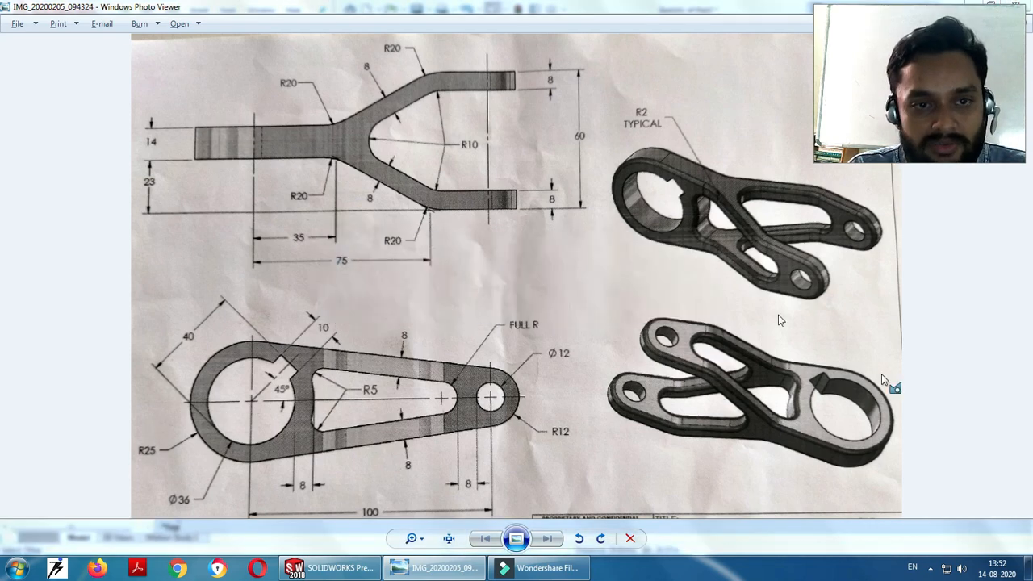
key(alt+Tab)
key(alt+Tab)
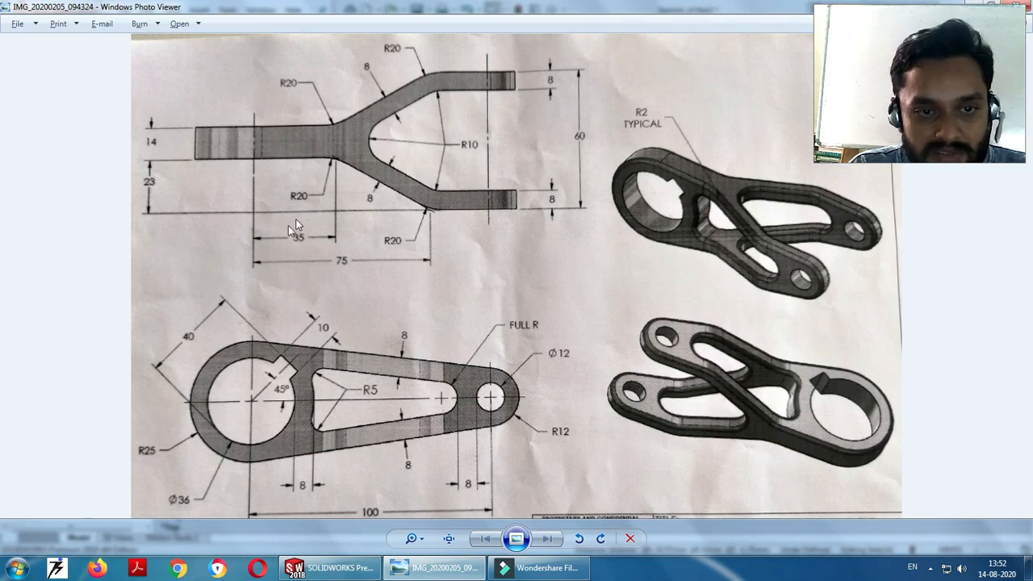
key(alt+Tab)
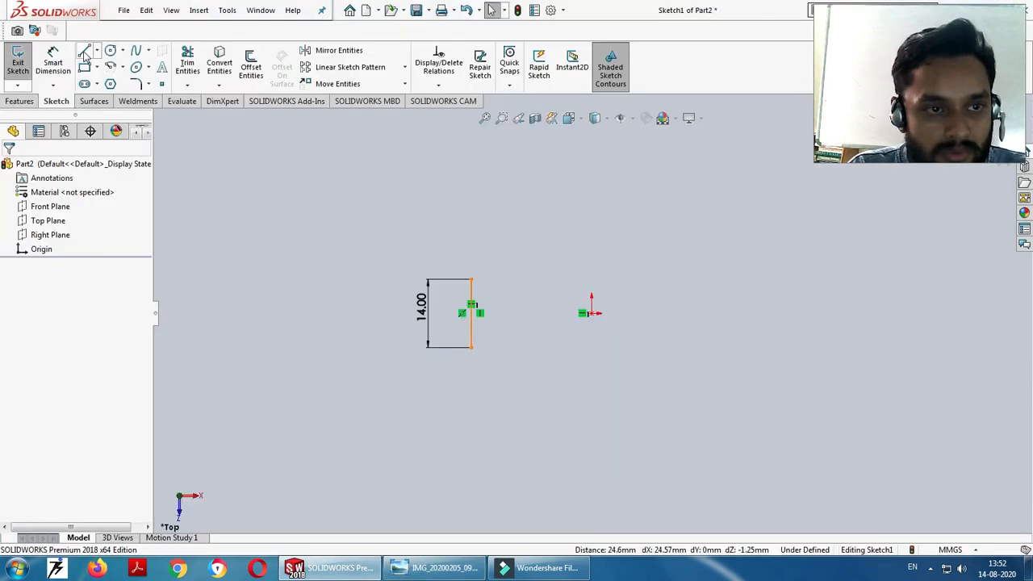
key(l)
click(471, 280)
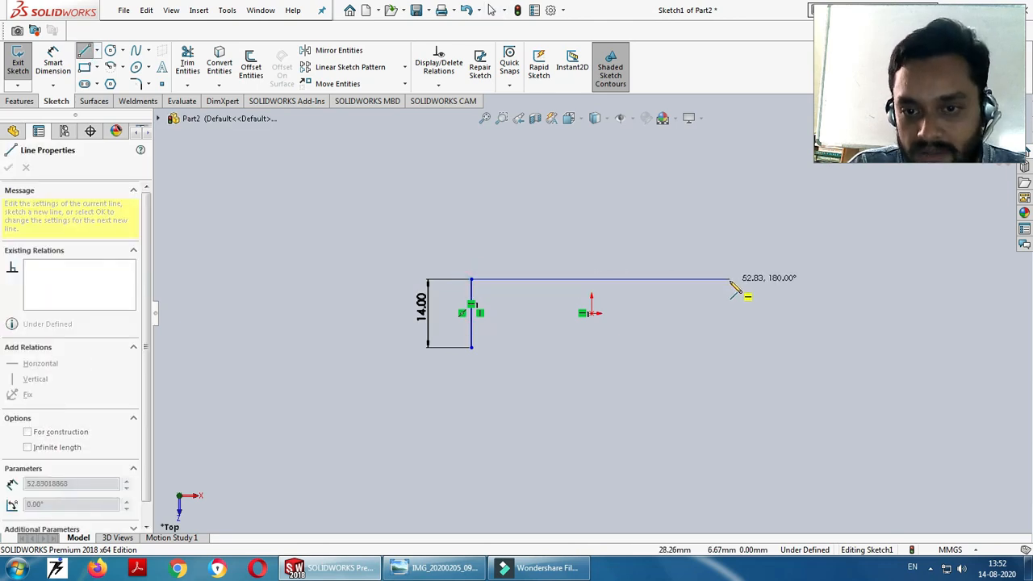
click(730, 280)
key(Escape)
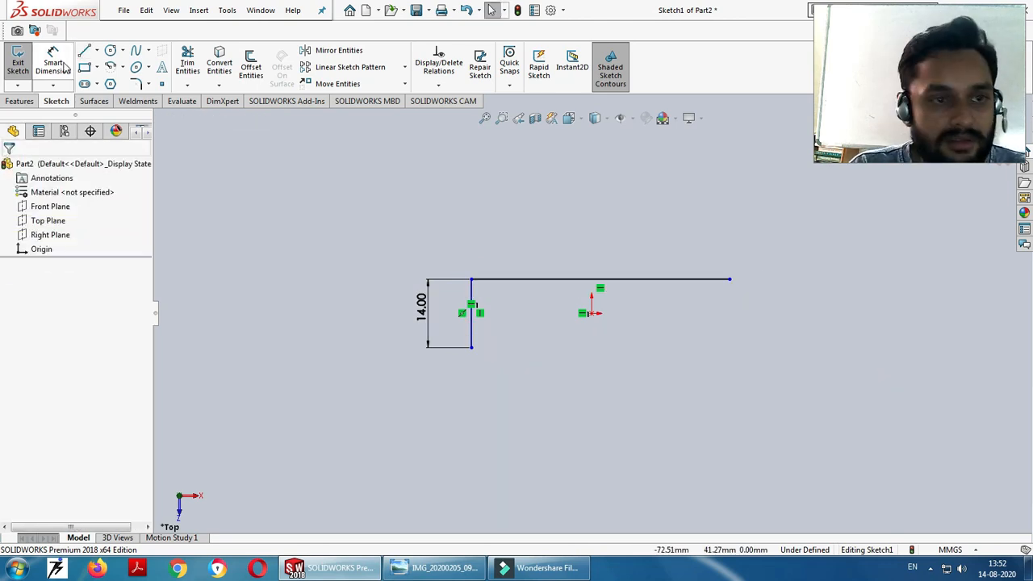
Dimension the upper horizontal line's length as 25+35 mm
click(56, 61)
click(557, 279)
click(533, 217)
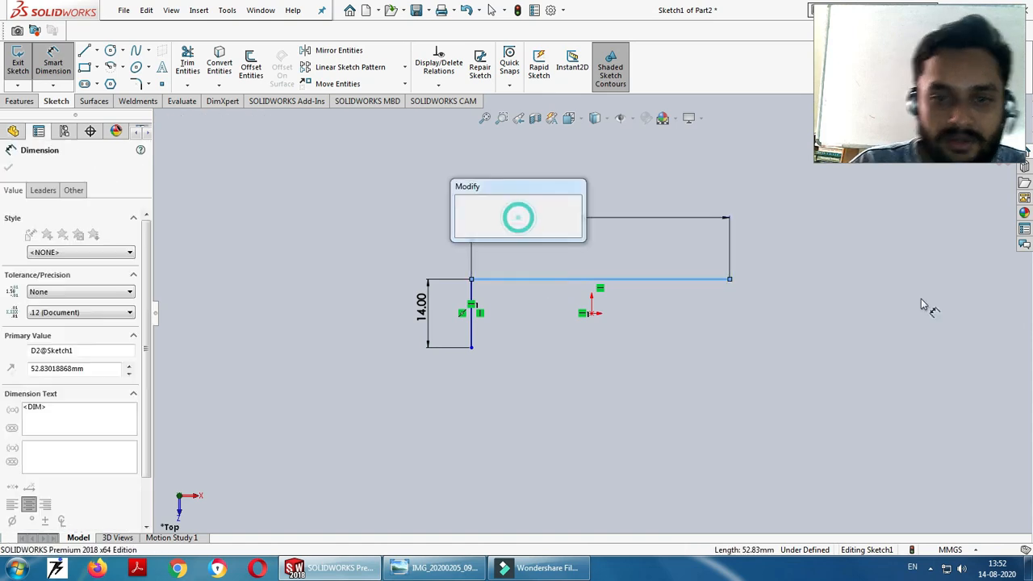
text(25+35)
key(Return)
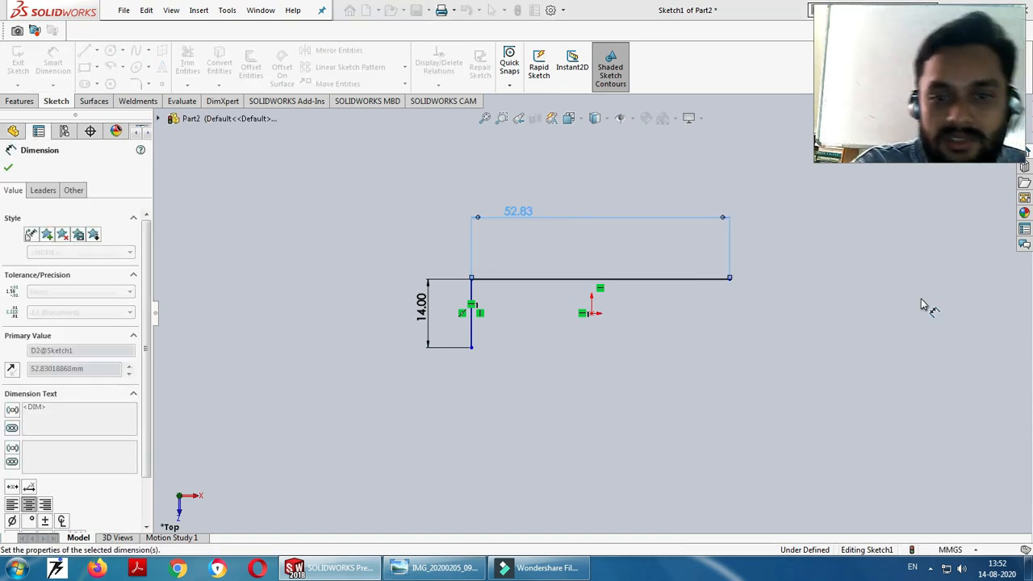
key(Escape)
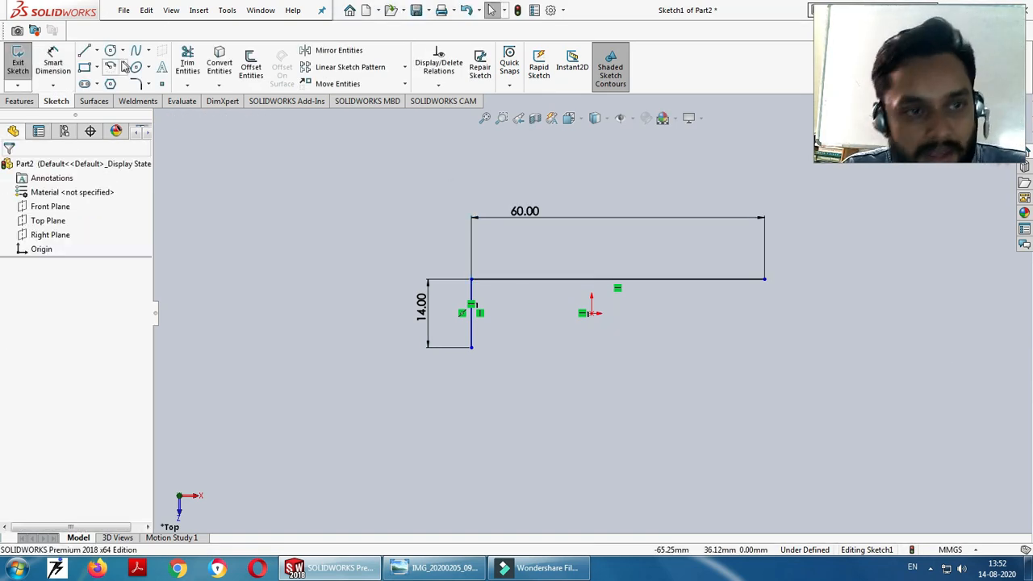
Sketch a 60 mm horizontal line from the vertical line's lower endpoint, ending directly below the upper line's end
click(84, 50)
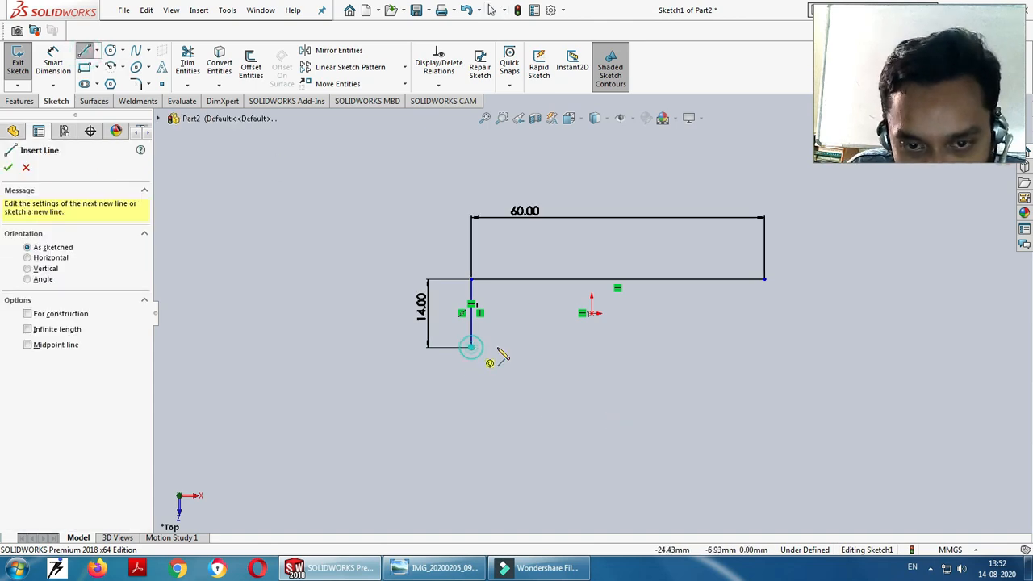
click(472, 347)
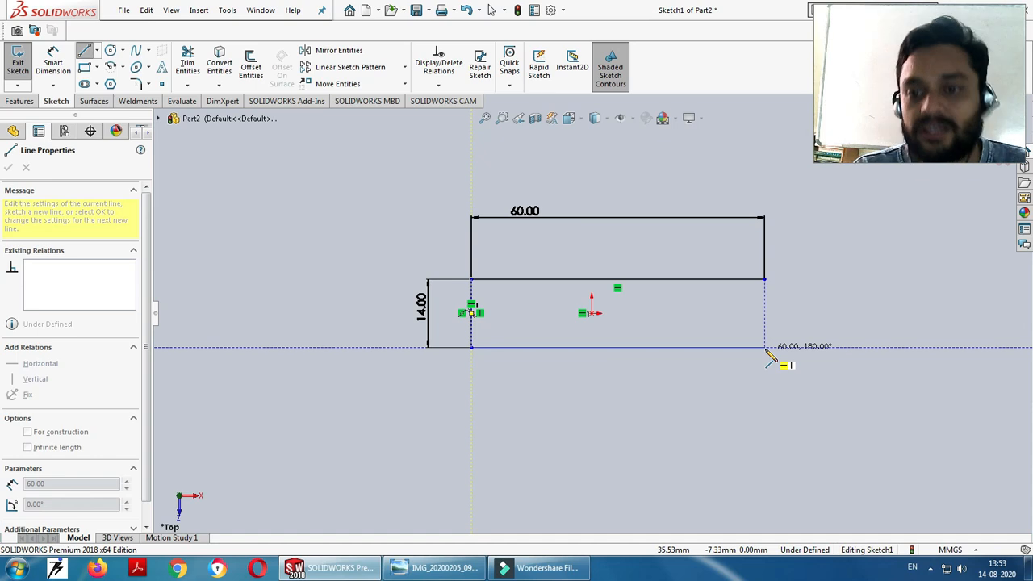
click(767, 350)
key(Escape)
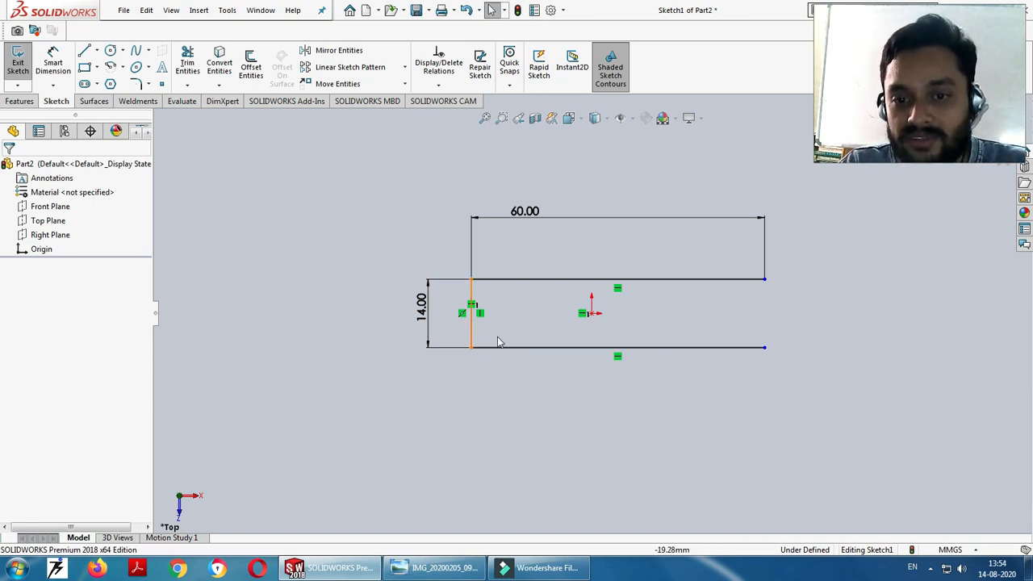
Dimension the horizontal distance between the origin and the vertical line to 25 mm
click(50, 65)
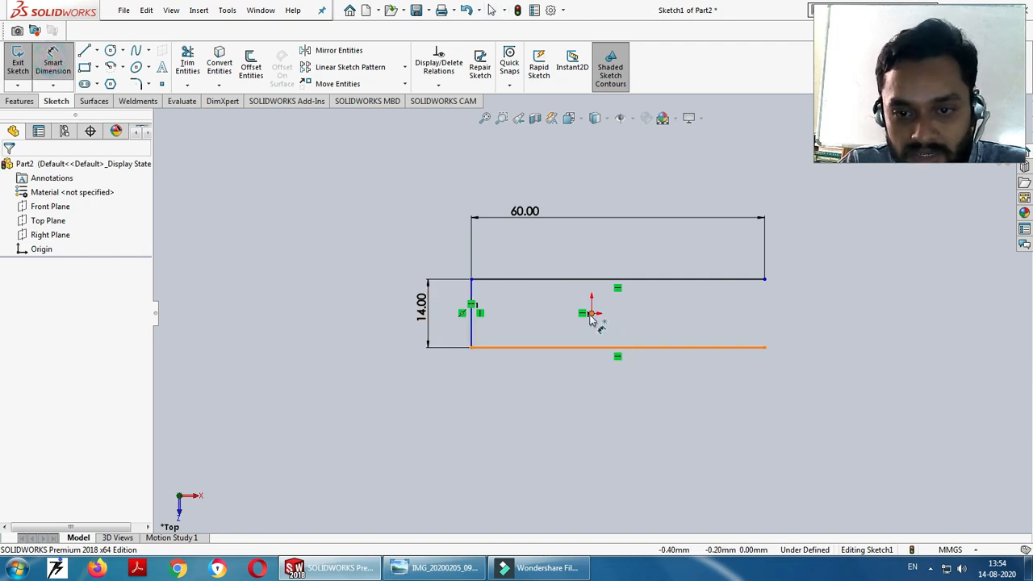
click(591, 313)
click(471, 327)
click(525, 381)
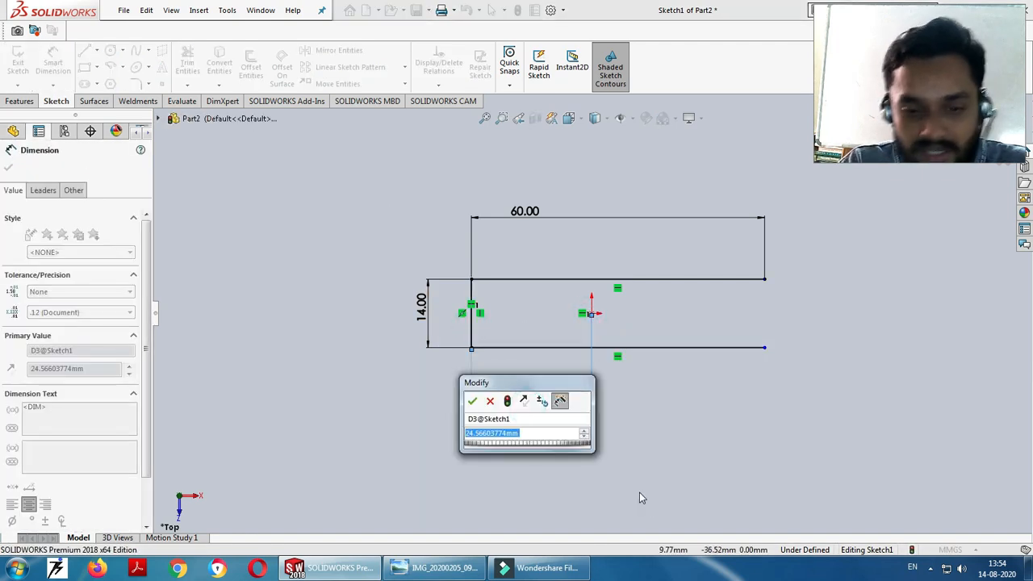
text(25)
key(Return)
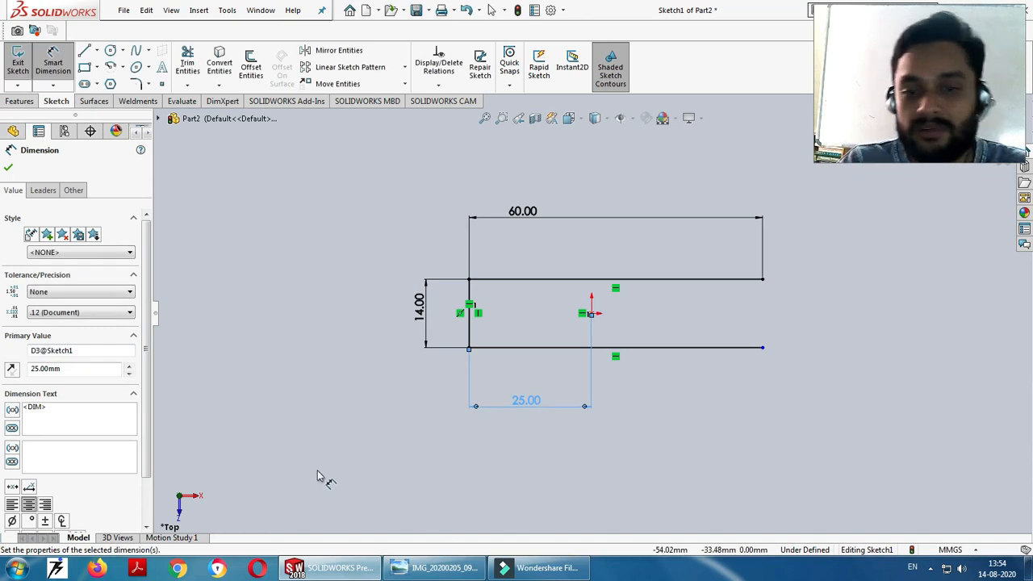
key(Escape)
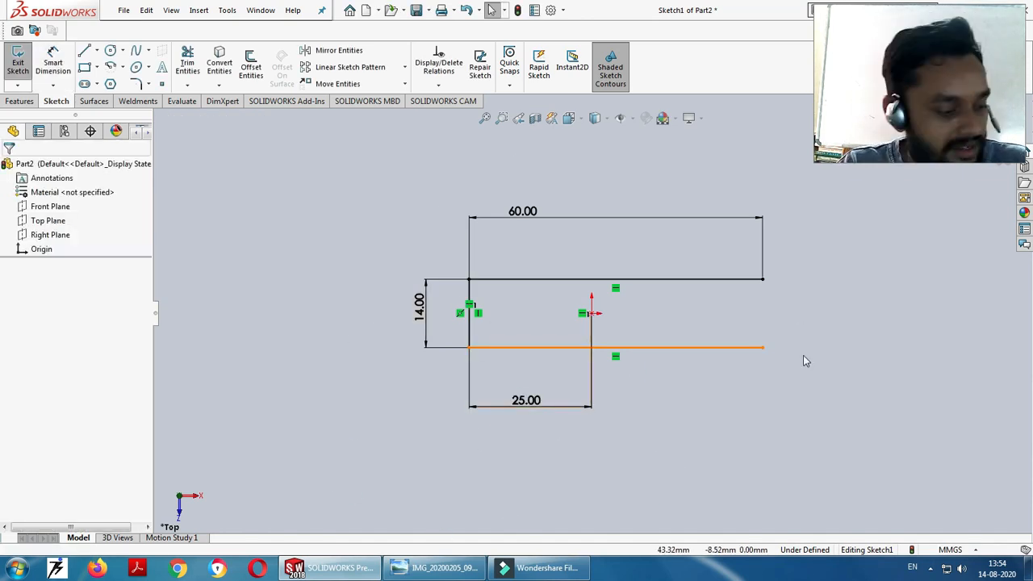
Sketch an angled line rising to the right from the upper horizontal line's right endpoint, checking it against the reference drawing
key(alt+Tab)
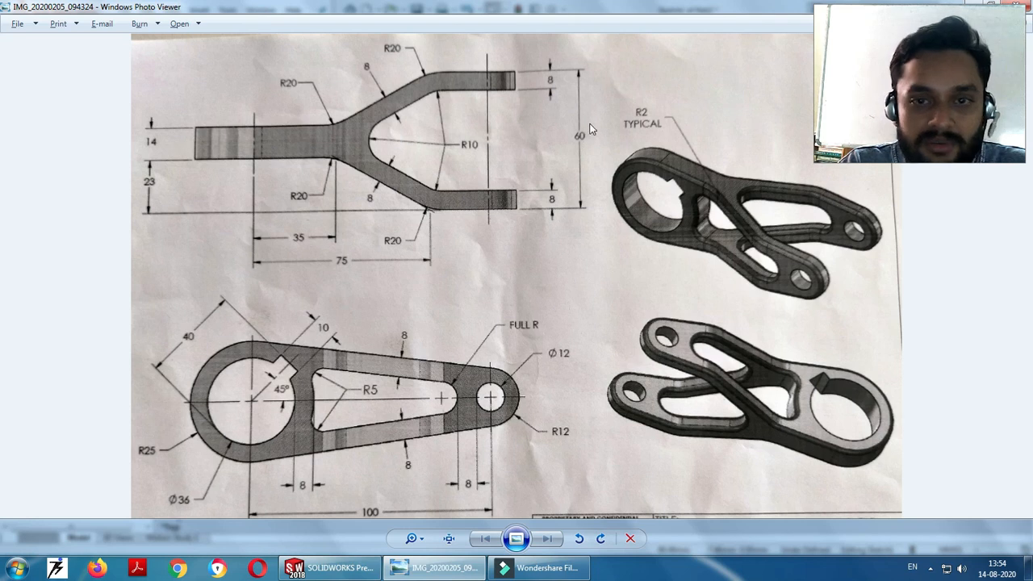
key(alt+Tab)
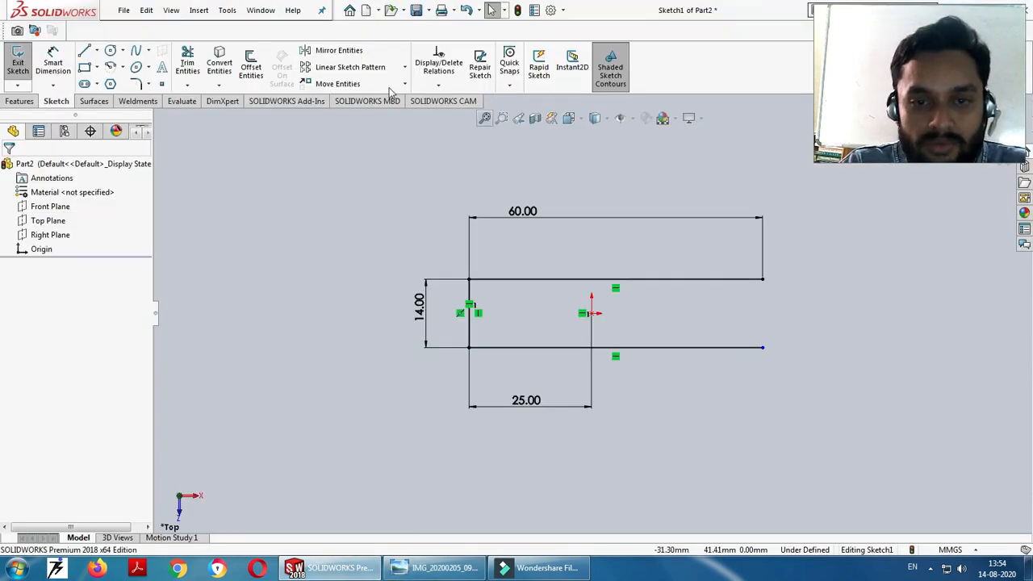
click(87, 50)
scroll(635, 335, up, 4)
scroll(783, 292, down, 3)
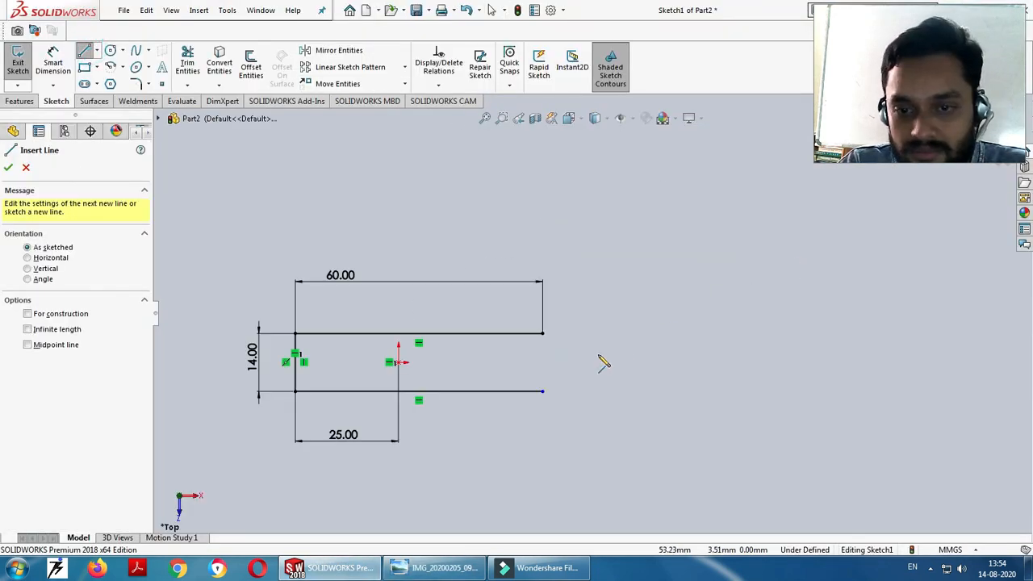
click(542, 333)
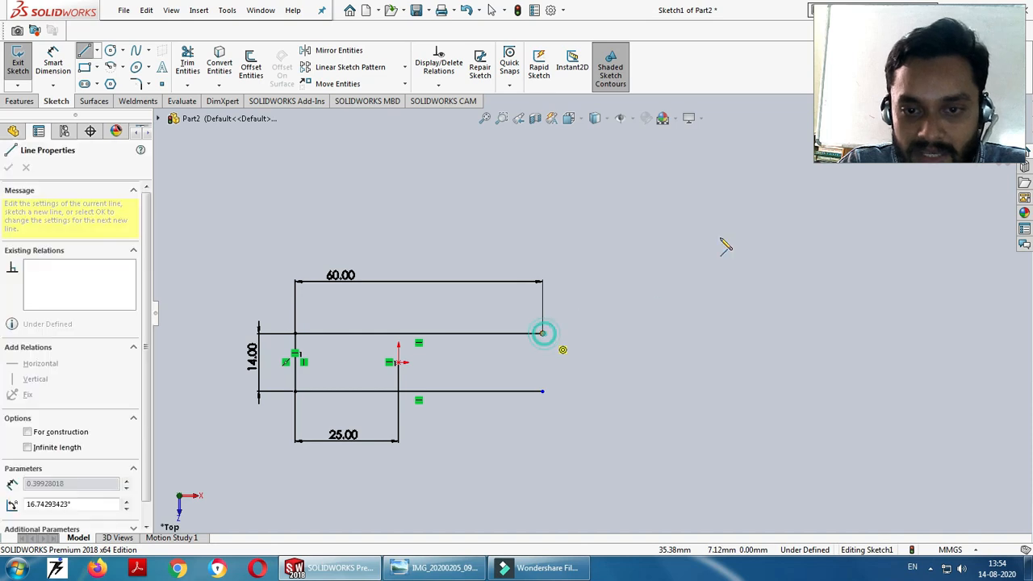
click(749, 208)
key(Escape)
key(alt+Tab)
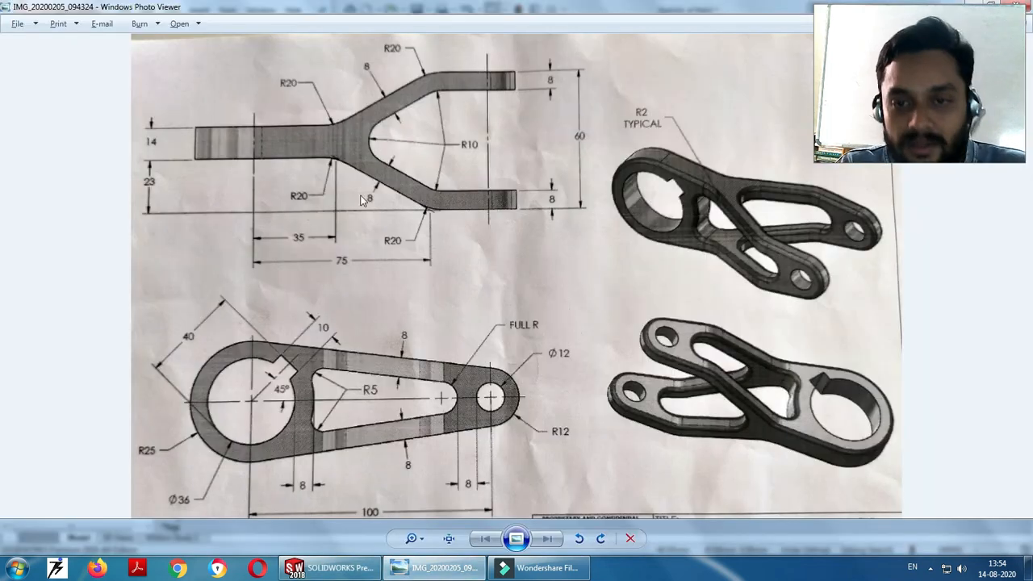
Dimension the vertical distance from the origin to the angled line's upper endpoint as 30 mm and check the reference drawing
key(alt+Tab)
click(63, 68)
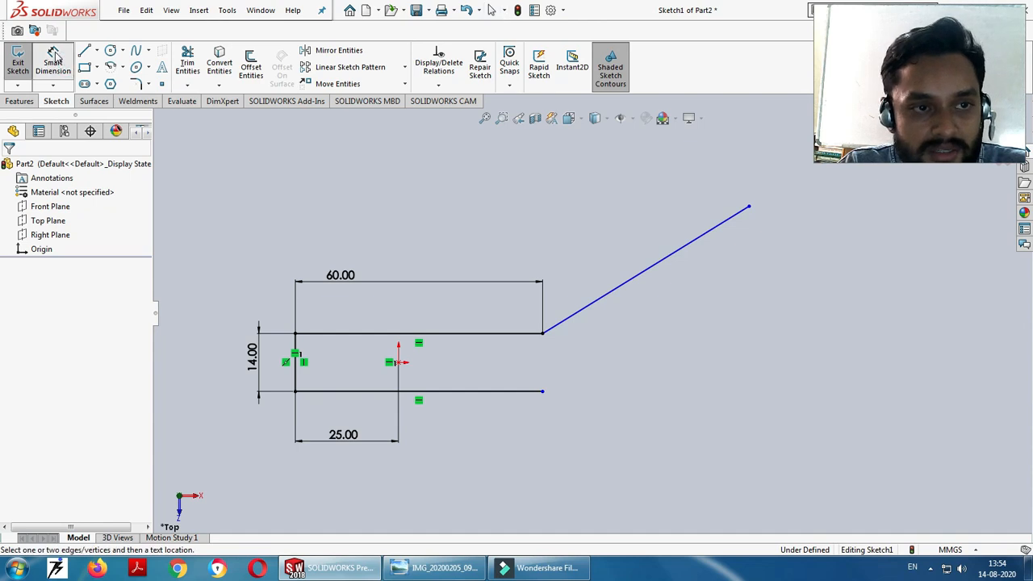
click(399, 364)
click(750, 208)
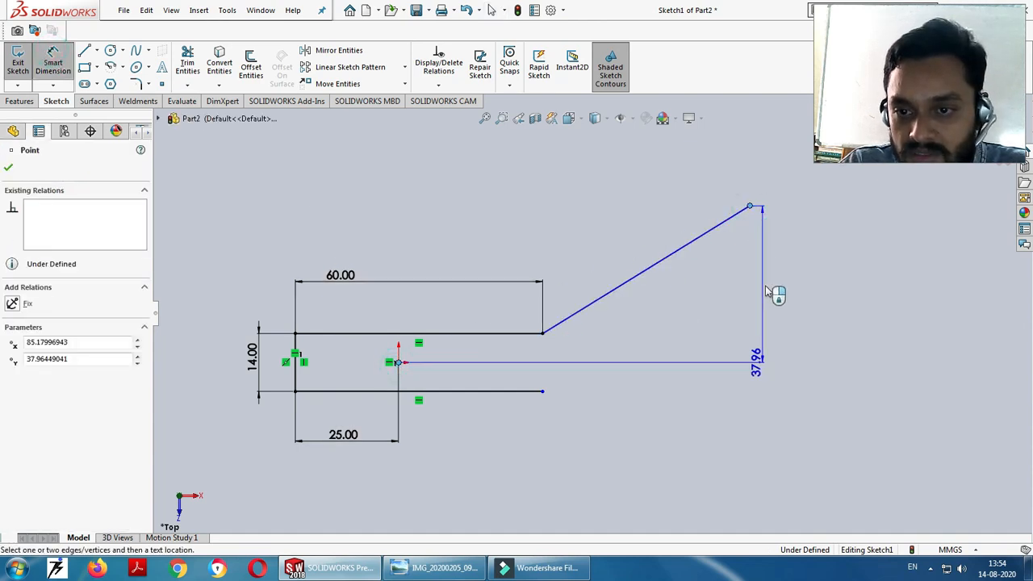
click(858, 266)
text(30)
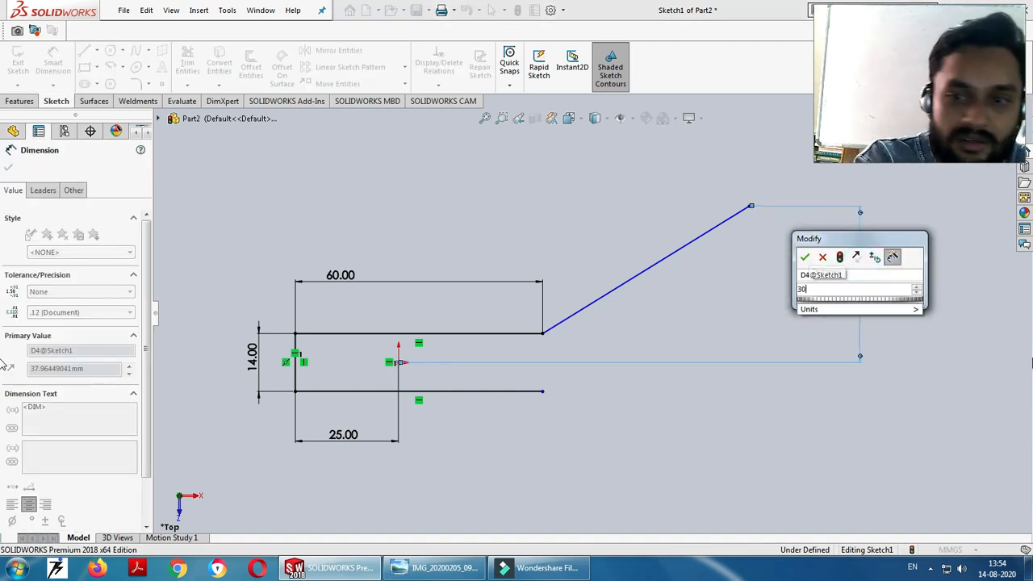
key(Return)
key(alt+Tab)
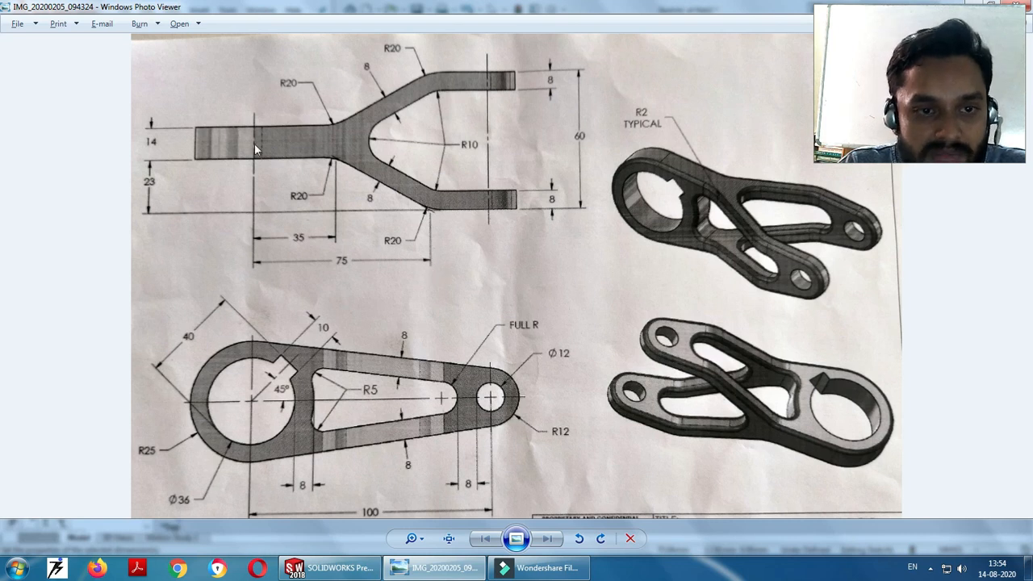
key(alt+Tab)
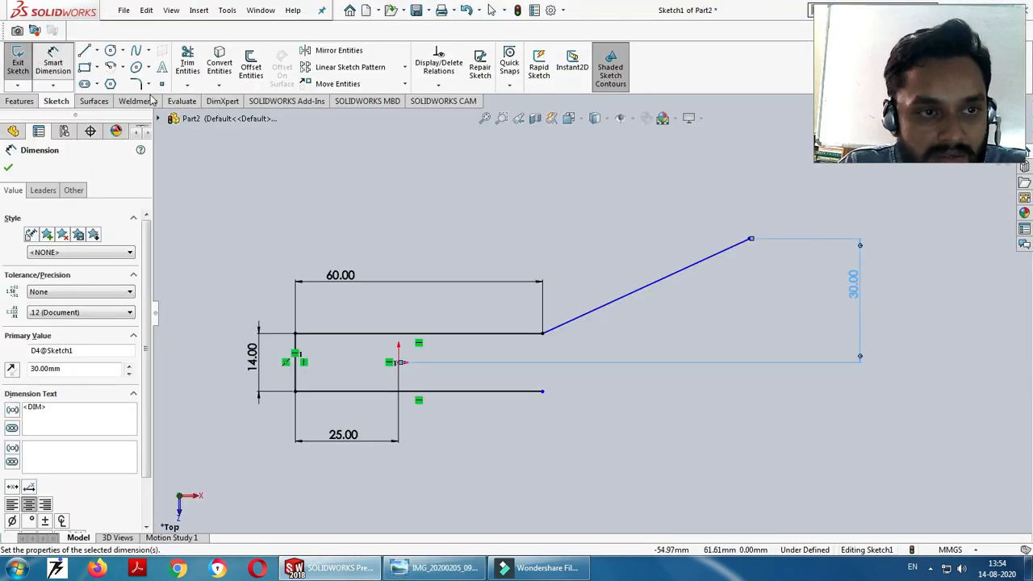
click(750, 241)
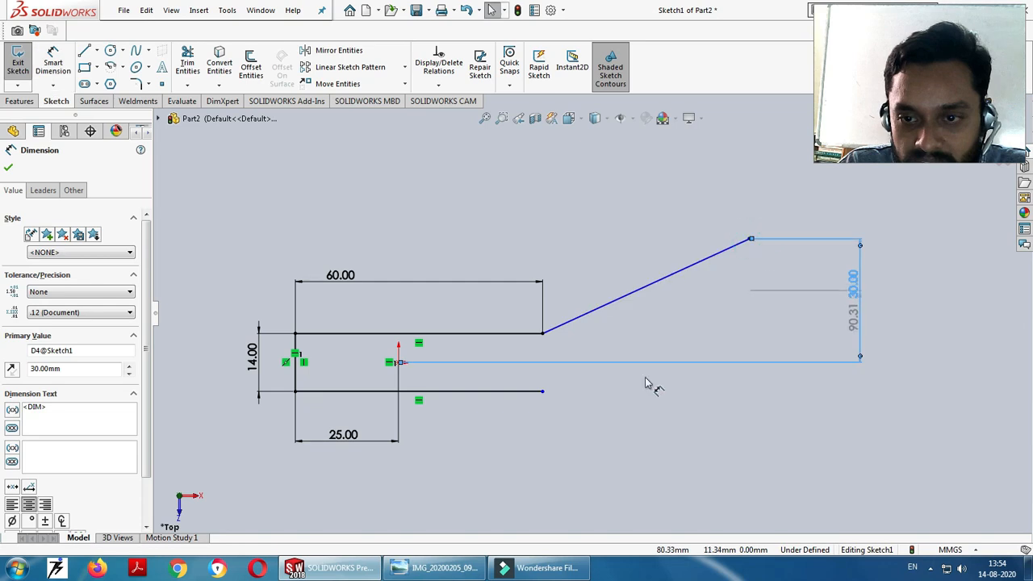
click(398, 362)
key(Escape)
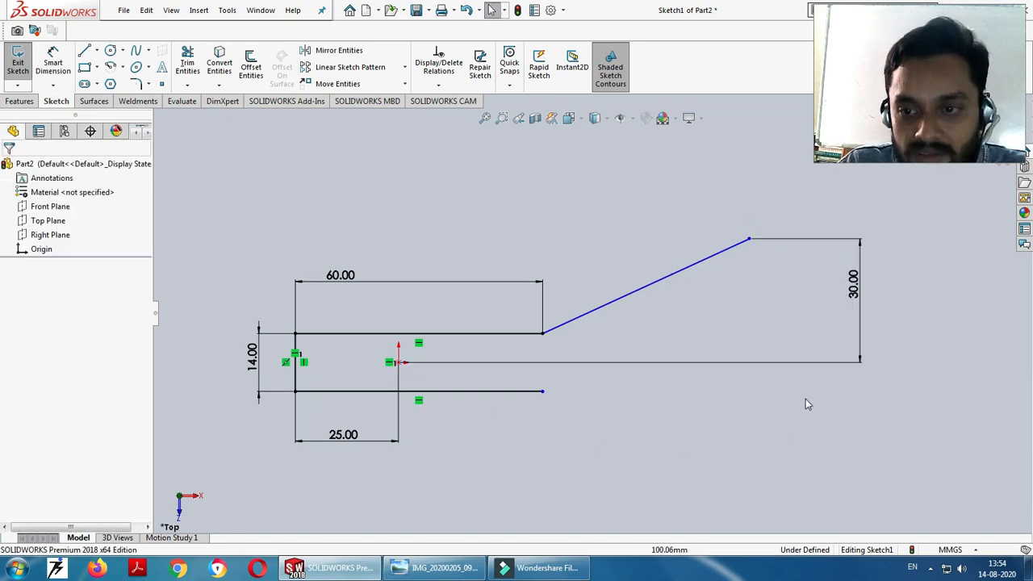
click(654, 361)
key(Escape)
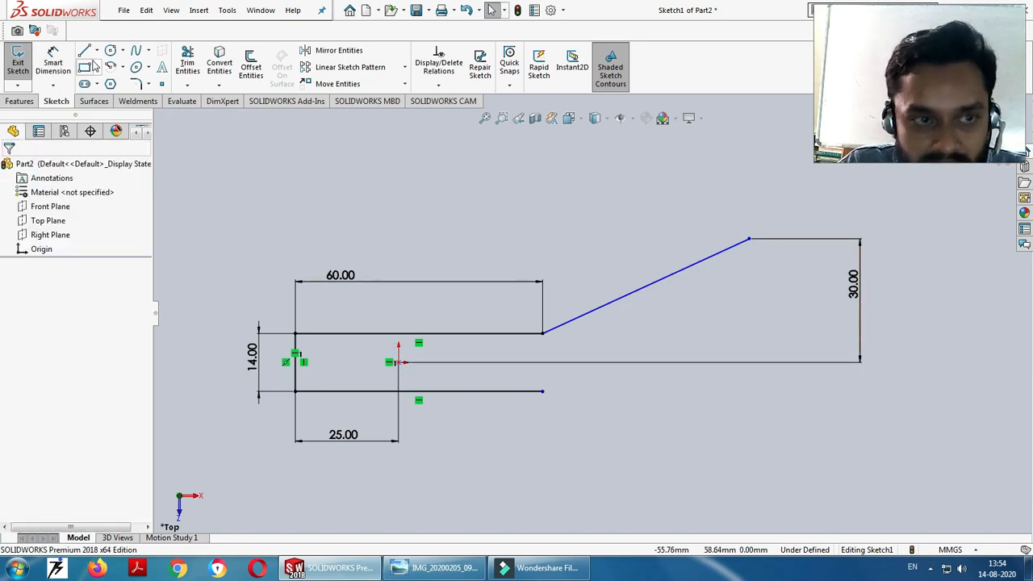
Dimension the horizontal distance from the origin to the angled line's upper endpoint as 75 mm
click(53, 65)
click(750, 239)
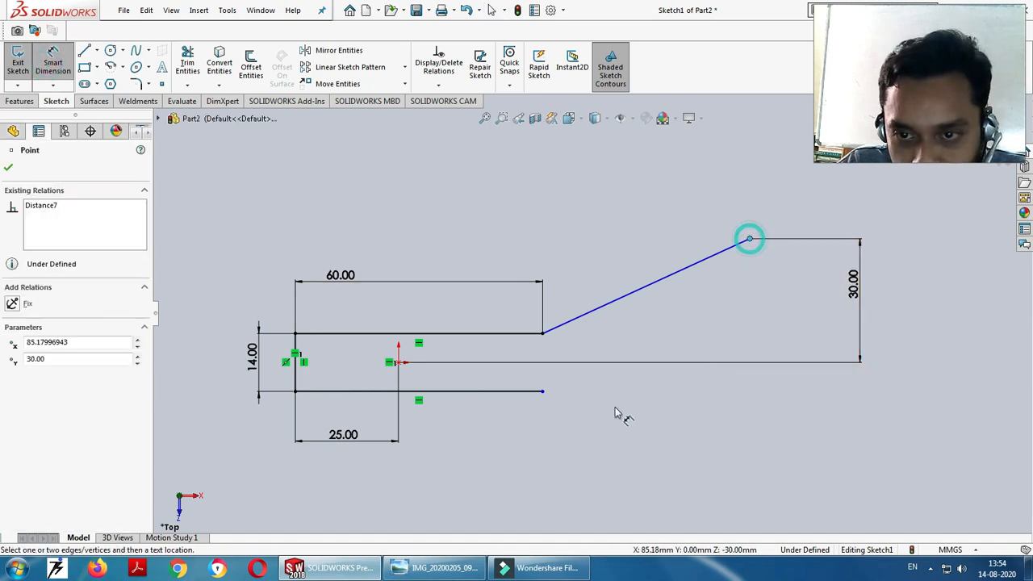
click(399, 363)
click(547, 454)
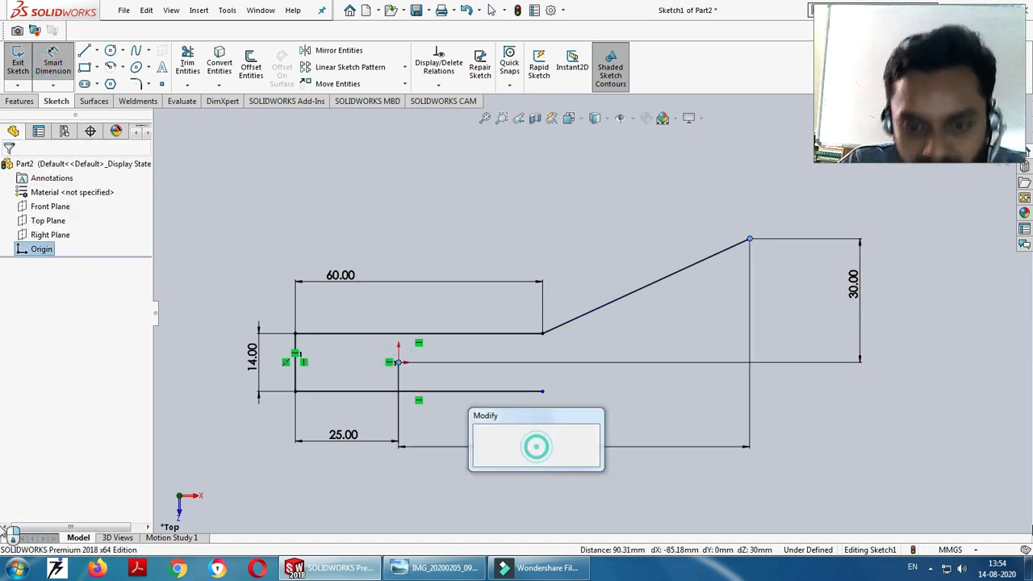
text(1)
text(5)
key(Return)
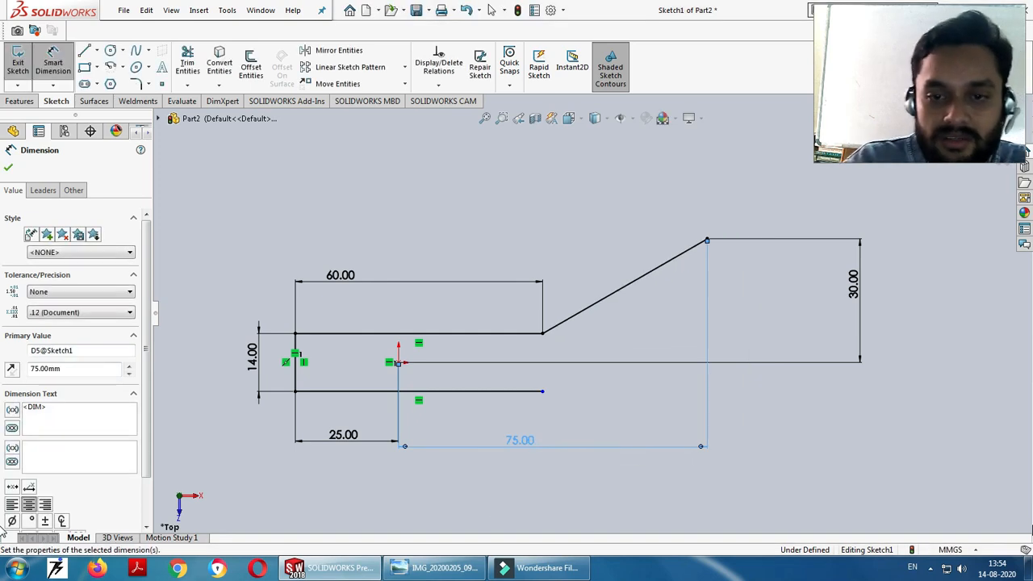
Following the reference drawing, sketch a horizontal line from the angled line's upper endpoint, ending about 148 mm to the right of the origin
key(alt+Tab)
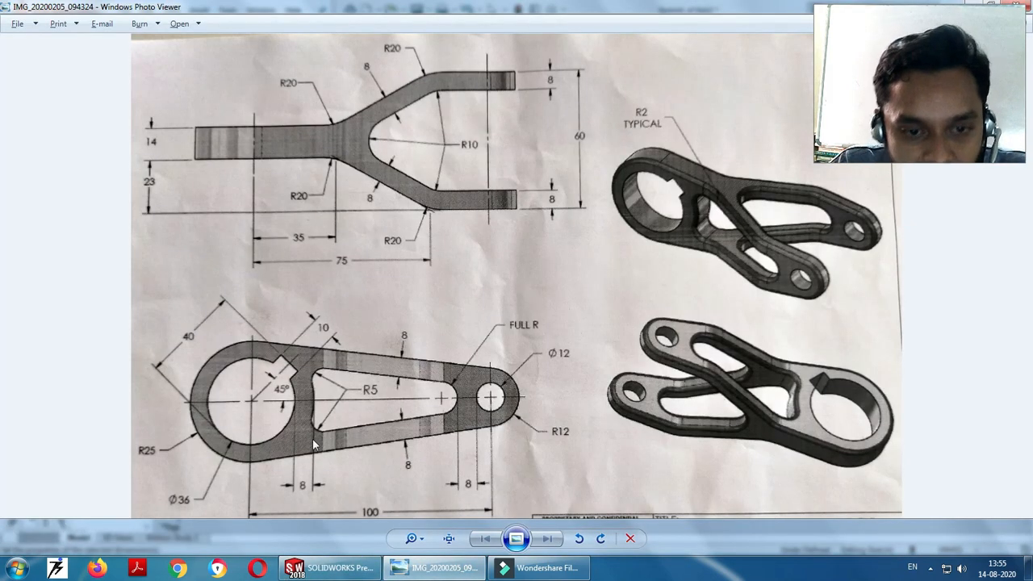
key(alt+Tab)
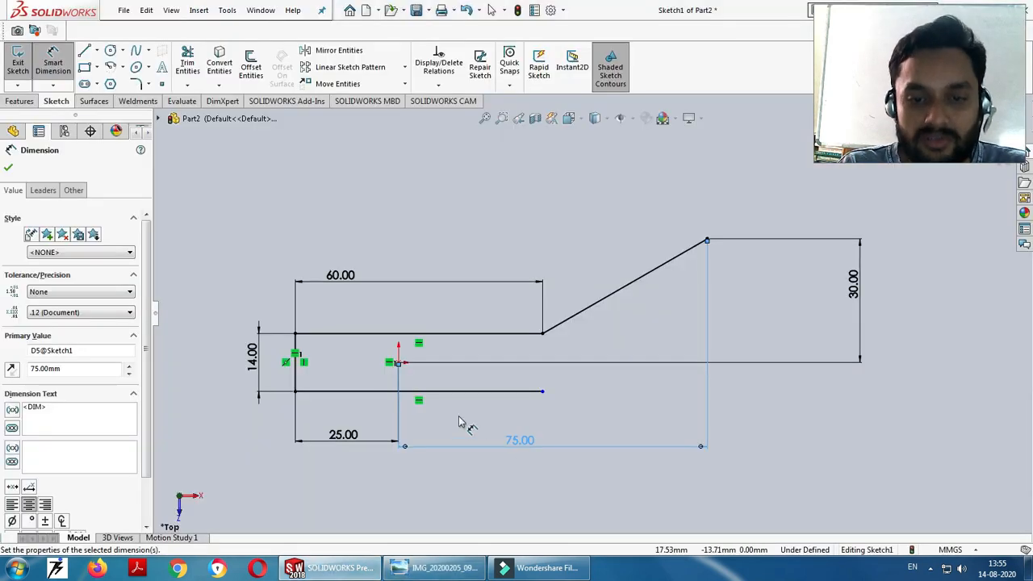
key(alt+Tab)
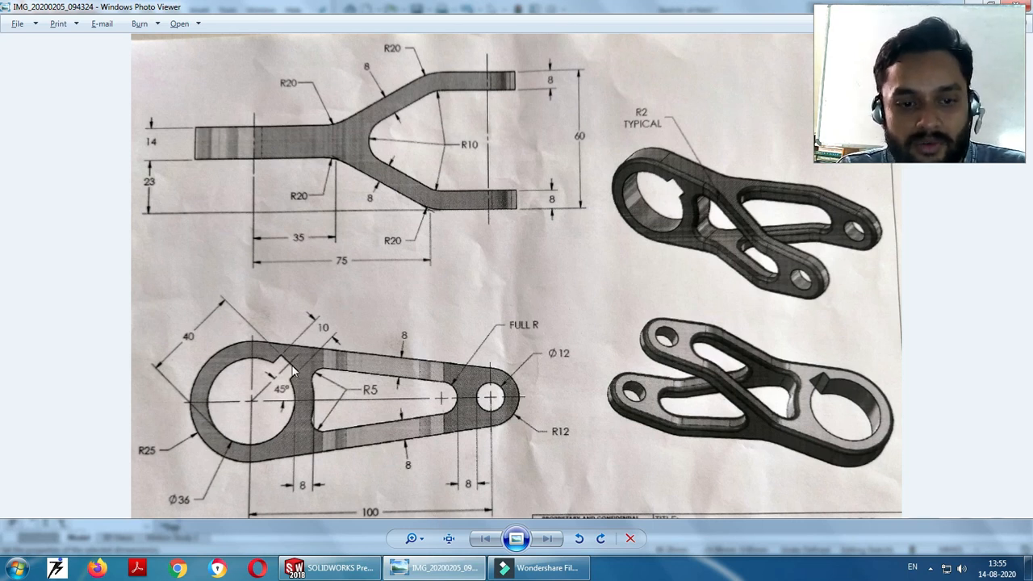
key(alt+Tab)
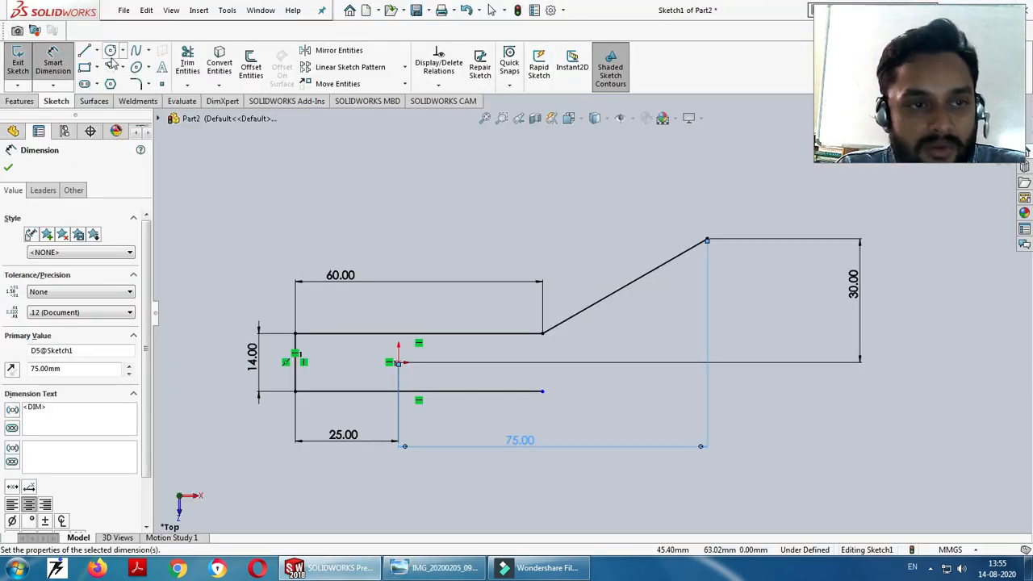
click(84, 53)
scroll(560, 273, up, 3)
scroll(757, 272, down, 3)
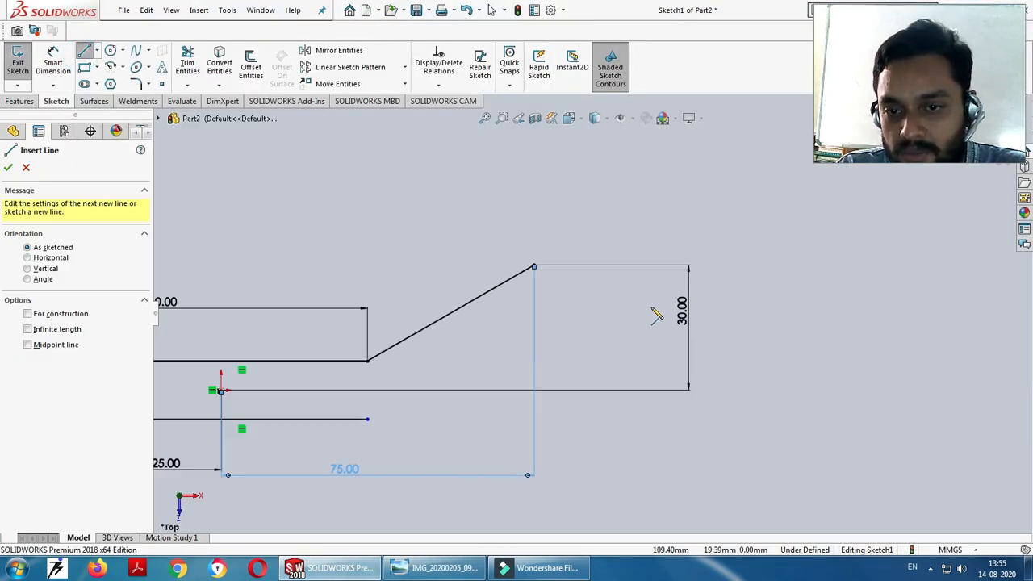
click(535, 268)
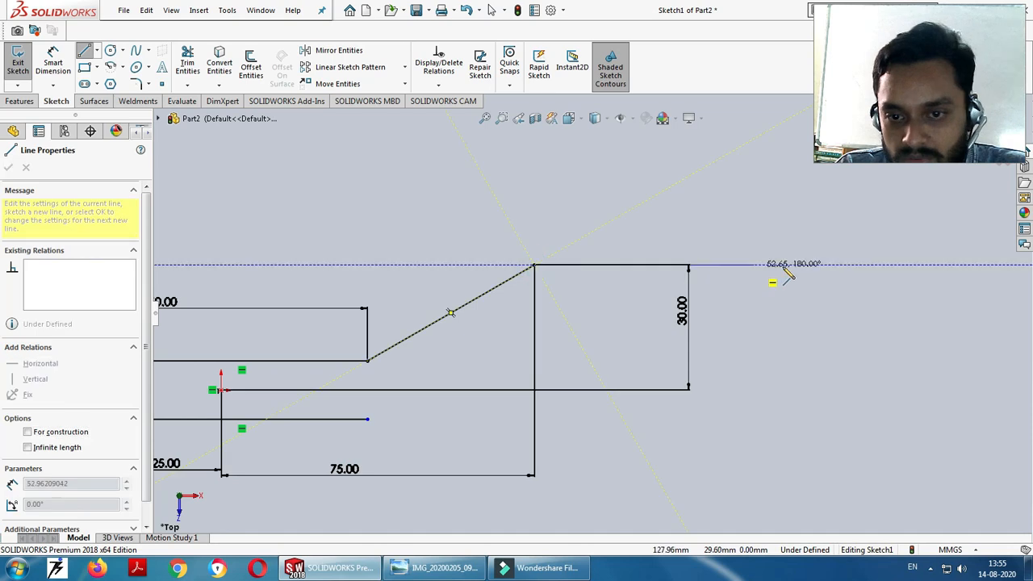
click(842, 266)
key(Escape)
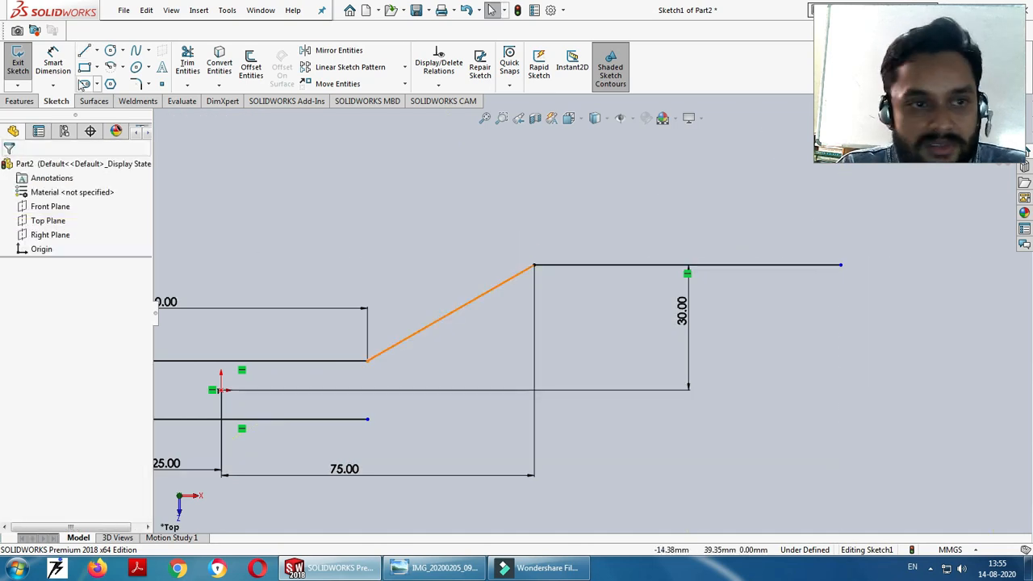
Dimension the horizontal distance from the origin to the new horizontal line's free end as 112 mm
scroll(592, 314, up, 2)
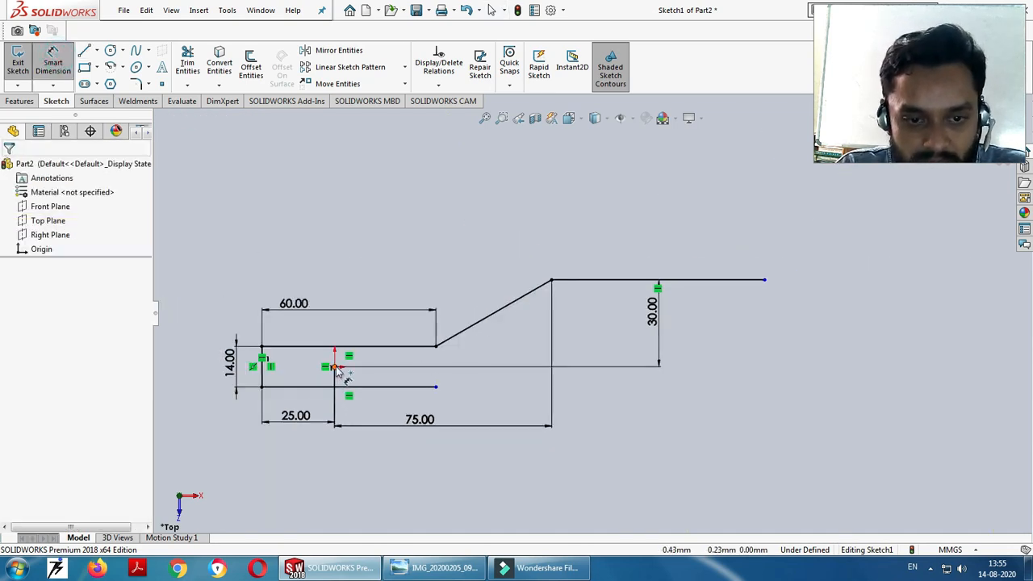
click(334, 368)
click(765, 280)
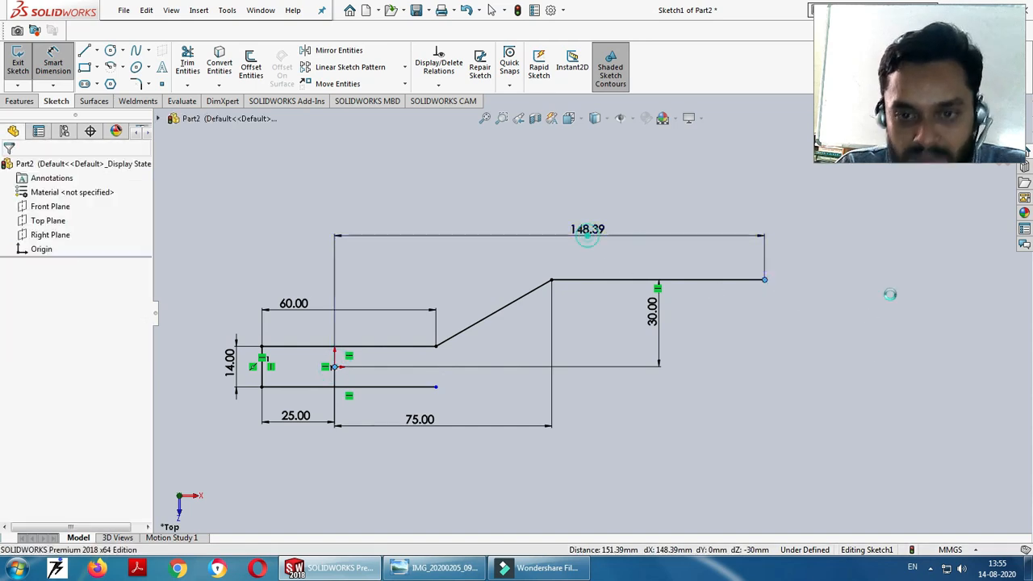
click(565, 235)
text(112)
key(Return)
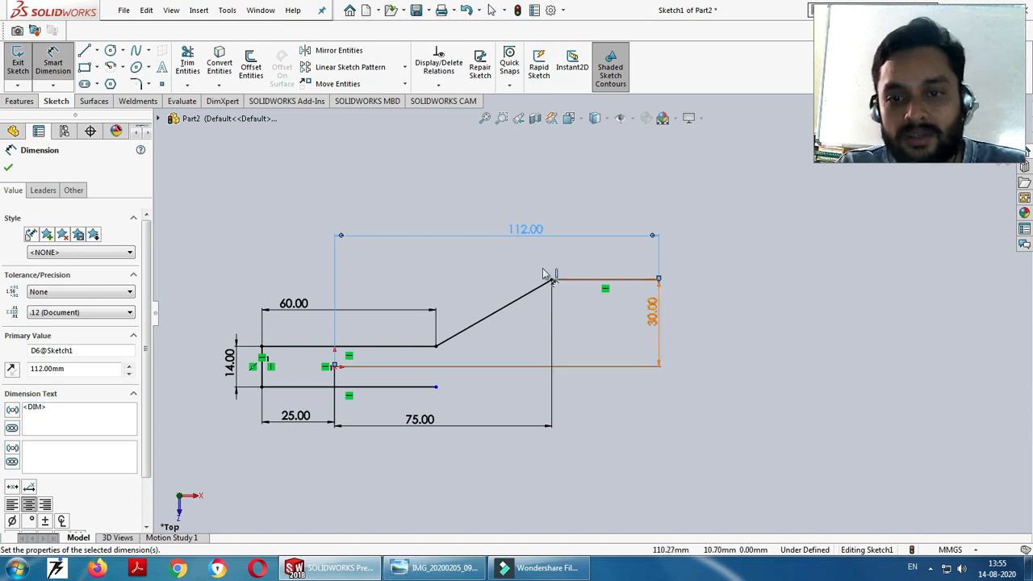
key(Escape)
Offset the angled line and its connected upper horizontal line 8 mm downward as a chain, using the arm thickness in the reference drawing
key(alt+Tab)
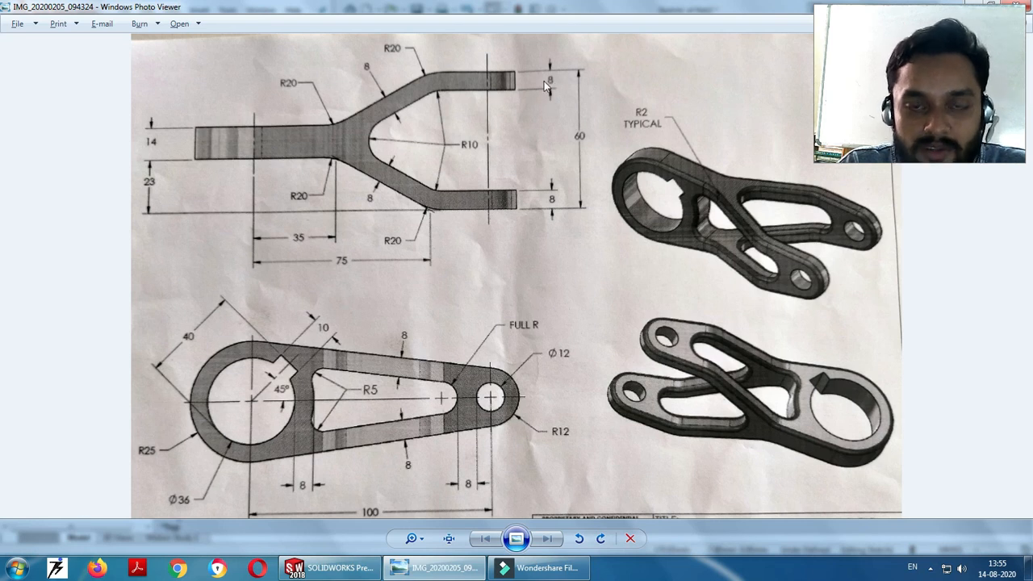
key(alt+Tab)
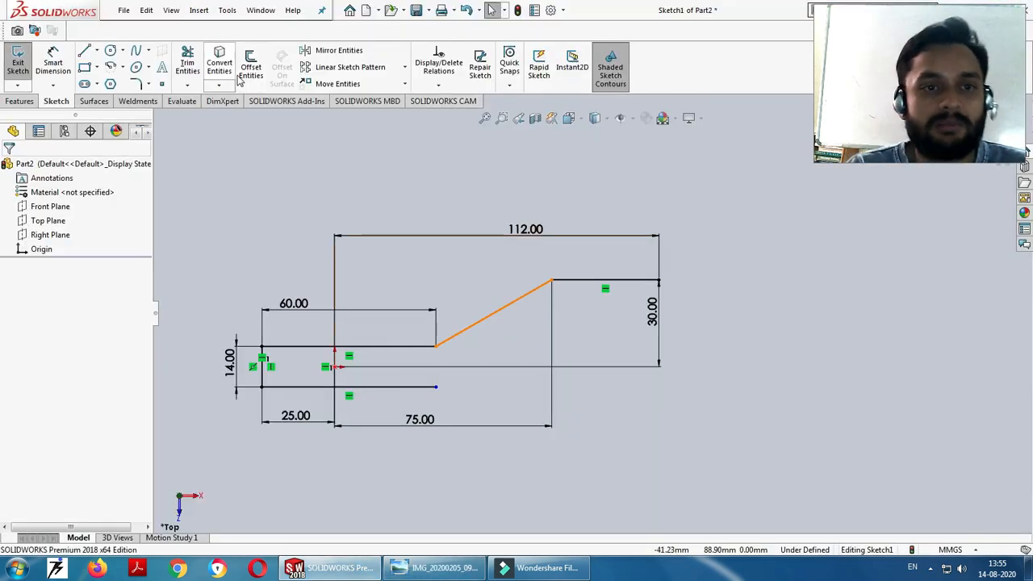
click(251, 71)
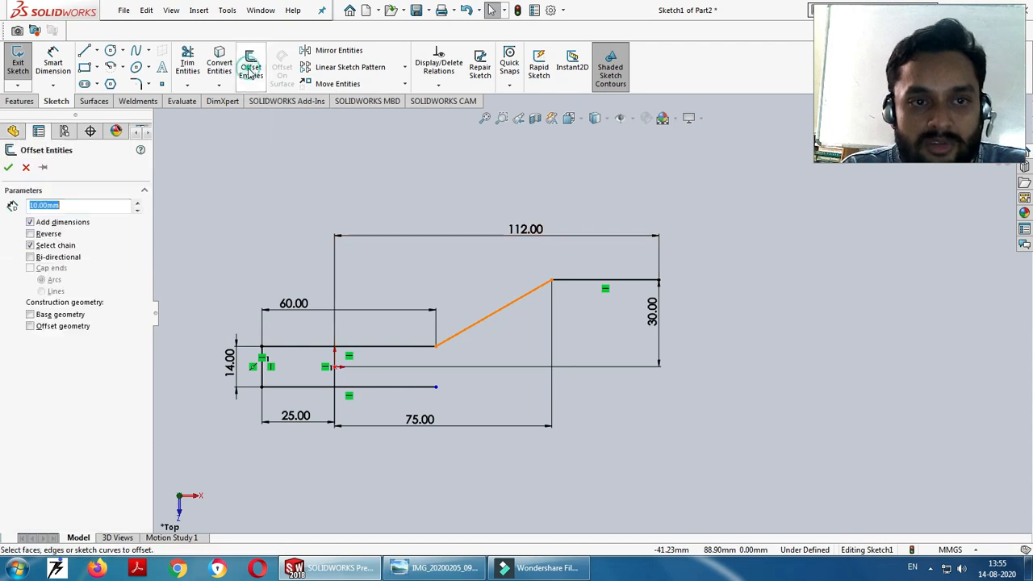
click(513, 307)
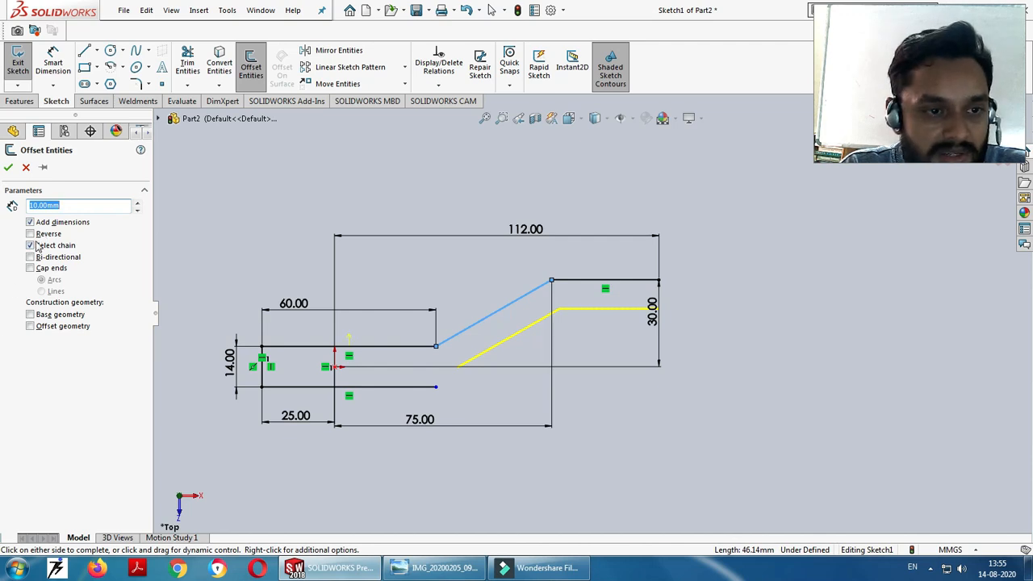
text(8)
key(Return)
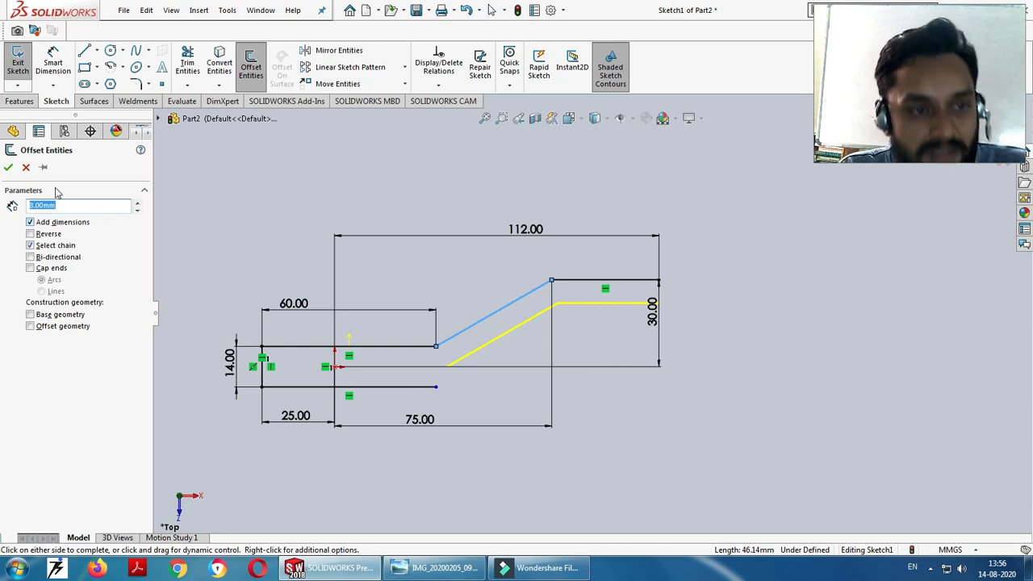
key(alt+Tab)
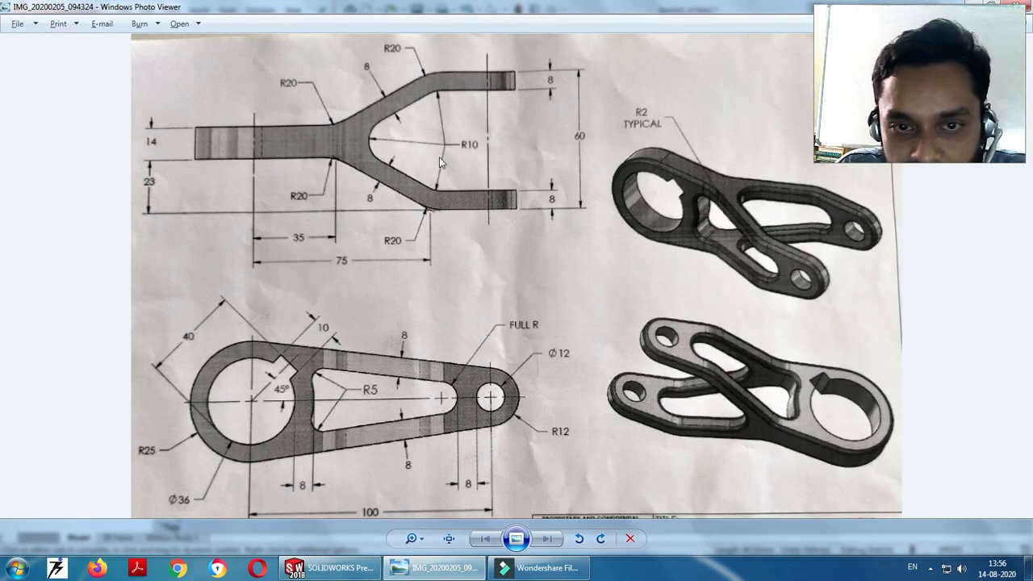
key(alt+Tab)
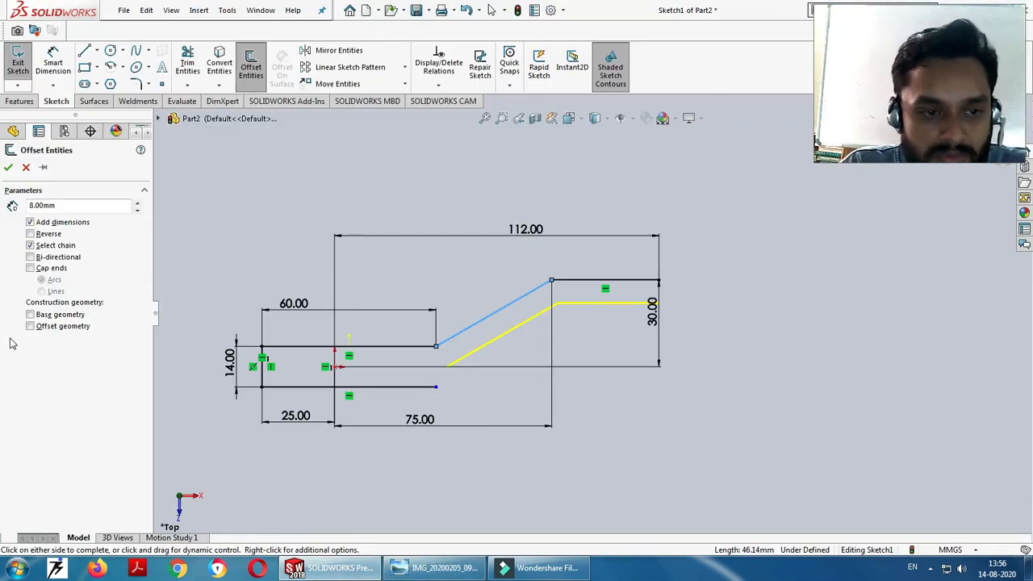
click(8, 167)
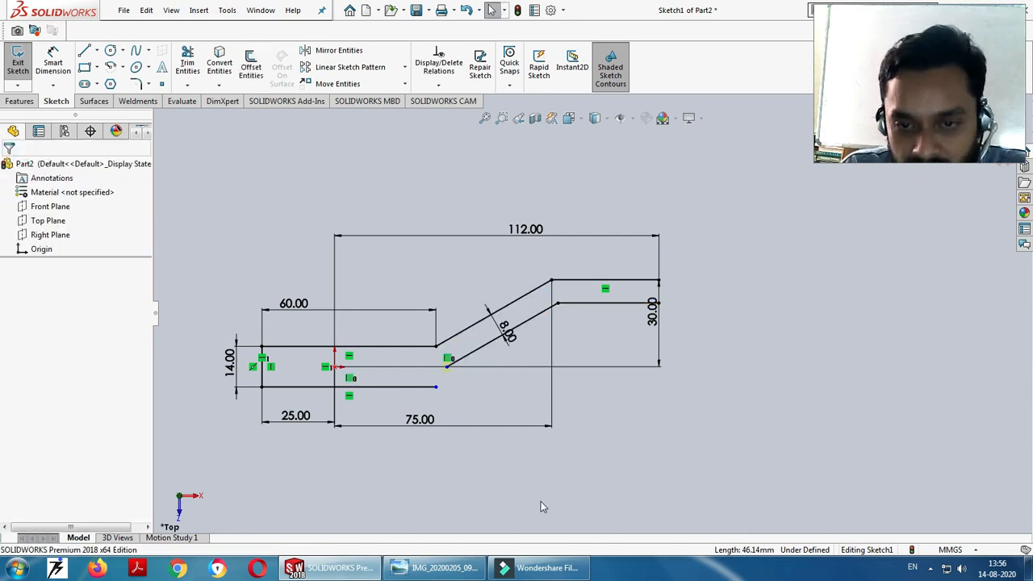
Close the arm's free end with a vertical line joining the outer and offset horizontal lines
click(83, 51)
click(659, 280)
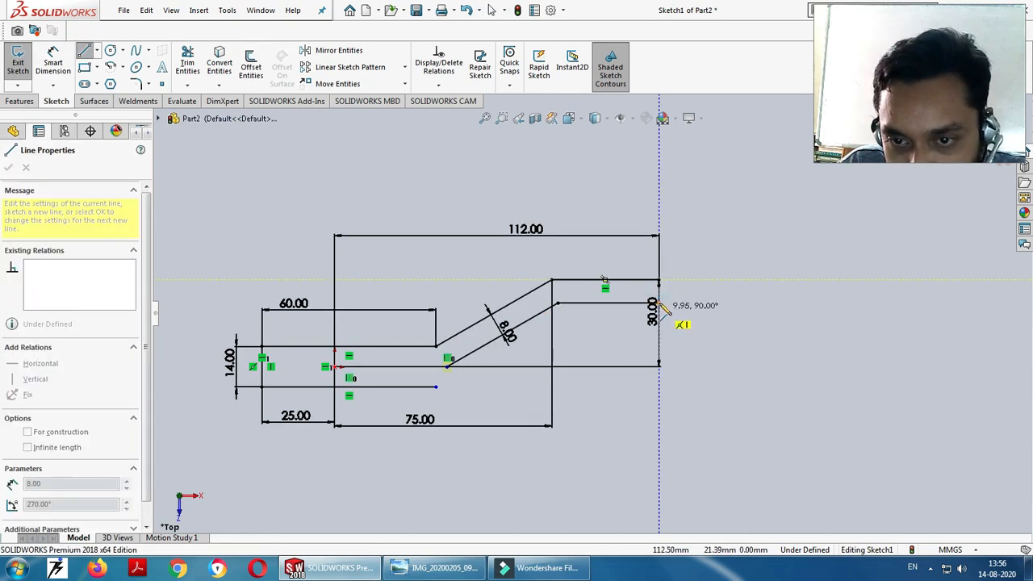
click(659, 304)
key(Escape)
scroll(529, 393, up, 1)
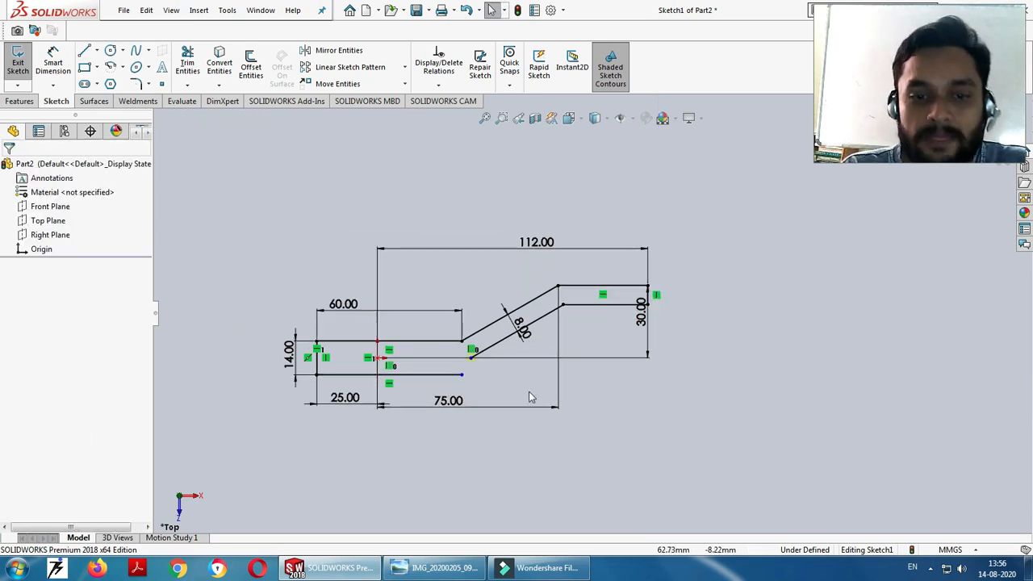
scroll(529, 394, down, 1)
Check the reference drawing's fork view and draw an infinite-length horizontal construction line through the origin
key(alt+Tab)
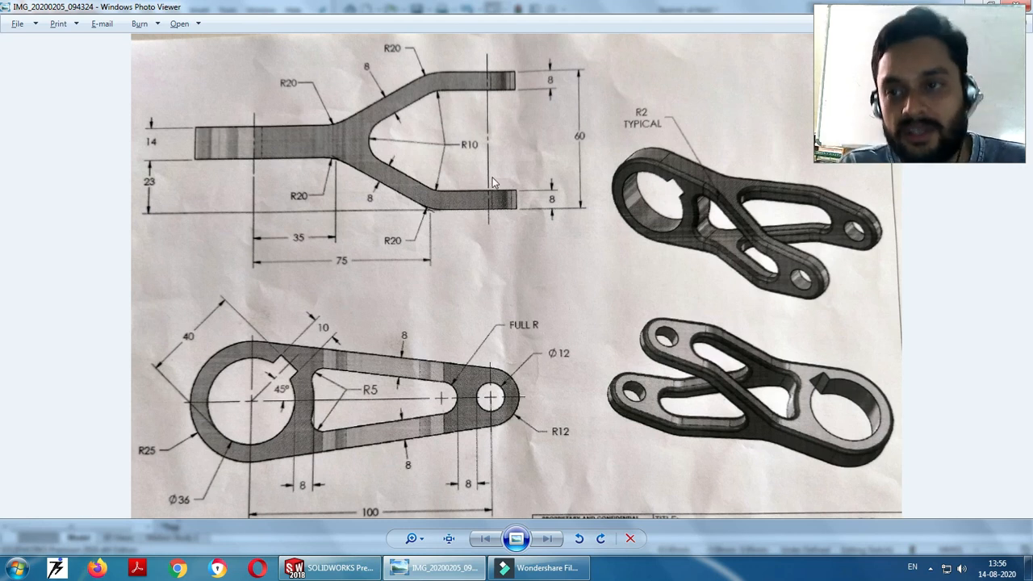
key(alt+Tab)
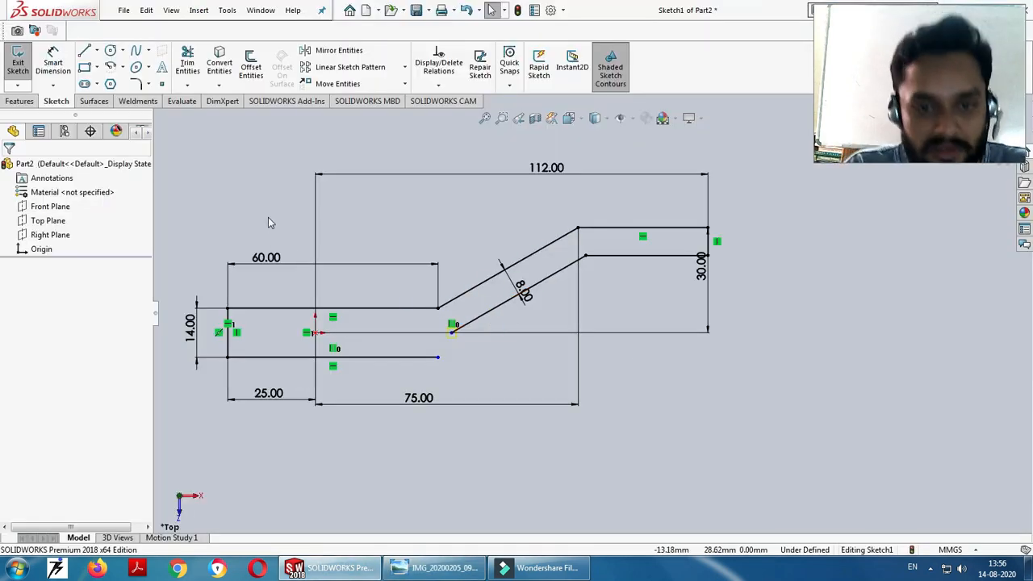
click(96, 51)
click(105, 81)
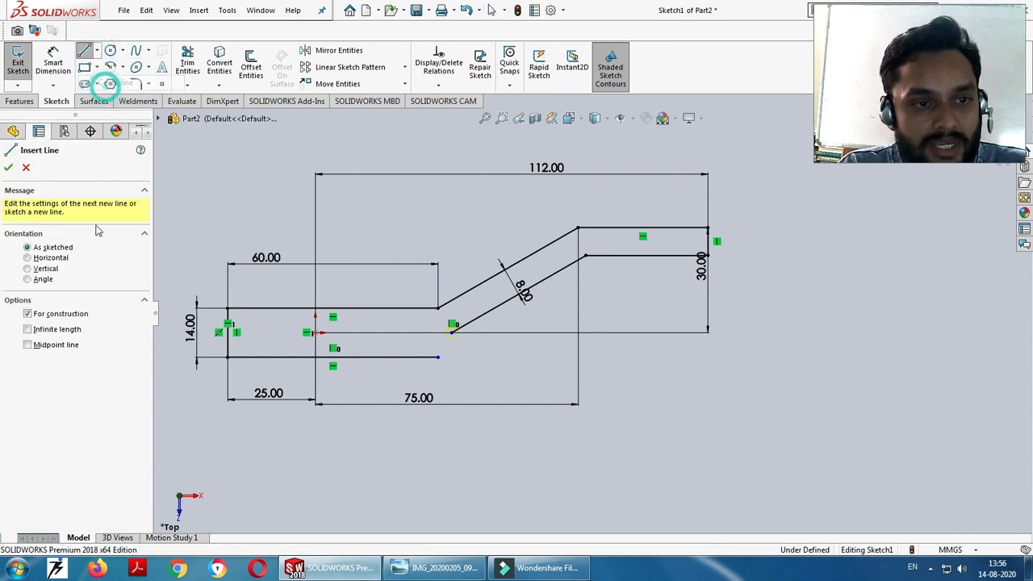
click(28, 329)
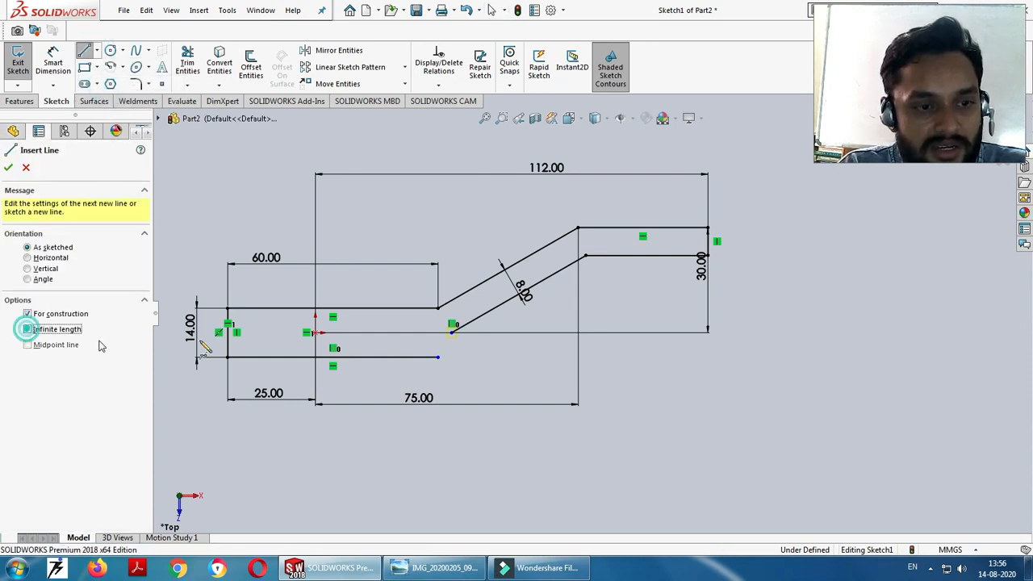
click(315, 333)
click(803, 331)
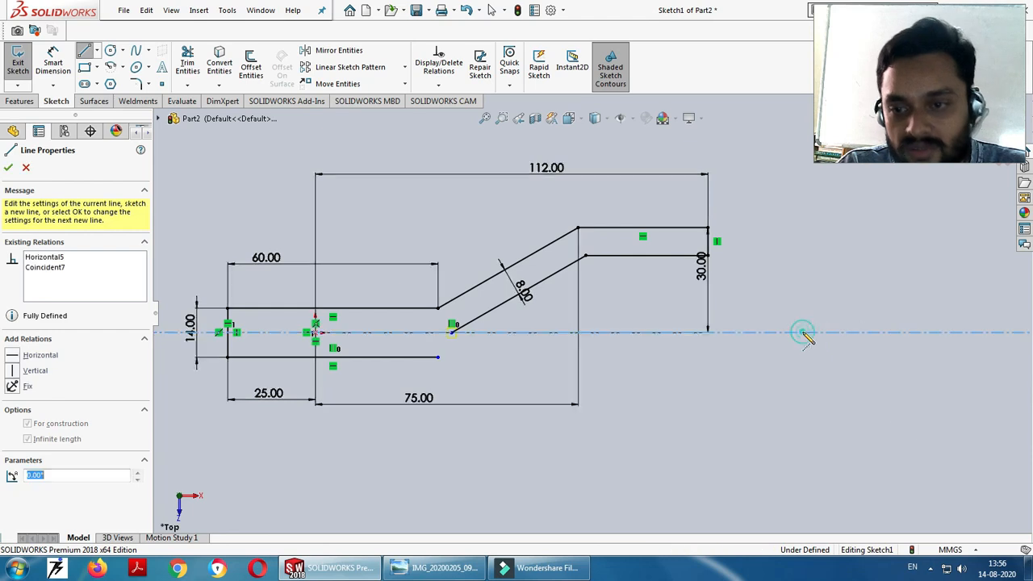
key(Escape)
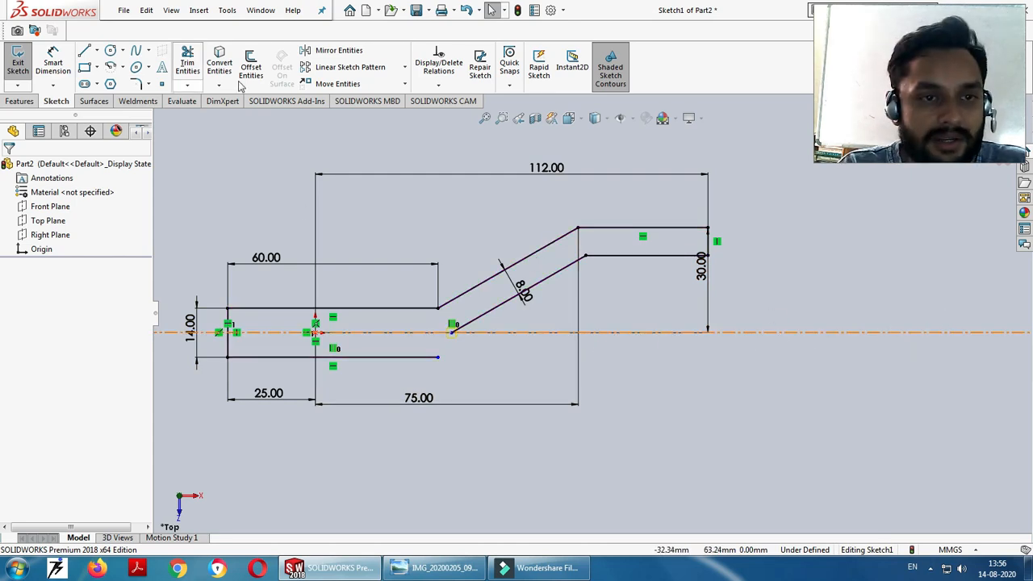
Mirror the upper arm's five lines about the horizontal centerline, keeping the originals
click(337, 53)
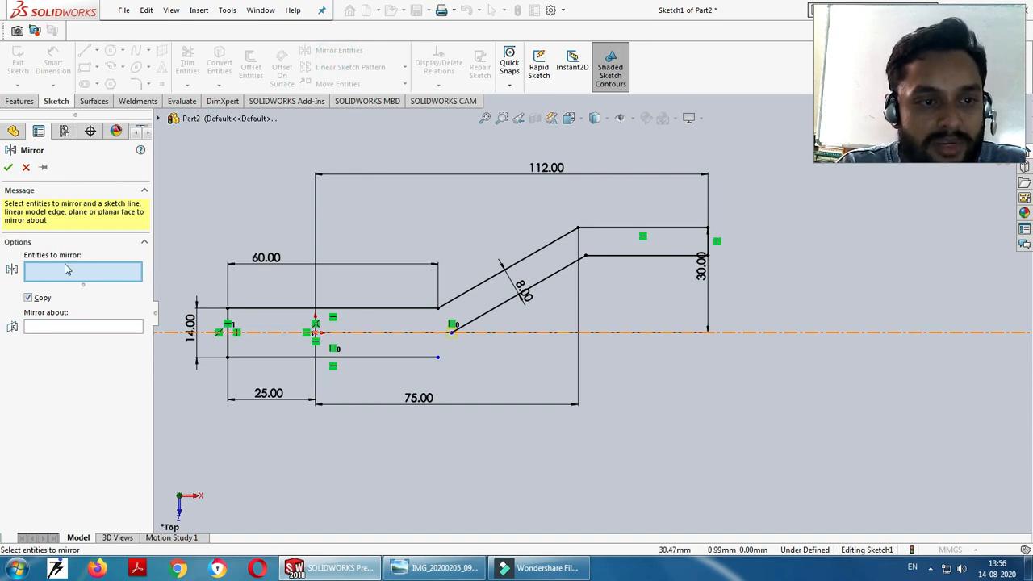
mouse_move(746, 309)
mouse_down()
mouse_move(576, 292)
mouse_move(478, 217)
mouse_move(472, 198)
mouse_up()
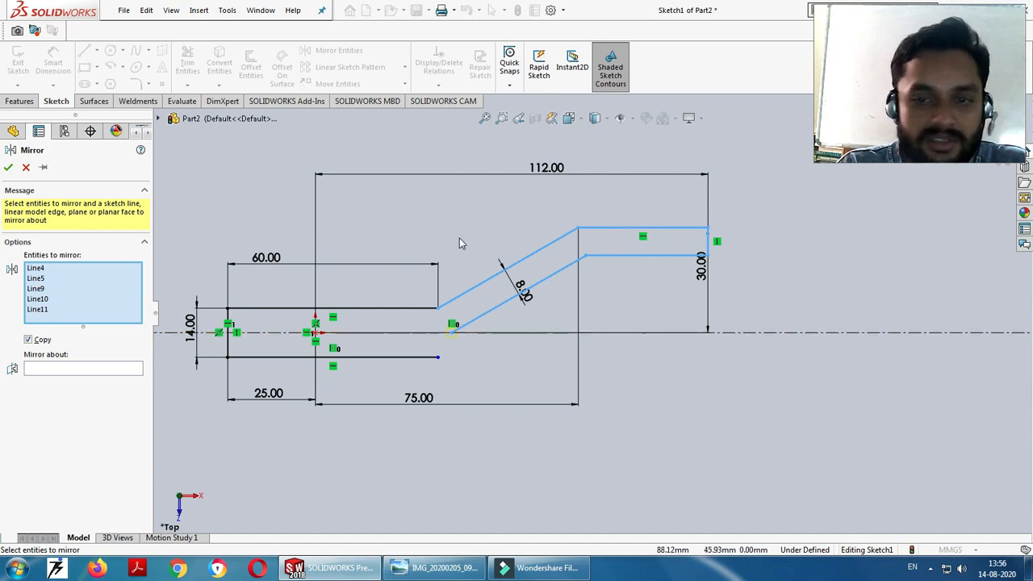
click(57, 371)
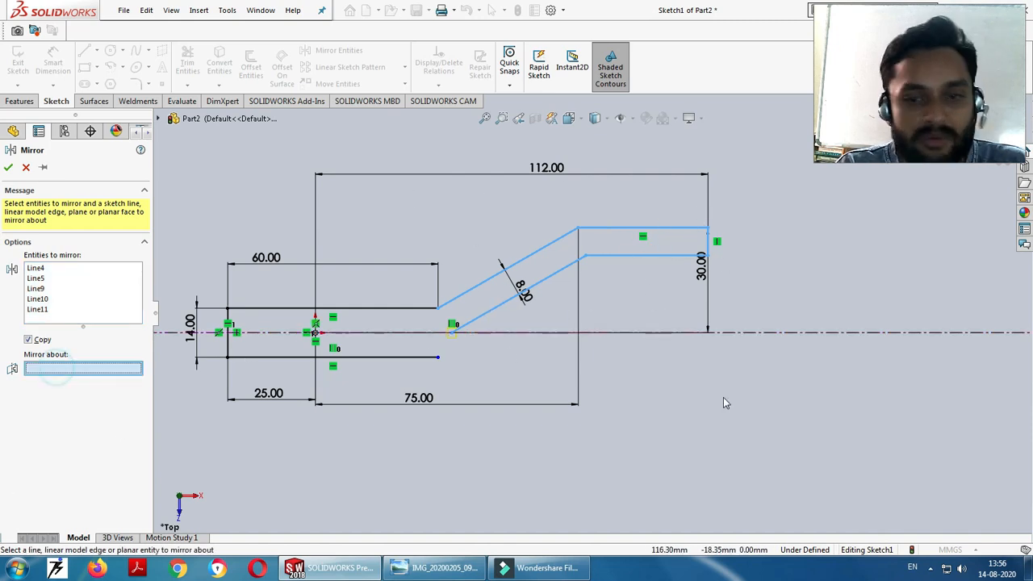
click(635, 332)
click(8, 167)
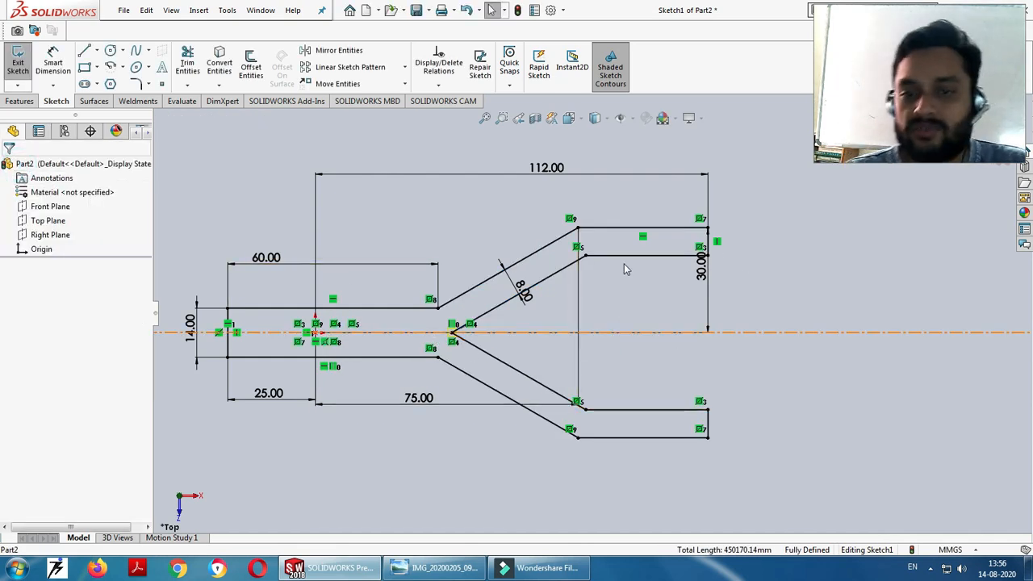
Power-trim the short overlapping ends of the two inner arm lines where they cross at the fork's inner corner
scroll(468, 342, down, 5)
scroll(483, 323, down, 5)
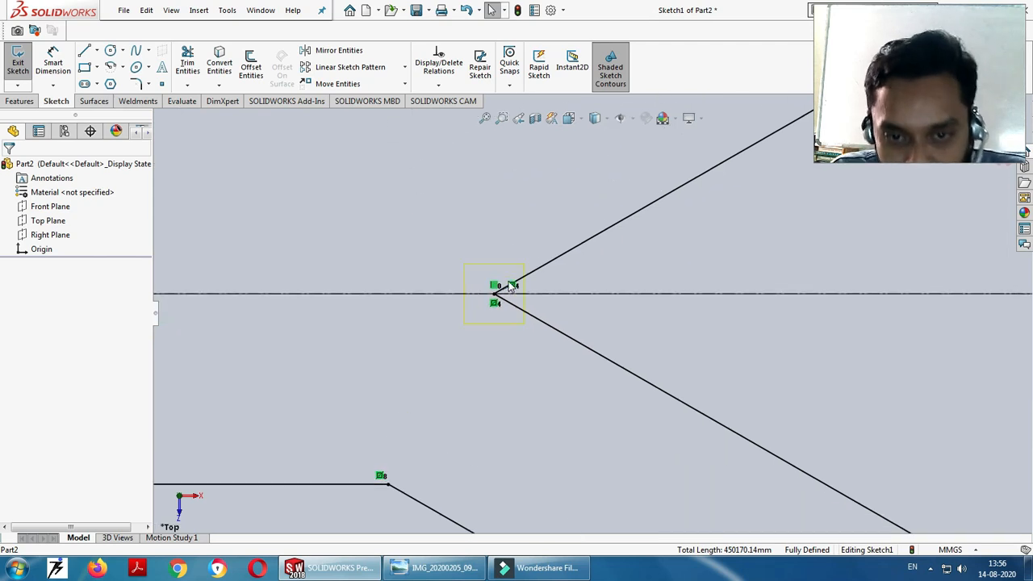
scroll(516, 295, down, 6)
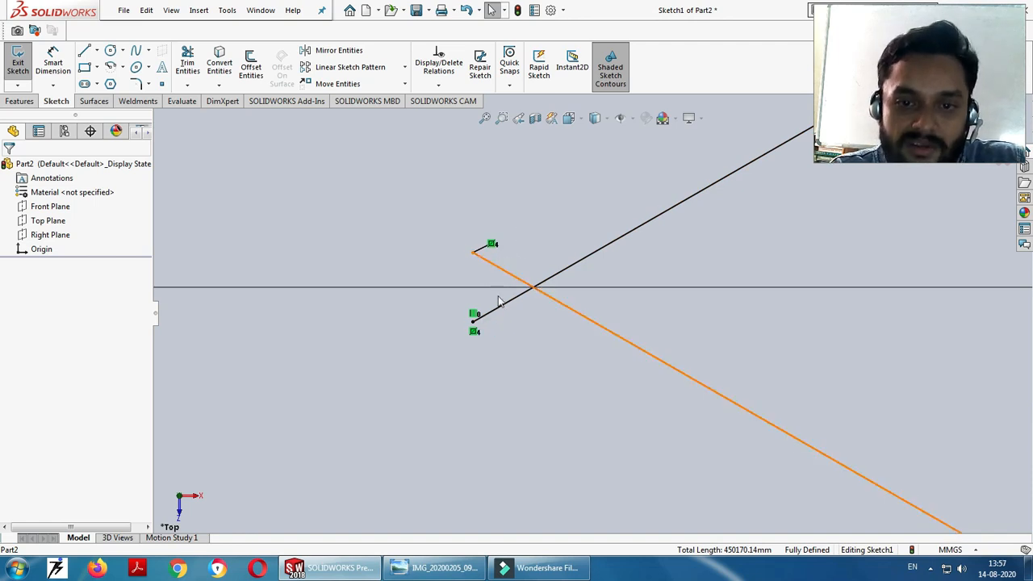
click(191, 64)
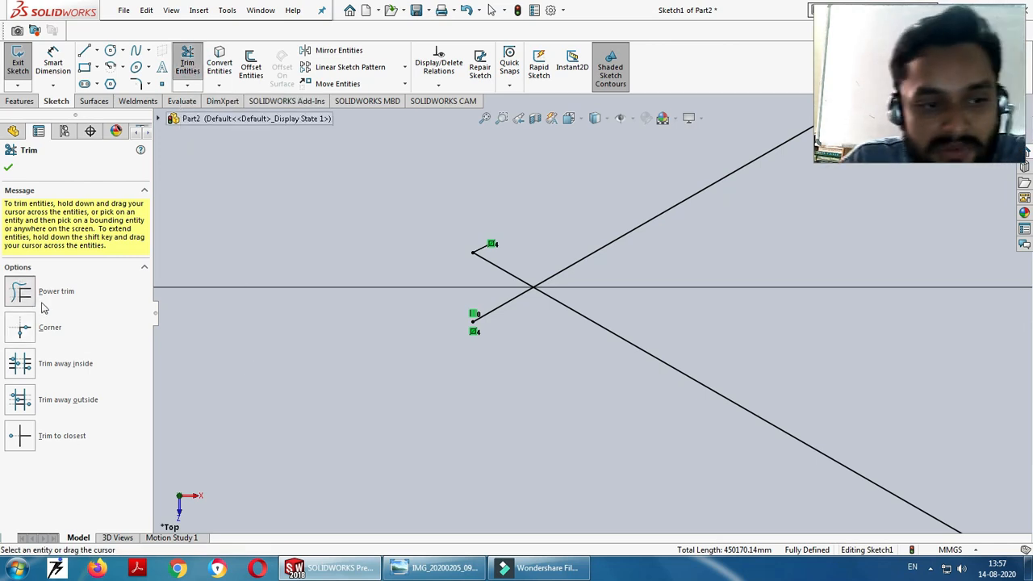
mouse_move(505, 317)
mouse_down()
mouse_move(496, 293)
mouse_move(526, 253)
mouse_up()
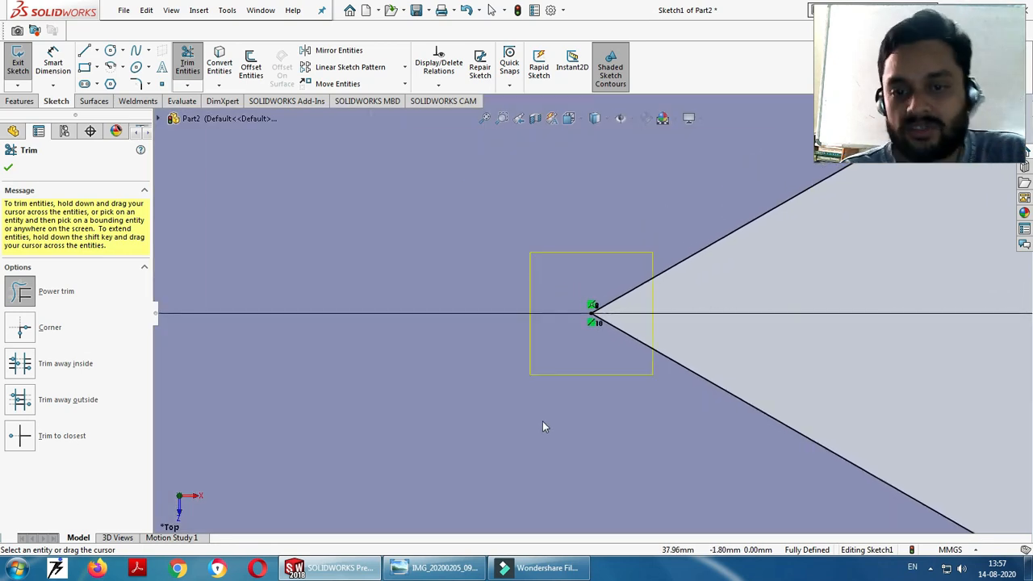
key(f)
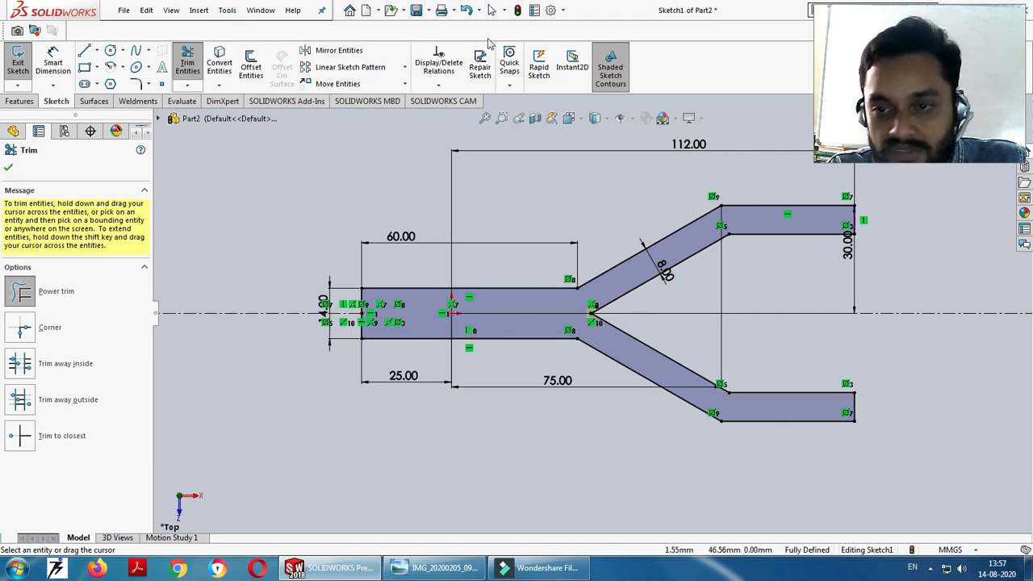
Finish trimming and exit the completed Y-profile sketch
click(614, 77)
click(613, 77)
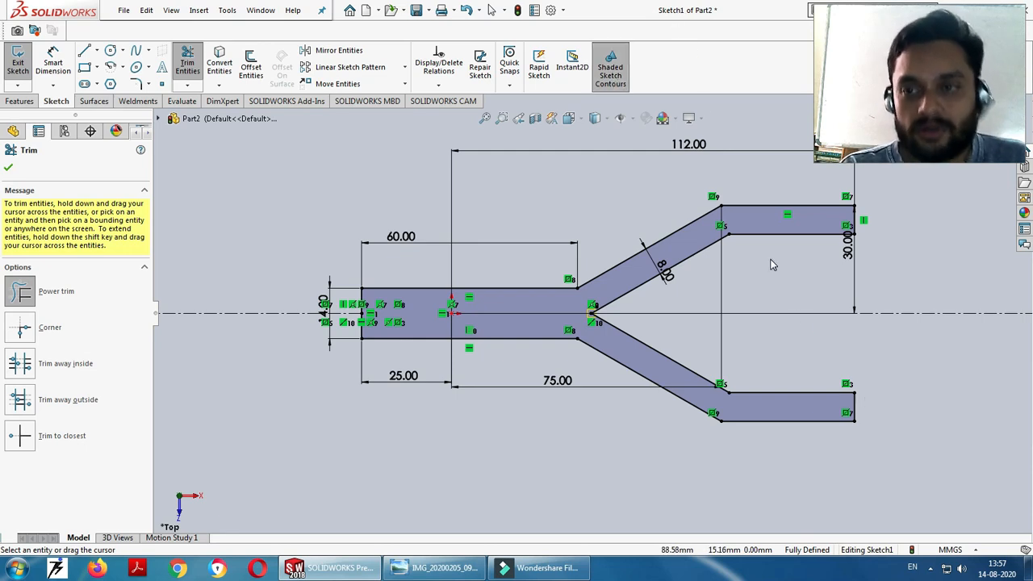
scroll(514, 420, up, 5)
scroll(695, 492, down, 3)
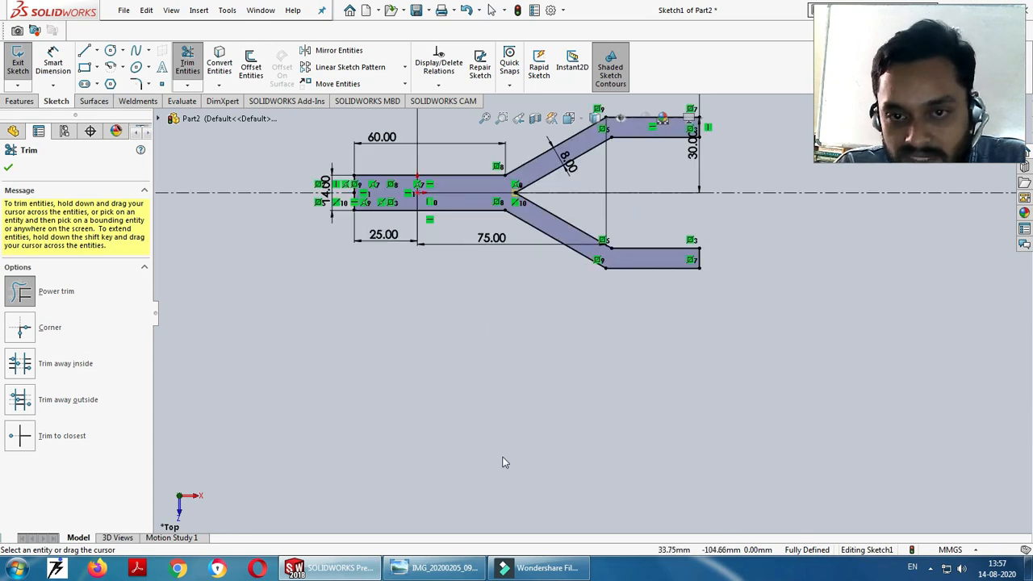
scroll(554, 401, up, 2)
scroll(552, 212, down, 5)
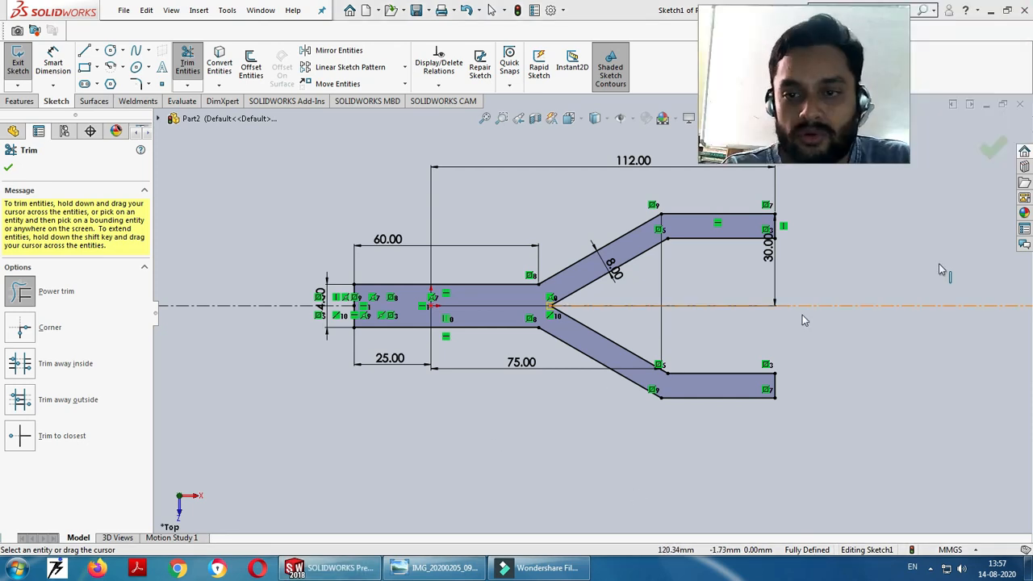
click(993, 150)
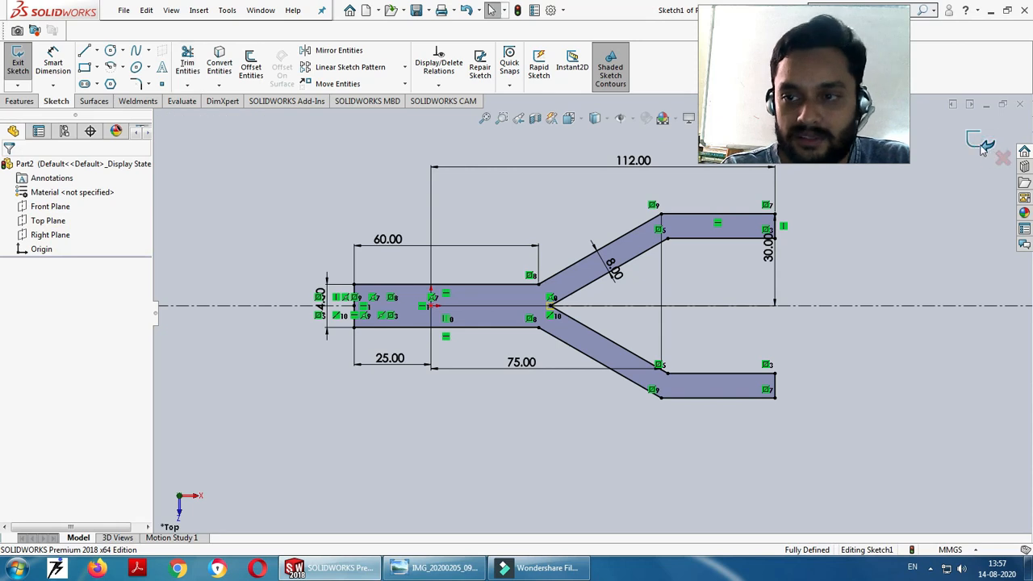
click(980, 144)
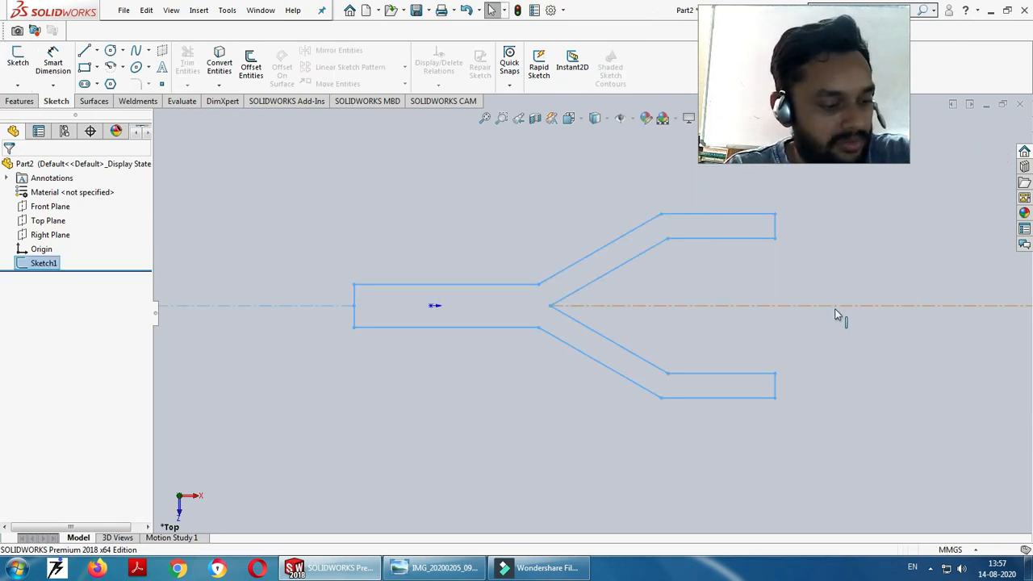
Start an Extruded Boss from the closed Y-profile contour, using Mid Plane as the end condition
key(ctrl+7)
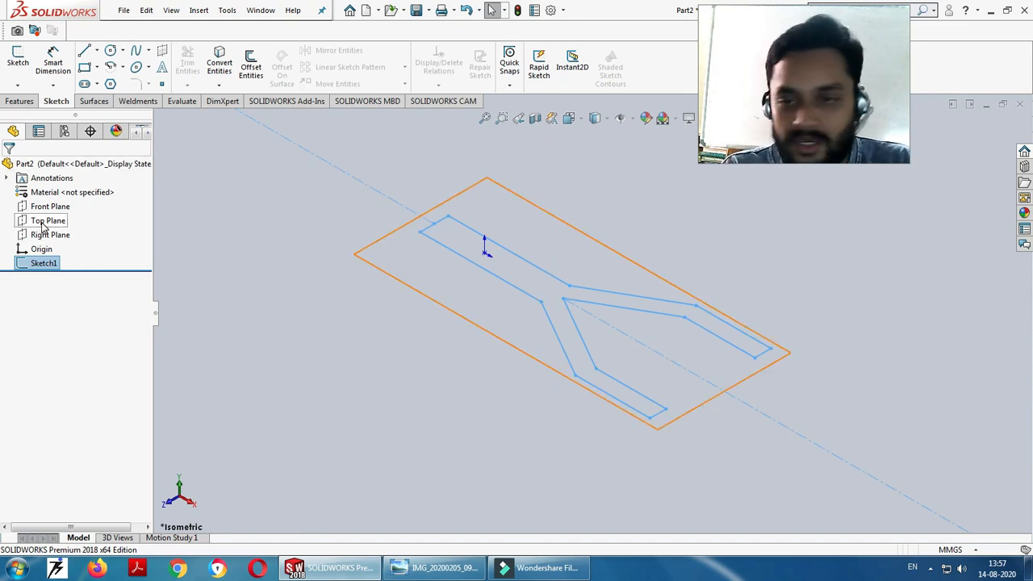
key(alt+Tab)
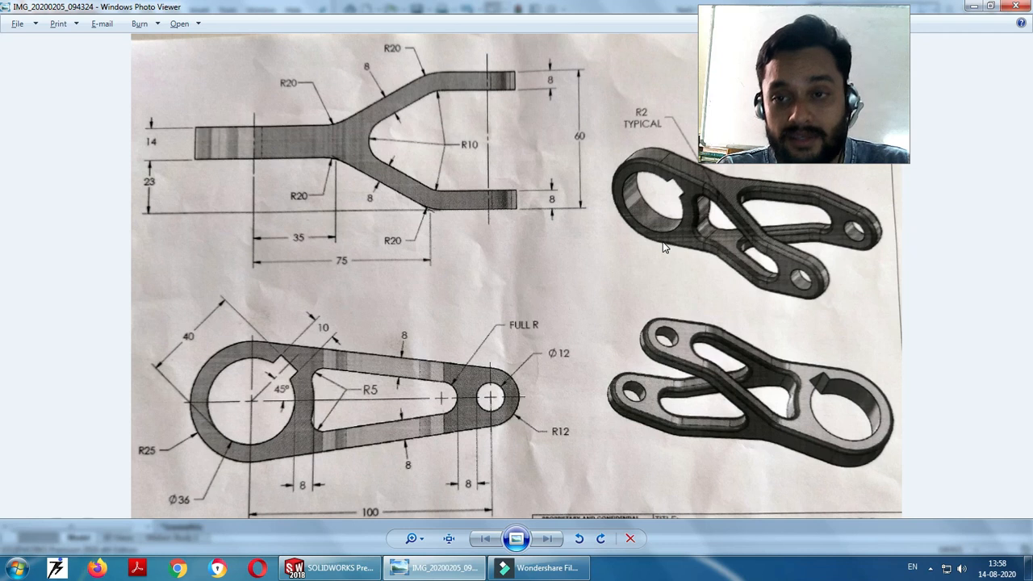
key(alt+Tab)
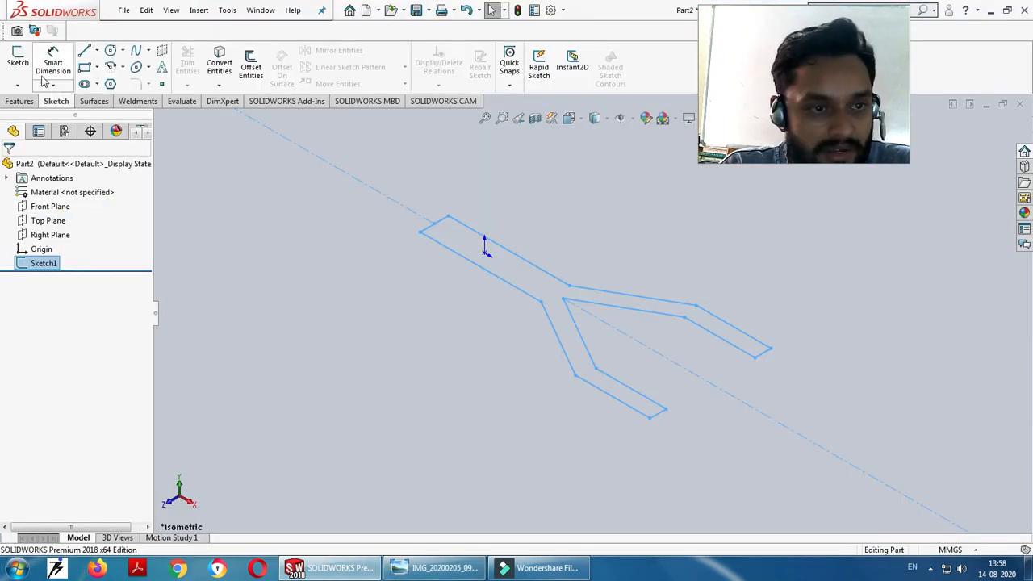
click(20, 100)
click(24, 63)
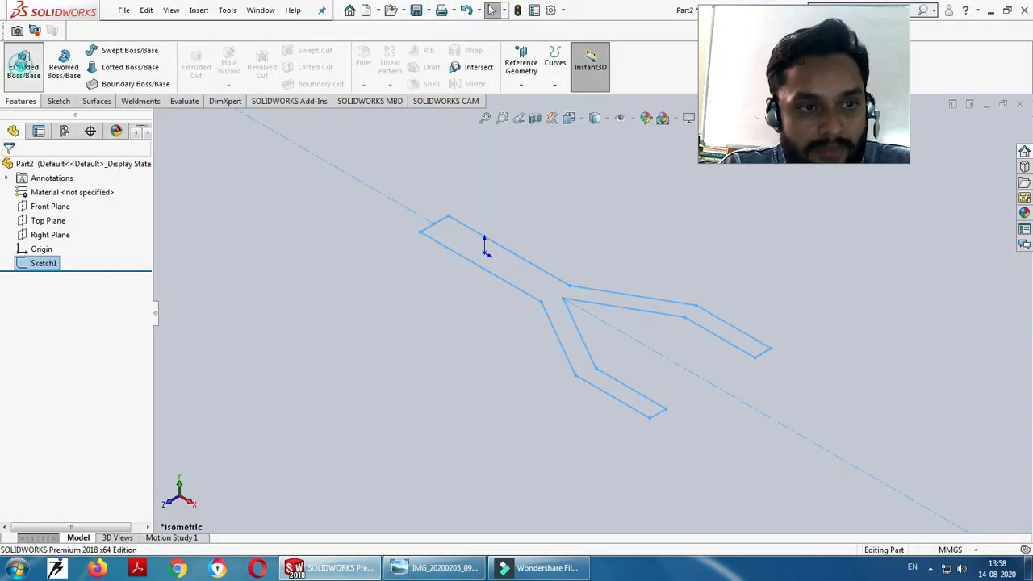
click(537, 266)
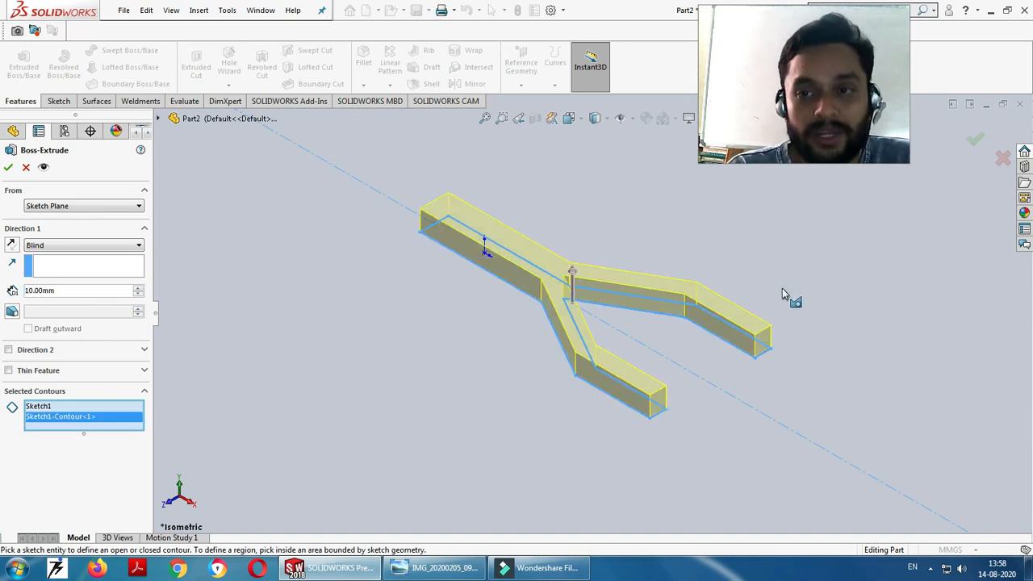
click(45, 245)
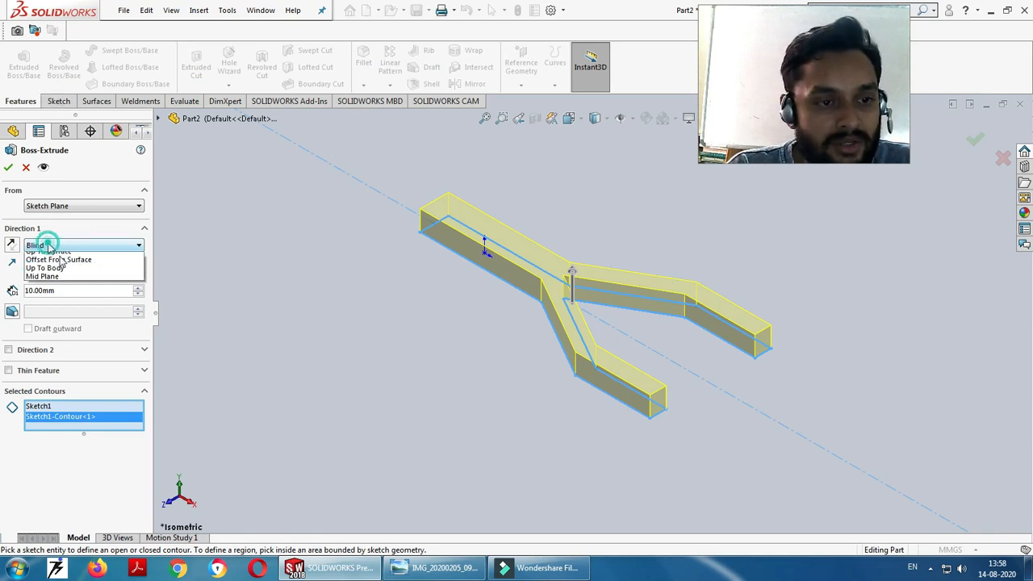
click(48, 299)
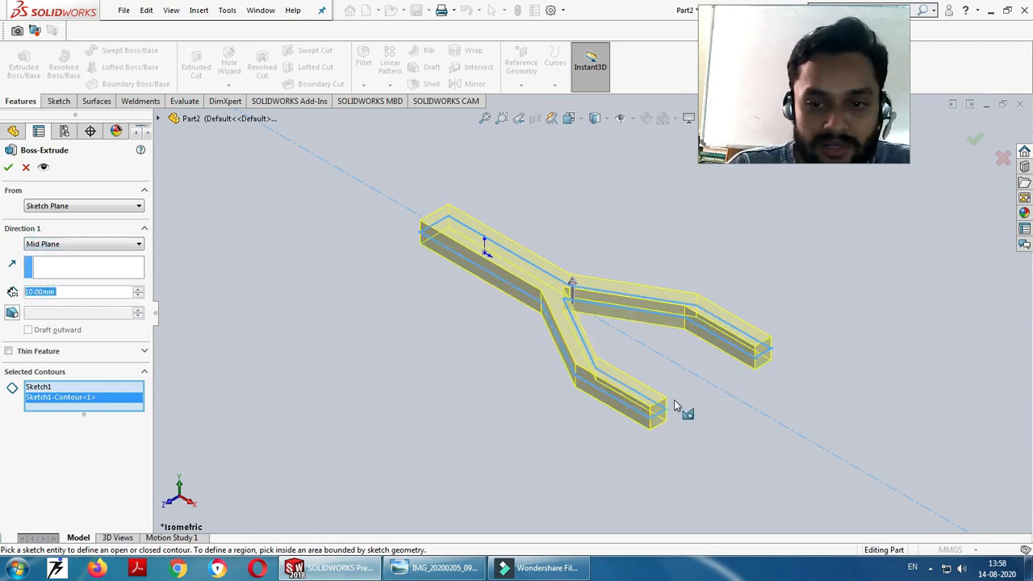
Set the mid-plane extrusion depth to 50 mm, create the Y-shaped body, and clear the selection
middle_drag(713, 372, 686, 355)
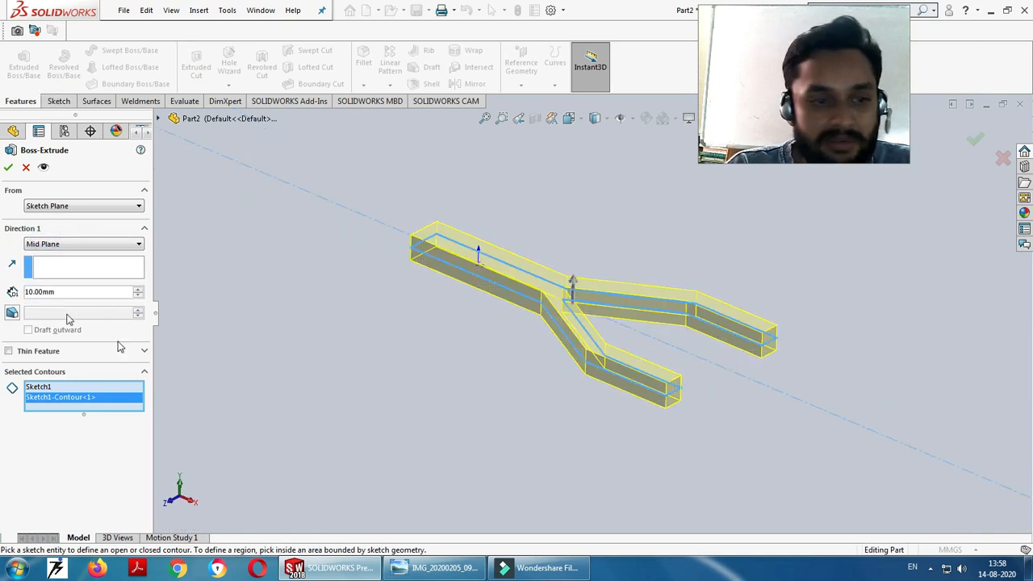
click(575, 268)
drag(575, 268, 574, 230)
click(67, 296)
double_click(69, 295)
text(50)
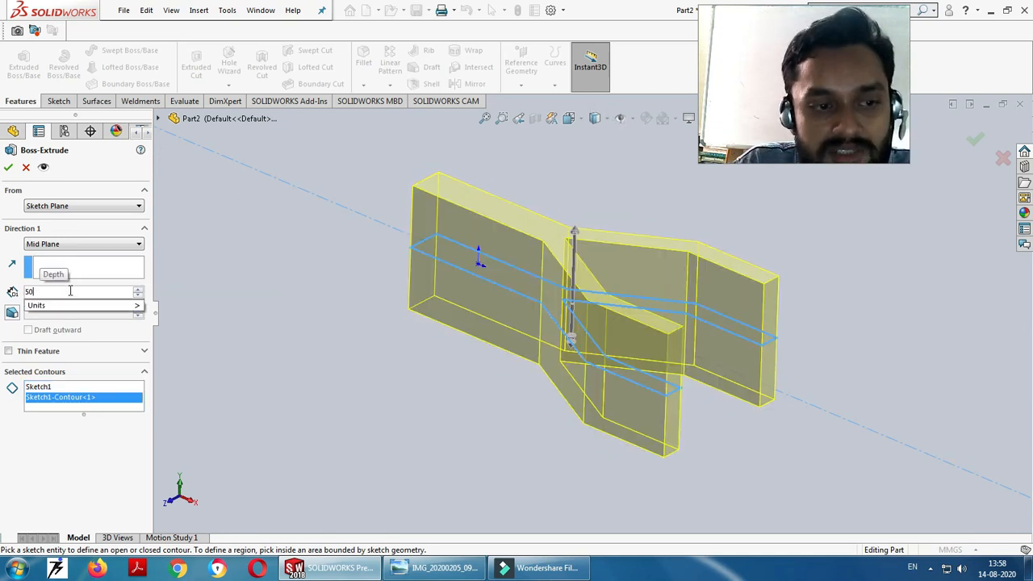
key(Return)
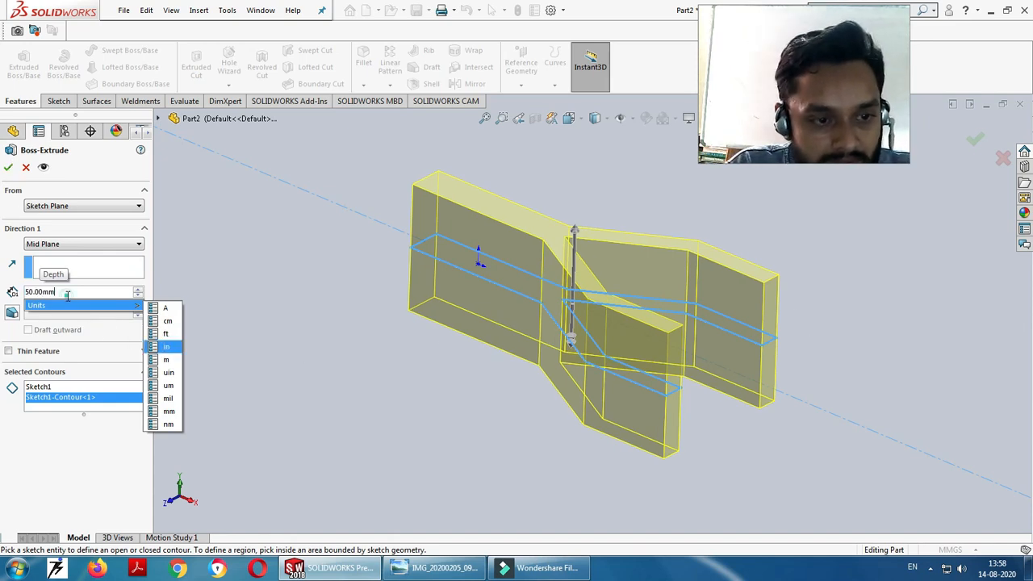
click(8, 167)
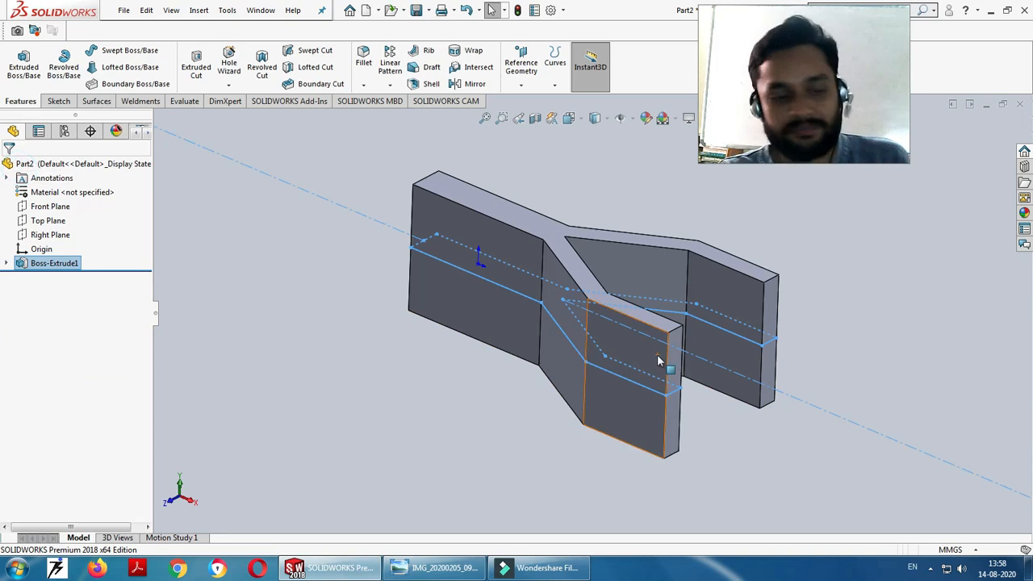
key(ctrl+7)
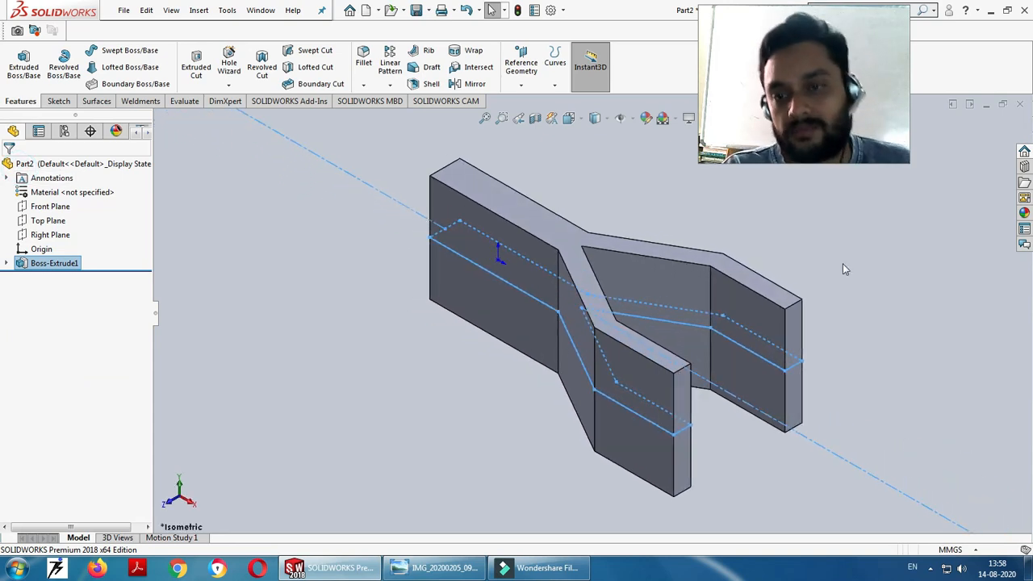
click(859, 260)
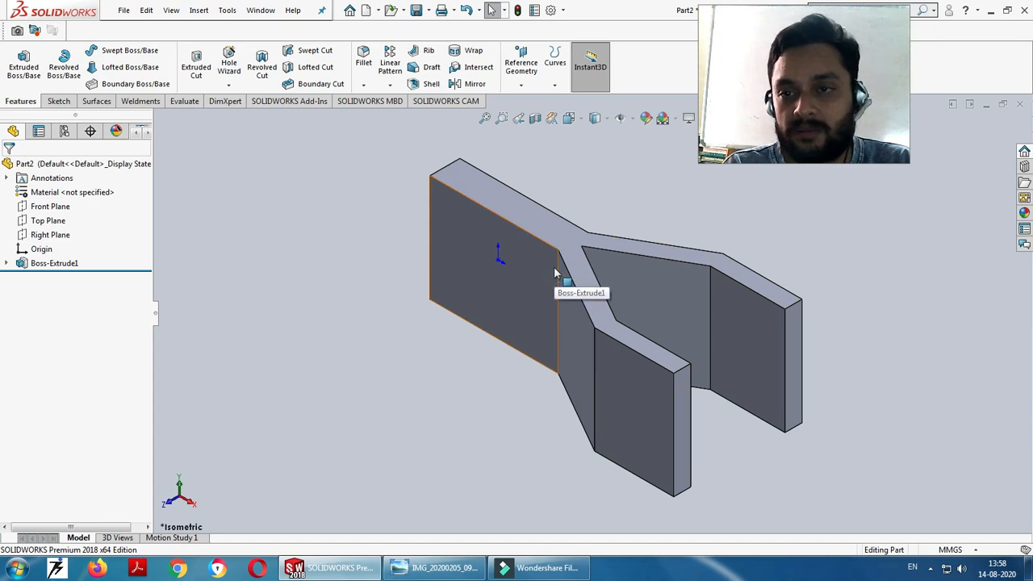
Check the reference drawing's side view, start a line sketch on the Front Plane of the part and view it face-on
key(alt+Tab)
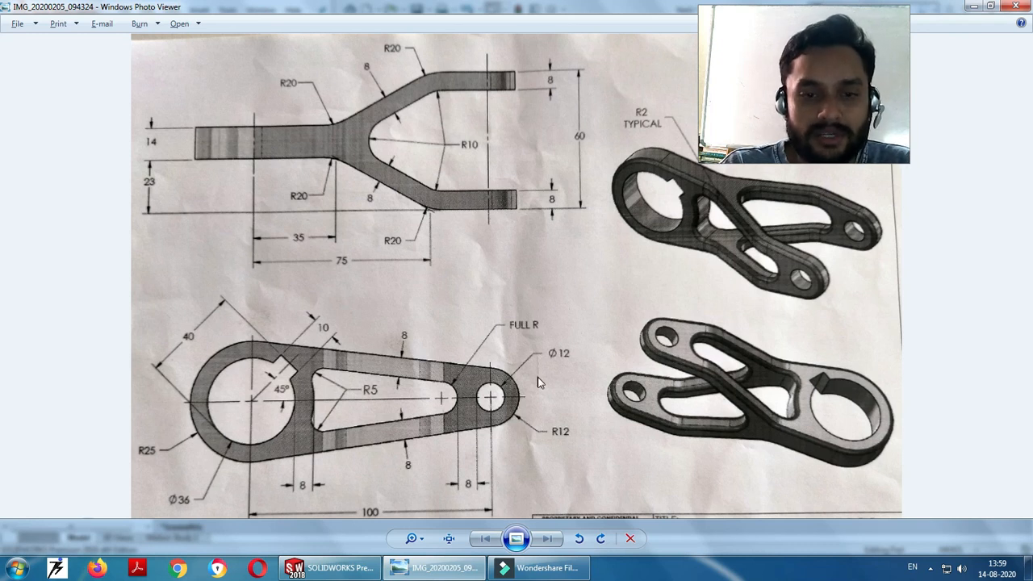
key(alt+Tab)
click(48, 99)
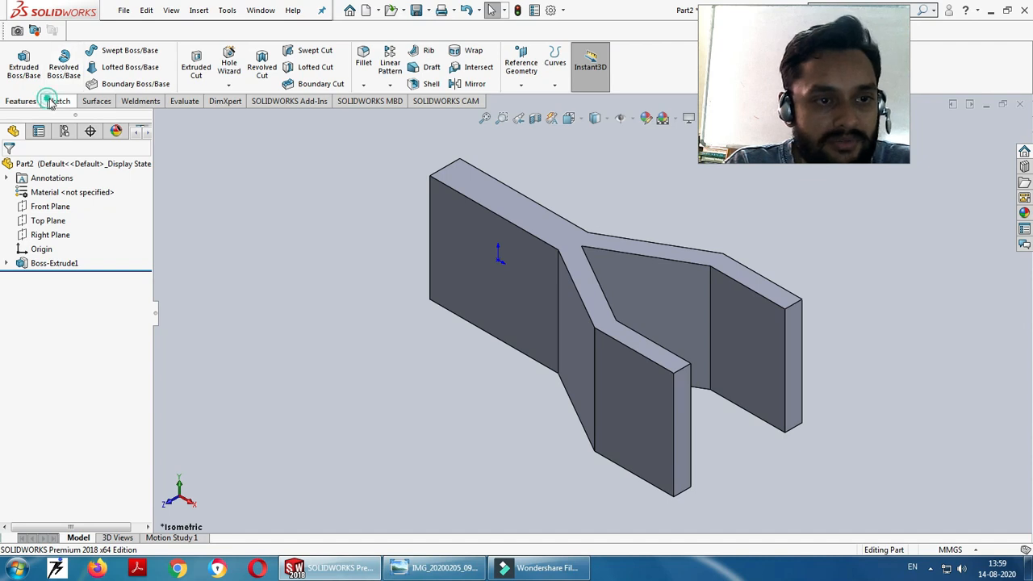
click(84, 52)
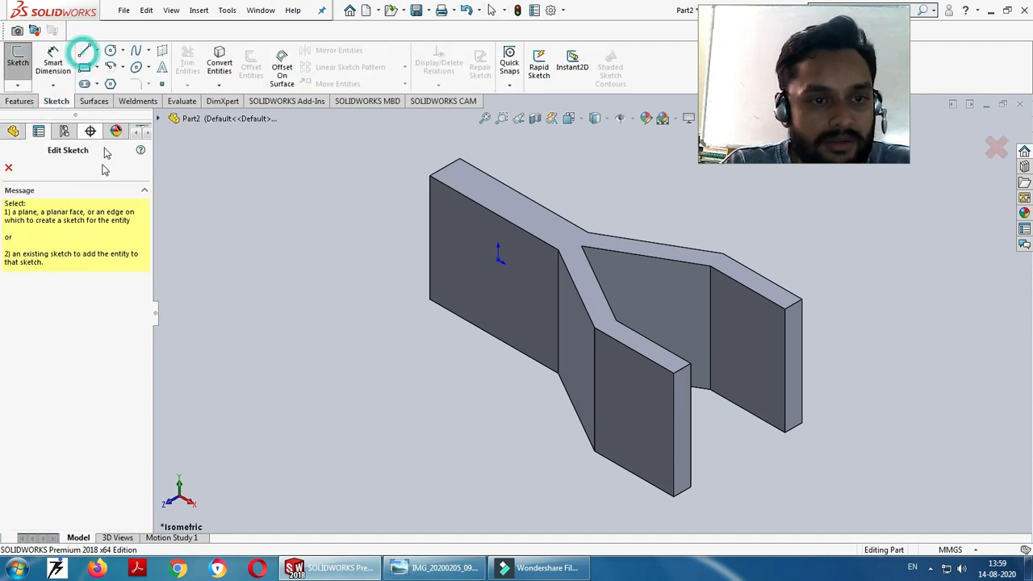
click(158, 118)
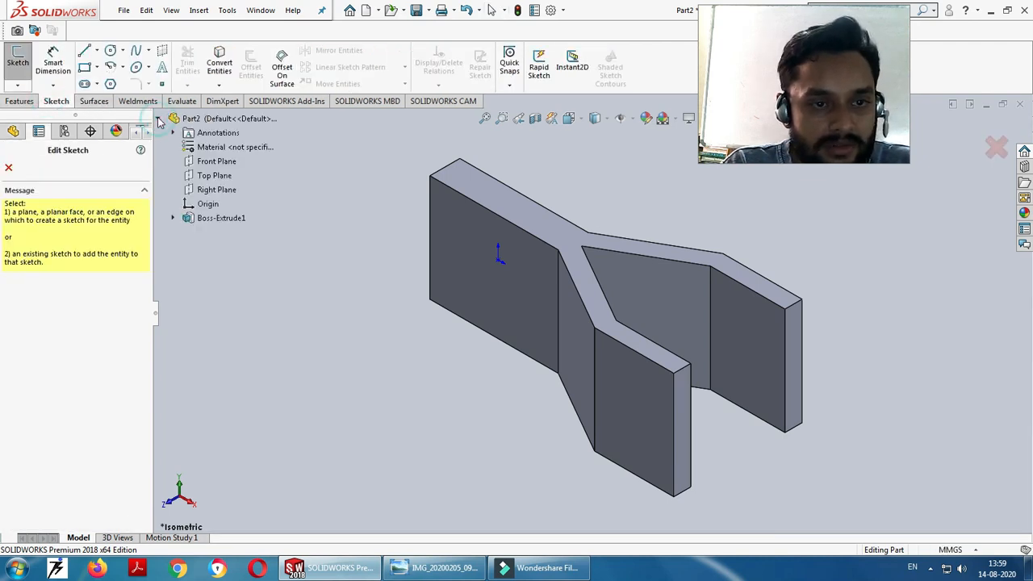
click(217, 161)
key(space)
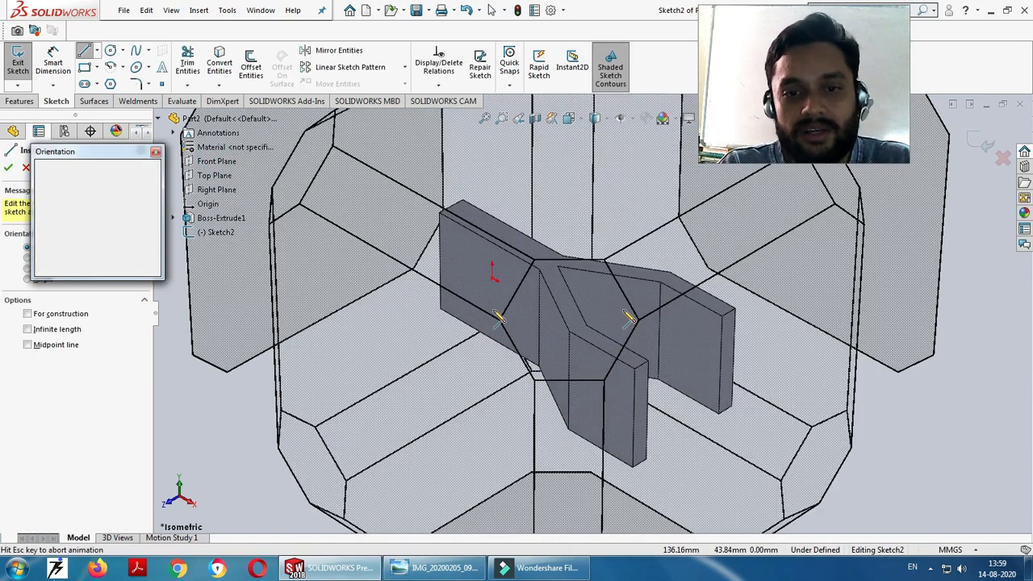
click(152, 229)
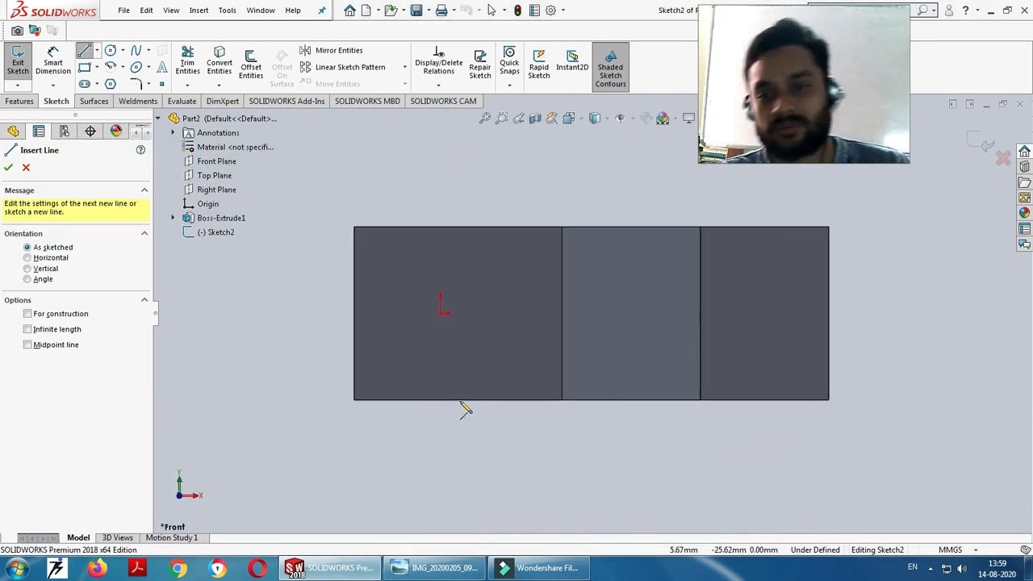
scroll(797, 314, up, 2)
scroll(441, 234, down, 2)
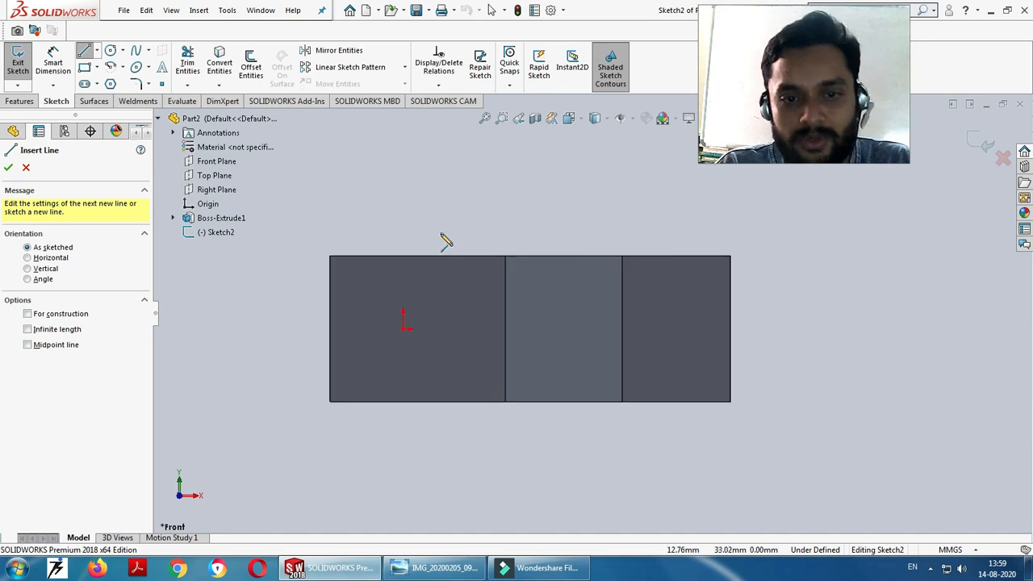
Consult the drawing's ring end and sketch two concentric circles at the origin, about 25 mm and 81 mm in diameter
key(alt+Tab)
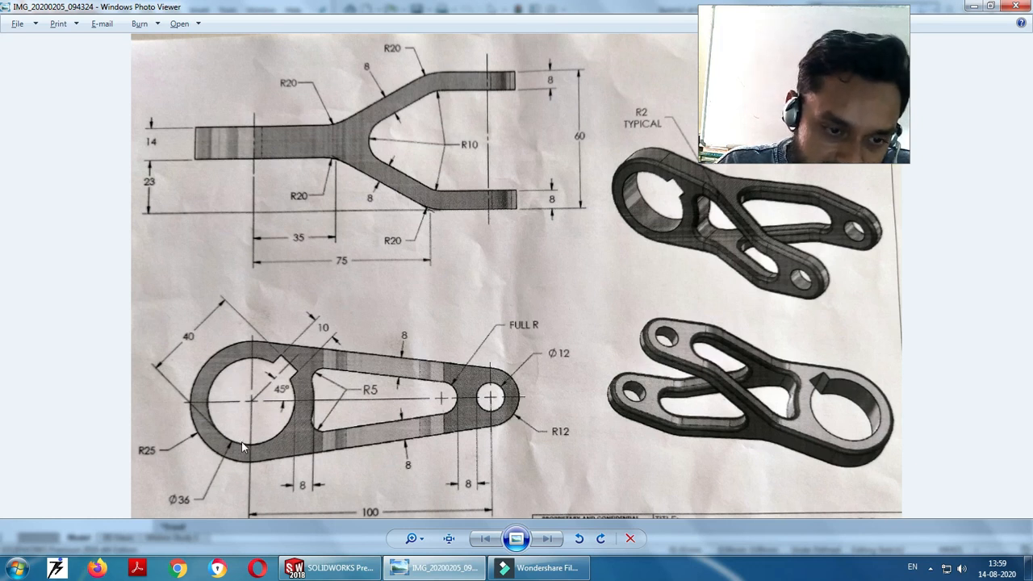
key(alt+Tab)
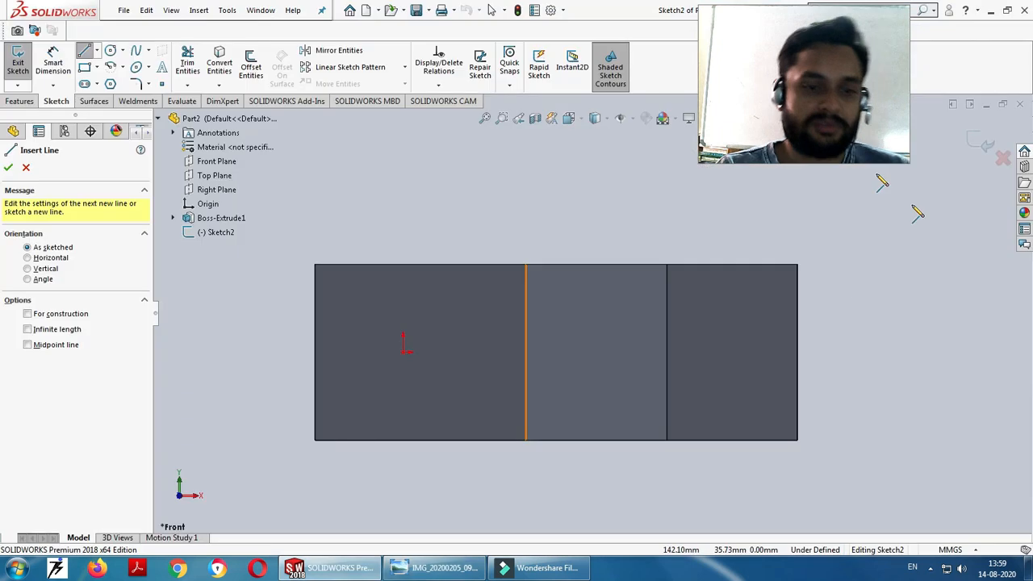
click(110, 51)
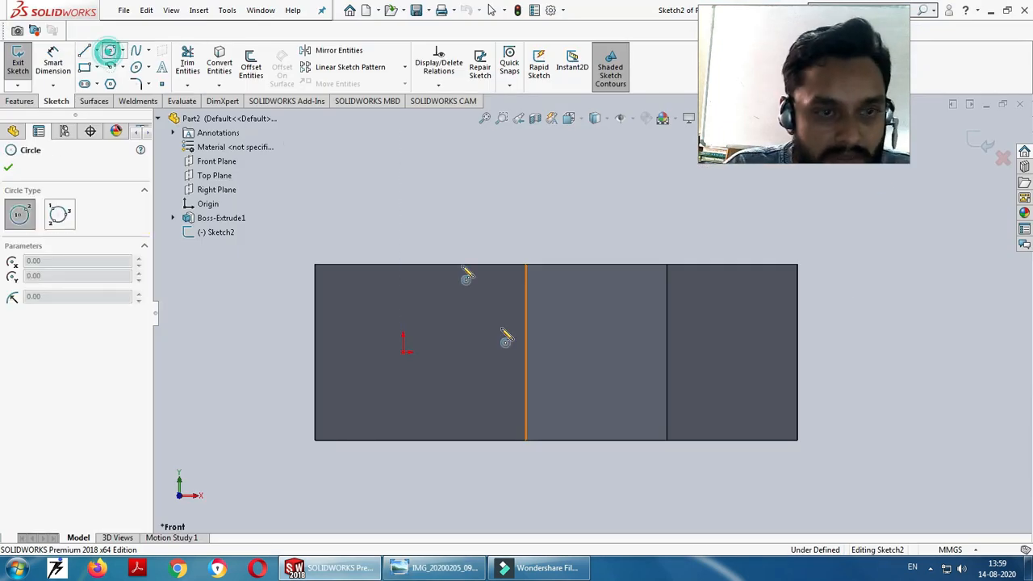
click(405, 351)
click(431, 392)
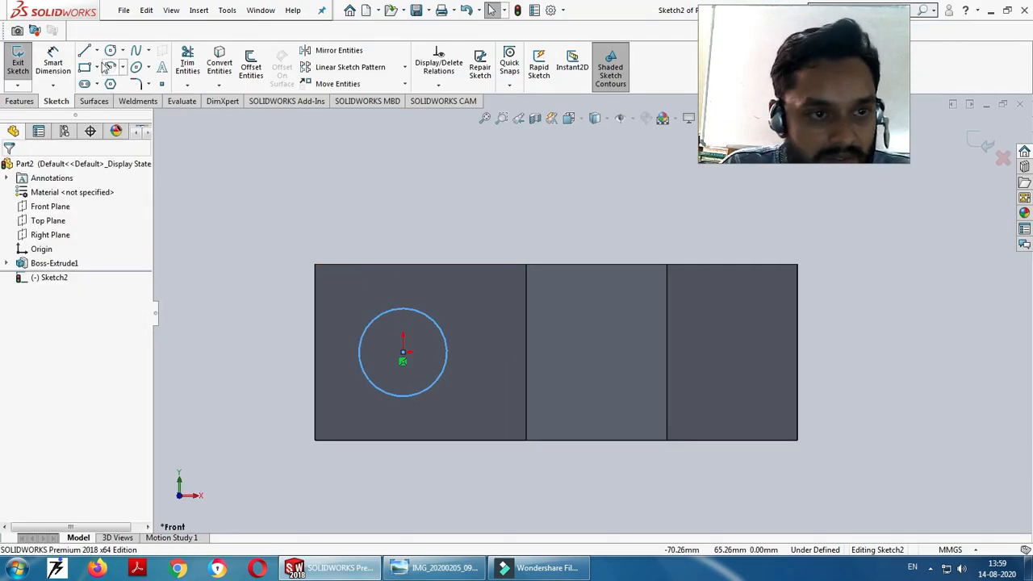
click(403, 353)
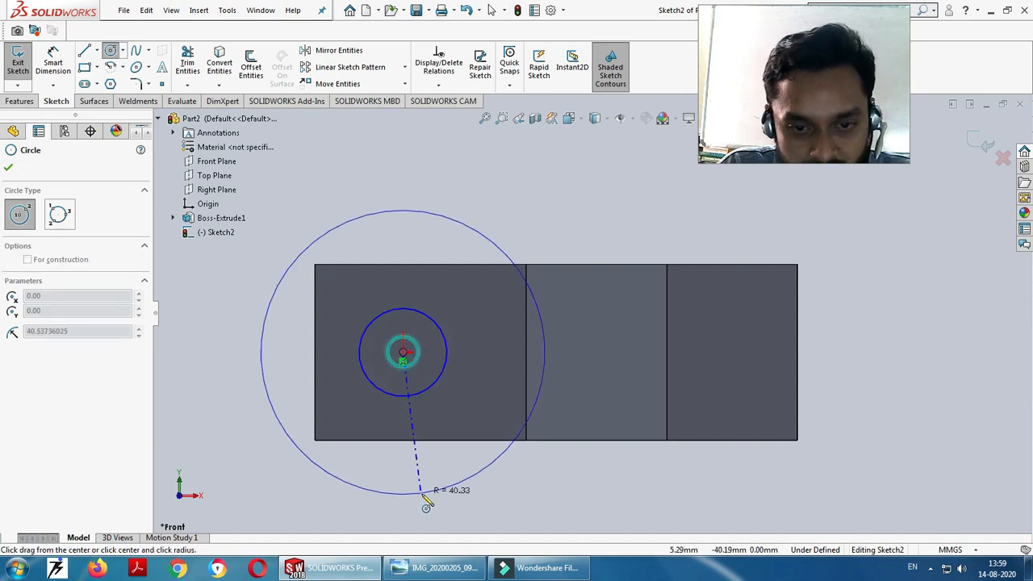
click(422, 492)
key(Escape)
Dimension the inner circle's diameter to 36 mm and the outer circle's diameter to 50 mm
click(50, 63)
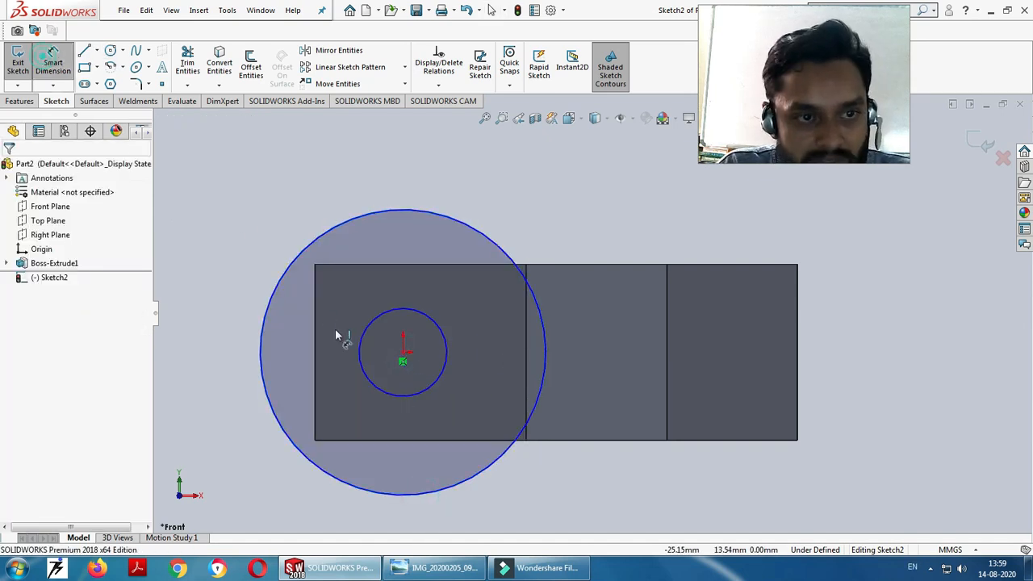
click(377, 318)
click(365, 292)
text(36)
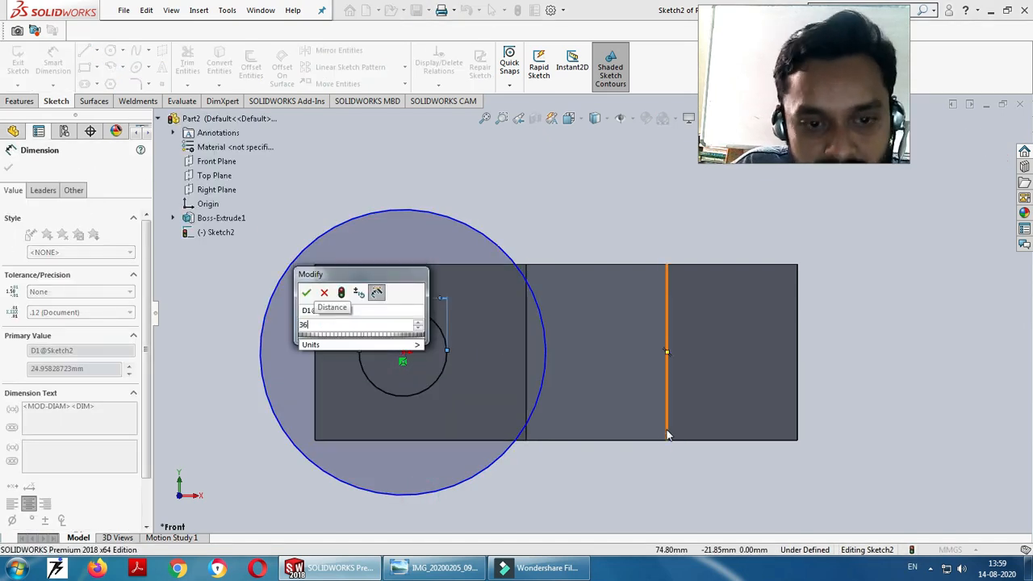
key(Return)
click(354, 219)
click(329, 175)
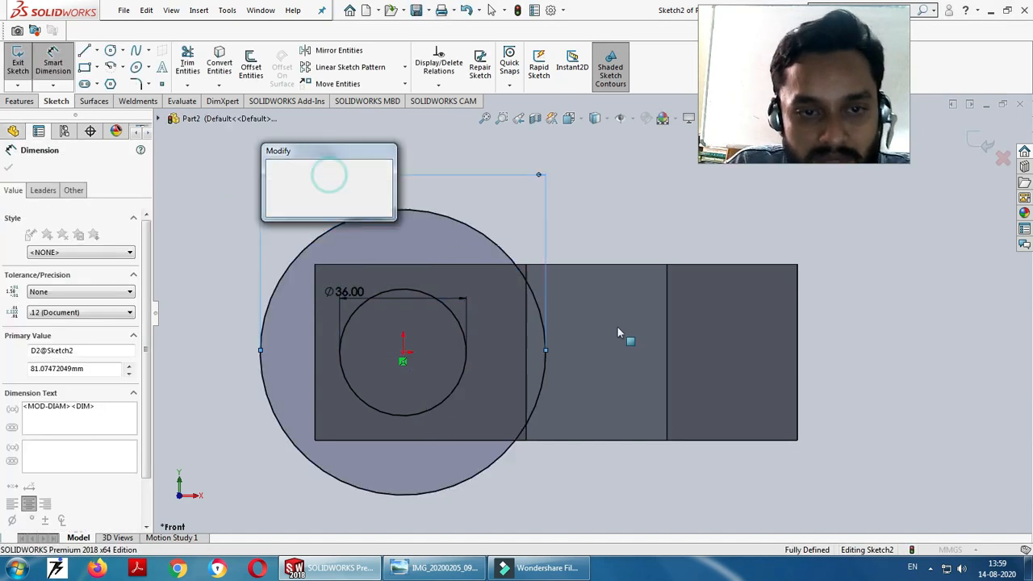
text(50)
key(Return)
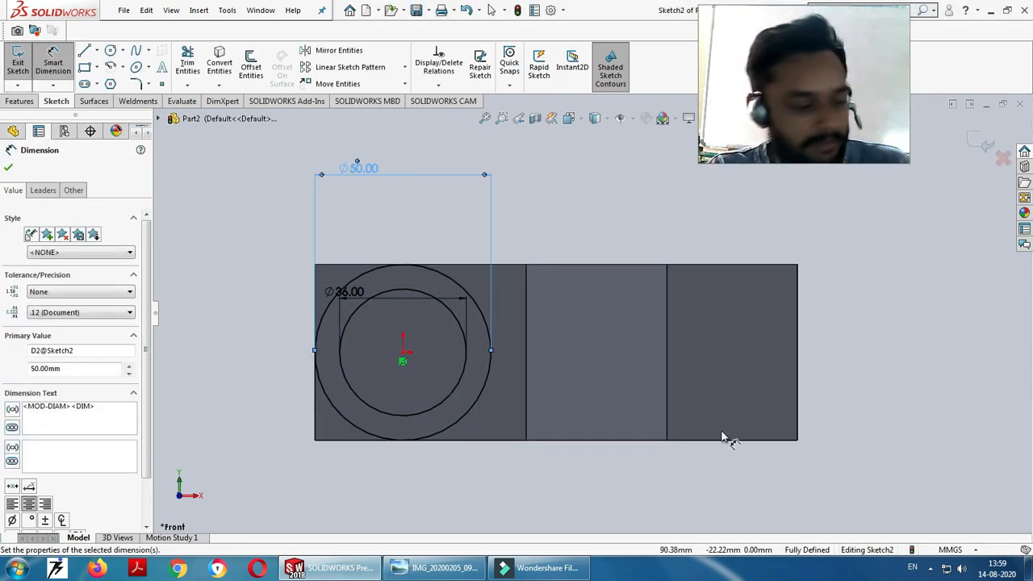
Check the keyway angle in the reference drawing and sketch an inclined centerline about 52 mm long up from the origin at about 45°
key(alt+Tab)
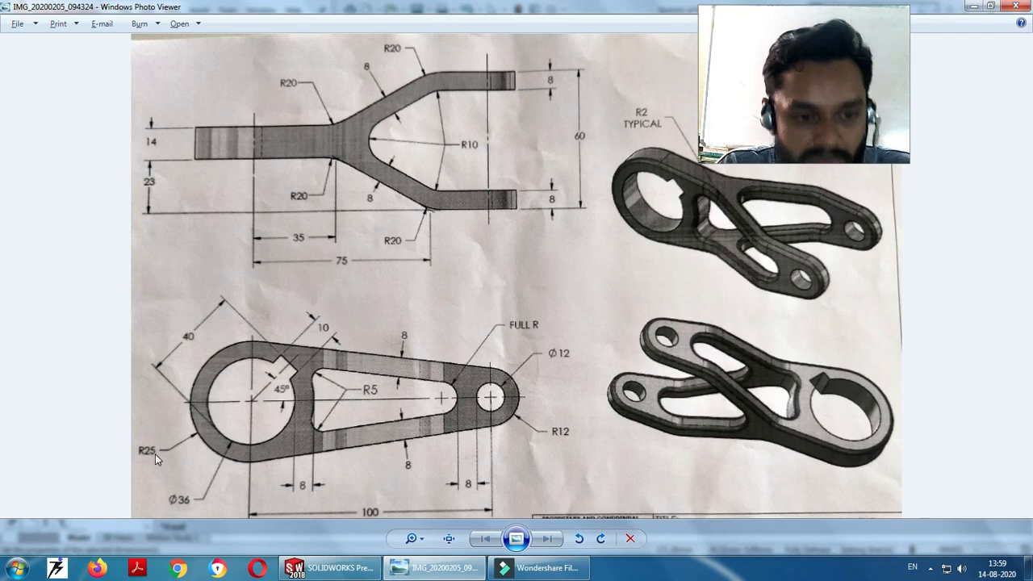
key(alt+Tab)
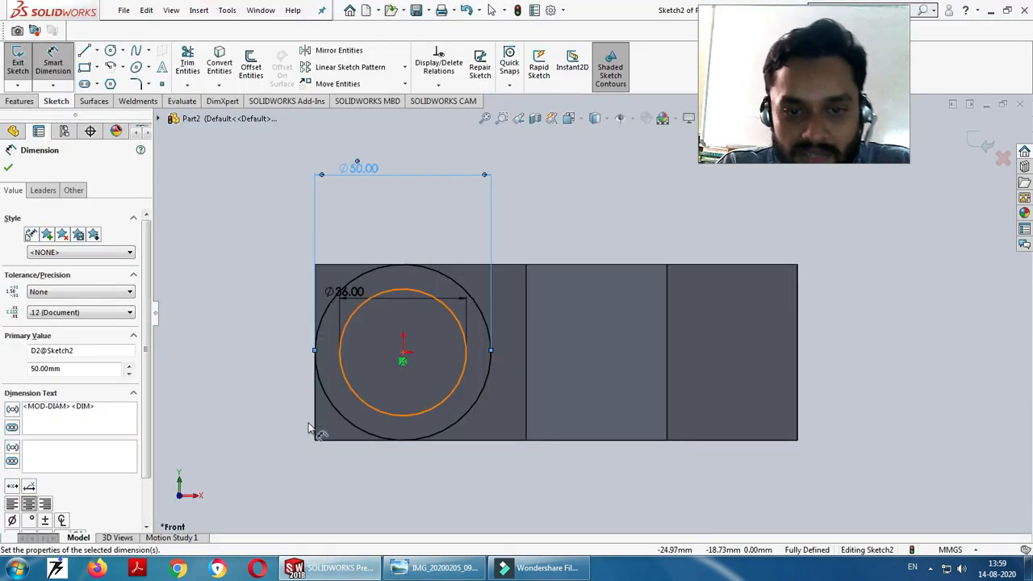
key(alt+Tab)
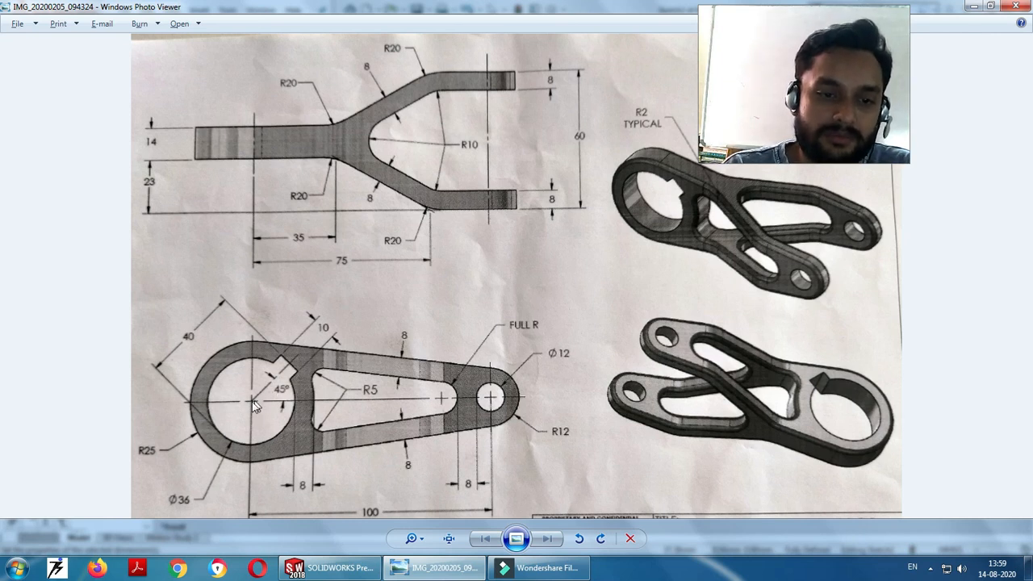
key(alt+Tab)
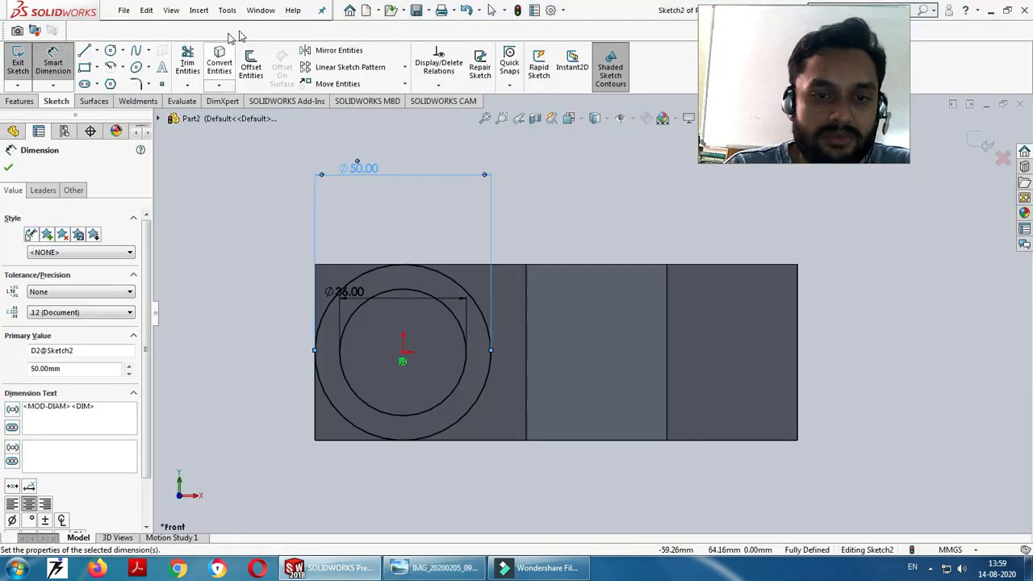
click(93, 51)
click(105, 84)
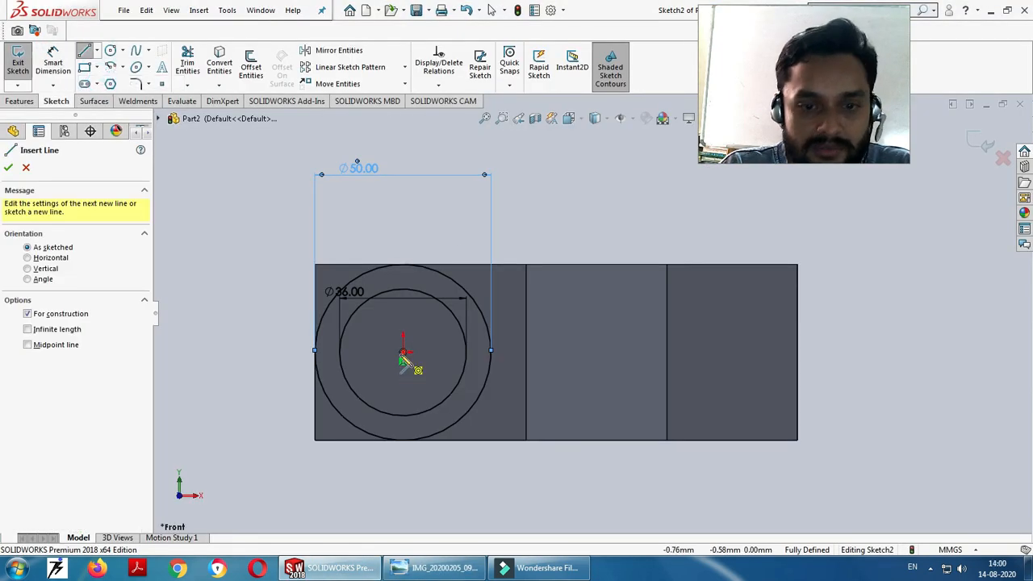
click(404, 350)
click(533, 224)
key(Escape)
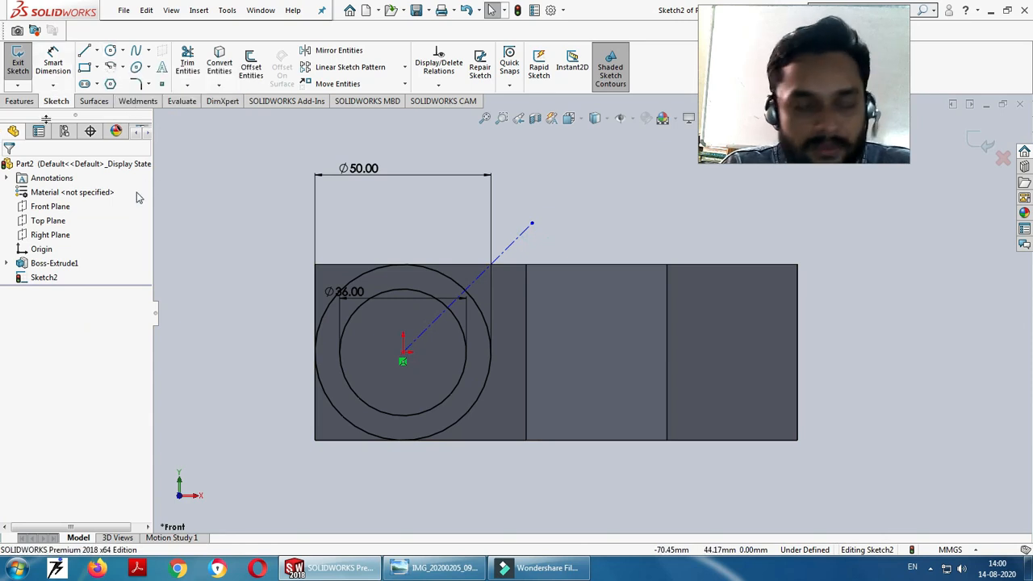
Sketch an infinite-length horizontal centerline through the origin
click(96, 50)
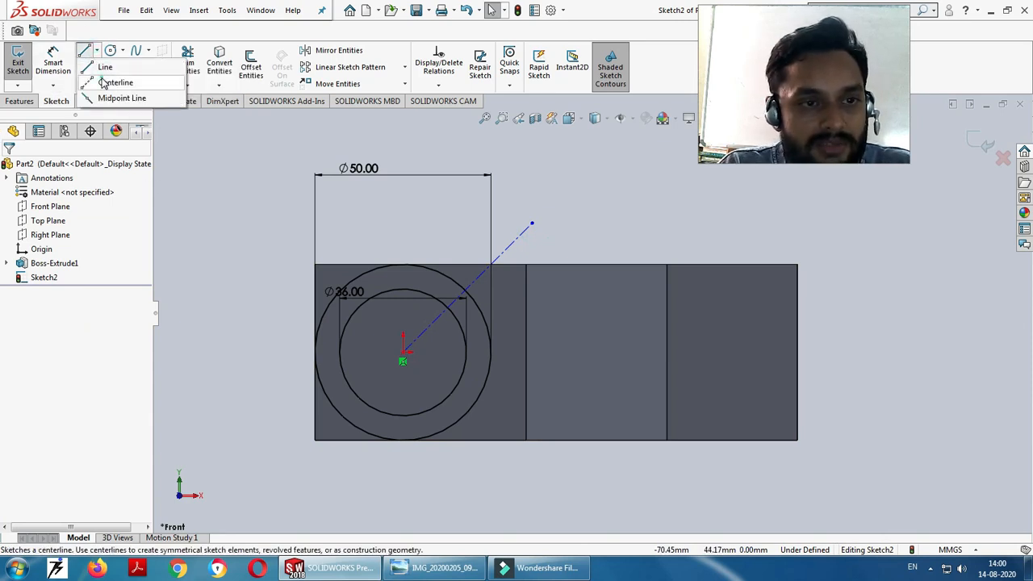
click(110, 82)
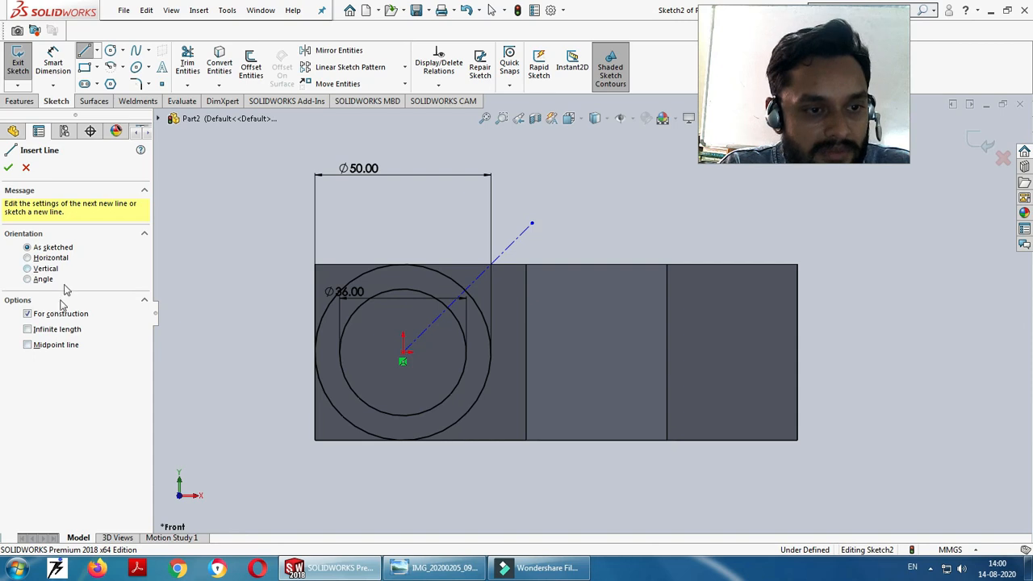
click(46, 332)
click(404, 353)
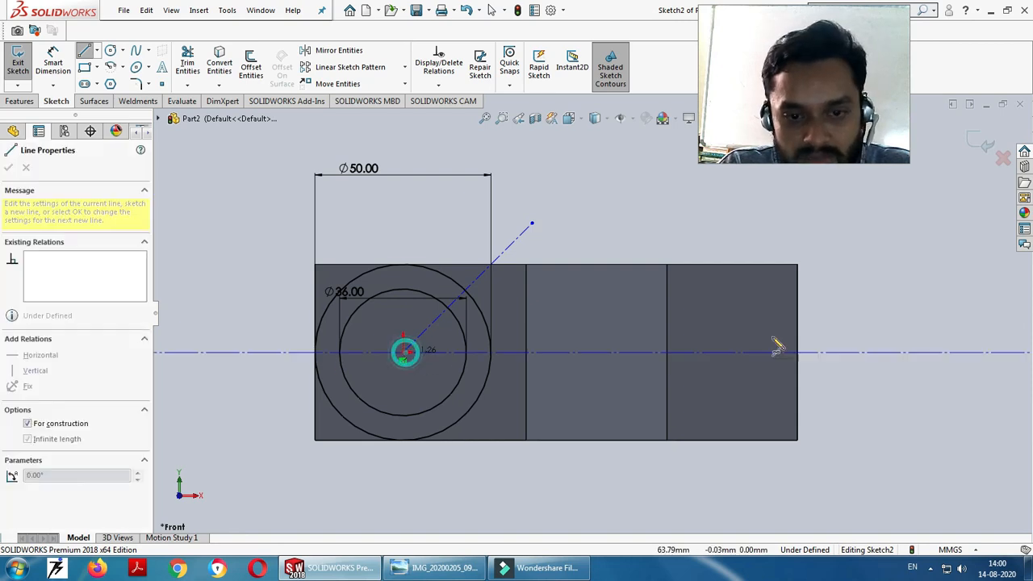
click(849, 352)
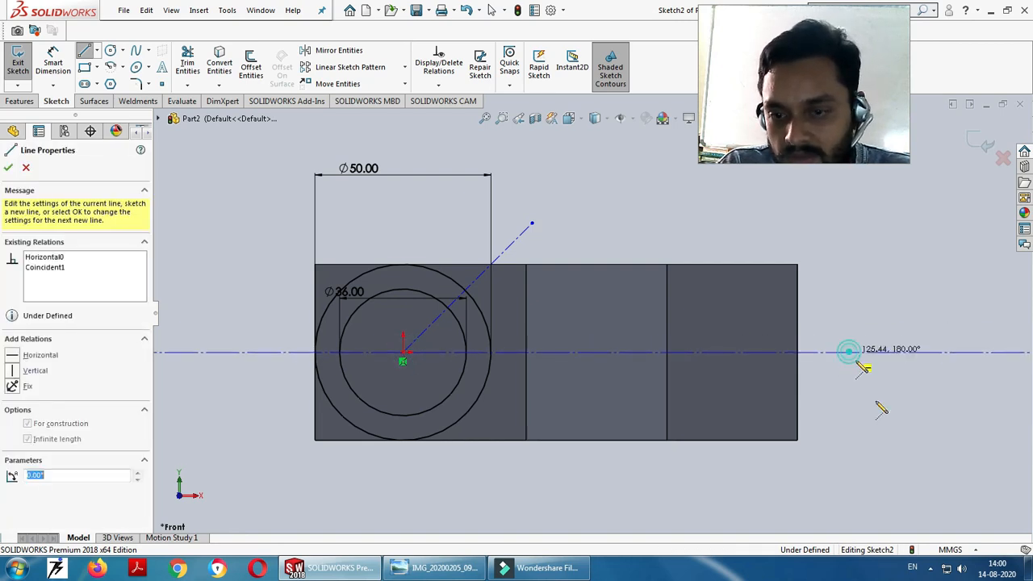
key(Escape)
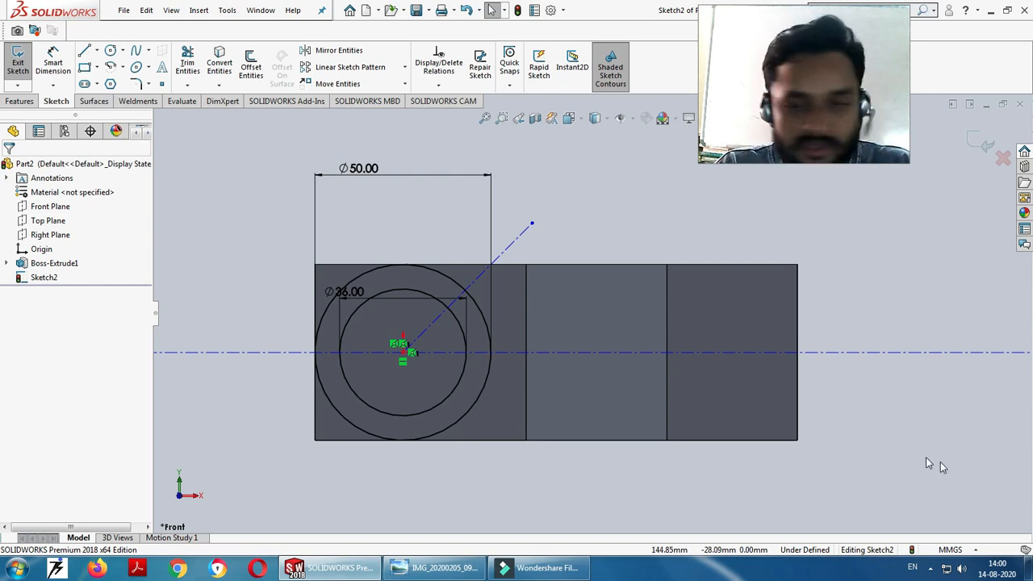
Add a 45° angle dimension between the inclined centerline and the horizontal centerline
click(53, 65)
click(450, 352)
click(432, 331)
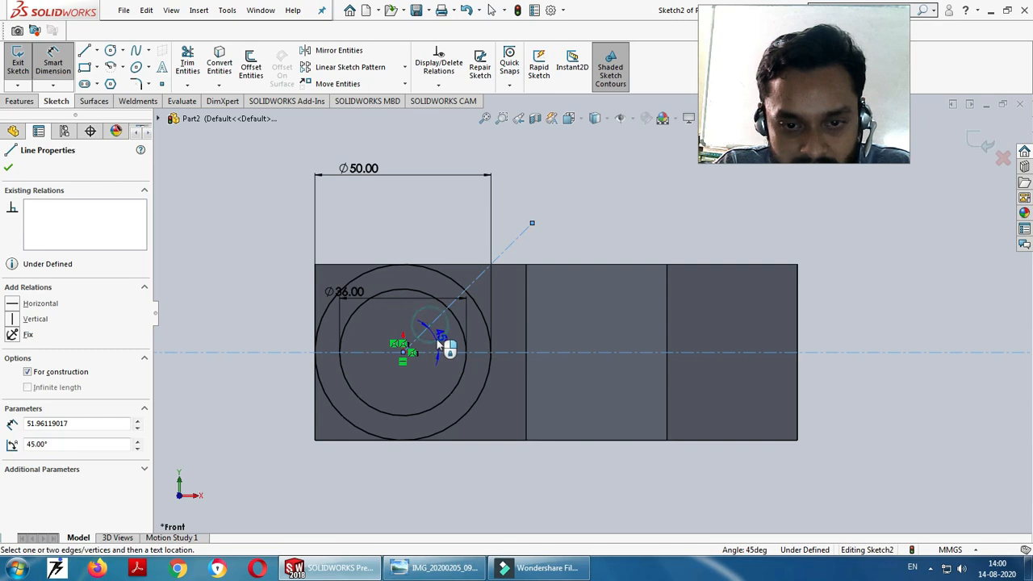
click(477, 341)
click(387, 330)
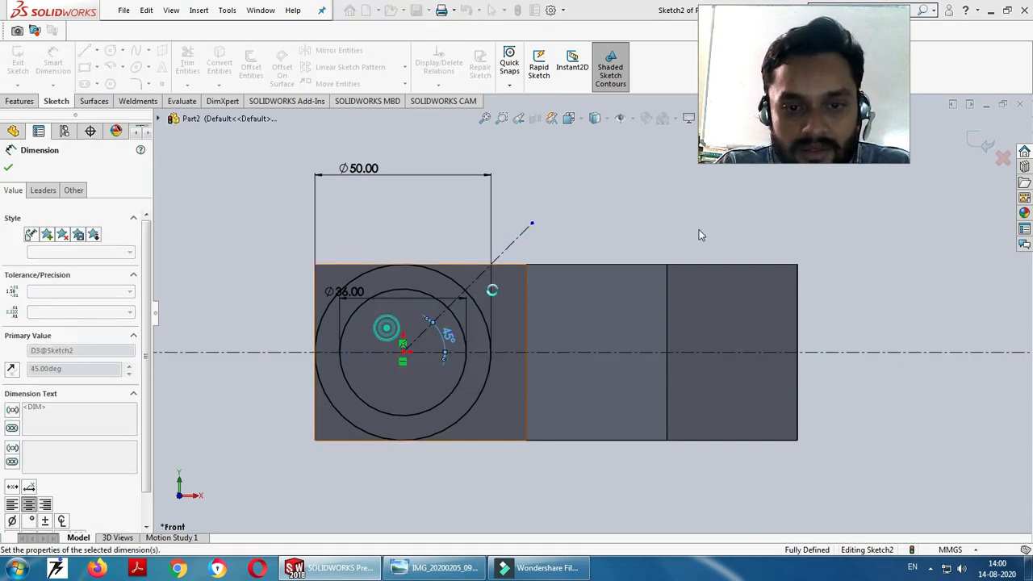
Check the keyway in the reference drawing and sketch a short line about 2.4 mm long across the inclined centerline between the two circles
scroll(518, 298, down, 2)
scroll(519, 302, down, 2)
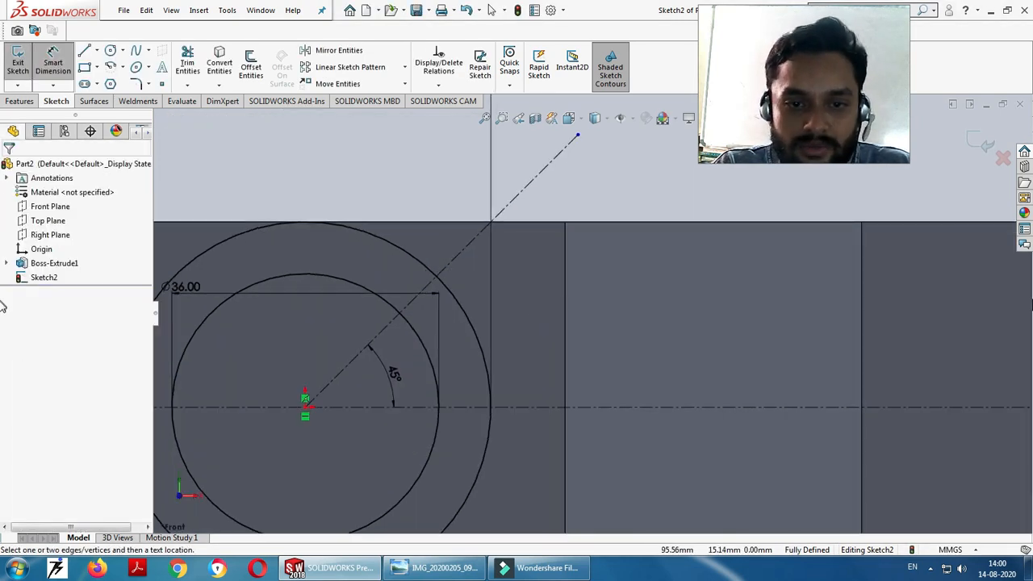
key(alt+Tab)
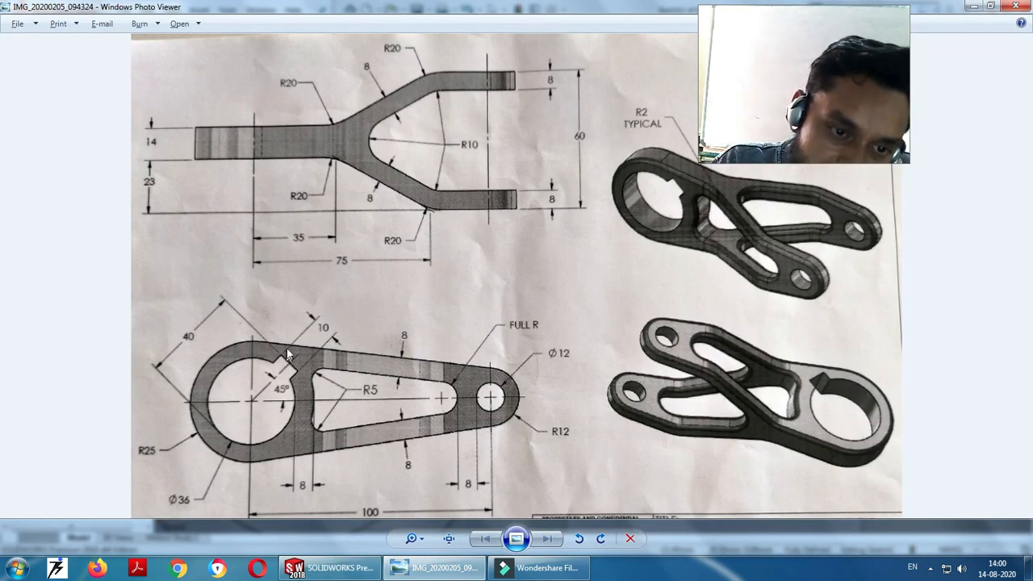
key(alt+Tab)
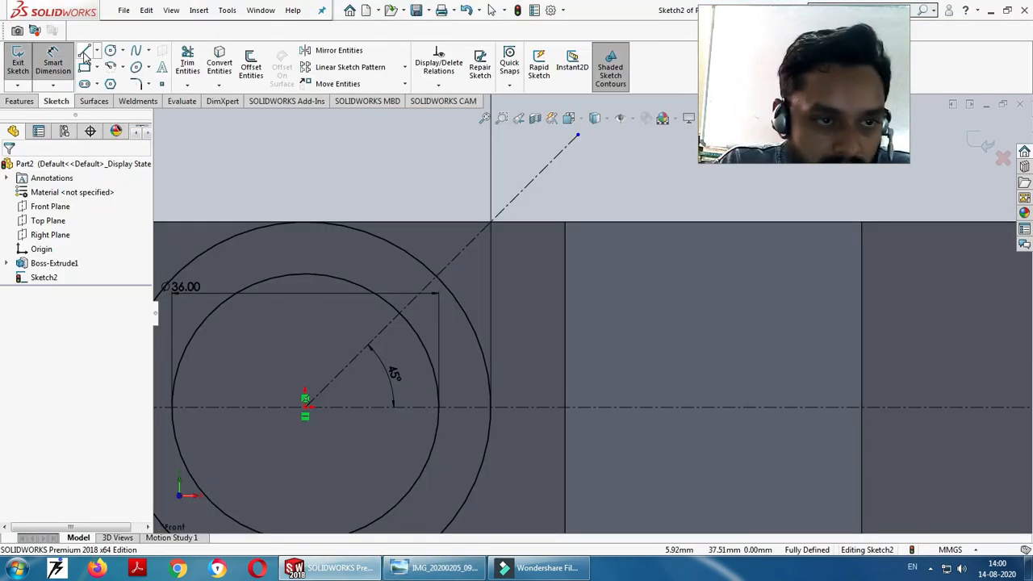
click(84, 53)
scroll(450, 343, down, 3)
scroll(440, 351, up, 3)
scroll(521, 291, down, 2)
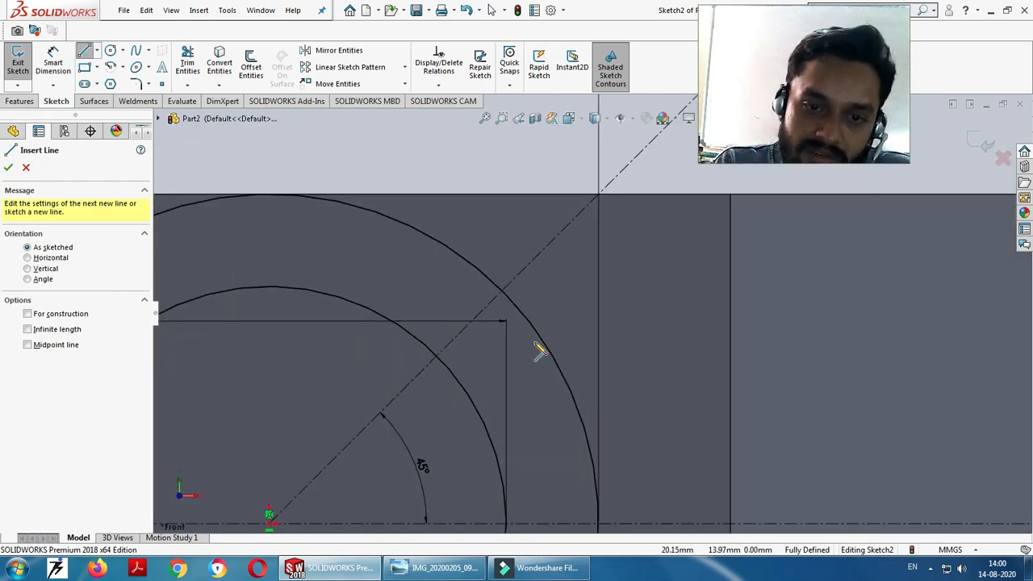
scroll(539, 351, down, 2)
scroll(387, 319, down, 2)
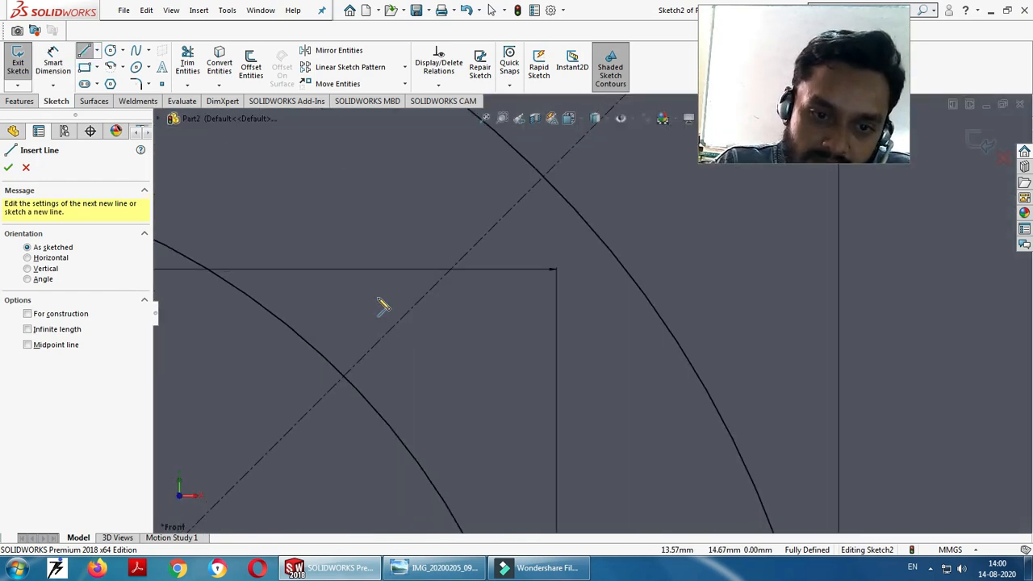
click(376, 298)
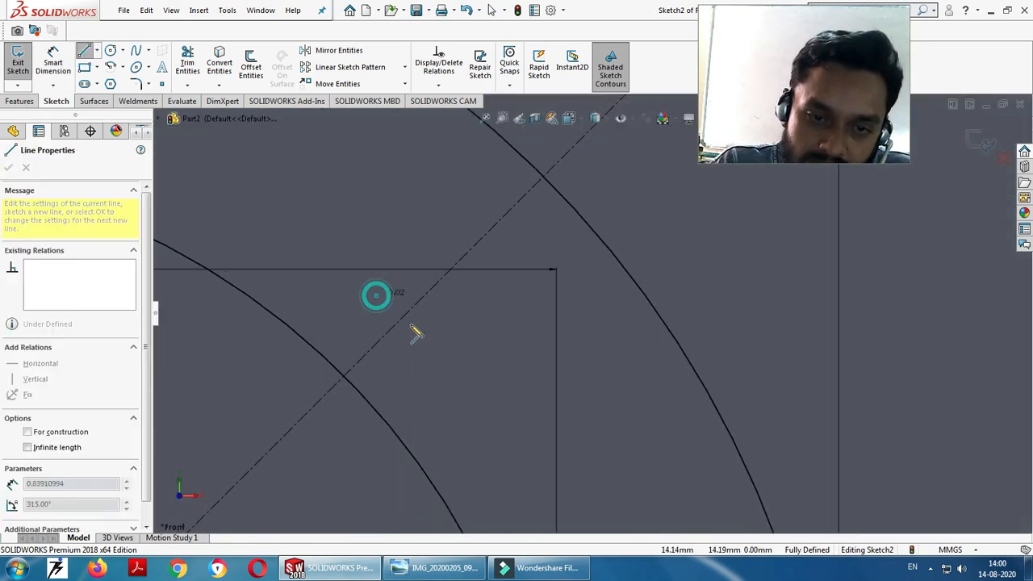
click(433, 376)
key(Escape)
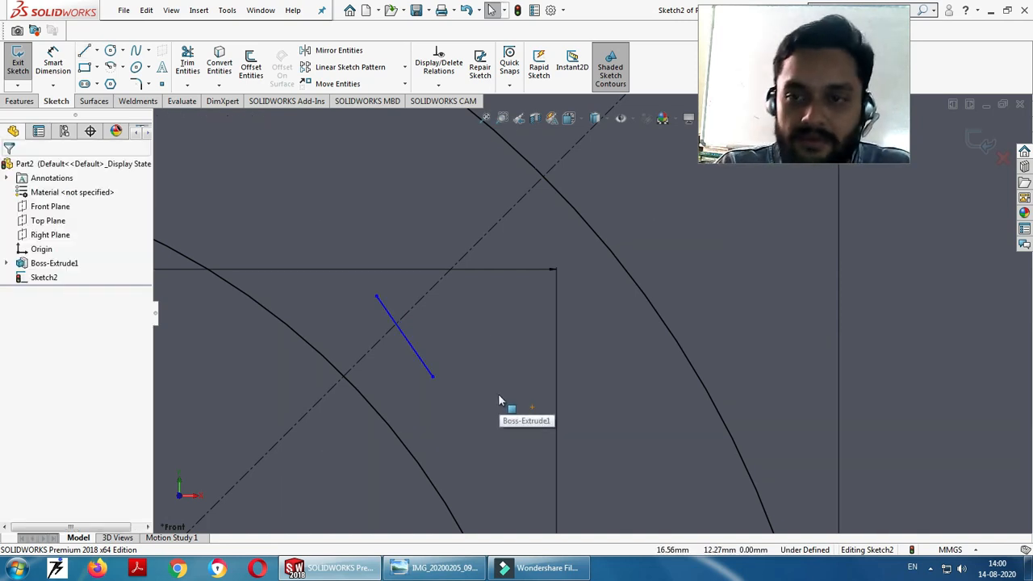
Make the short keyway line perpendicular to the 45° centerline
click(414, 339)
ctrl+click(421, 297)
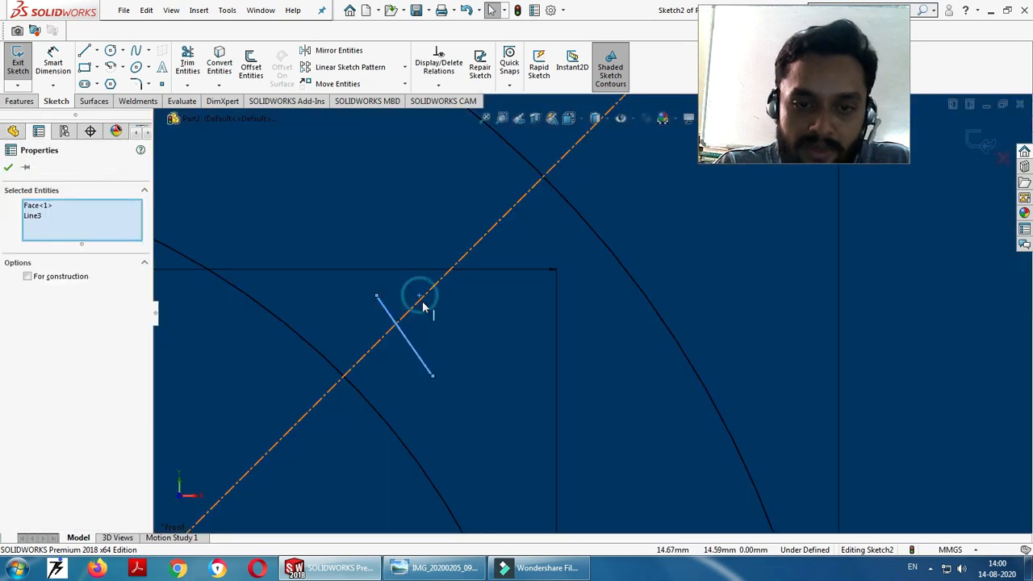
key(Escape)
click(415, 351)
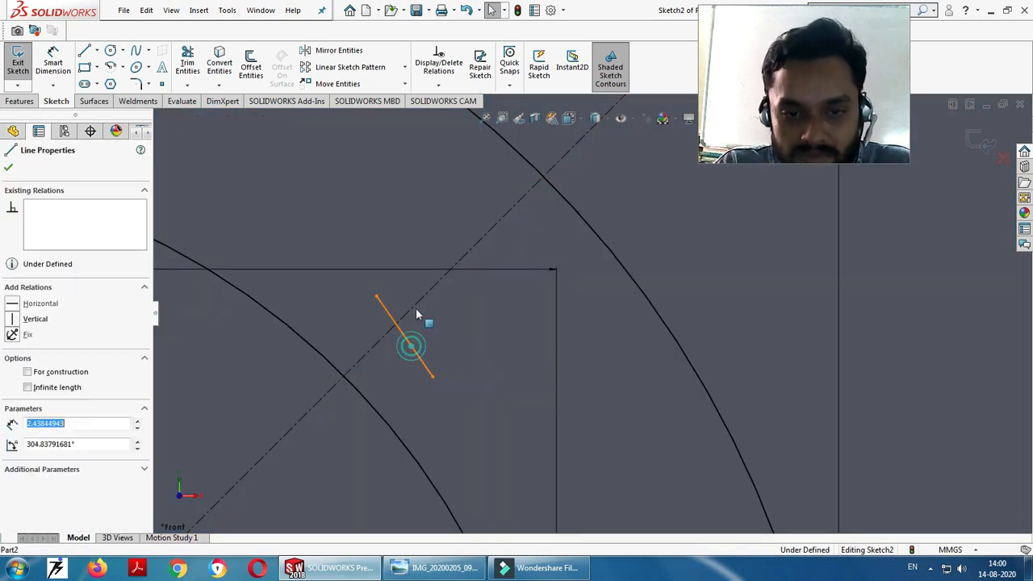
ctrl+click(415, 301)
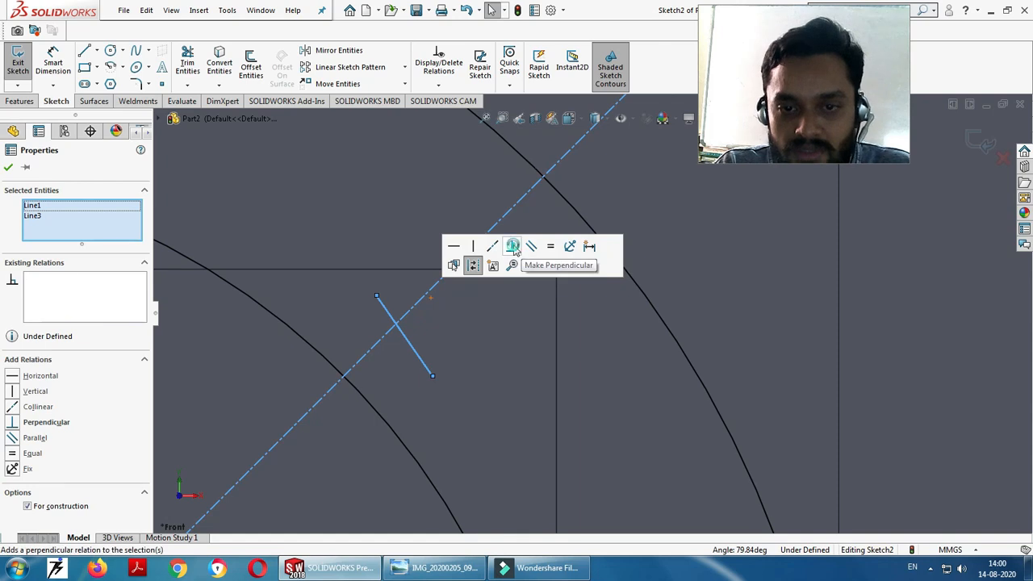
click(512, 247)
key(Escape)
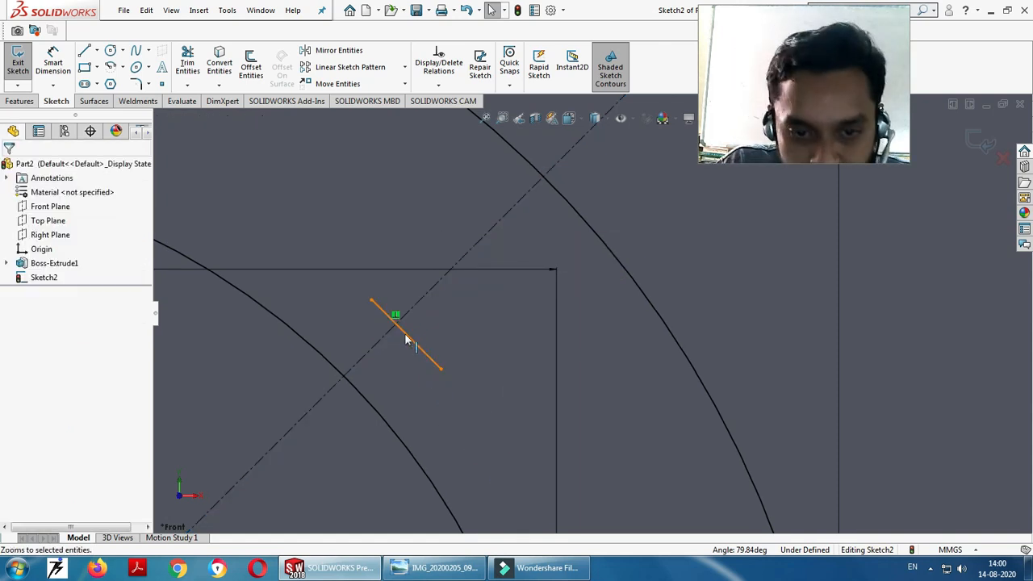
Make the short keyway line's midpoint coincident with the 45° centerline
click(401, 330)
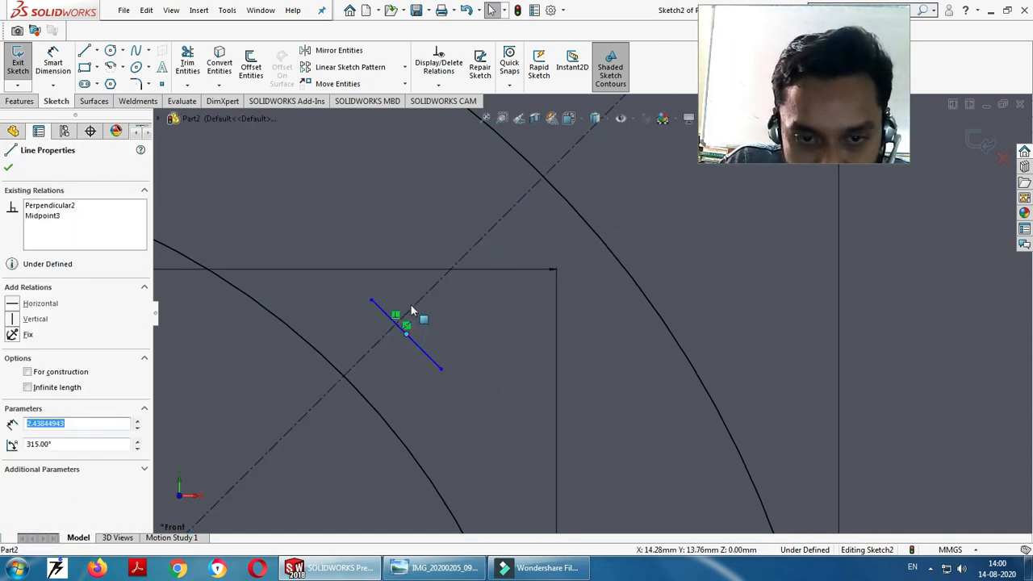
ctrl+click(414, 305)
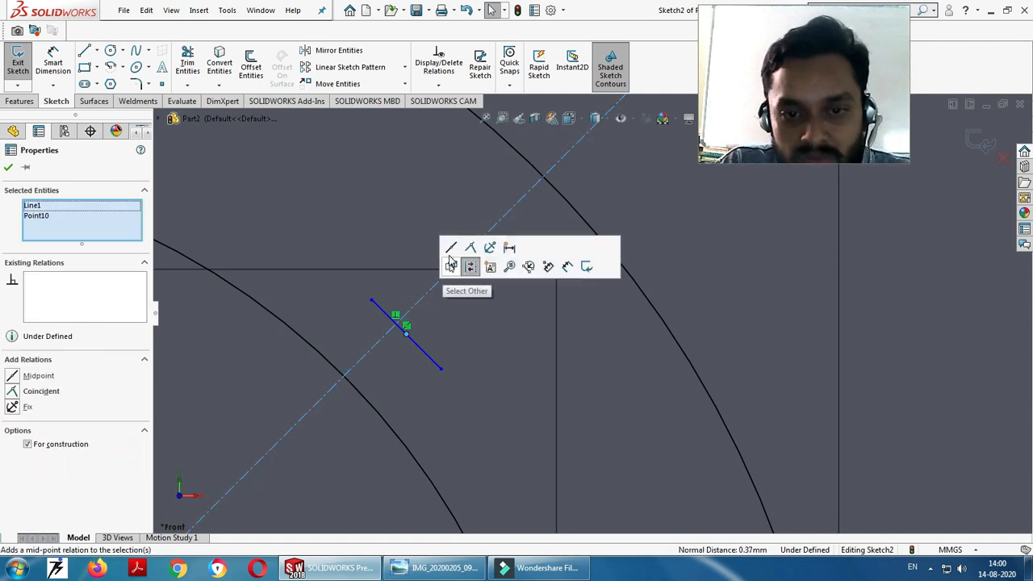
click(471, 248)
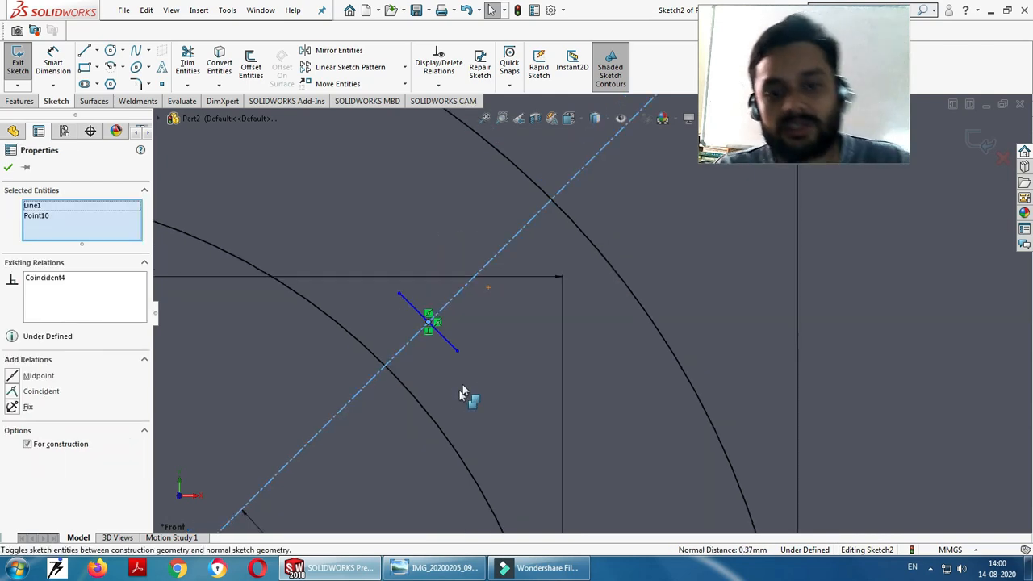
scroll(462, 394, up, 3)
scroll(549, 360, down, 4)
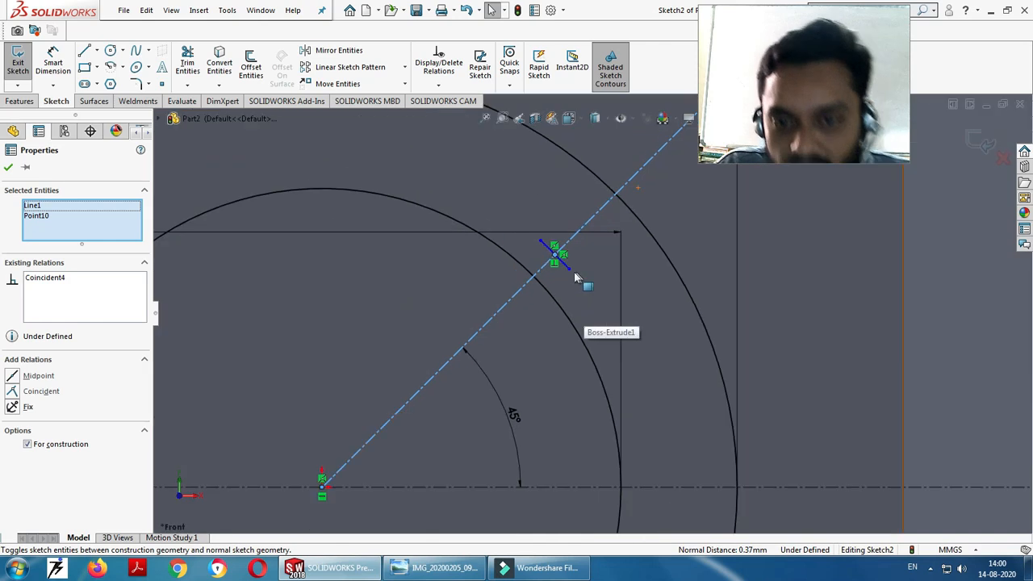
key(alt+Tab)
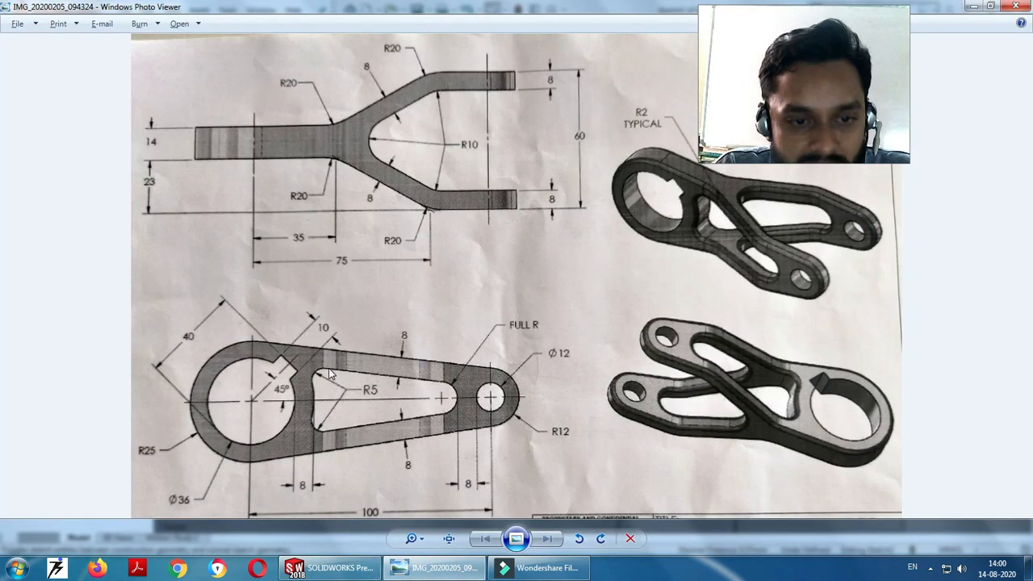
key(alt+Tab)
key(Escape)
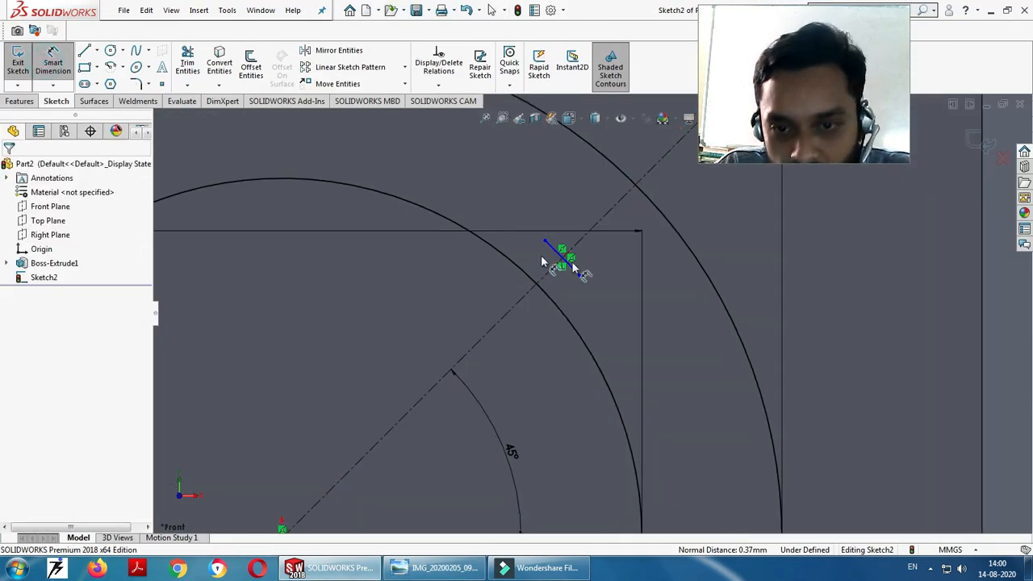
scroll(542, 263, down, 2)
click(570, 261)
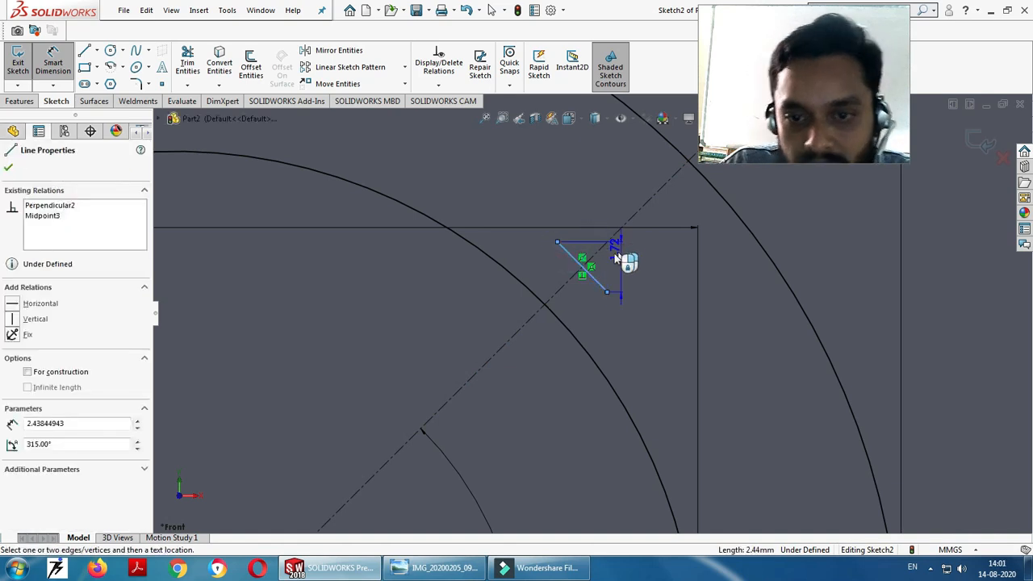
click(609, 247)
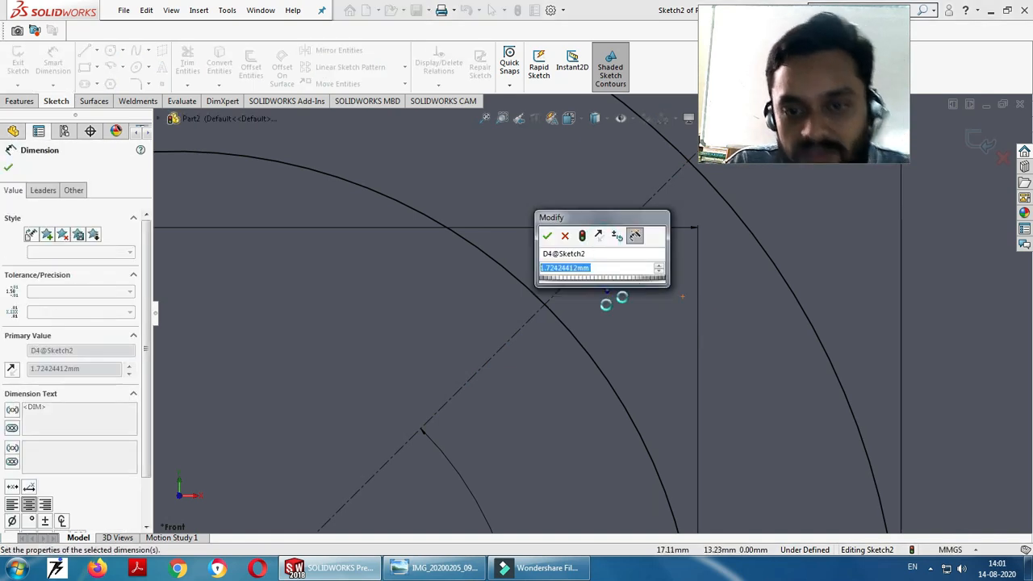
key(Return)
key(Escape)
click(601, 242)
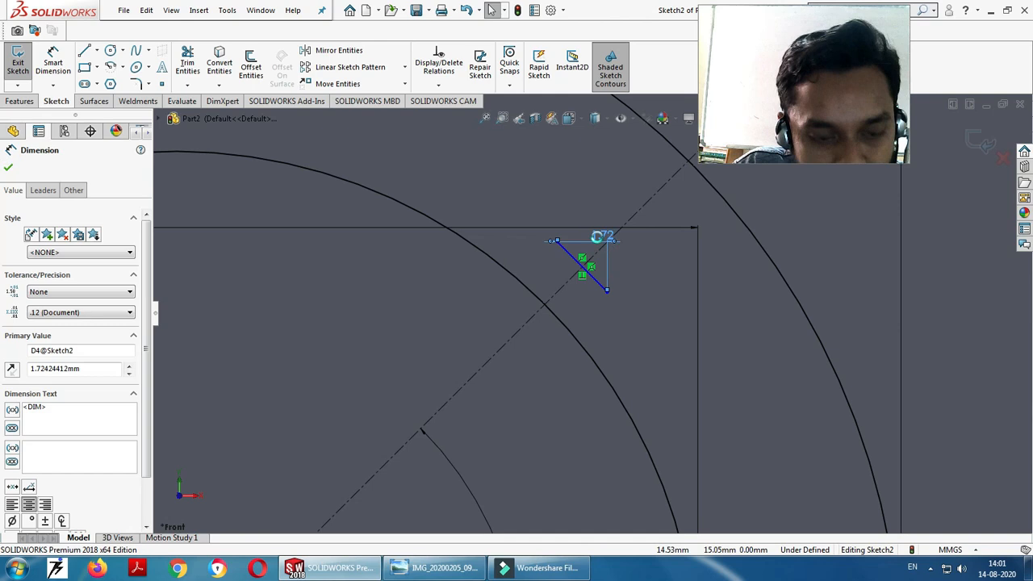
key(Delete)
Dimension the short keyway line's length along its own direction and set it to 10 mm
click(64, 61)
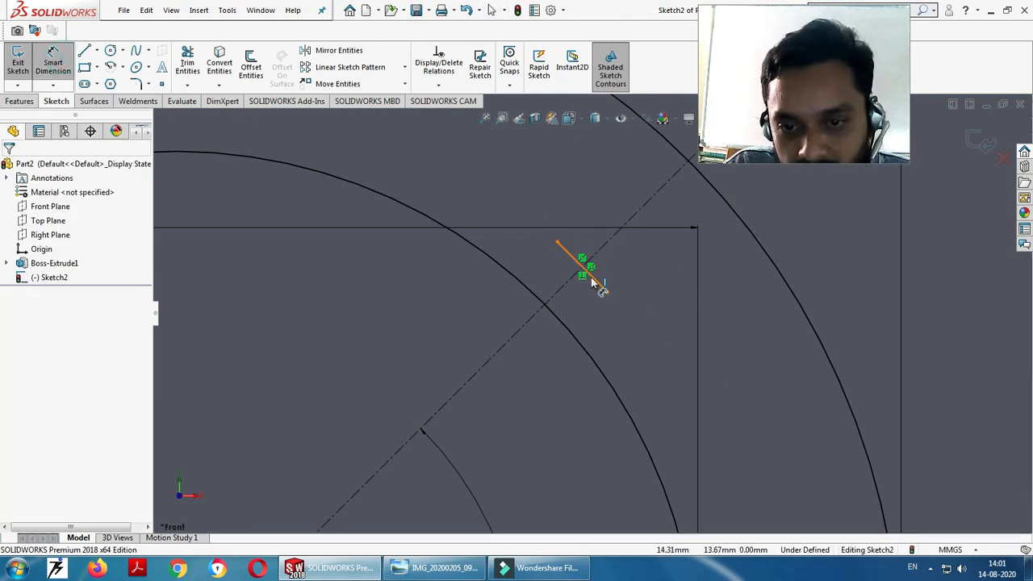
click(601, 286)
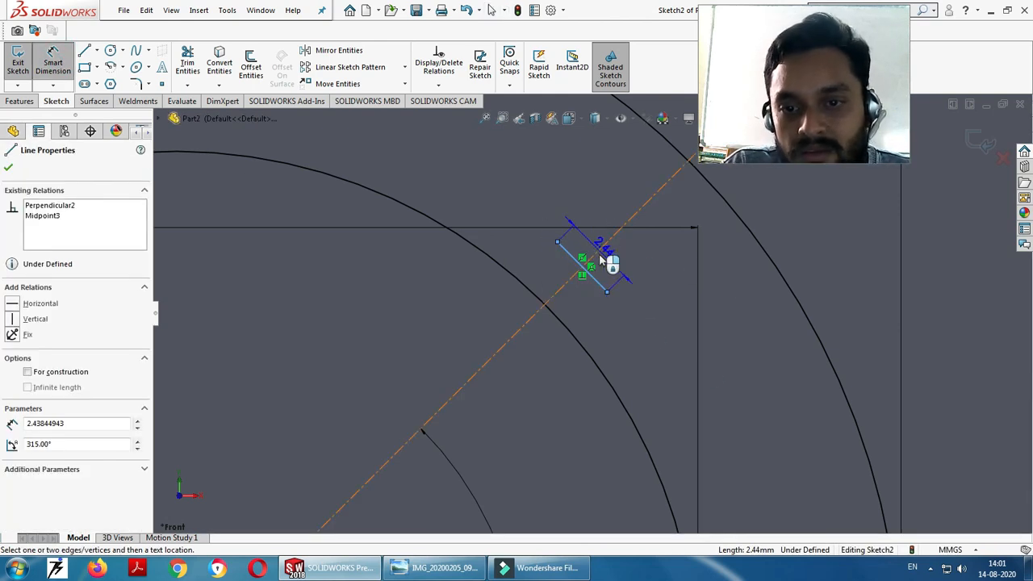
click(609, 260)
text(12)
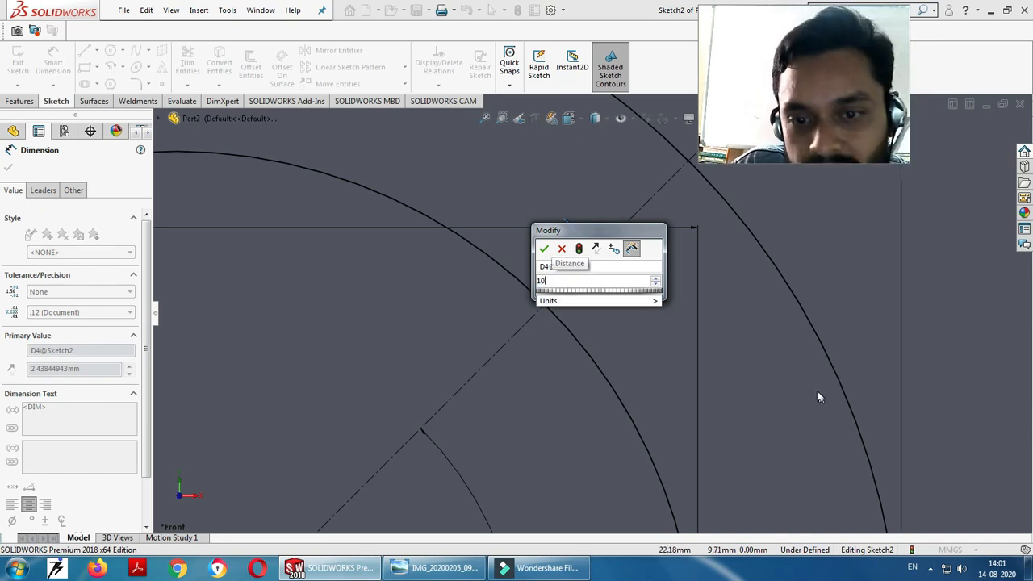
key(Return)
scroll(687, 340, up, 5)
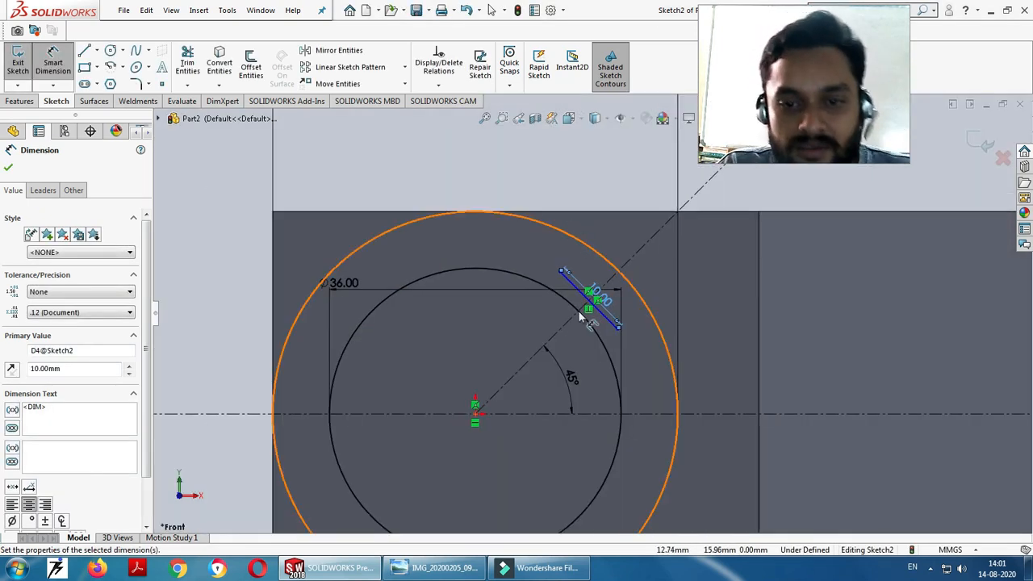
Check the keyway depth dimension in the reference drawing and sketch a sloping line about 28 mm long outside the ring's lower-left side
key(alt+Tab)
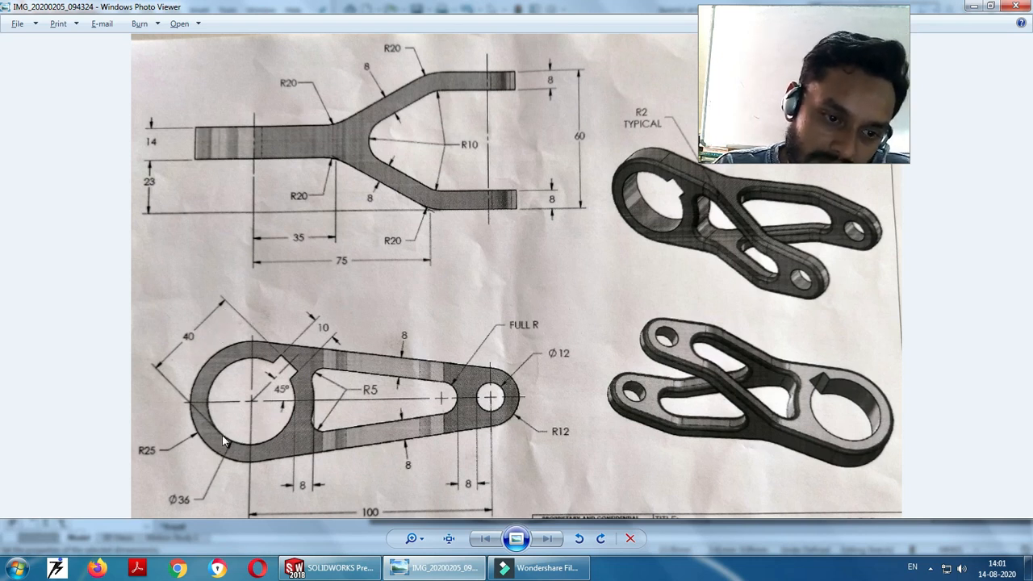
click(301, 567)
scroll(352, 304, up, 3)
scroll(621, 415, down, 3)
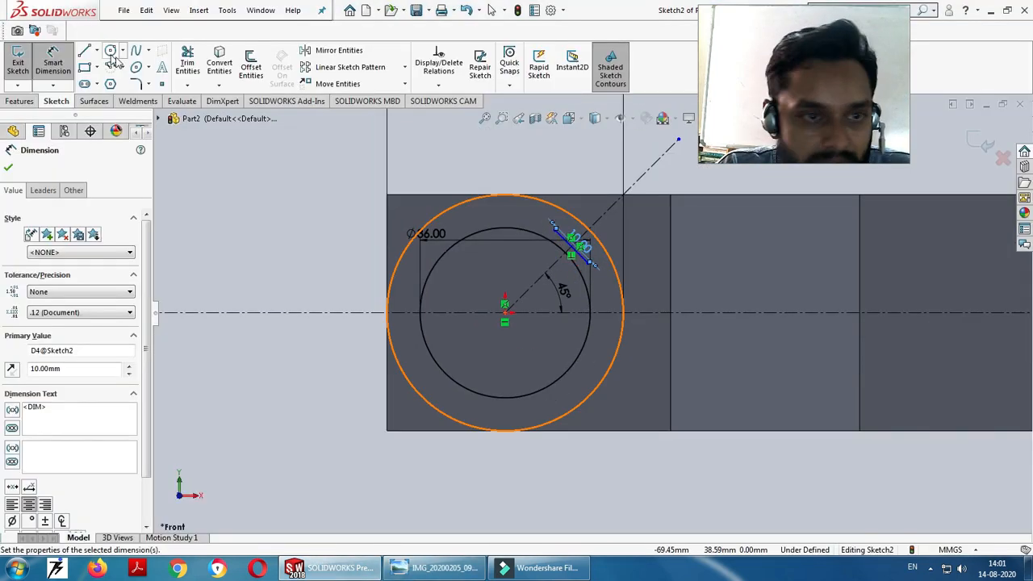
click(86, 50)
click(277, 368)
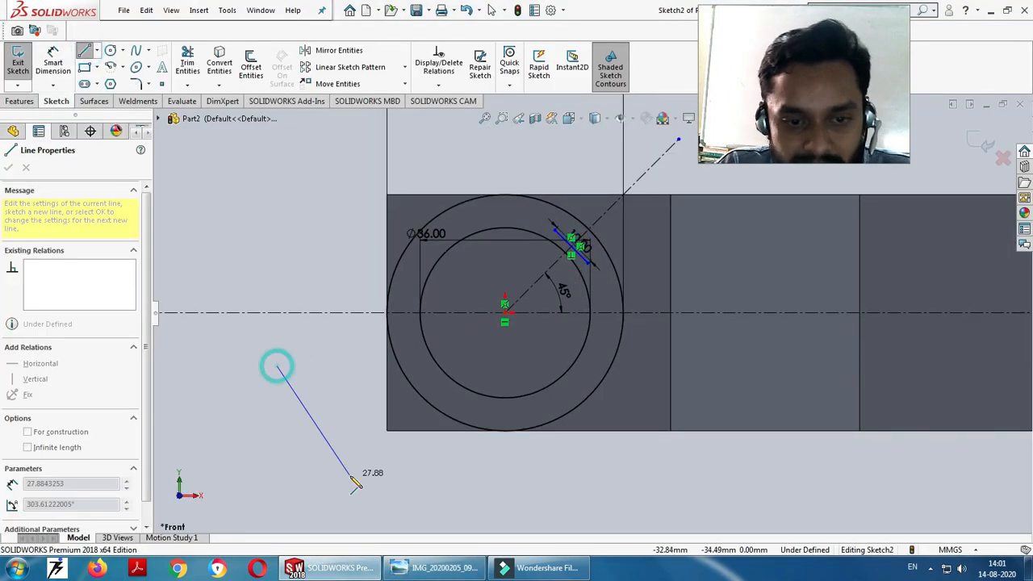
click(352, 476)
key(Escape)
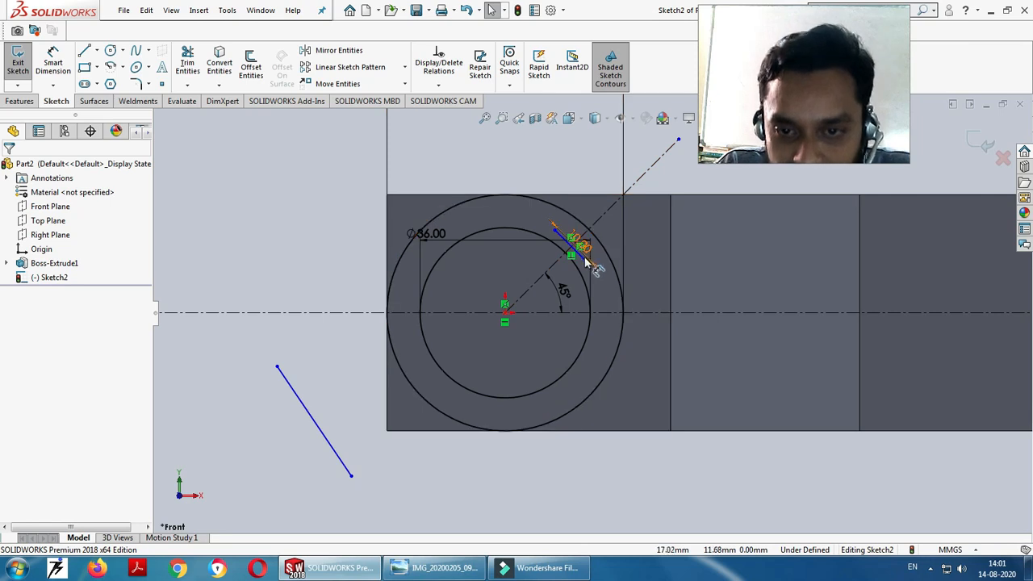
Make the sloping line outside the ring parallel to the 10 mm keyway line
click(581, 260)
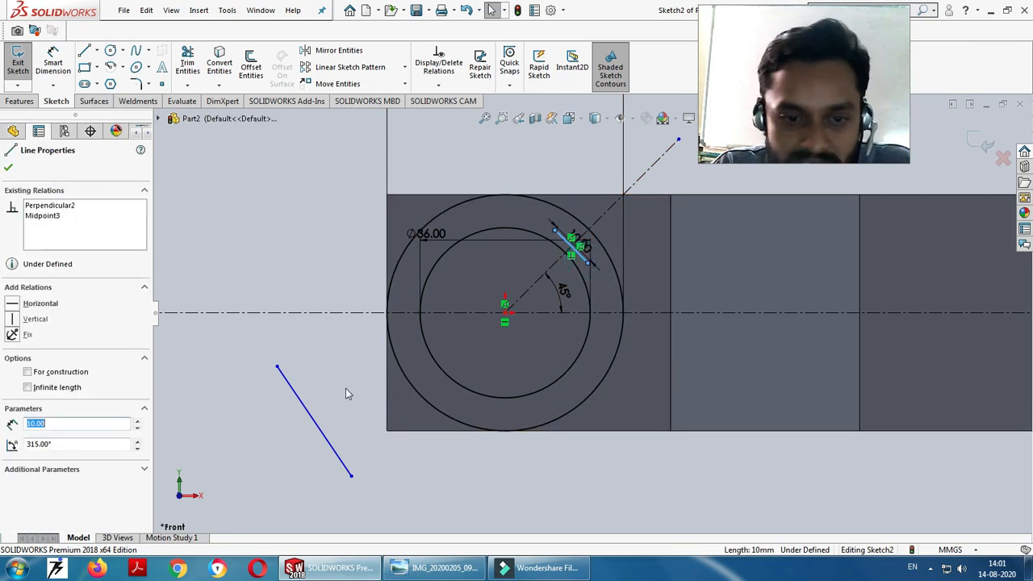
ctrl+click(308, 415)
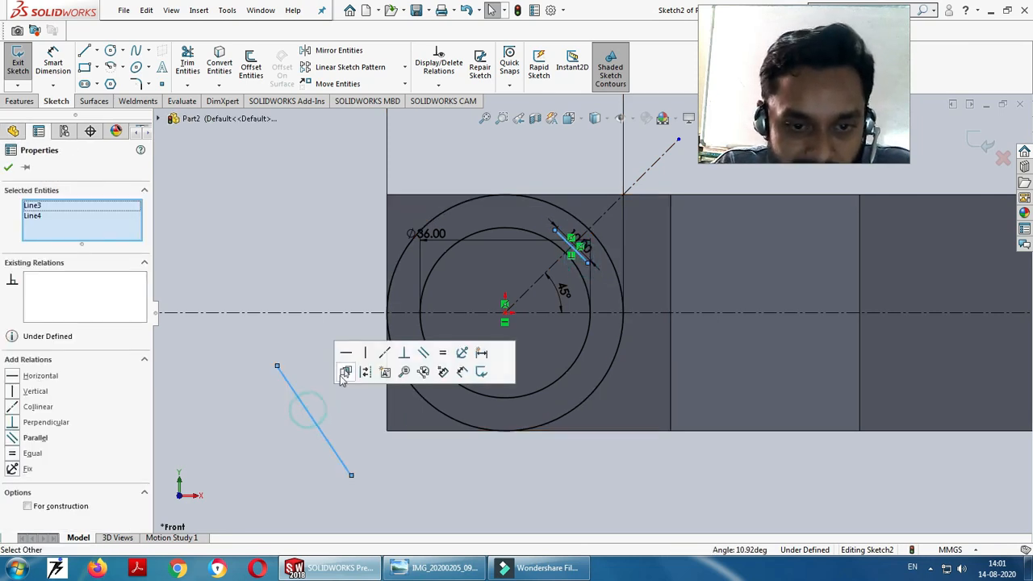
click(420, 356)
click(420, 526)
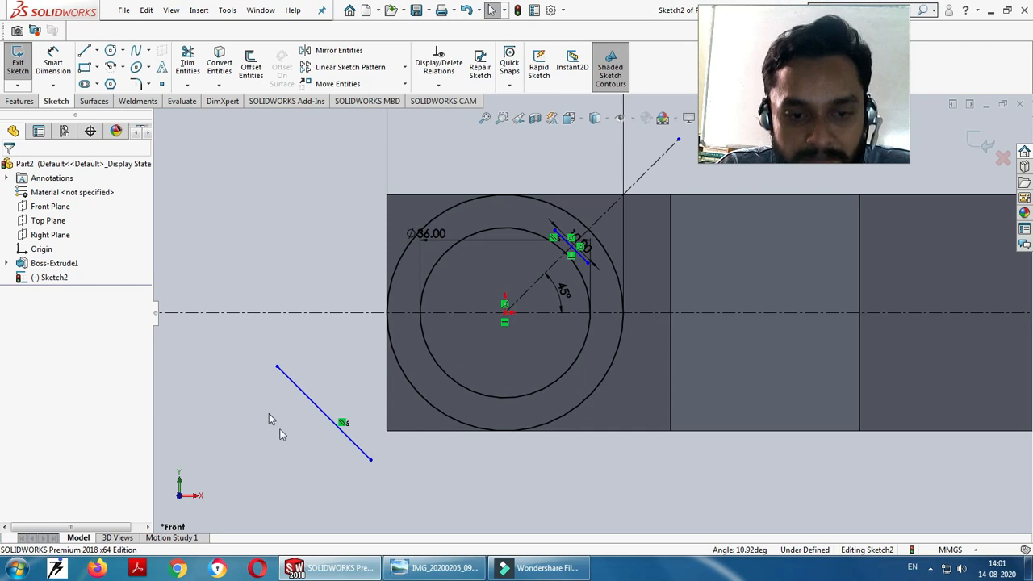
Convert the sloping line outside the ring to construction geometry
click(314, 406)
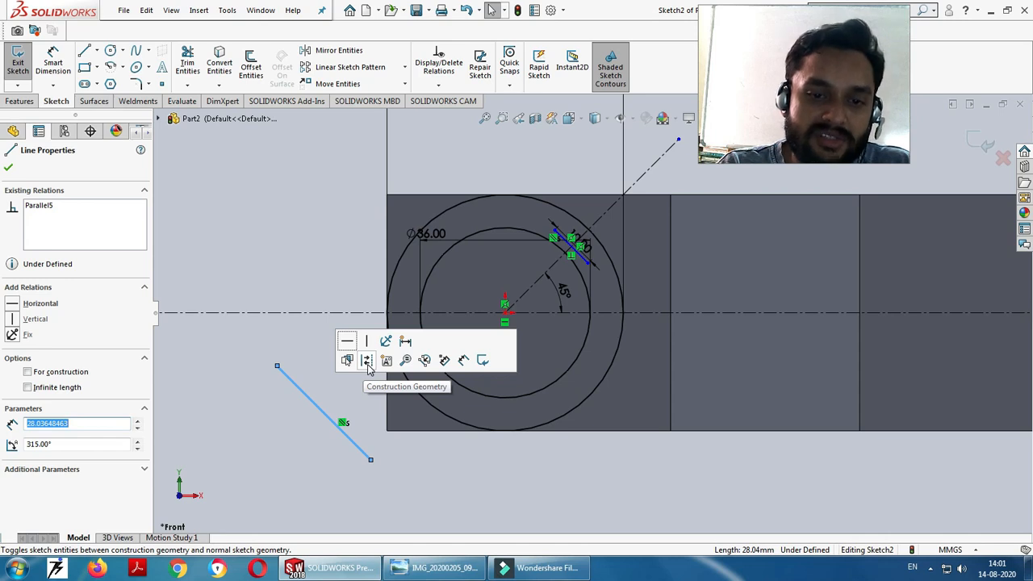
click(282, 447)
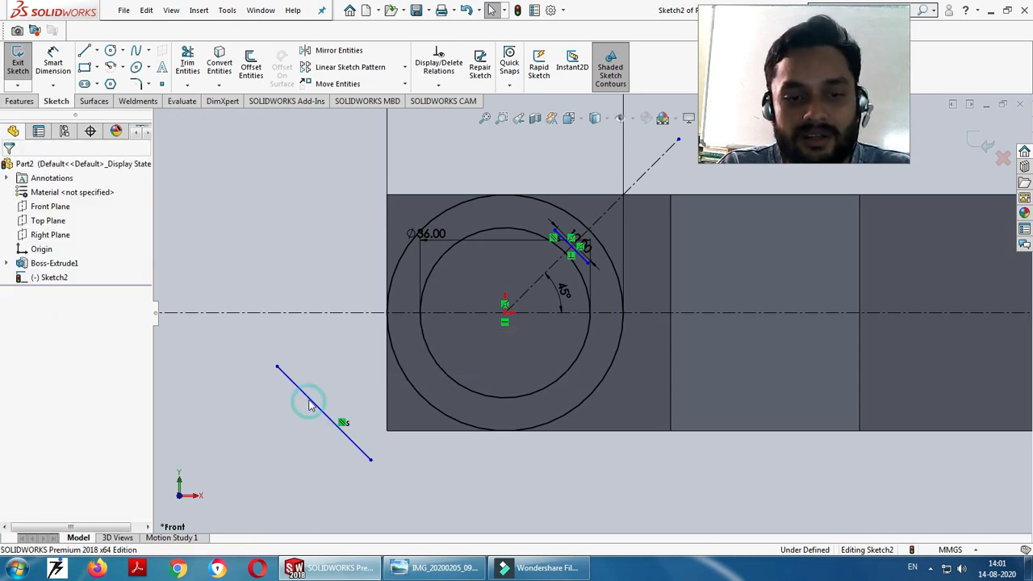
click(309, 405)
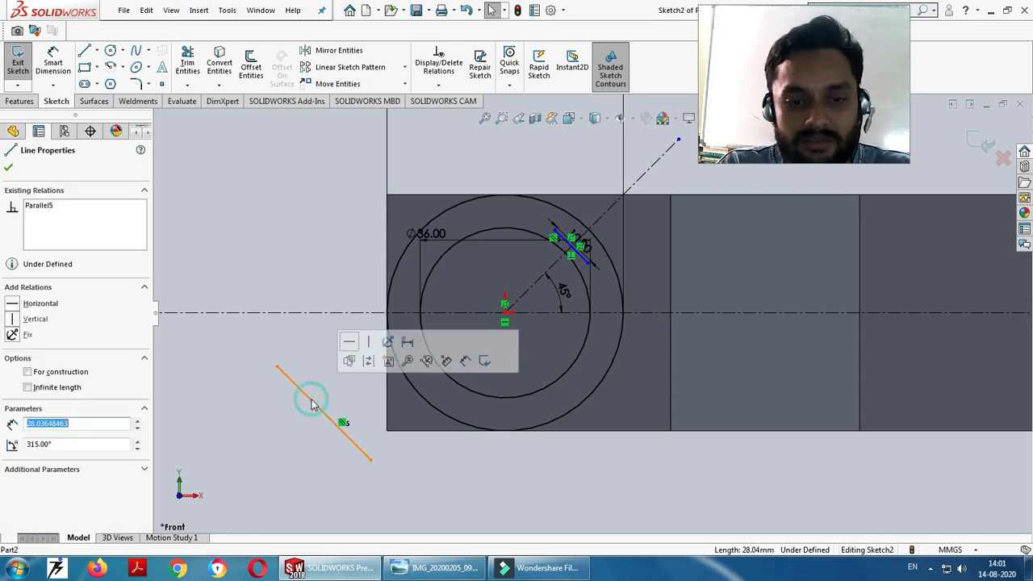
click(371, 363)
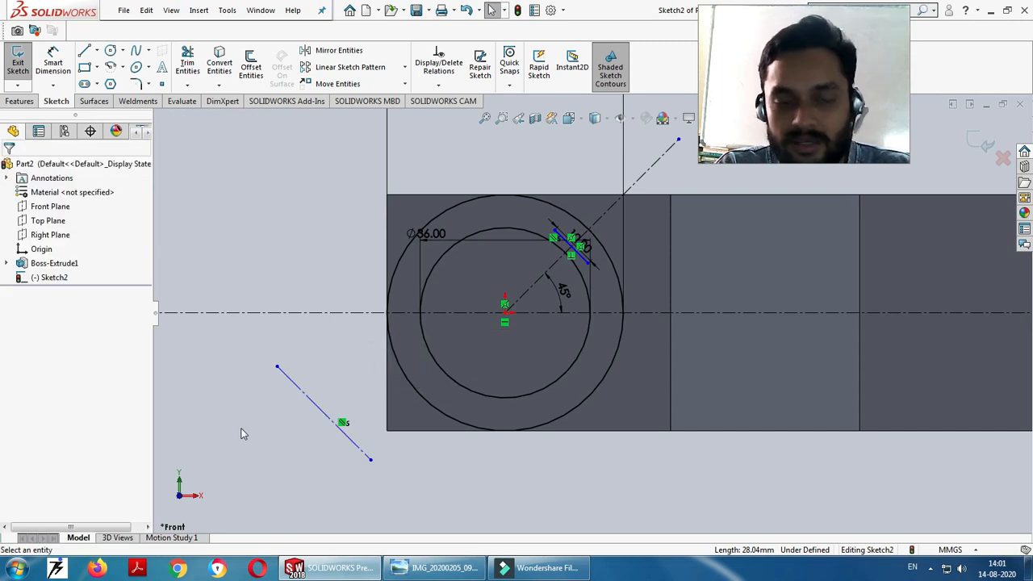
Make the sloping construction line outside the ring tangent to the ring's 36 mm inner circle
click(329, 427)
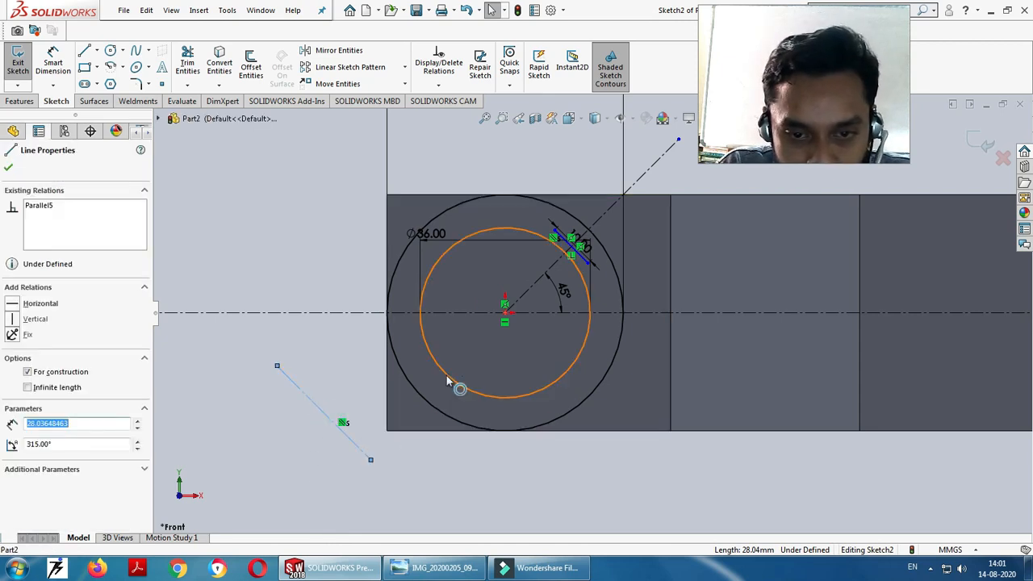
ctrl+click(460, 387)
click(484, 317)
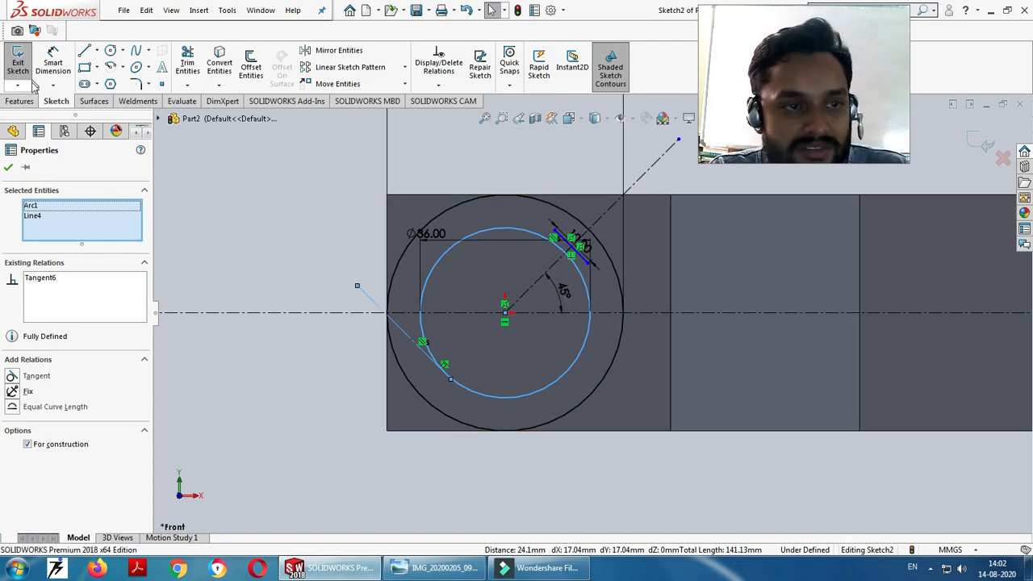
Dimension the distance between the tangent construction line and the short keyway line and set it to 40 mm
click(53, 64)
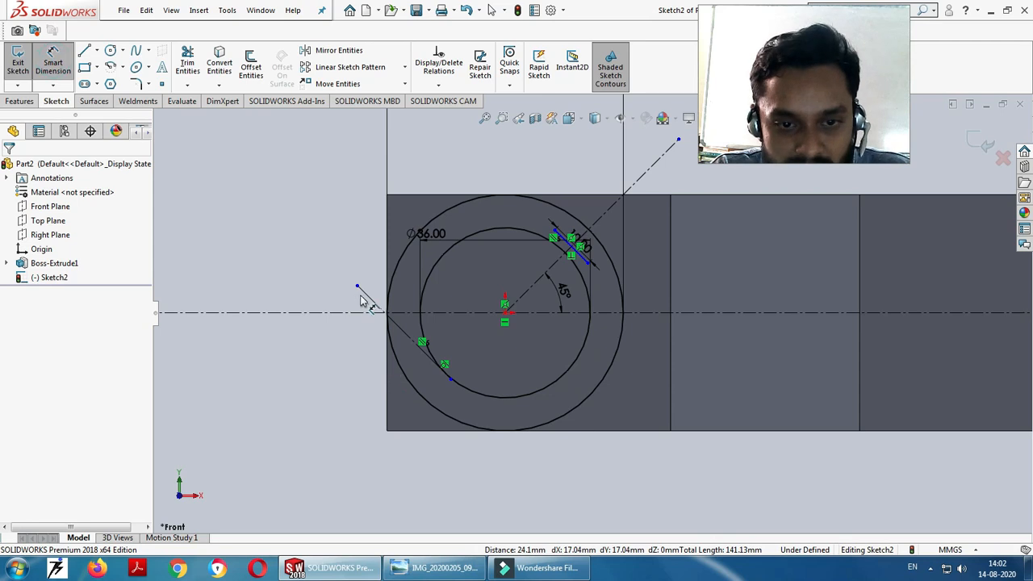
click(362, 297)
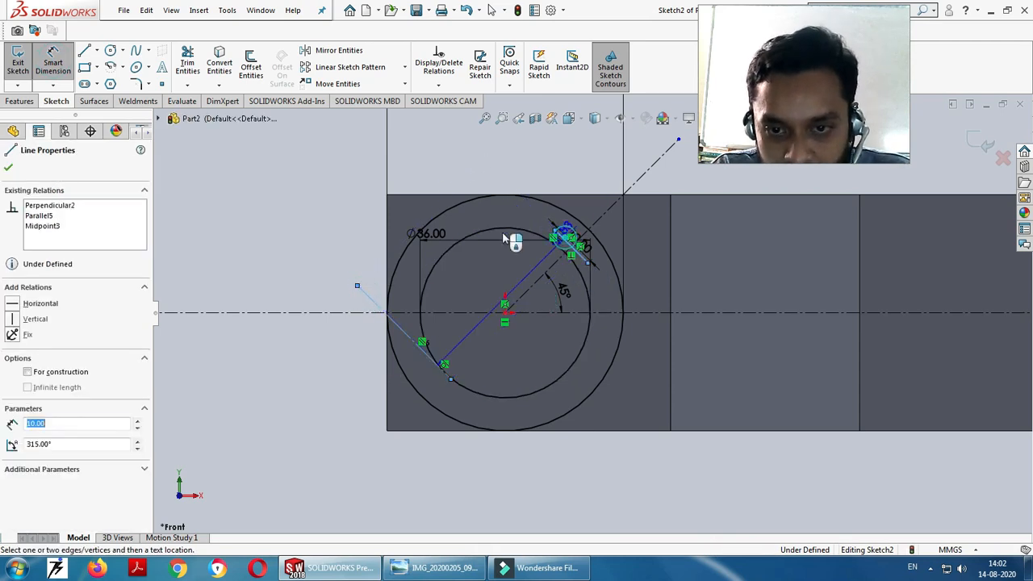
click(351, 206)
text(40)
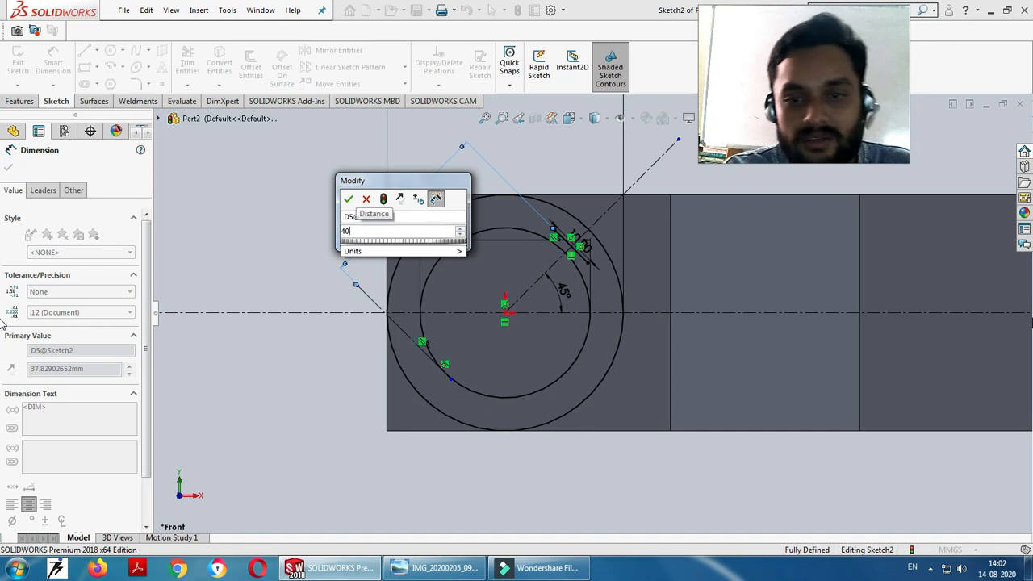
key(Return)
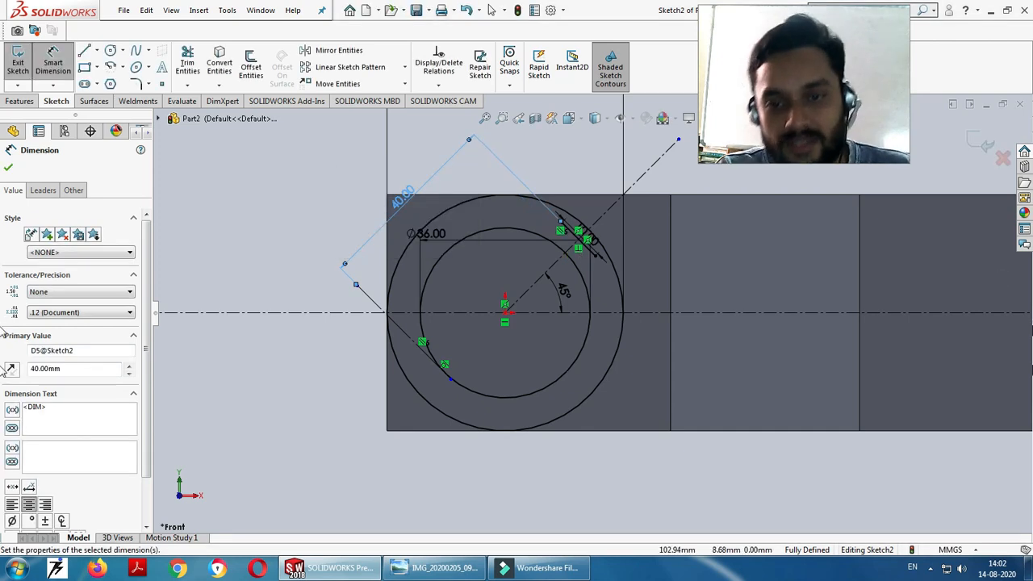
Move the keyway line's 10 mm dimension outward to a clear place outside the ring
scroll(626, 309, up, 2)
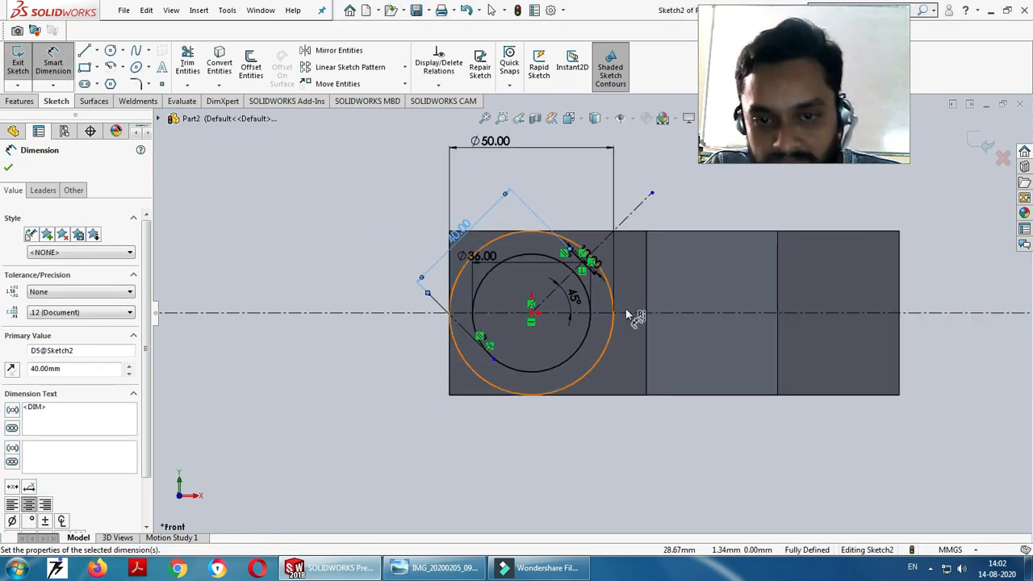
scroll(626, 309, down, 2)
drag(574, 237, 588, 185)
key(Escape)
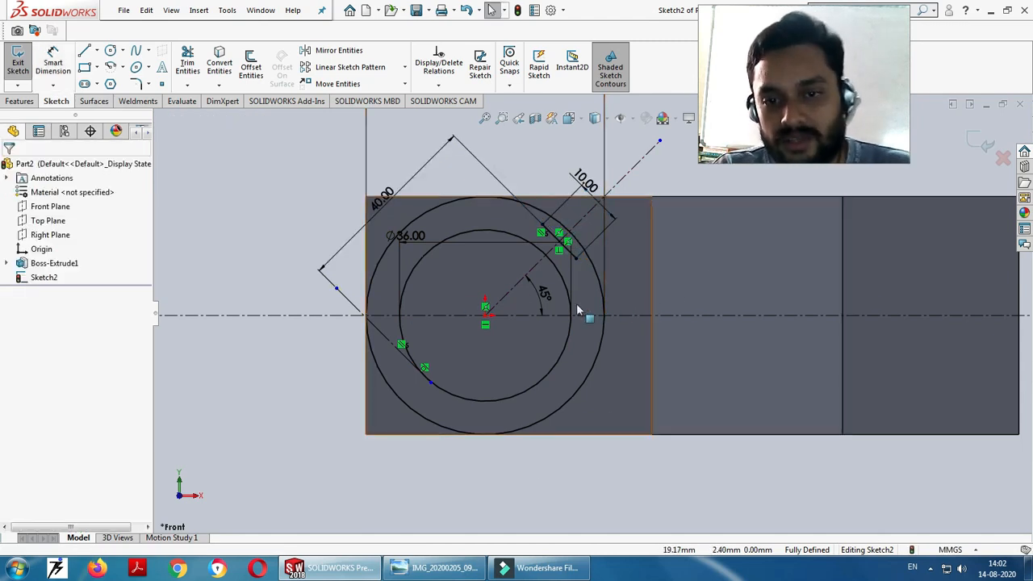
Sketch a keyway side line about 7.5 mm long from the keyway line's lower end, perpendicular to it, into the inner circle
click(84, 50)
scroll(521, 255, down, 2)
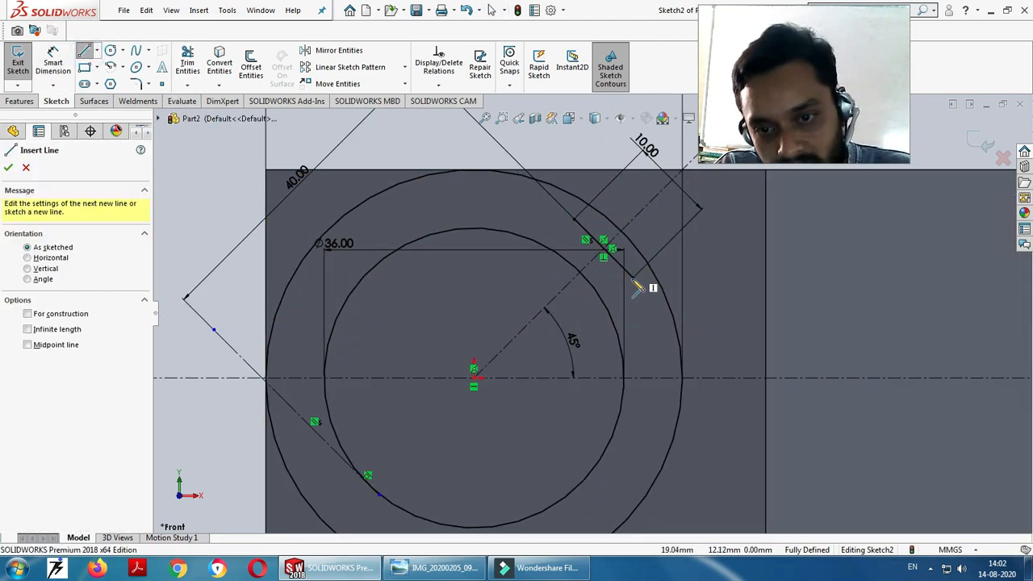
click(634, 280)
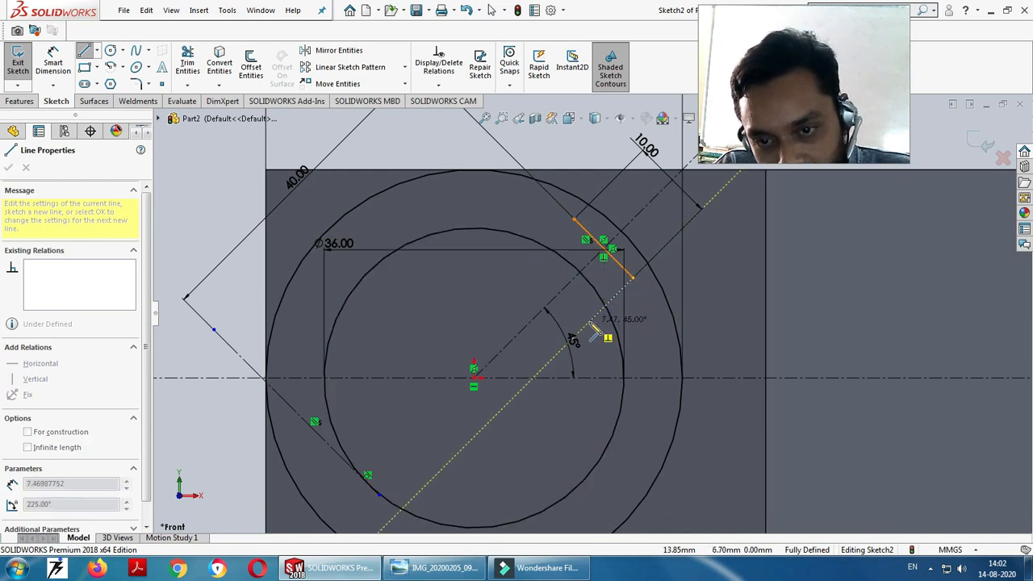
click(590, 322)
key(Escape)
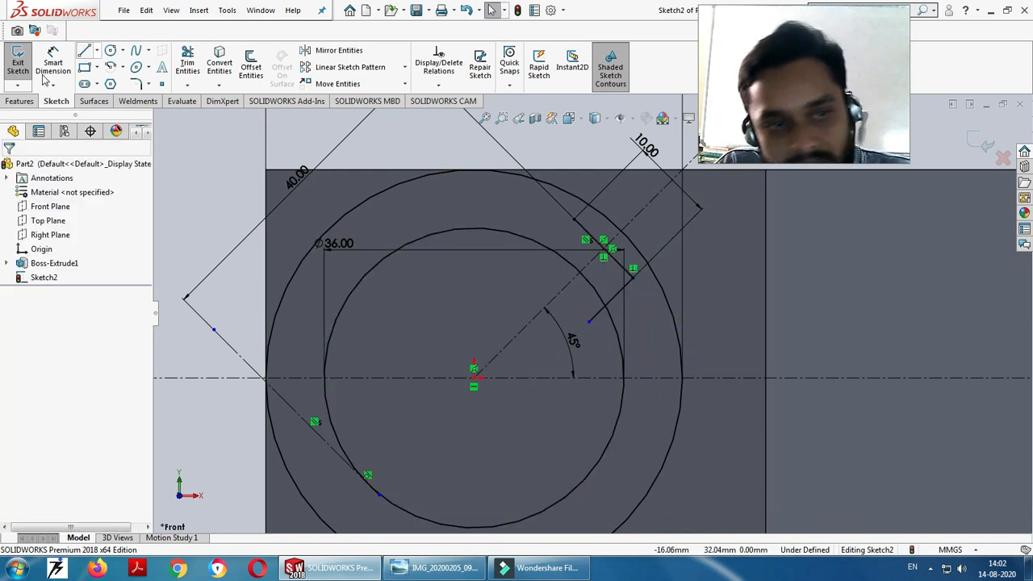
Sketch the second keyway side line, about 8 mm long at 45°, from the keyway line's upper end into the inner circle
click(84, 52)
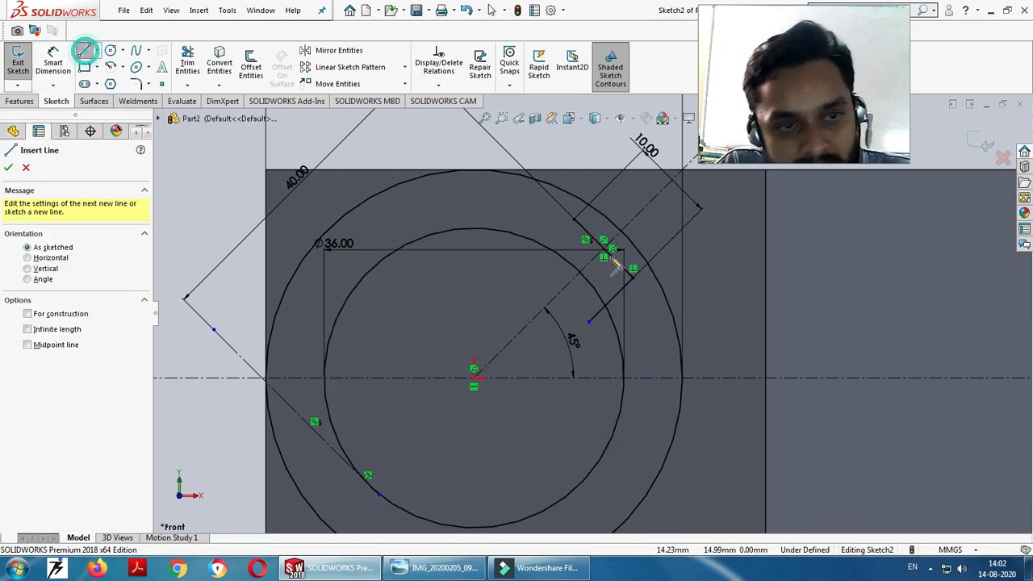
click(575, 221)
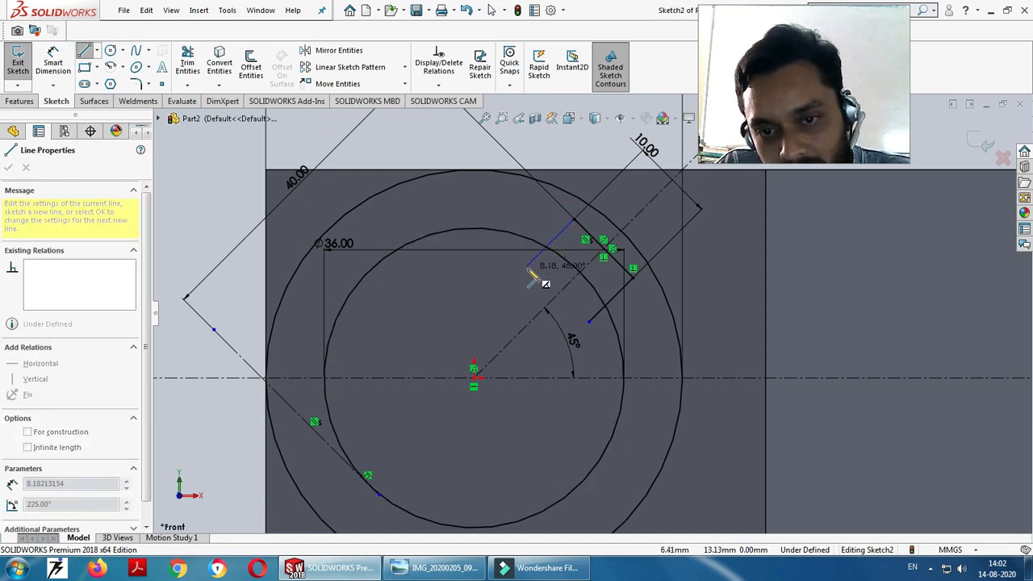
click(526, 267)
key(Escape)
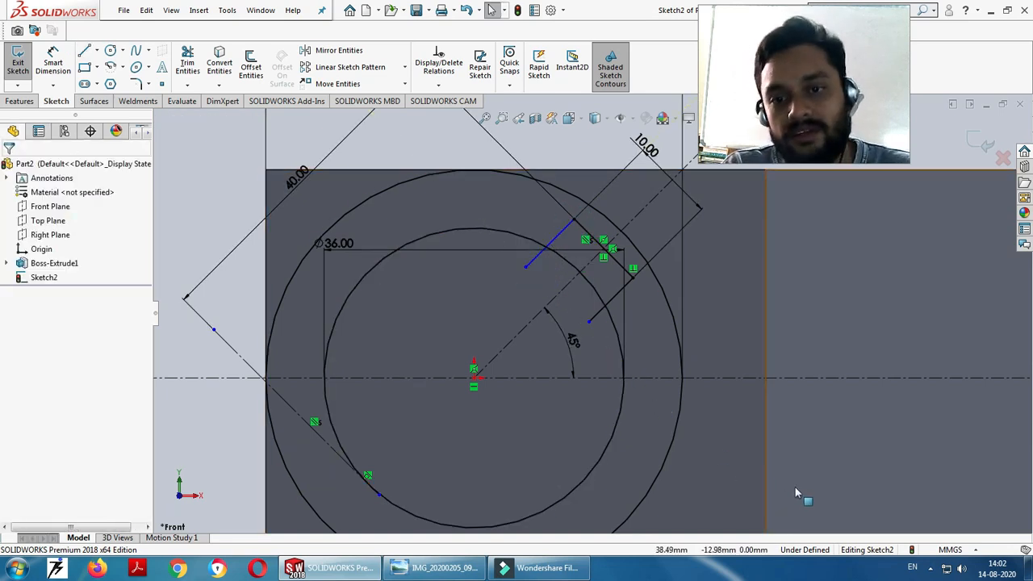
Make the upper keyway side line perpendicular to the short 10 mm keyway line
click(580, 227)
ctrl+click(601, 242)
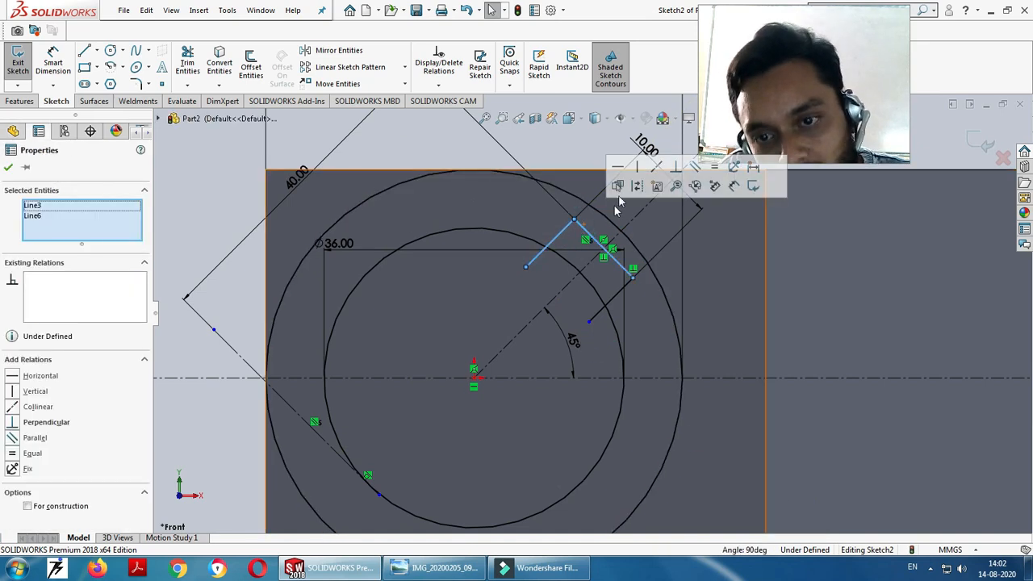
click(675, 167)
click(642, 415)
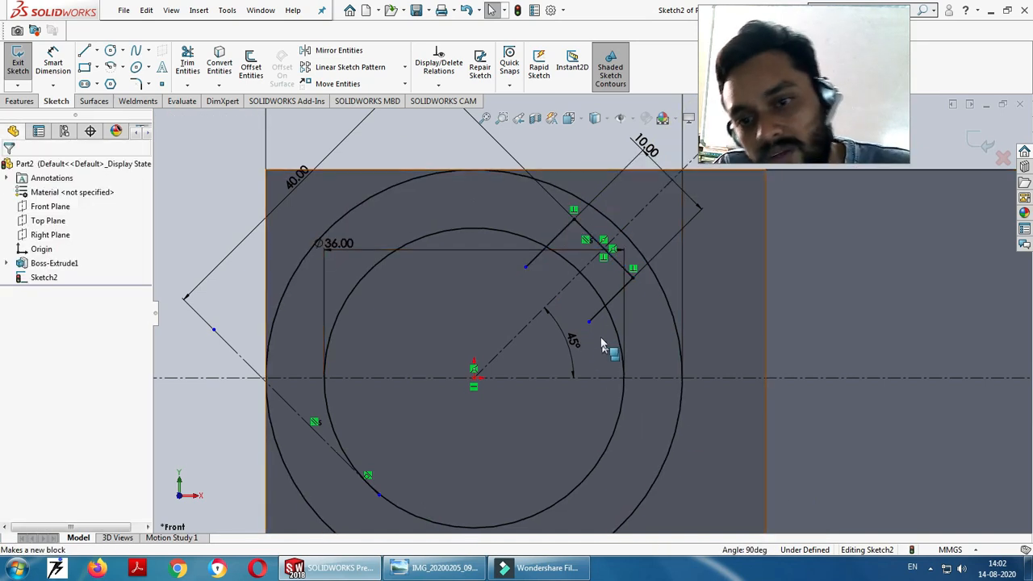
Trim the inner circle's arc between the keyway sides and the side line ends that project into the bore
click(187, 64)
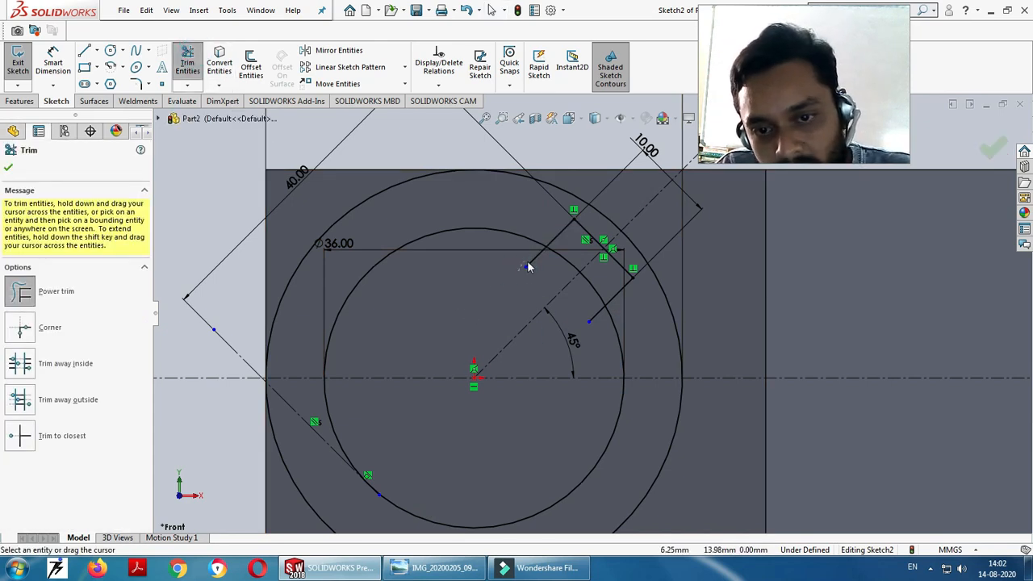
mouse_move(563, 258)
mouse_down()
mouse_move(604, 291)
mouse_move(590, 323)
mouse_move(598, 288)
mouse_up()
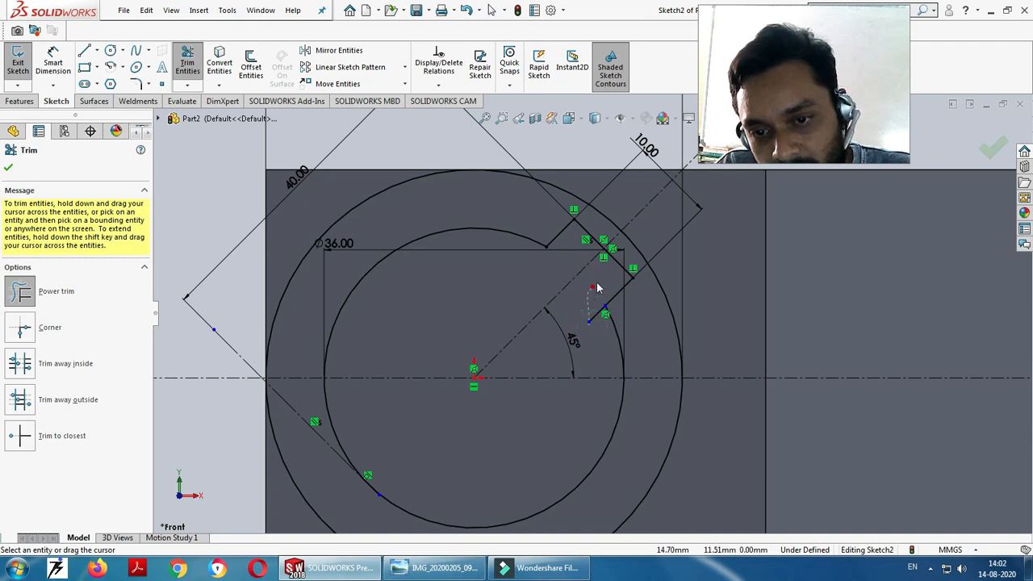
scroll(550, 348, up, 6)
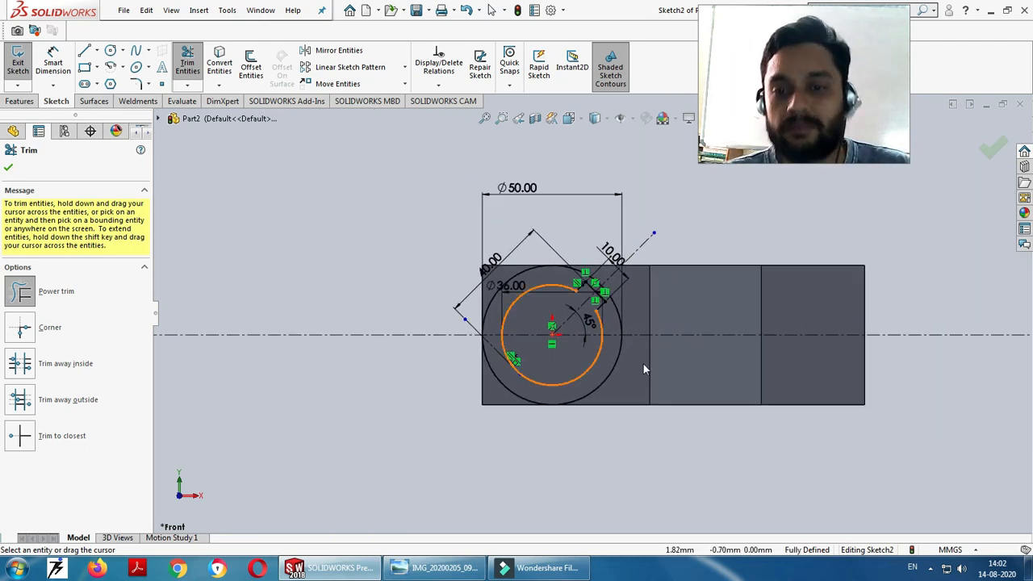
Check the arm end in the reference drawing and sketch a vertical centerline across the body's end opposite the ring
scroll(644, 364, down, 2)
key(alt+Tab)
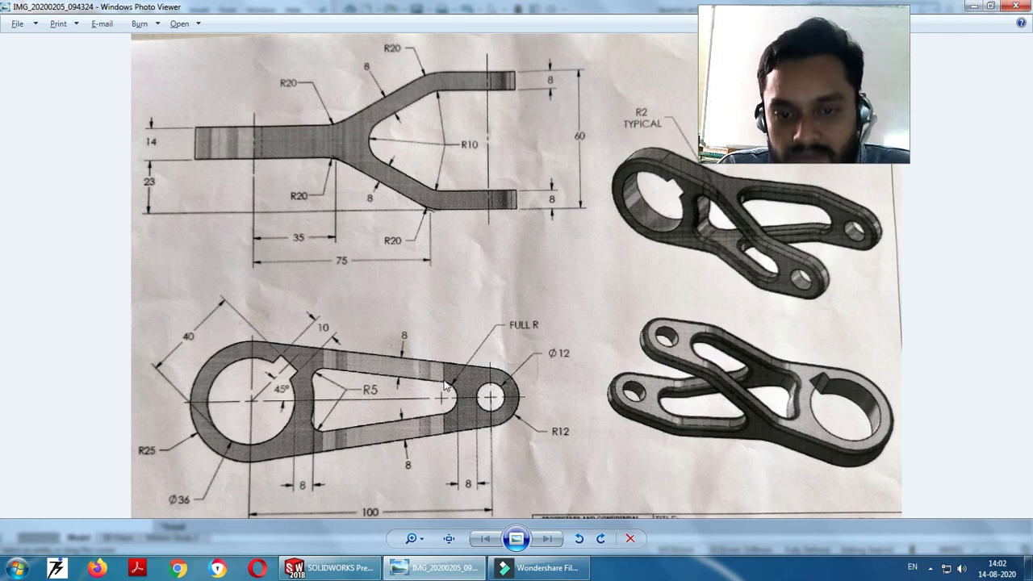
key(alt+Tab)
click(96, 50)
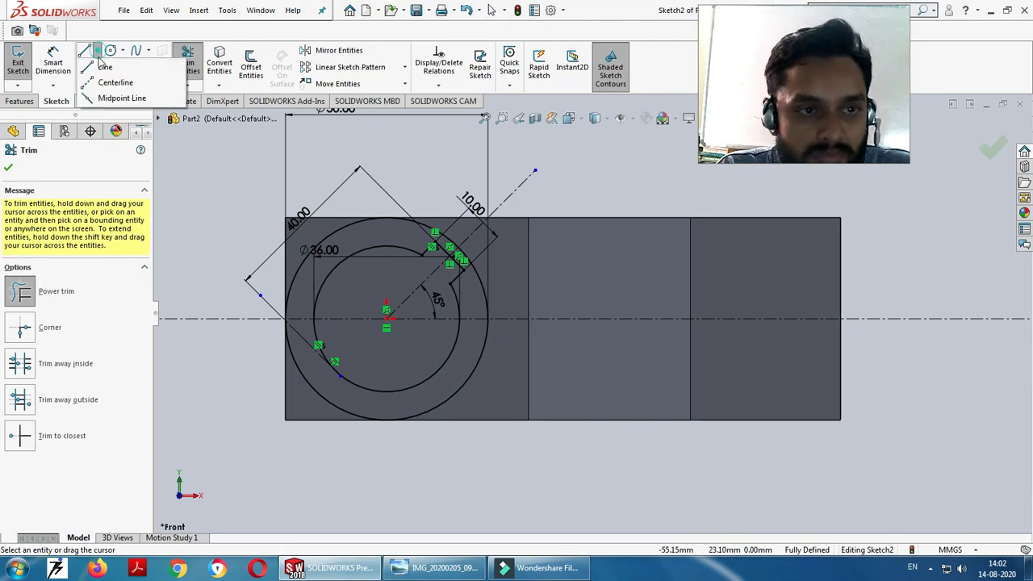
click(105, 81)
scroll(591, 314, up, 3)
click(682, 213)
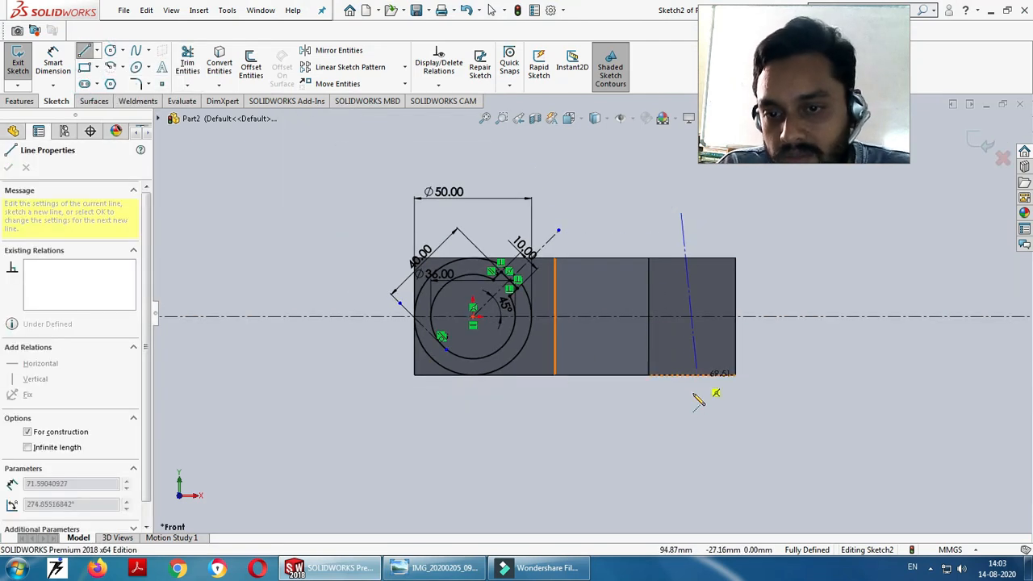
click(681, 421)
key(Escape)
Dimension the vertical centerline's distance from the ring centre and set it to 100 mm
click(52, 65)
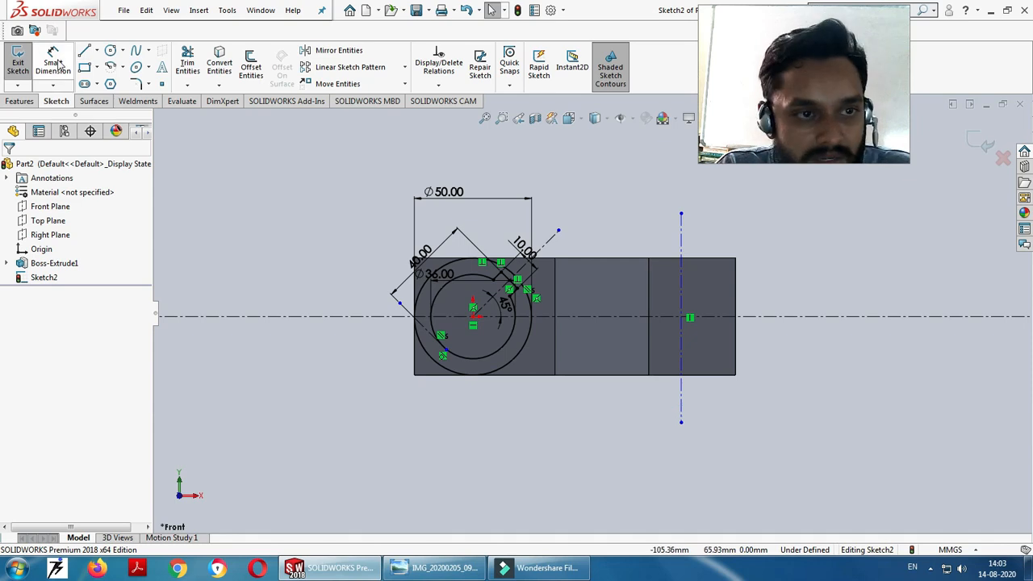
click(473, 317)
click(682, 413)
click(614, 416)
text(100)
key(Return)
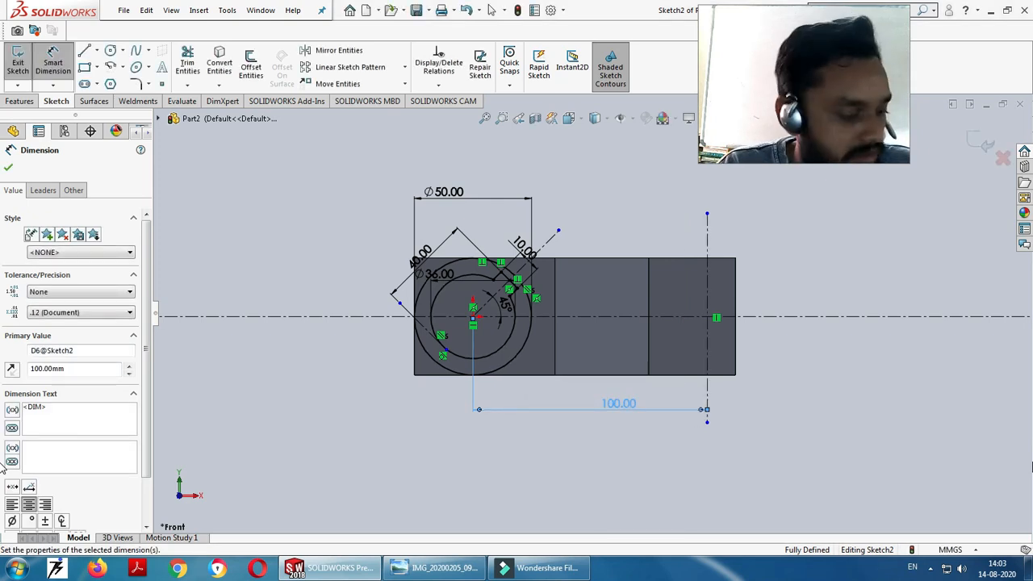
Check the small hole in the reference drawing and sketch a circle of about 5.8 mm radius where the two centerlines cross
key(alt+Tab)
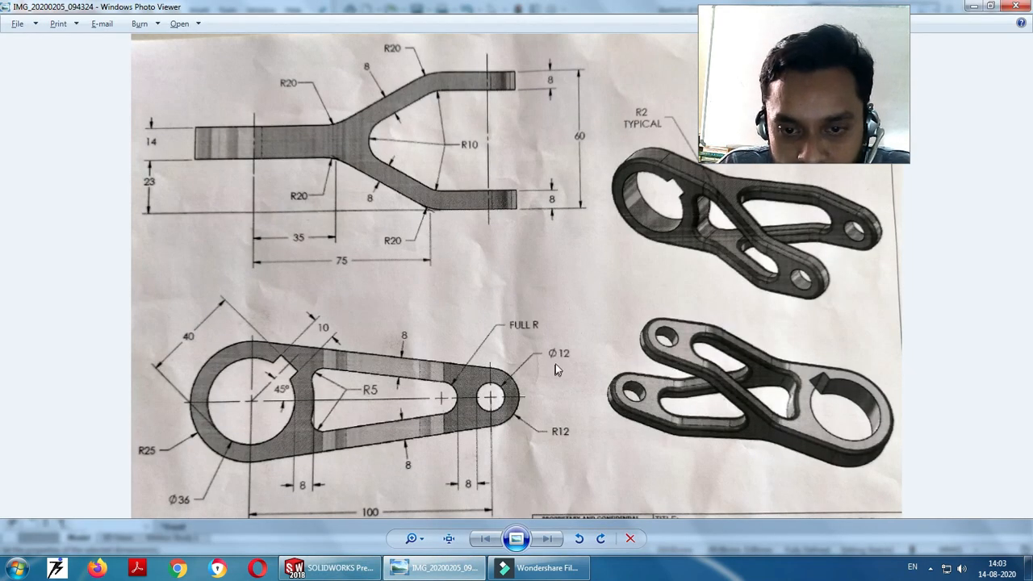
key(alt+Tab)
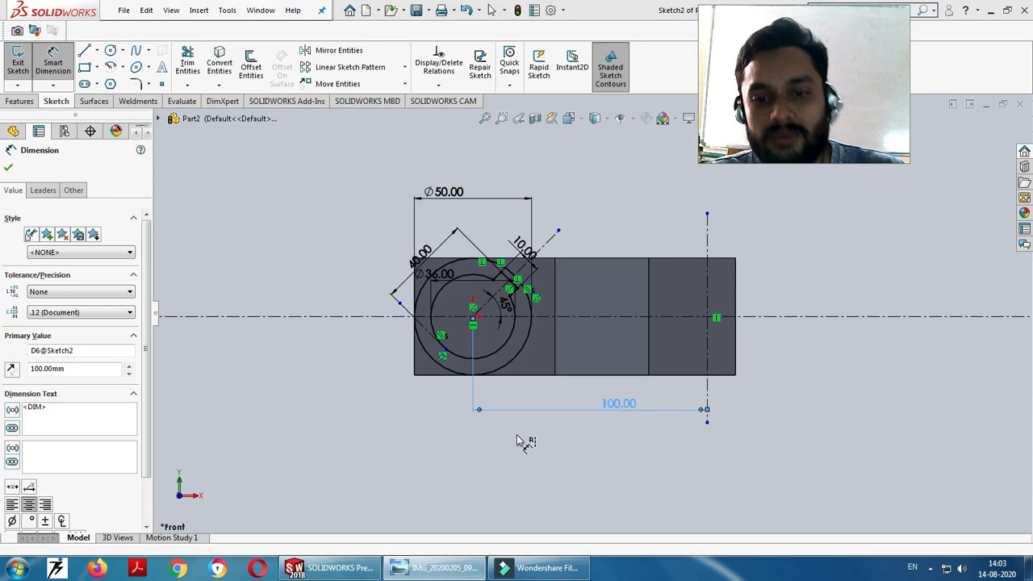
click(112, 51)
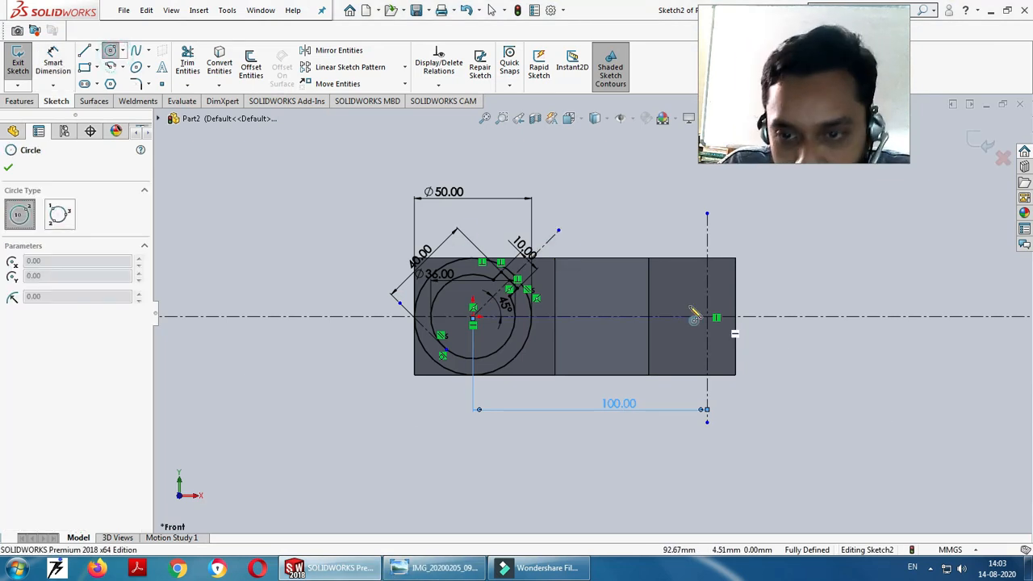
scroll(714, 321, down, 5)
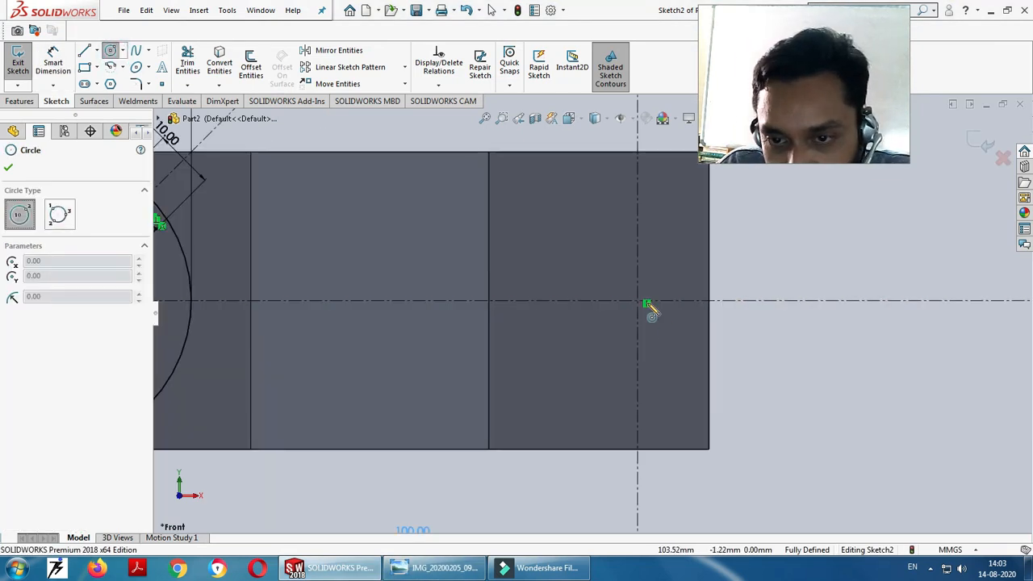
click(637, 302)
click(653, 339)
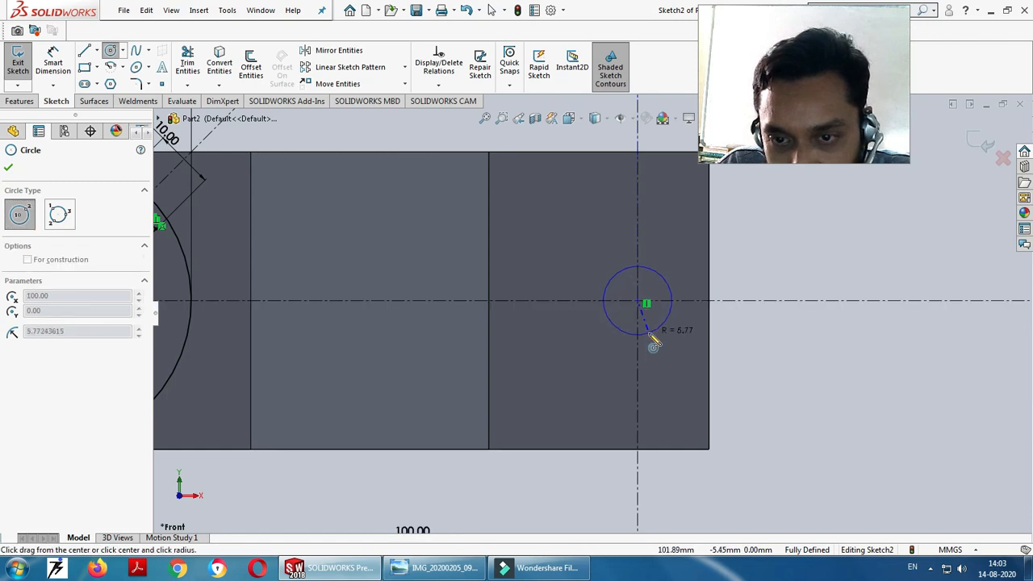
key(Escape)
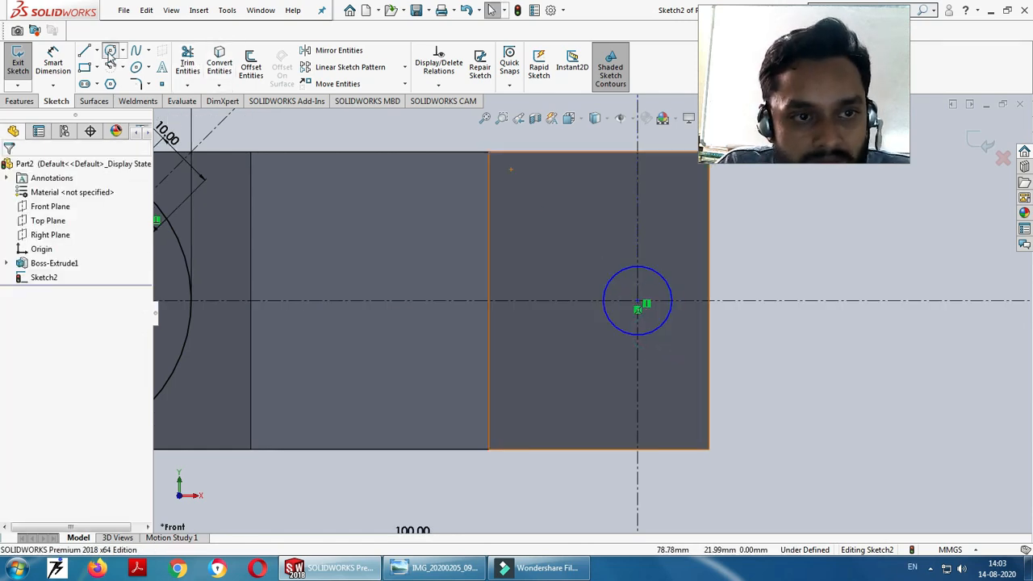
Sketch a larger concentric circle of about 21 mm radius around the small hole circle
click(111, 53)
click(638, 303)
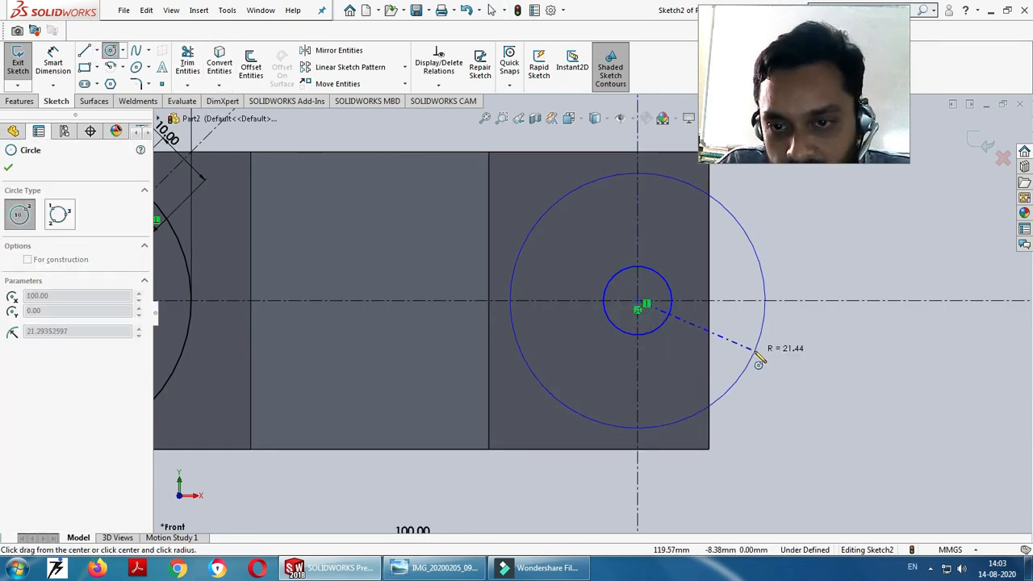
click(757, 354)
key(Escape)
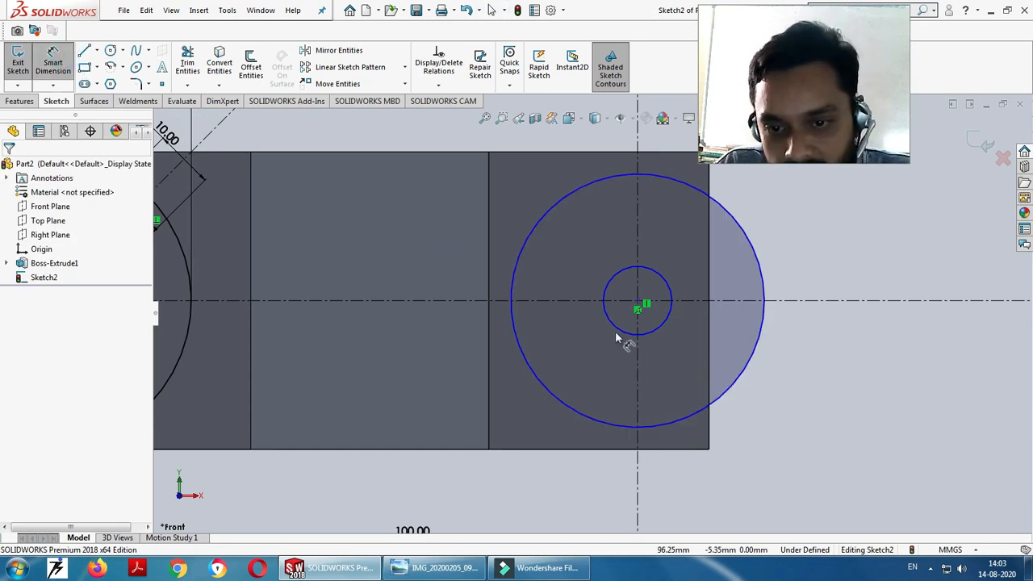
Dimension the small hole circle and set its diameter to 12 mm
click(626, 331)
click(536, 341)
text(12)
key(Return)
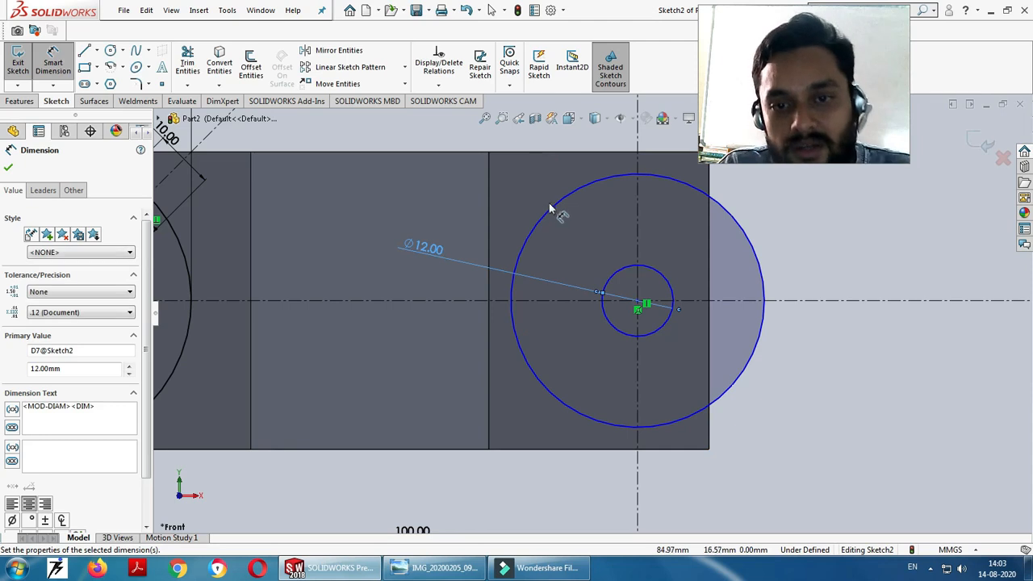
Dimension the larger circle around the 12 mm hole and set its diameter to 24 mm
click(549, 209)
click(808, 295)
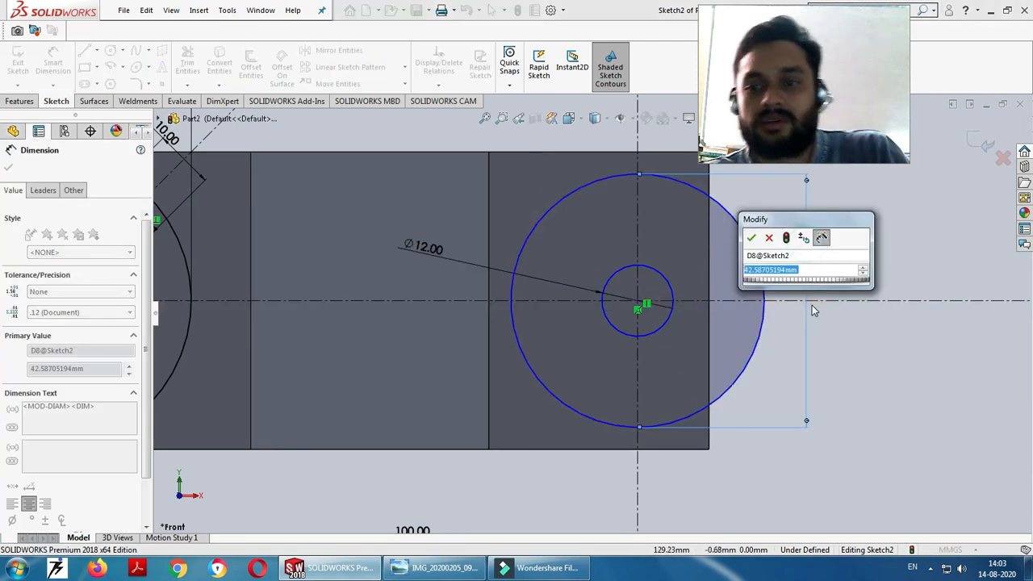
text(24)
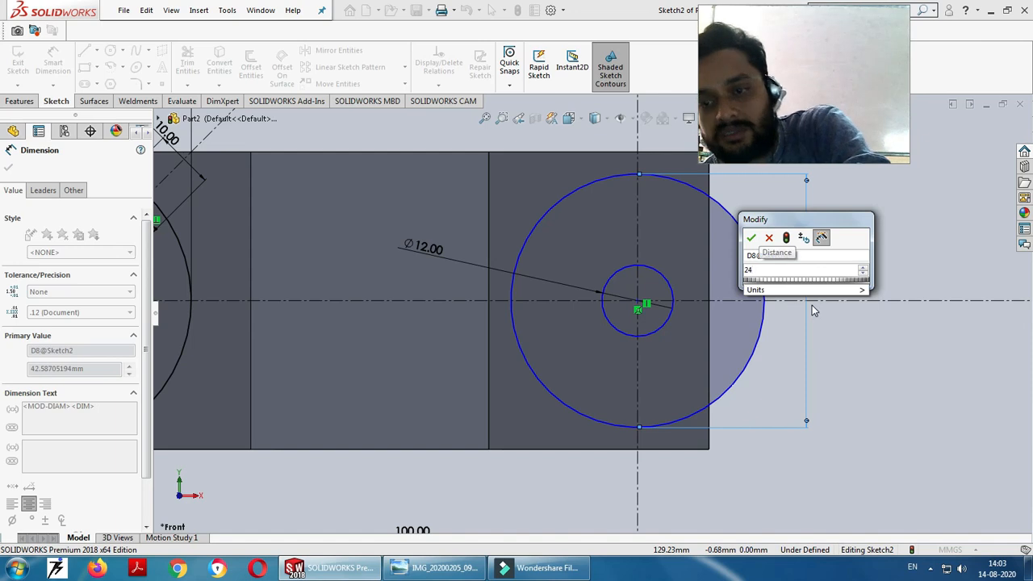
key(Return)
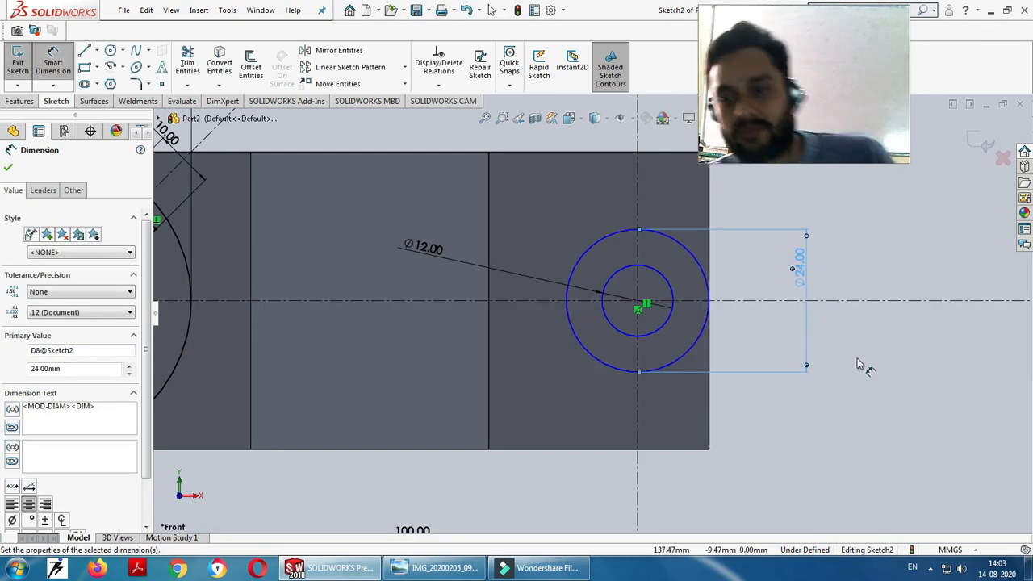
click(843, 375)
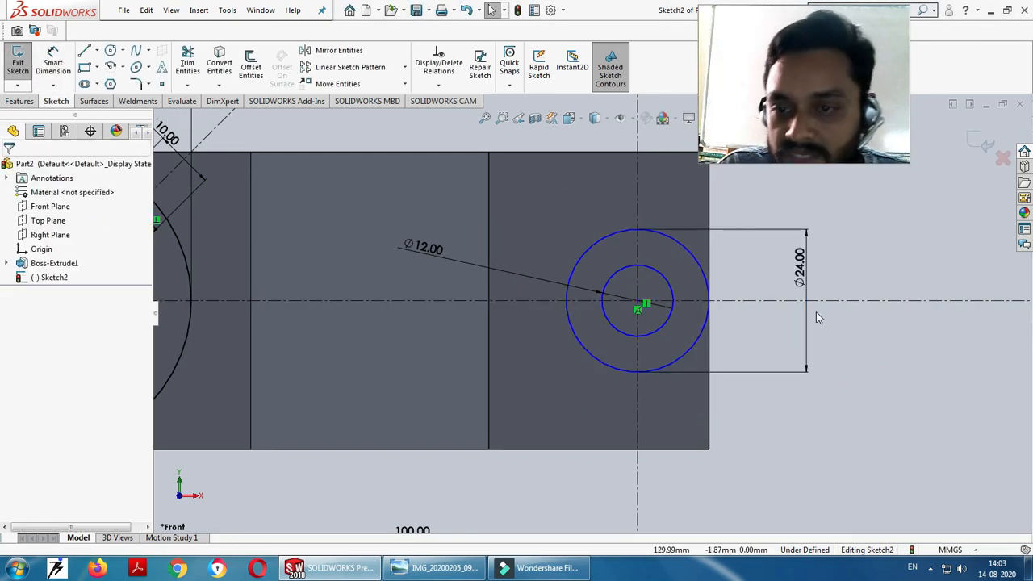
Display the outer boss circle's 24 mm dimension as a radius and place its text outside the body
click(797, 269)
right_click(798, 272)
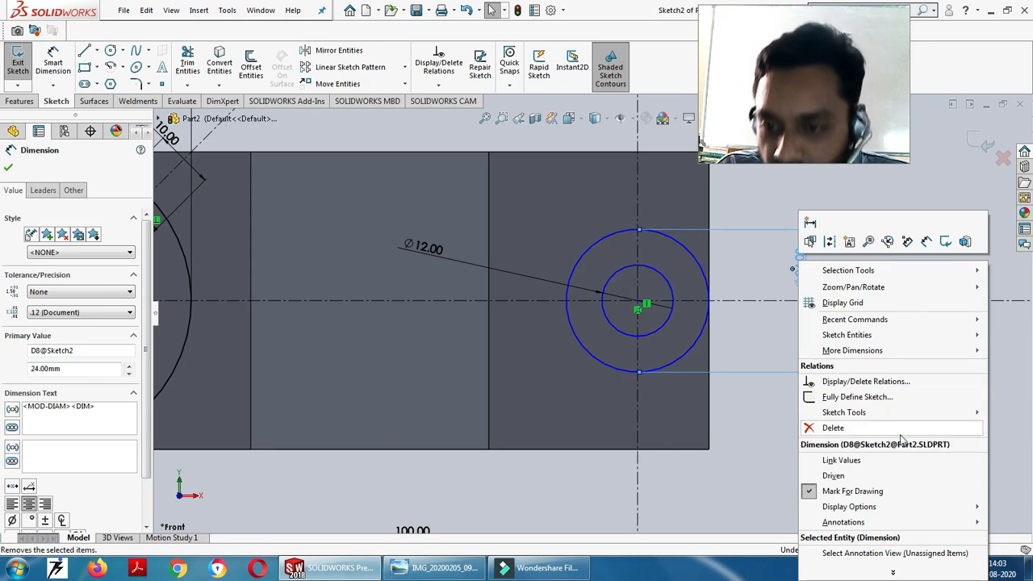
mouse_move(862, 509)
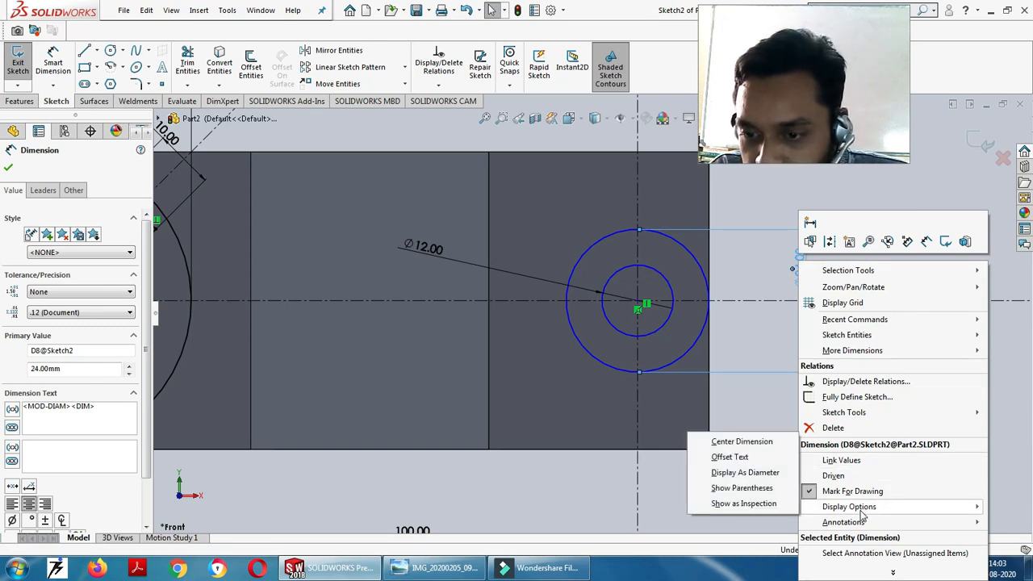
click(749, 474)
right_click(807, 270)
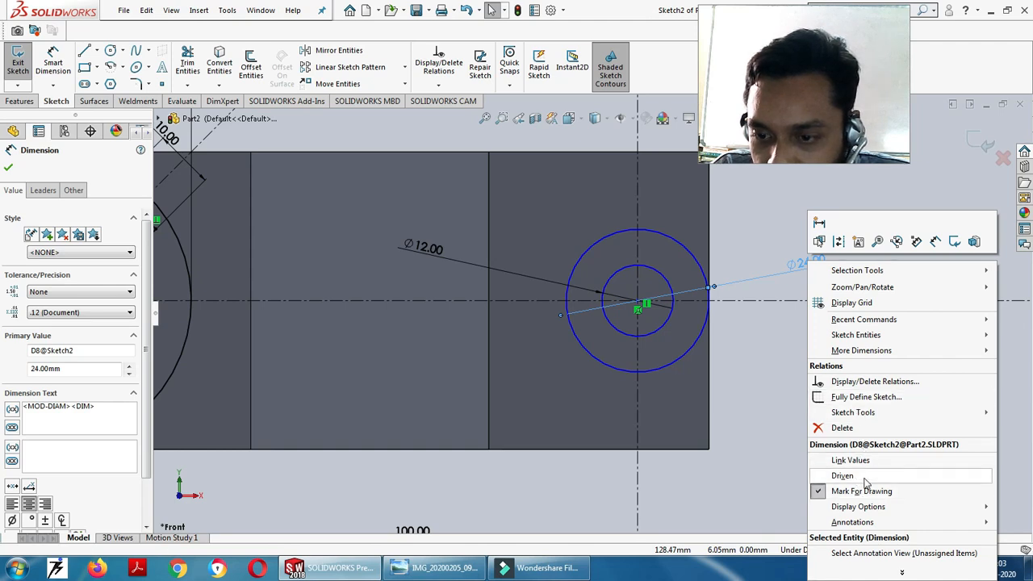
mouse_move(858, 507)
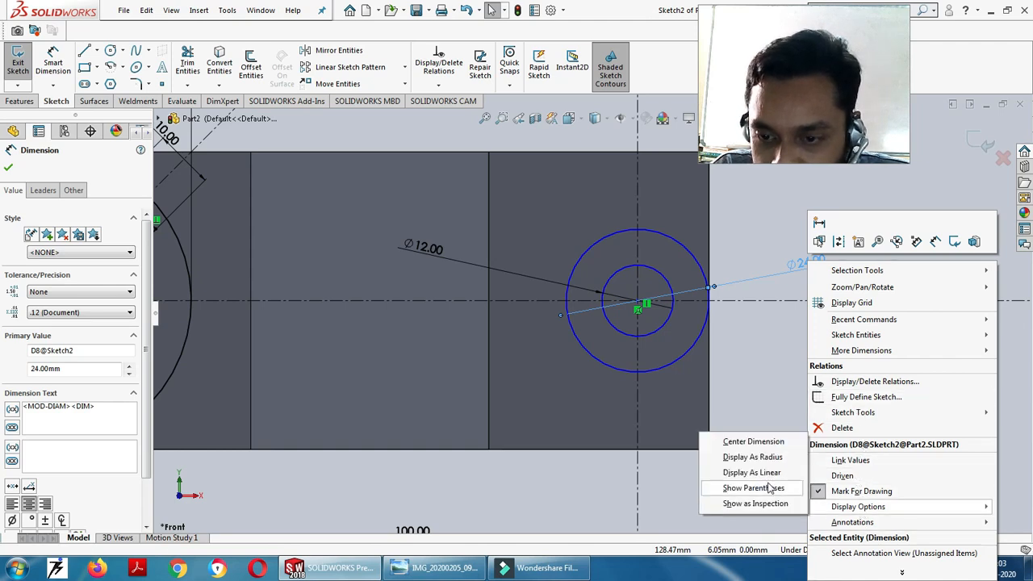
click(773, 459)
click(816, 376)
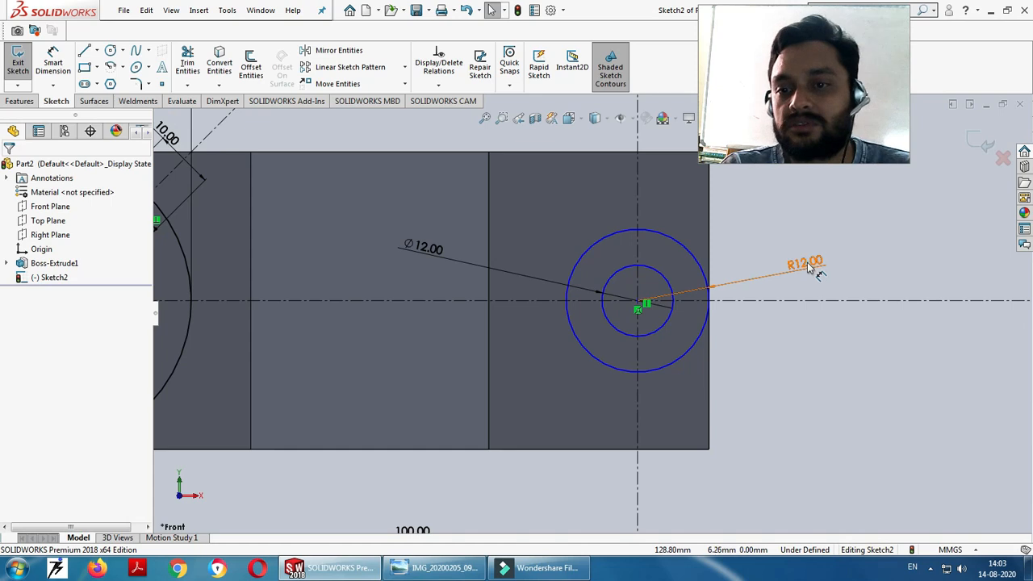
click(798, 228)
Check the arm edges in the reference drawing and sketch a downward-sloping line about 180 mm long above the profile
key(alt+Tab)
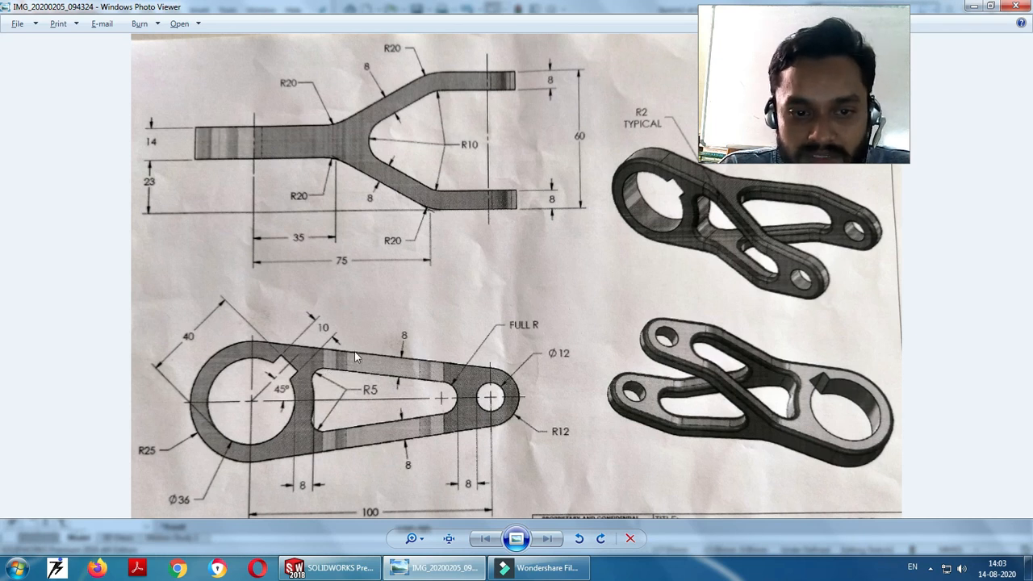
key(alt+Tab)
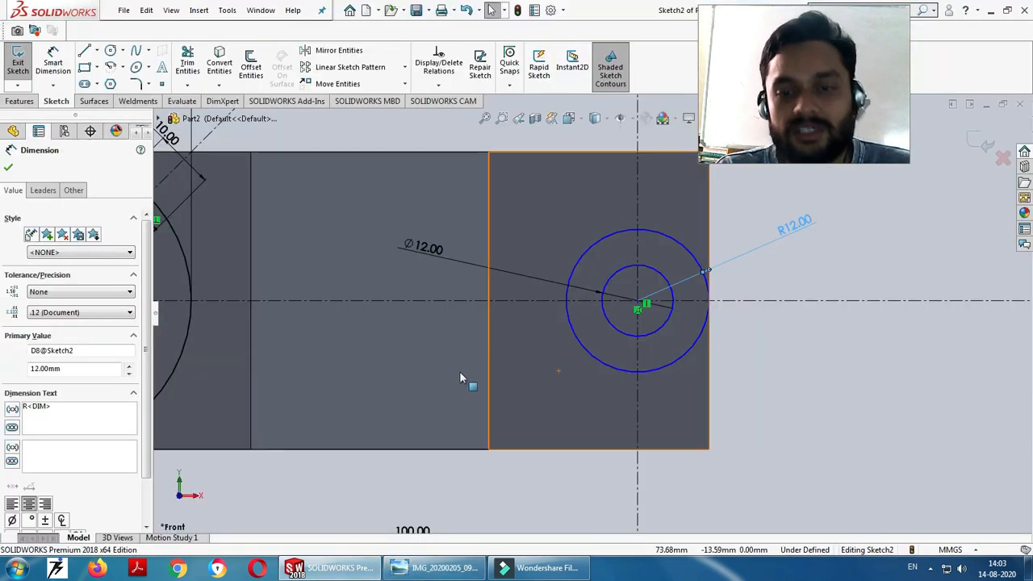
scroll(548, 378, up, 5)
scroll(478, 302, down, 2)
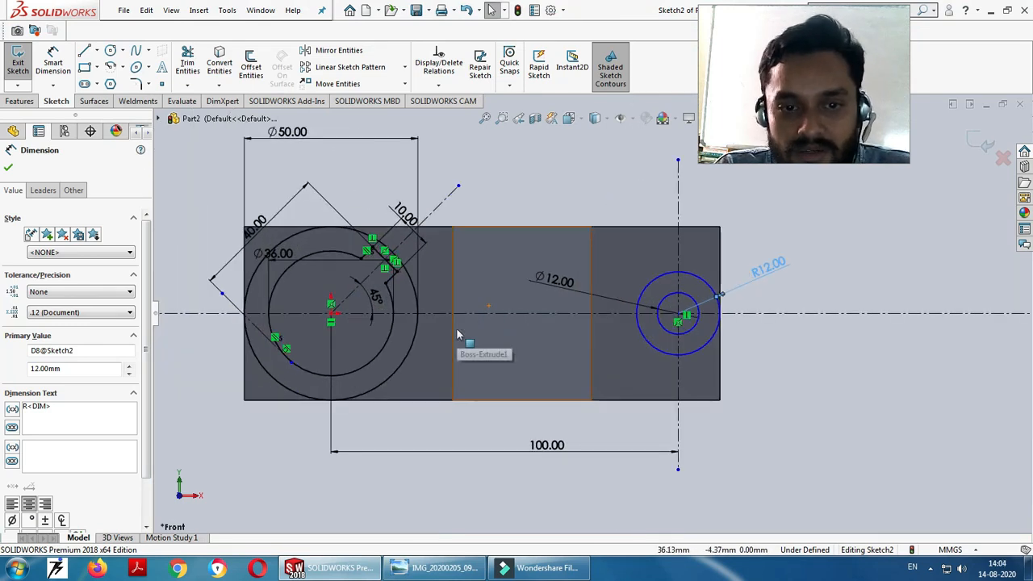
click(84, 51)
scroll(463, 370, up, 3)
scroll(499, 267, down, 2)
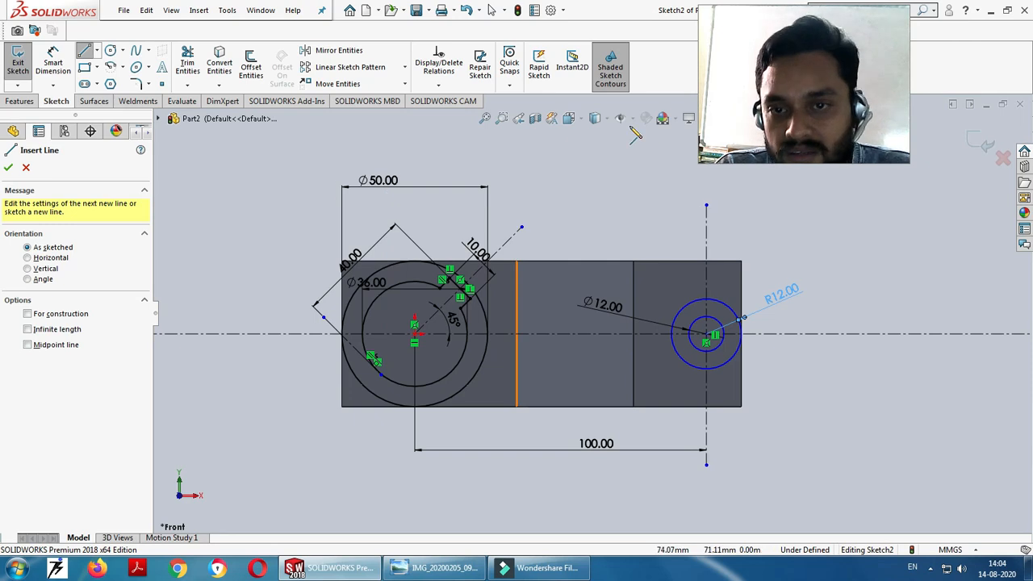
click(307, 149)
click(825, 238)
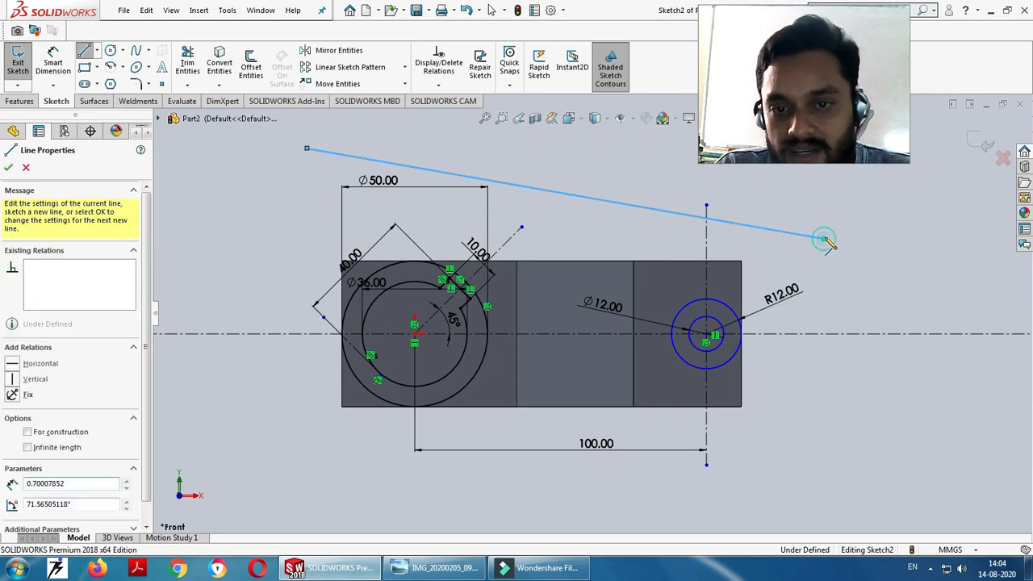
key(Escape)
Reposition the ring's 50 mm, 40 mm, 36 mm and 10 mm dimensions to clear space around the upper edge
drag(378, 181, 180, 249)
mouse_move(350, 260)
mouse_down()
mouse_move(347, 275)
mouse_move(275, 289)
mouse_up()
mouse_move(379, 288)
mouse_down()
mouse_move(284, 323)
mouse_move(304, 359)
mouse_up()
drag(477, 248, 395, 285)
scroll(420, 282, down, 2)
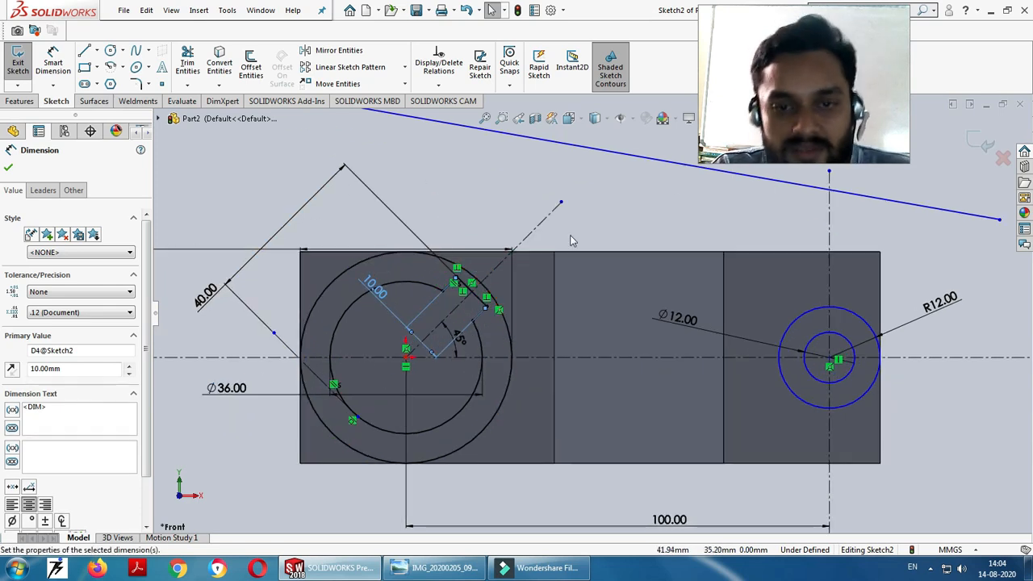
scroll(571, 239, up, 2)
scroll(767, 277, down, 1)
key(Escape)
Sketch an upward-sloping line about 224 mm long below the profile
click(85, 51)
scroll(549, 467, up, 3)
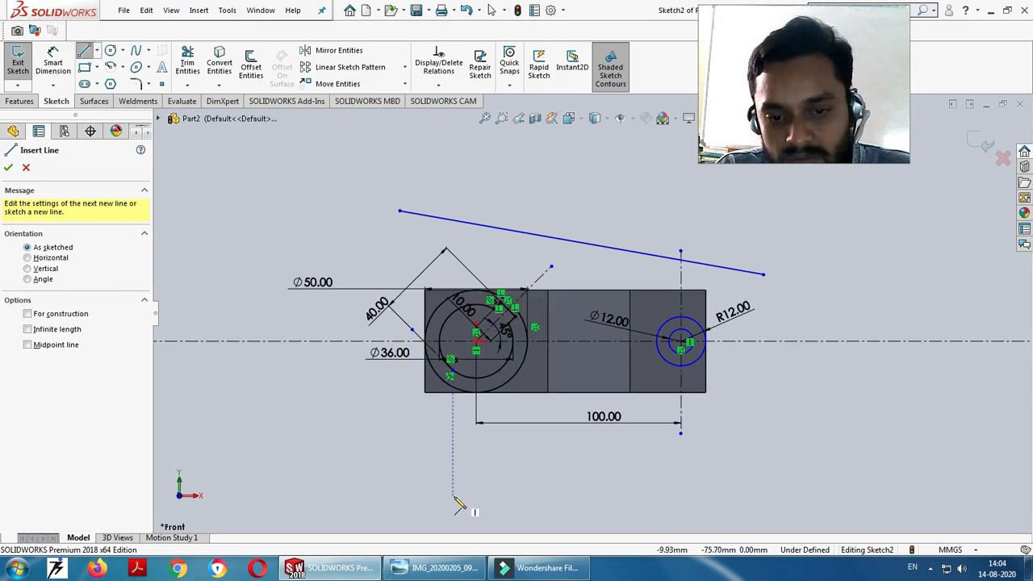
click(379, 517)
click(826, 416)
key(Escape)
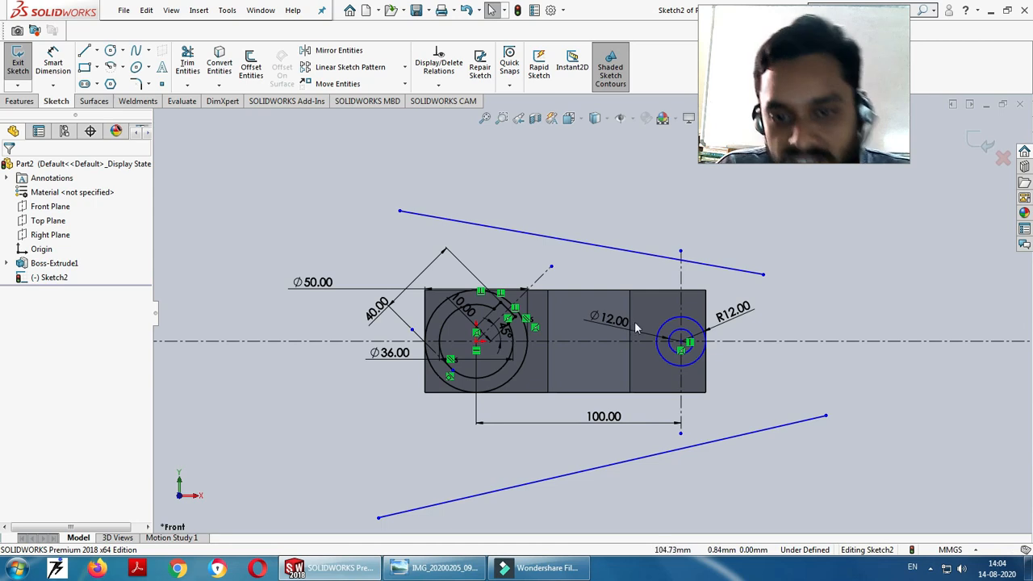
Make the upper sloping line tangent to the ring's 50 mm outer circle
scroll(635, 322, down, 3)
click(439, 249)
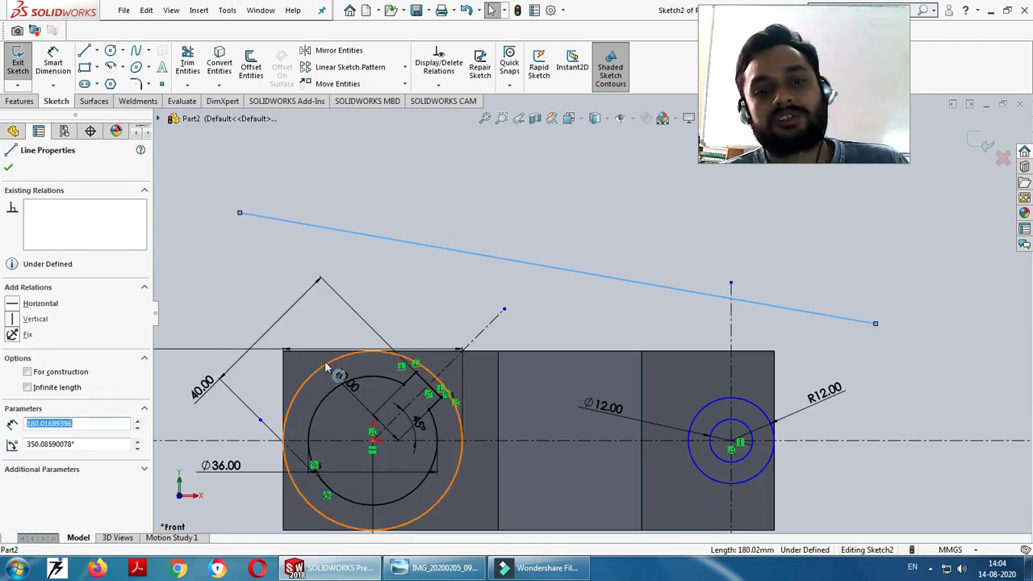
ctrl+click(326, 368)
click(363, 304)
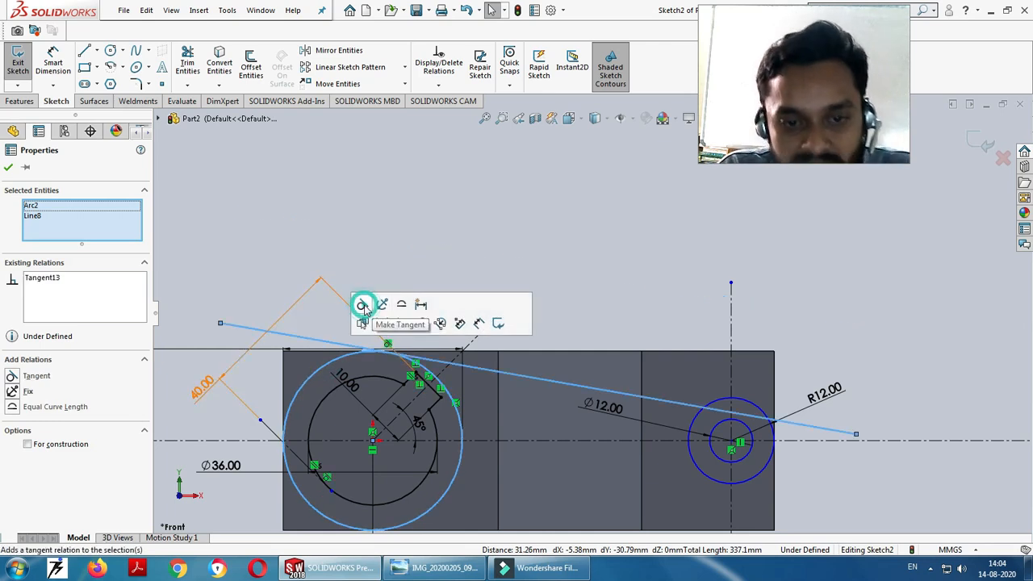
ctrl+click(758, 411)
key(Escape)
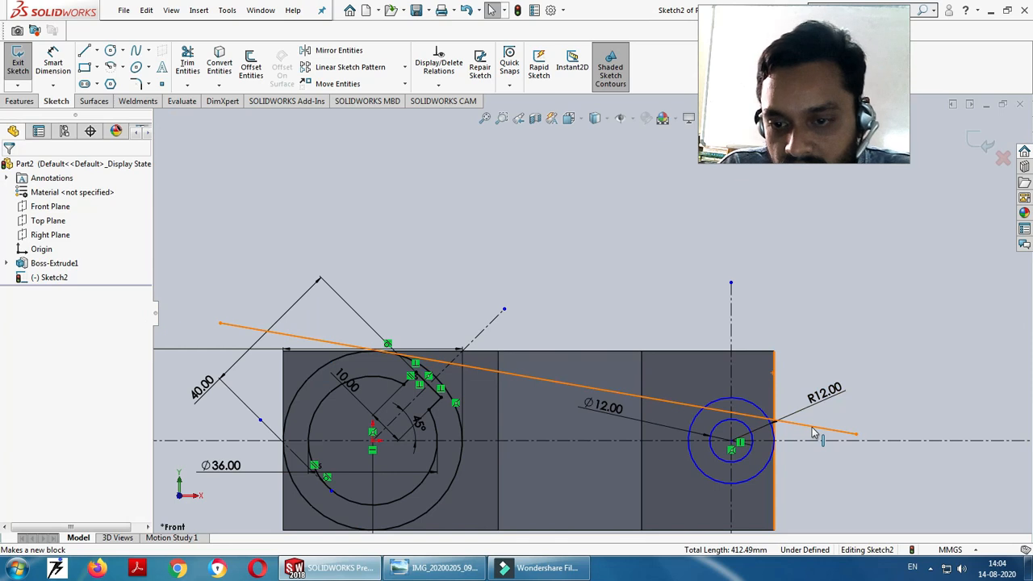
Make the upper sloping line tangent to the R12 end boss circle
click(813, 430)
ctrl+click(759, 408)
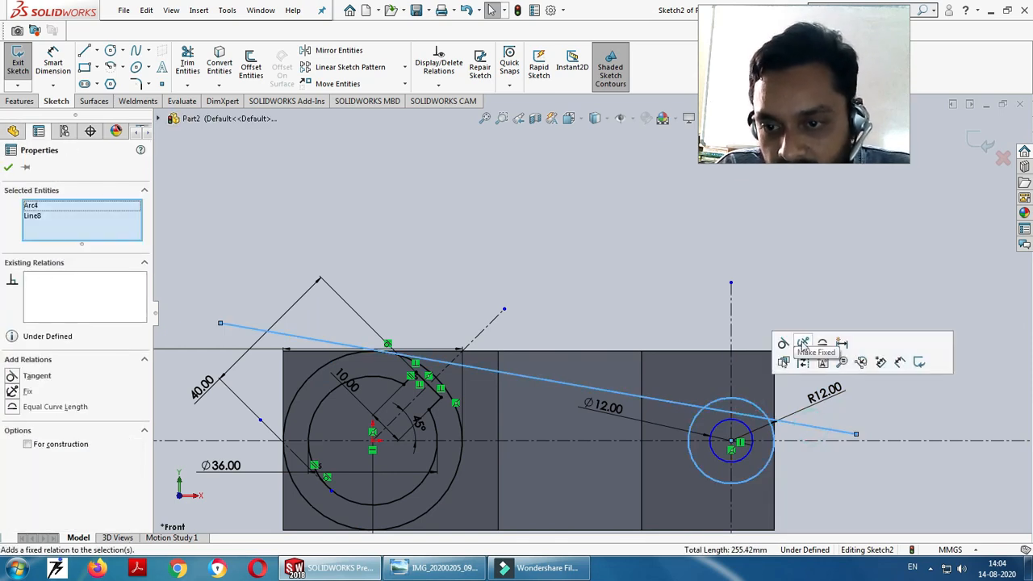
click(783, 344)
key(f)
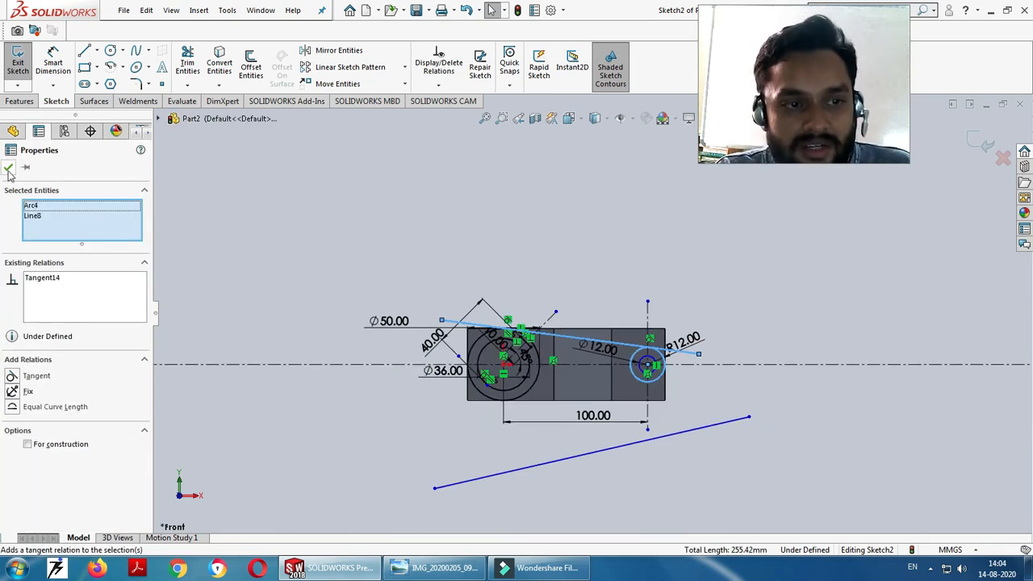
click(8, 168)
Make the lower sloping line tangent to the ring's 50 mm outer circle
scroll(500, 482, down, 2)
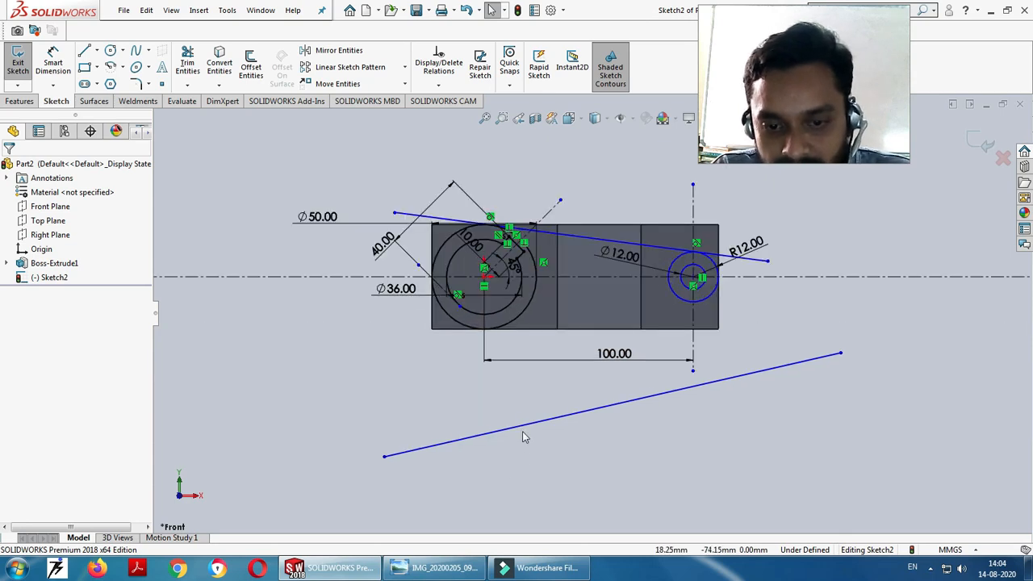
click(519, 435)
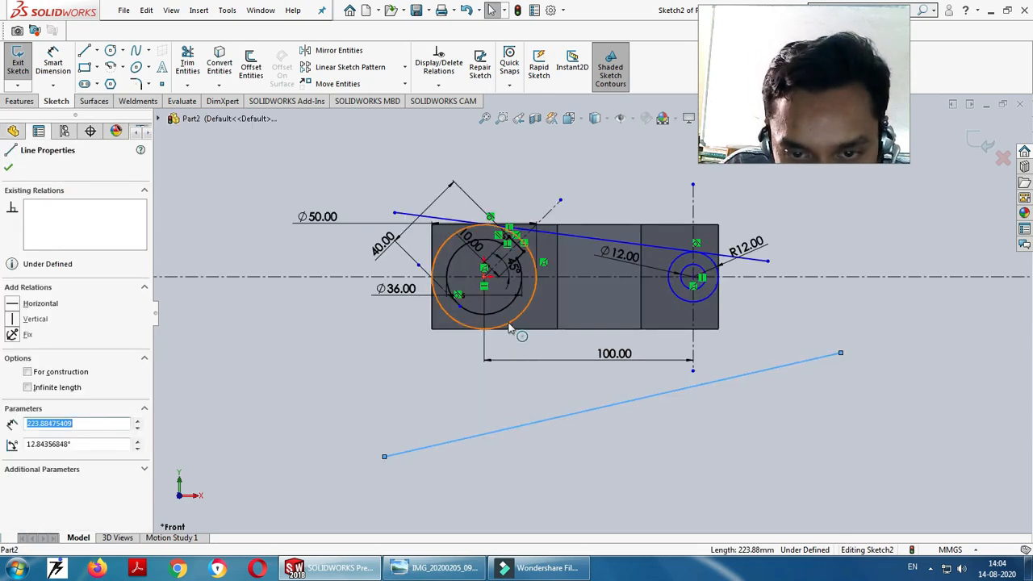
ctrl+click(510, 326)
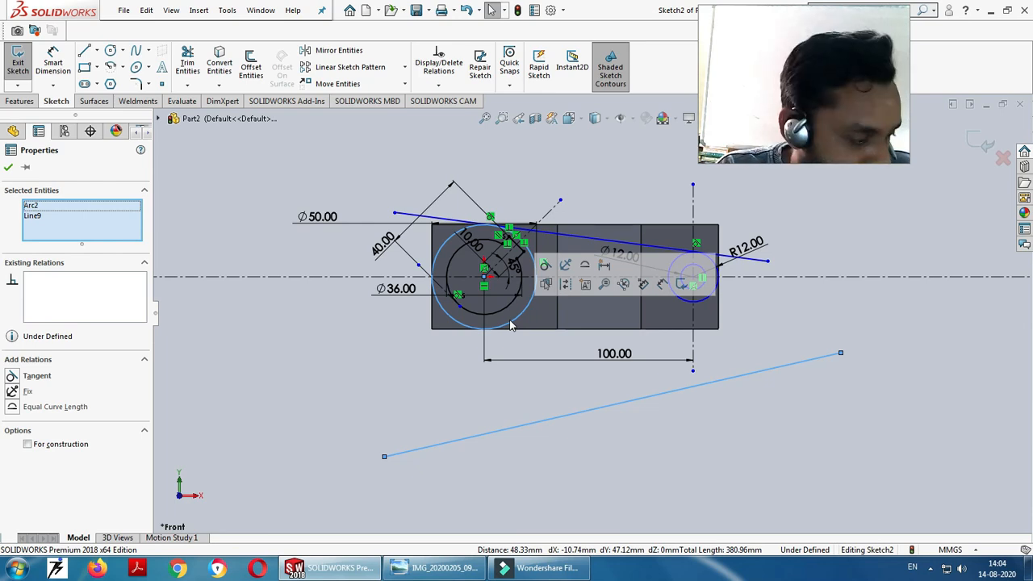
click(546, 266)
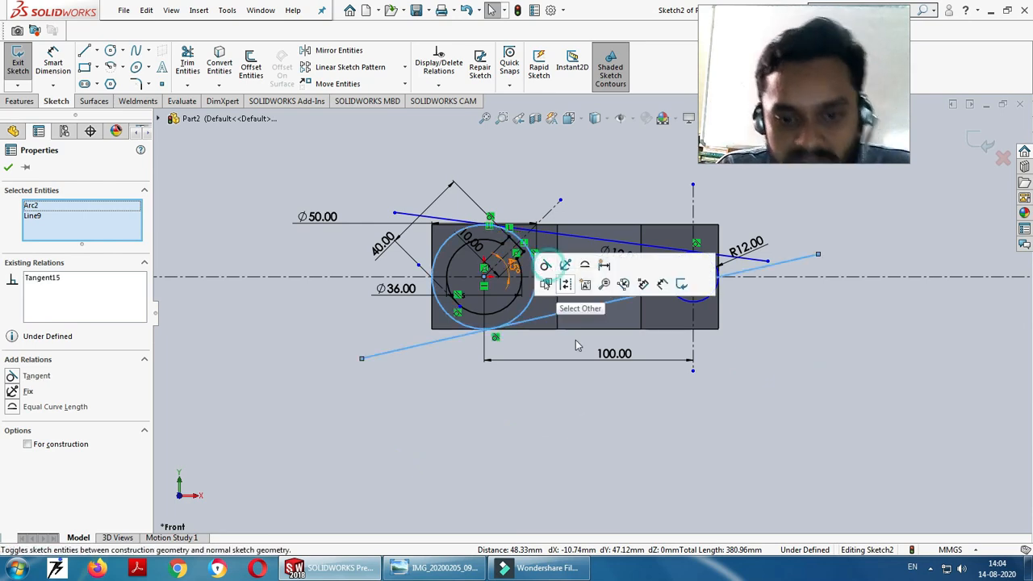
Make the lower sloping line tangent to the R12 end boss circle
scroll(713, 321, down, 2)
click(781, 234)
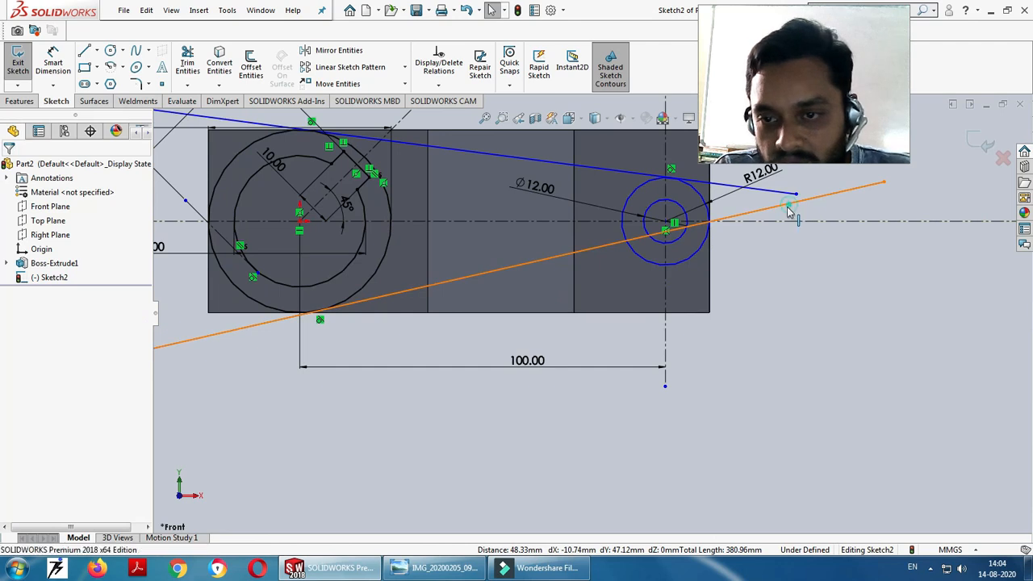
click(788, 204)
ctrl+click(685, 258)
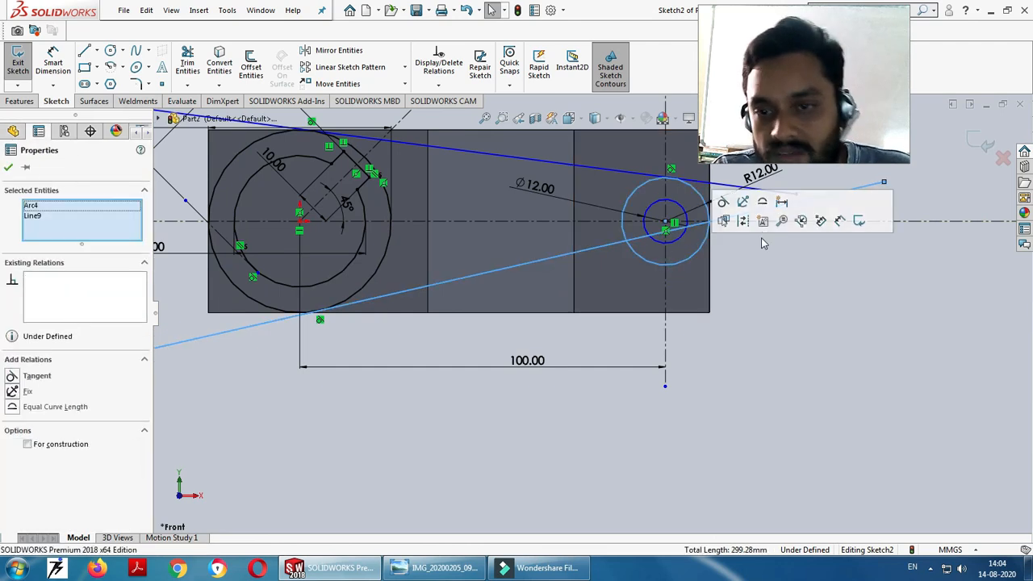
click(723, 202)
key(f)
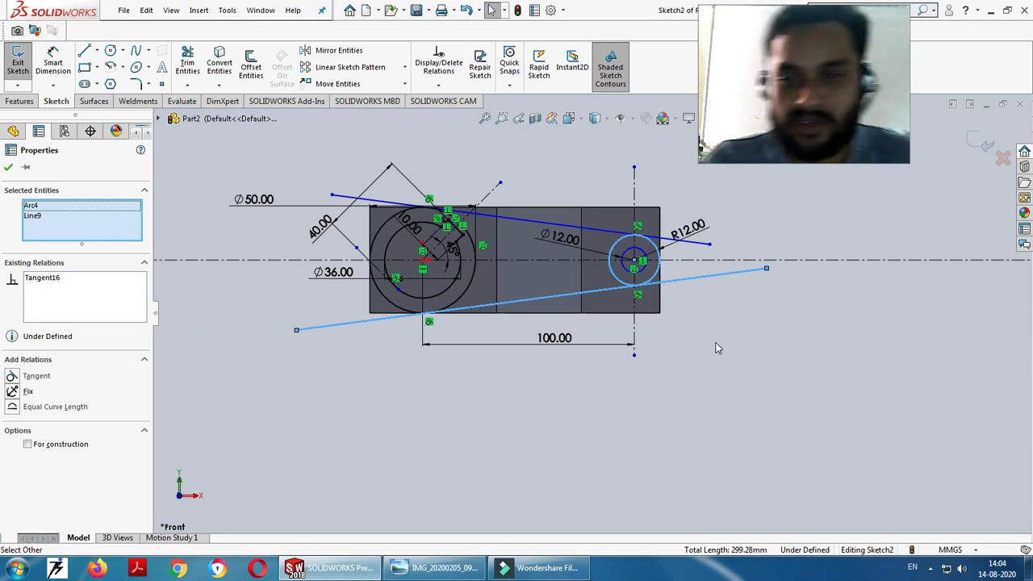
scroll(663, 241, down, 2)
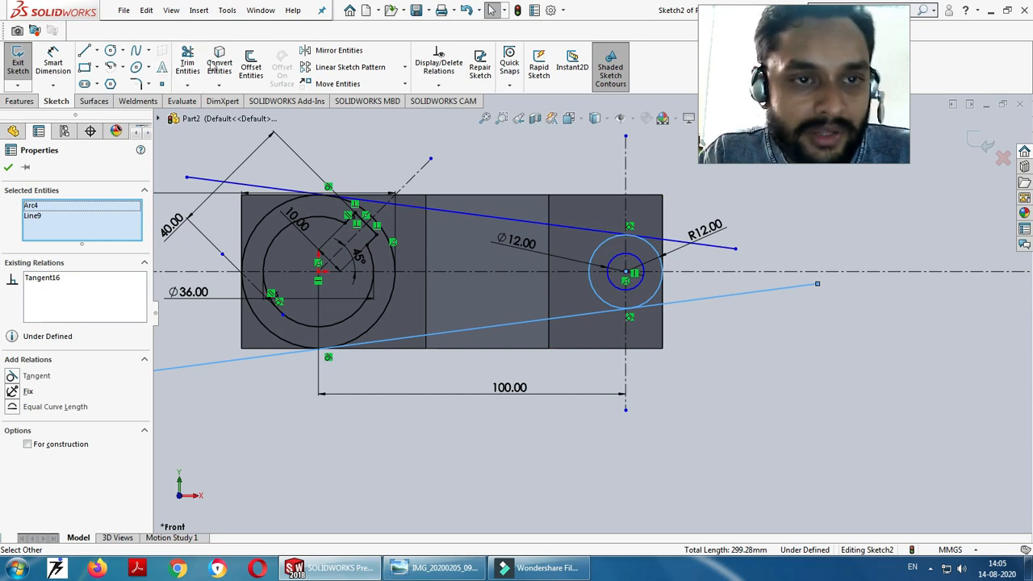
Trim the ends of both sloping lines that extend past their tangent points on the ring
click(187, 64)
scroll(355, 234, down, 1)
scroll(309, 216, down, 1)
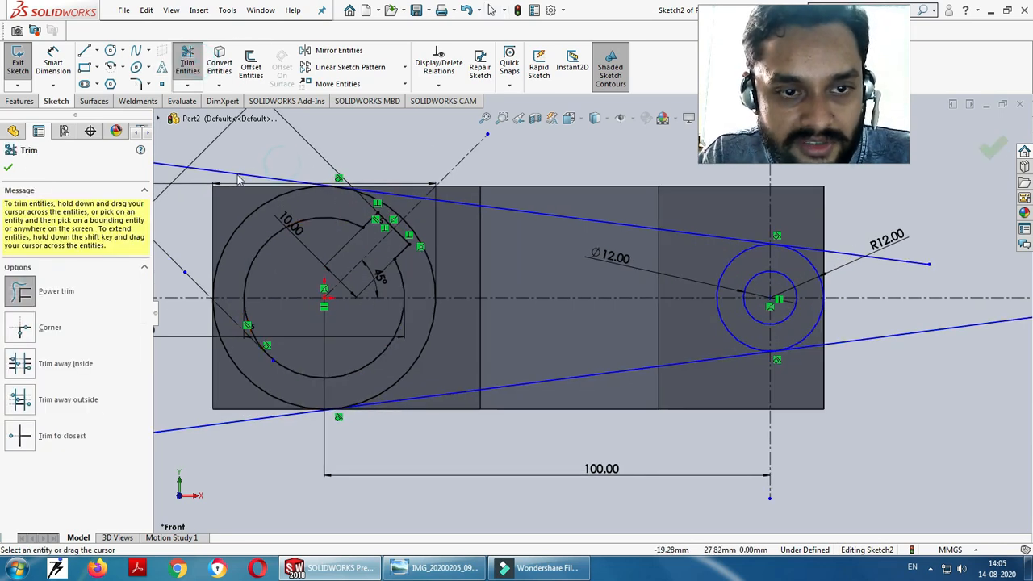
click(202, 428)
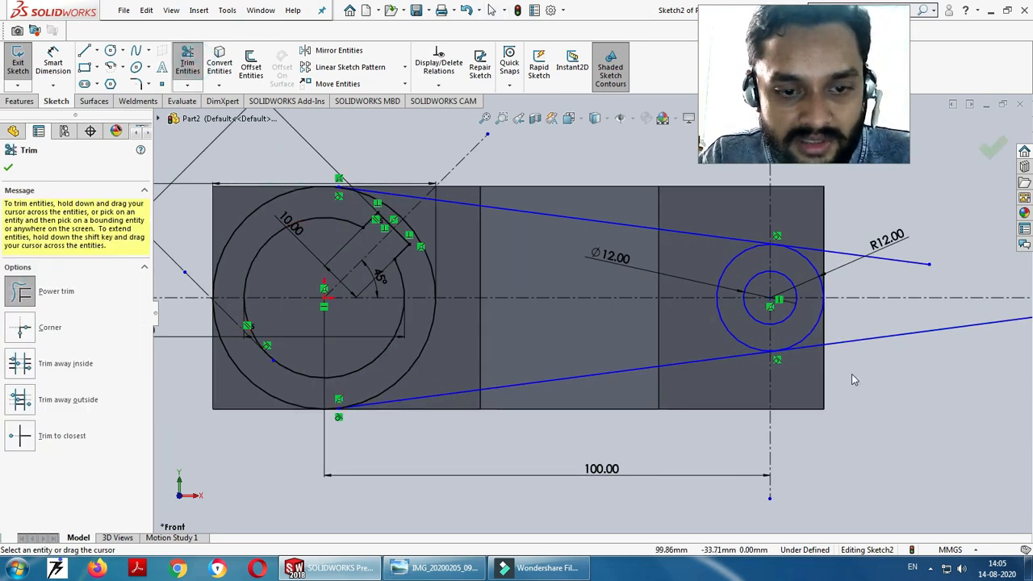
Trim the ends of both sloping lines that extend past the end boss circle
mouse_move(880, 343)
mouse_down()
mouse_move(884, 260)
mouse_move(858, 265)
mouse_move(890, 272)
mouse_up()
click(819, 252)
scroll(755, 212, down, 3)
drag(789, 254, 810, 304)
Trim the R12 circle's inner arc between the tangent lines and the leftover piece at the lower tangent point
scroll(661, 210, up, 3)
scroll(721, 262, down, 3)
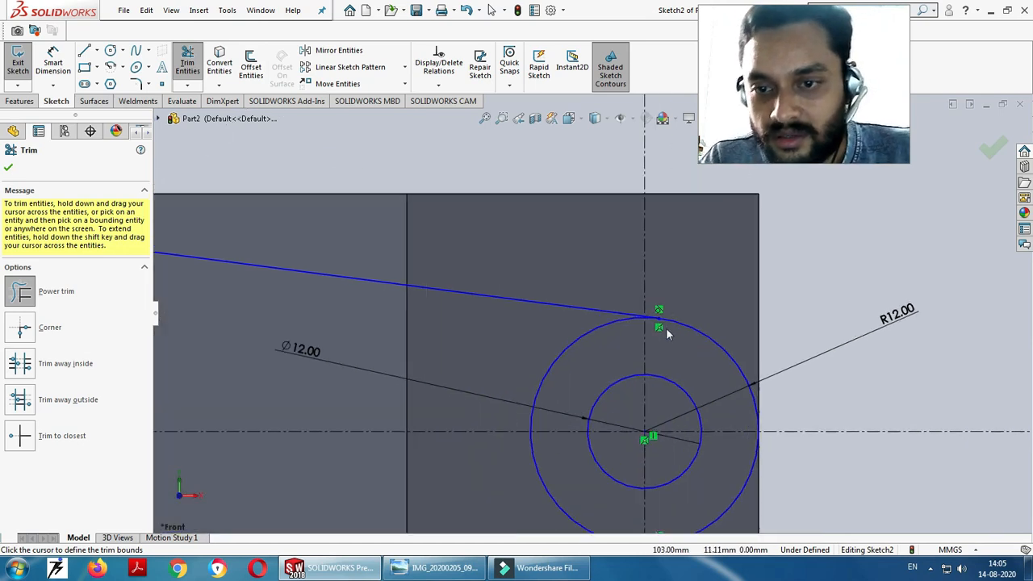
scroll(547, 332, up, 2)
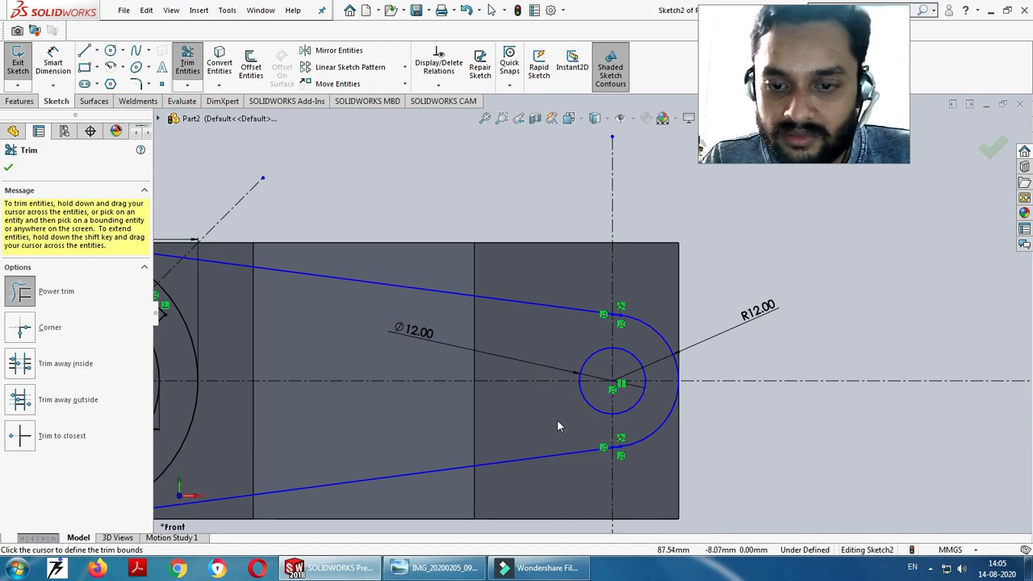
scroll(574, 453, down, 6)
drag(600, 363, 581, 375)
scroll(634, 436, up, 6)
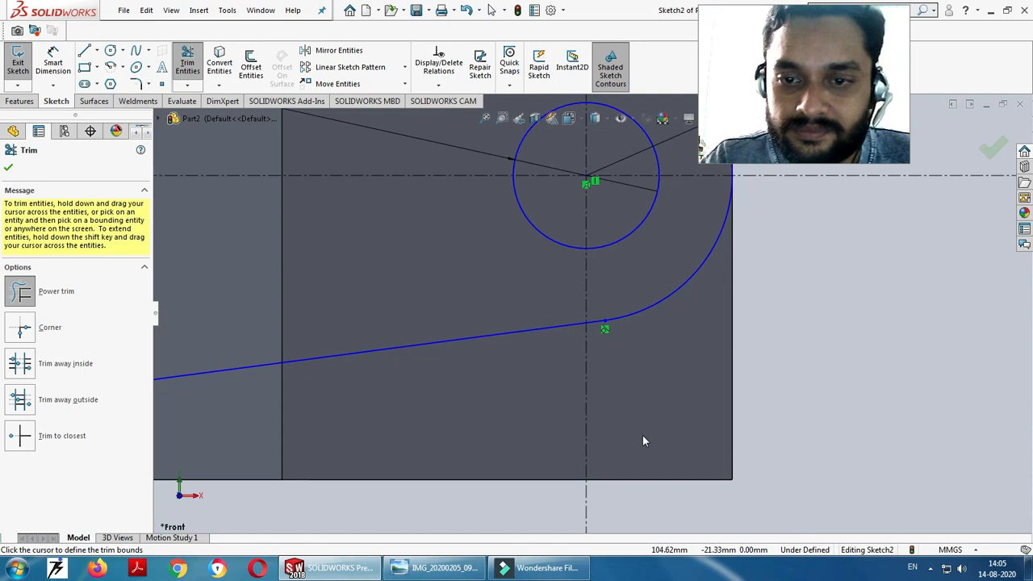
Trim the leftover arc piece at the end boss's upper tangent point and finish the trimming
scroll(601, 216, down, 6)
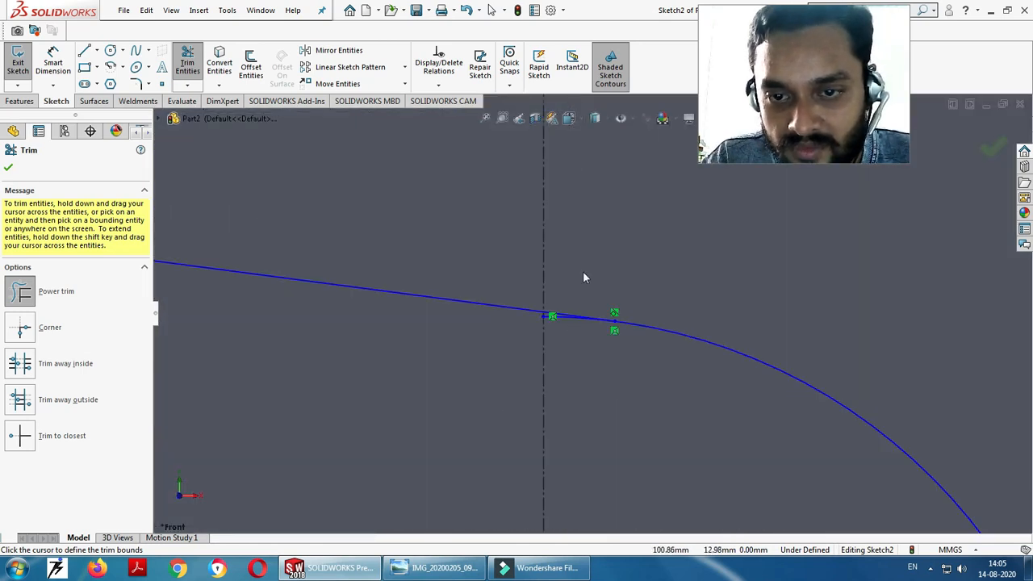
drag(507, 403, 504, 399)
scroll(736, 331, up, 5)
scroll(782, 289, up, 4)
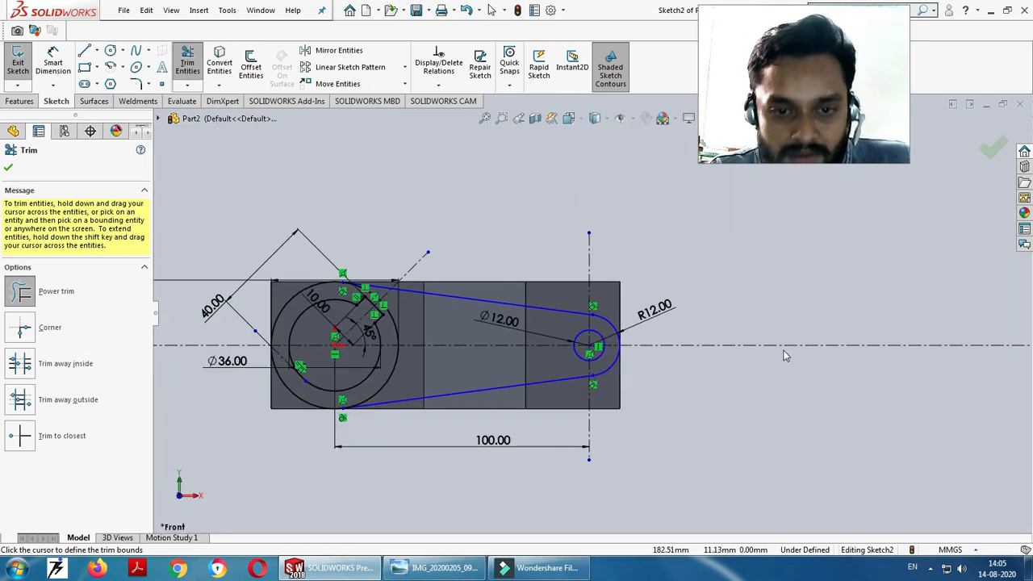
scroll(374, 313, down, 3)
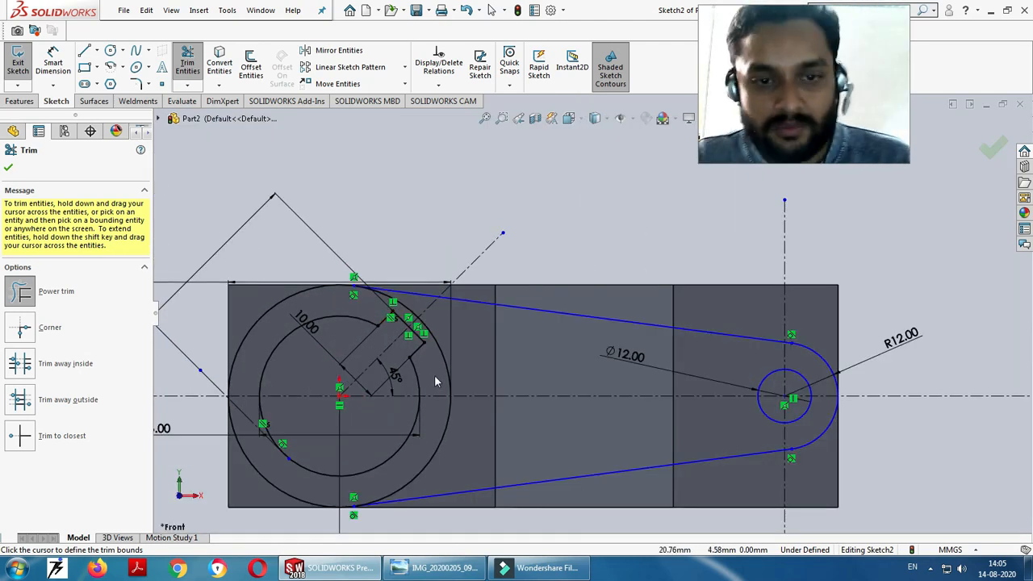
scroll(527, 377, down, 2)
scroll(589, 314, up, 2)
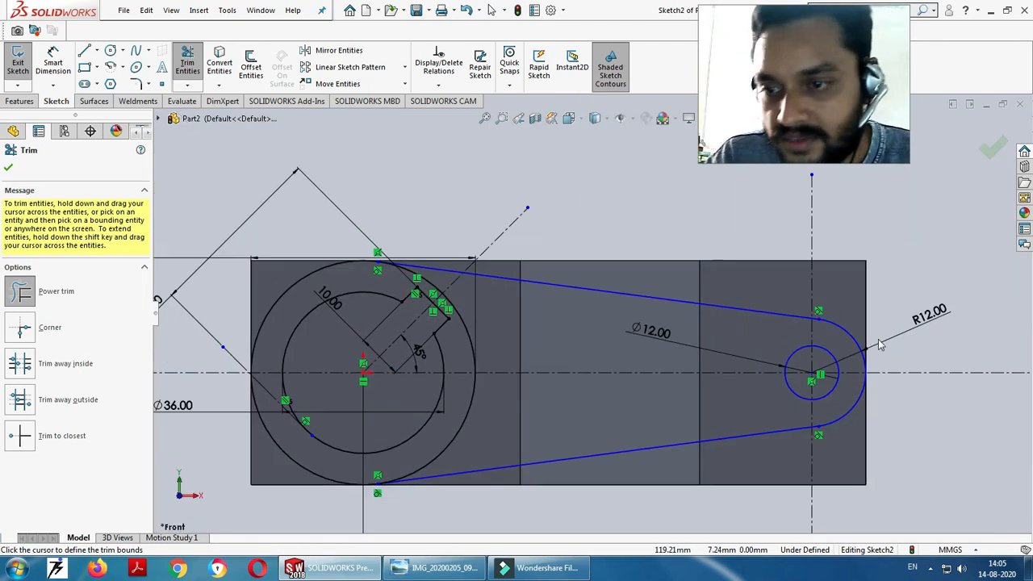
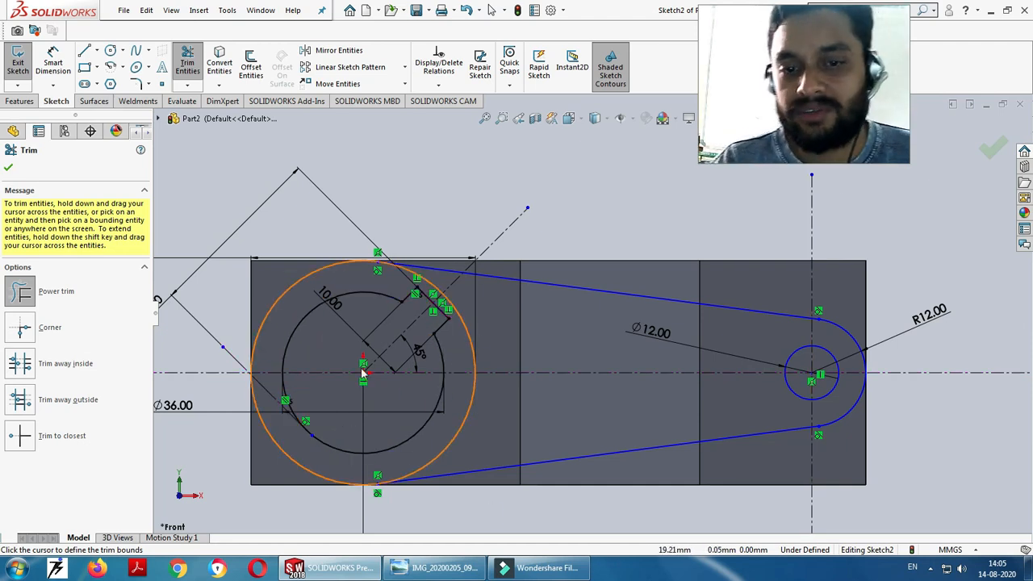
scroll(359, 361, up, 1)
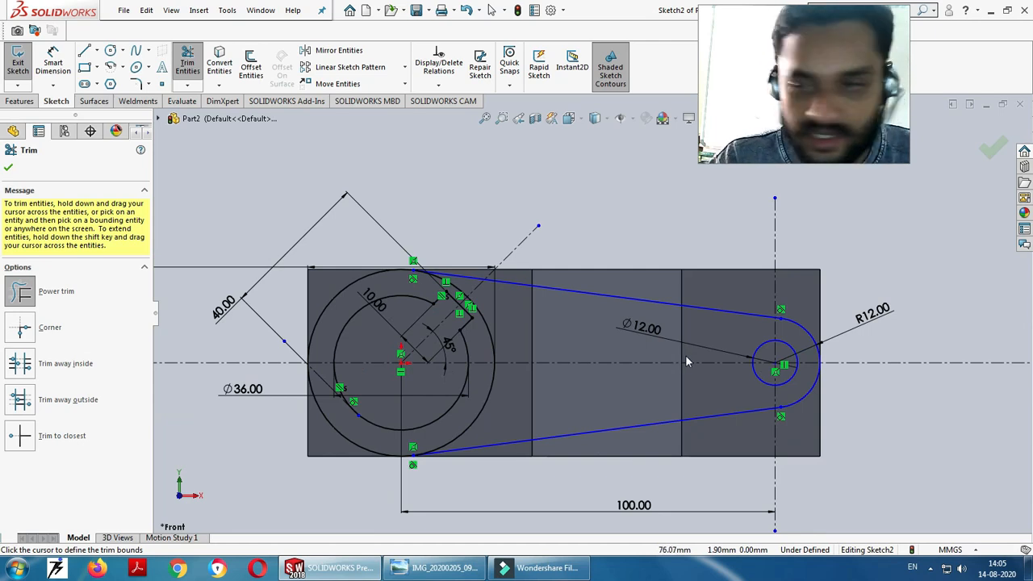
key(alt+Tab)
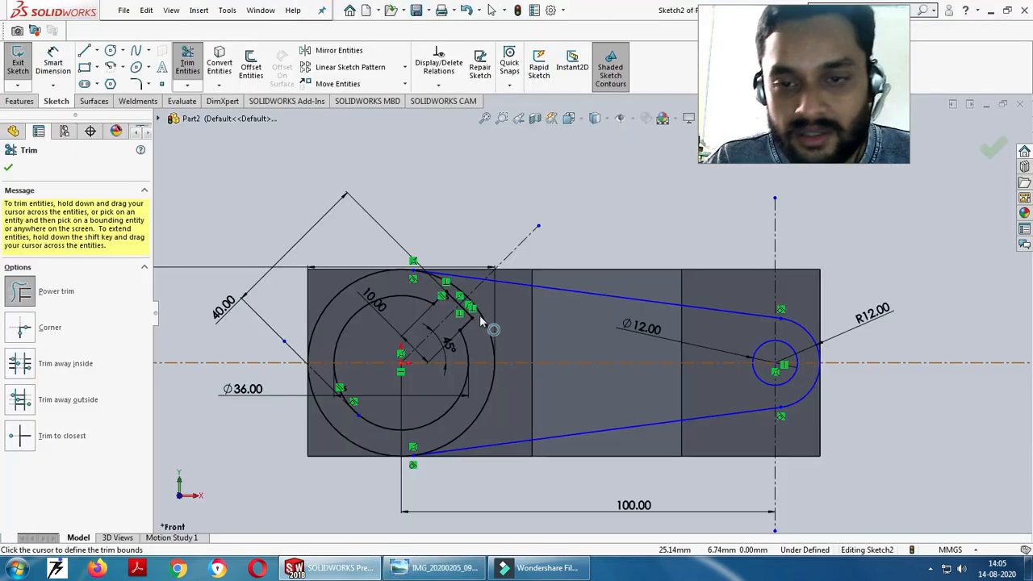
key(Escape)
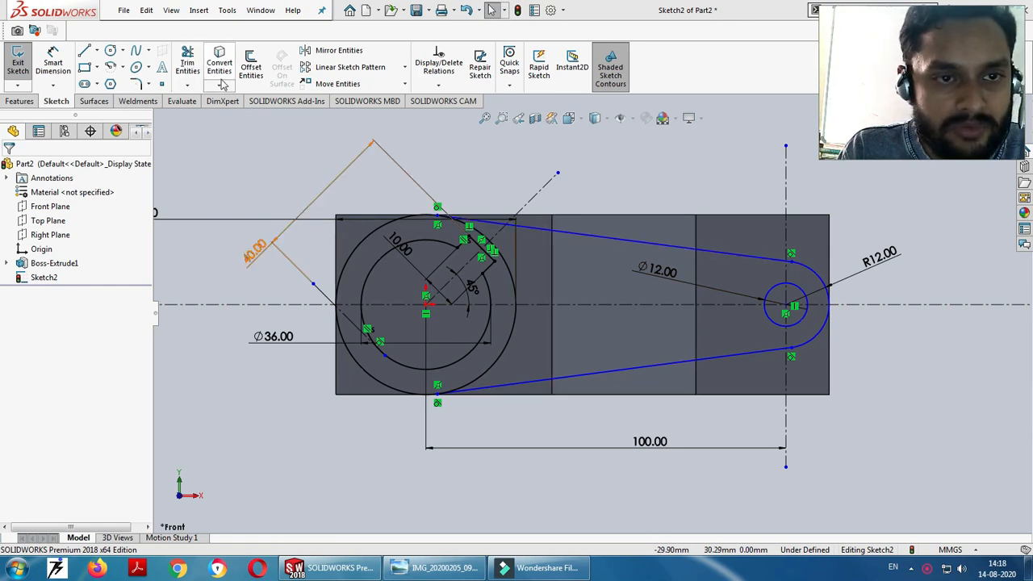
Offset the upper and lower sloping arm lines 8 mm inward, toward the horizontal centerline
click(251, 68)
click(632, 241)
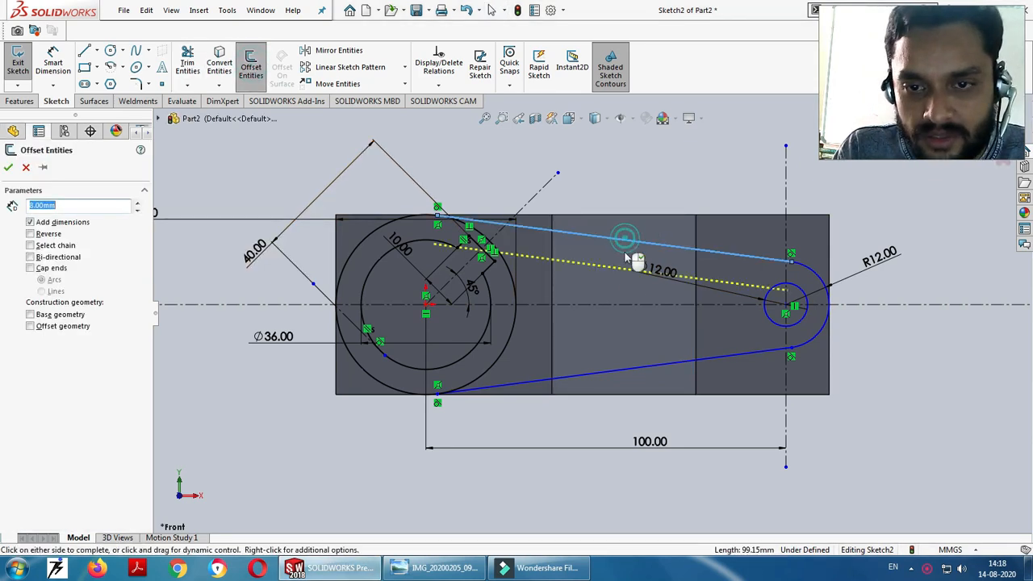
click(10, 165)
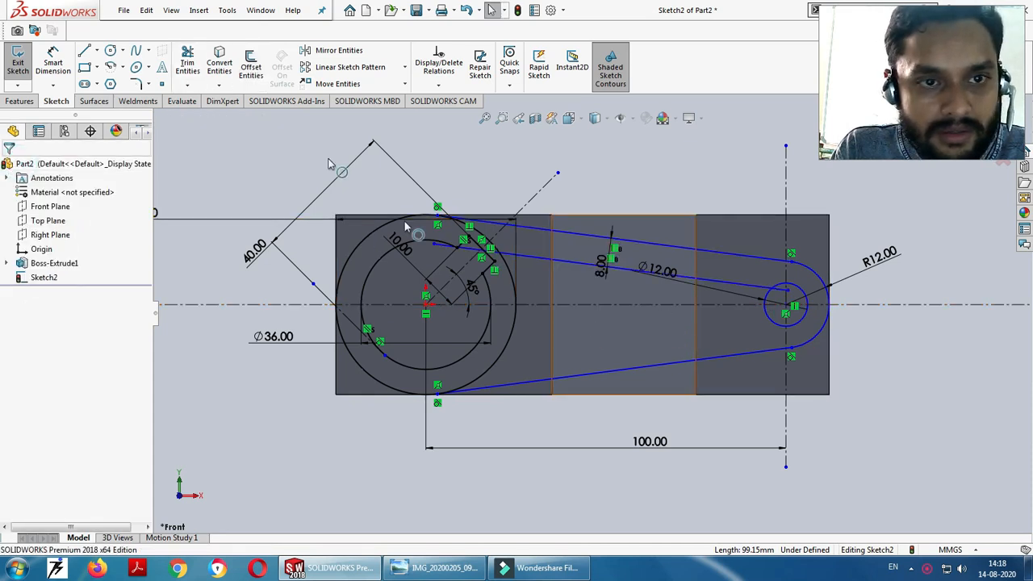
click(251, 69)
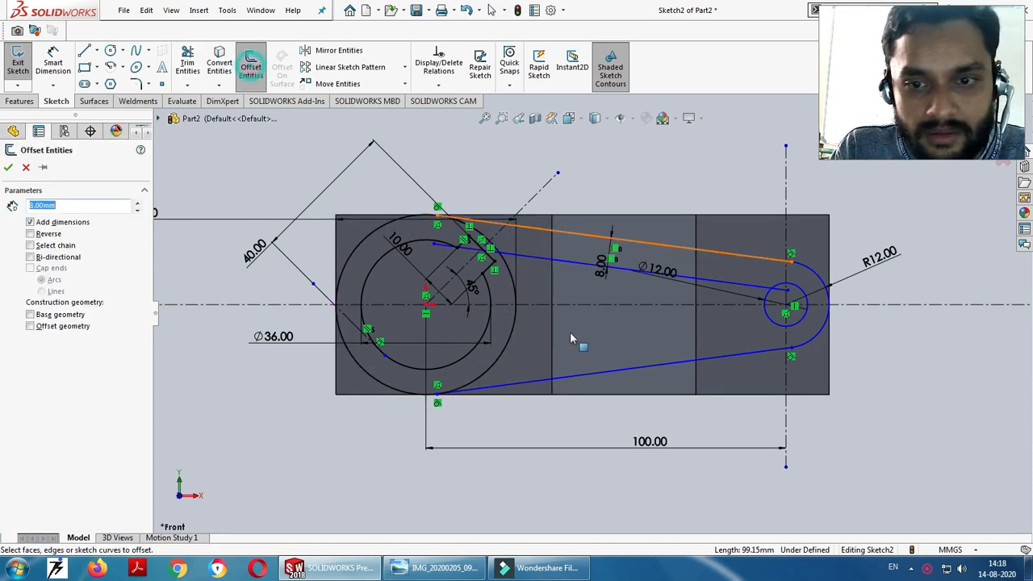
click(614, 377)
click(31, 234)
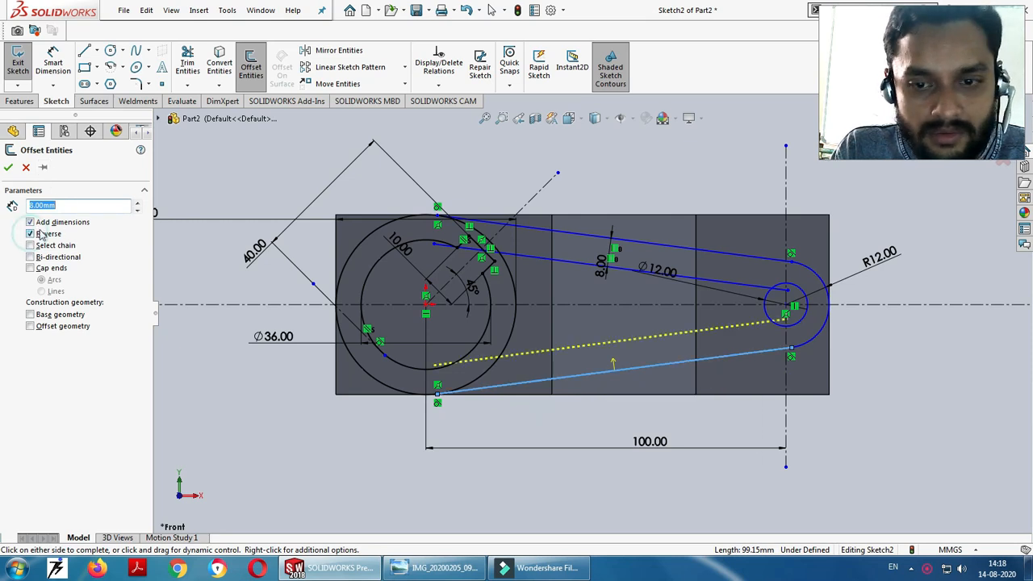
click(8, 168)
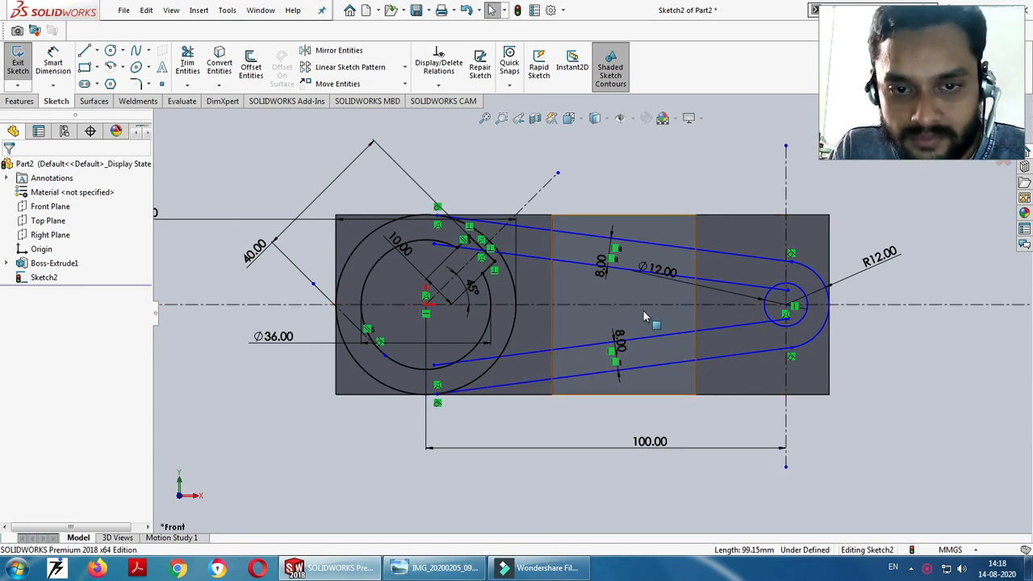
Trim the part of the upper offset line that runs inside the ring, including the pieces crossing the keyway
click(188, 65)
scroll(488, 233, down, 5)
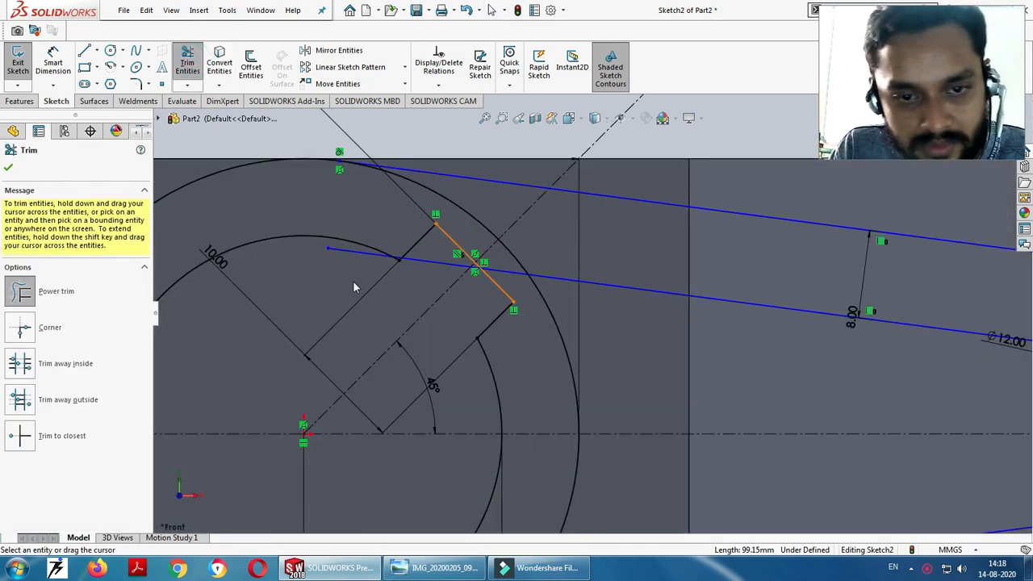
drag(353, 286, 355, 268)
scroll(399, 263, down, 3)
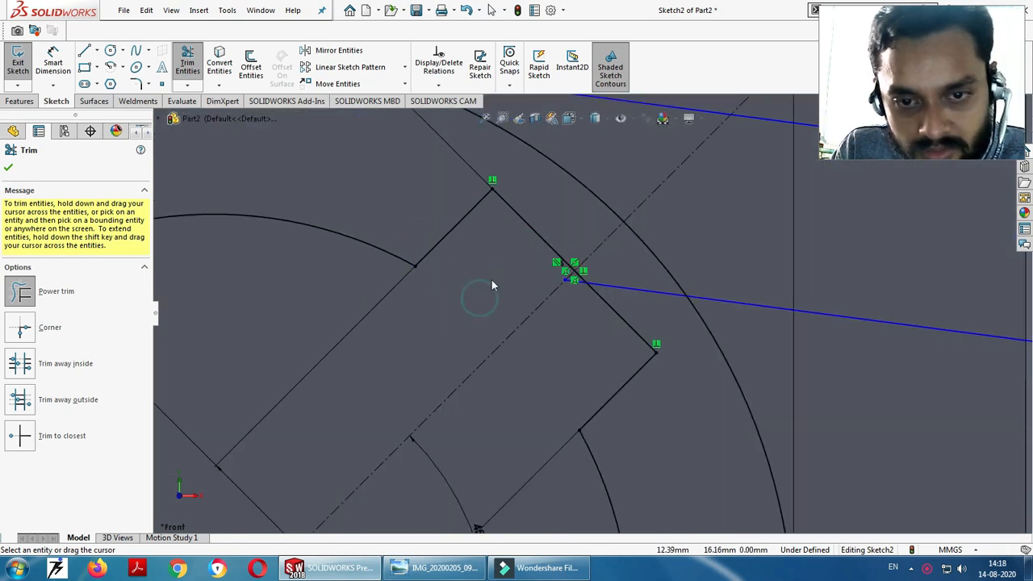
scroll(492, 285, up, 3)
scroll(589, 291, down, 5)
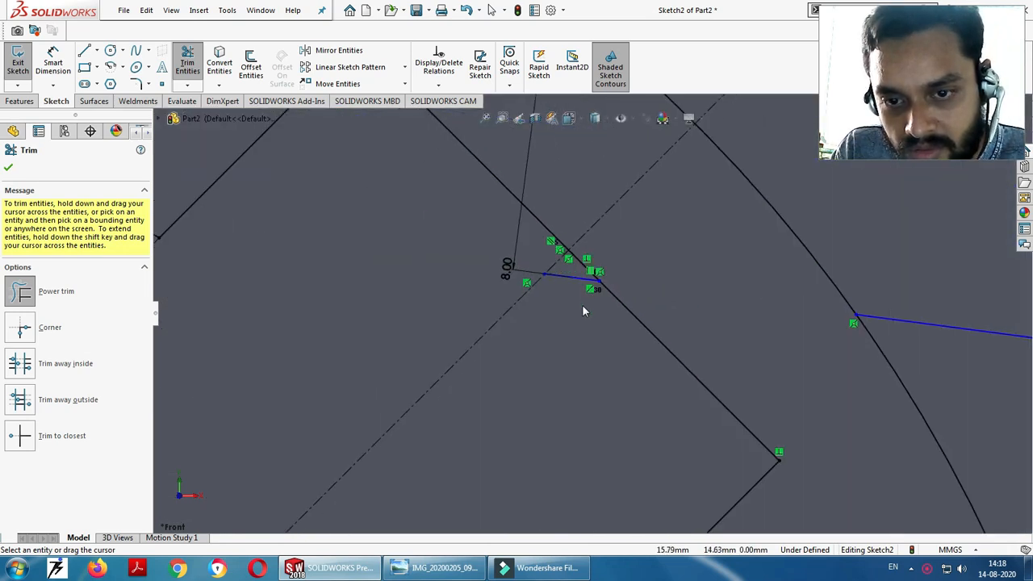
scroll(498, 251, up, 6)
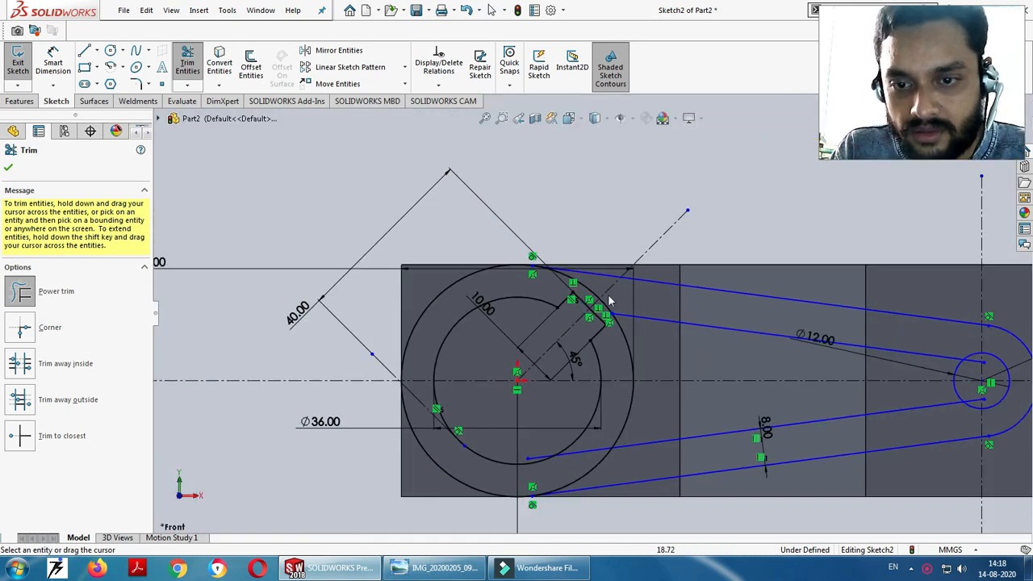
Trim the part of the lower offset line that runs inside the ring's outer circle
scroll(553, 467, down, 8)
scroll(554, 468, down, 2)
drag(611, 434, 596, 418)
drag(496, 409, 470, 428)
scroll(521, 278, up, 5)
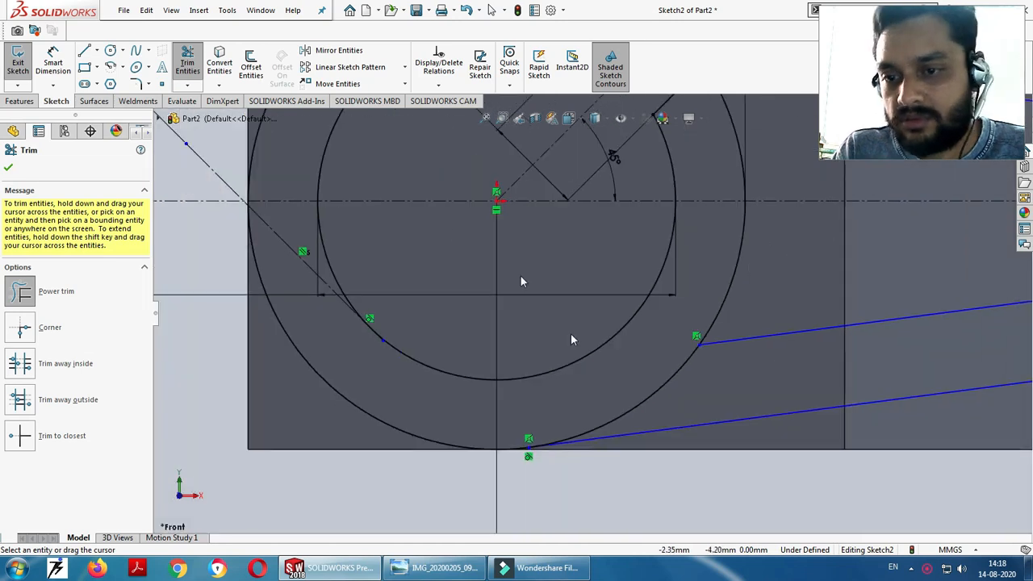
Trim the ring's outer circle between each sloping edge line and its offset line, on both the upper and lower sides
scroll(633, 258, down, 6)
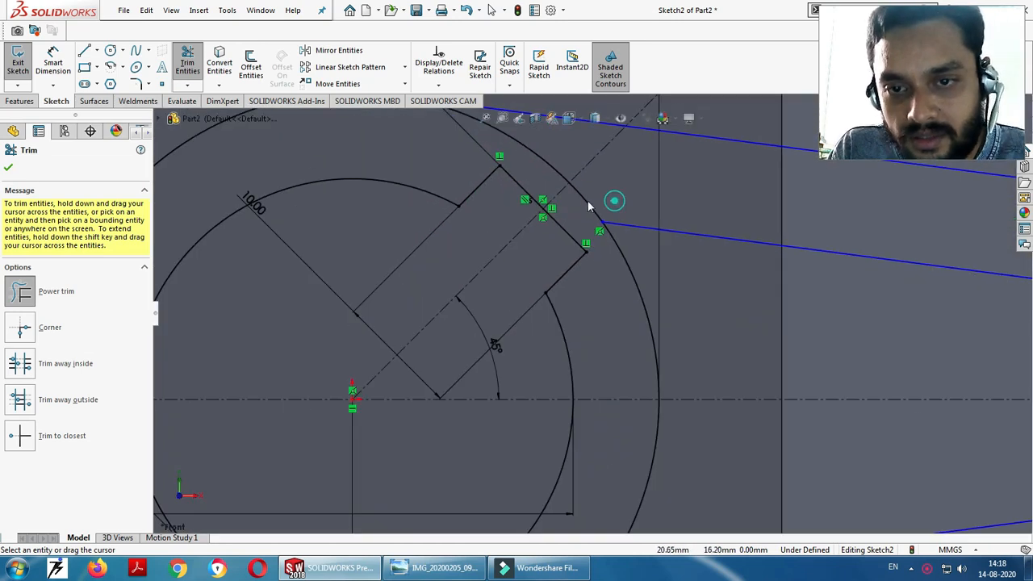
scroll(573, 274, up, 4)
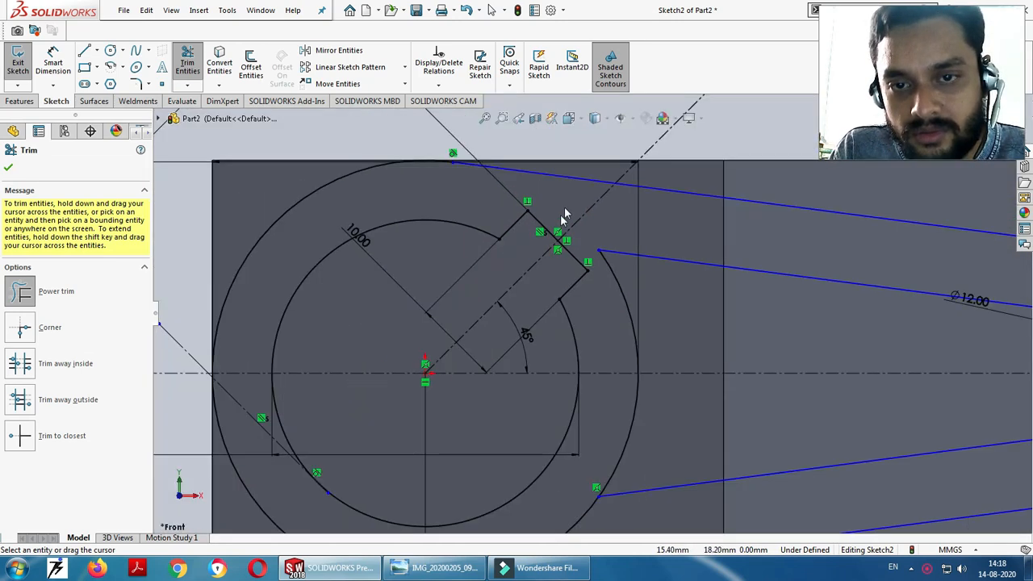
scroll(578, 305, up, 3)
scroll(629, 386, down, 5)
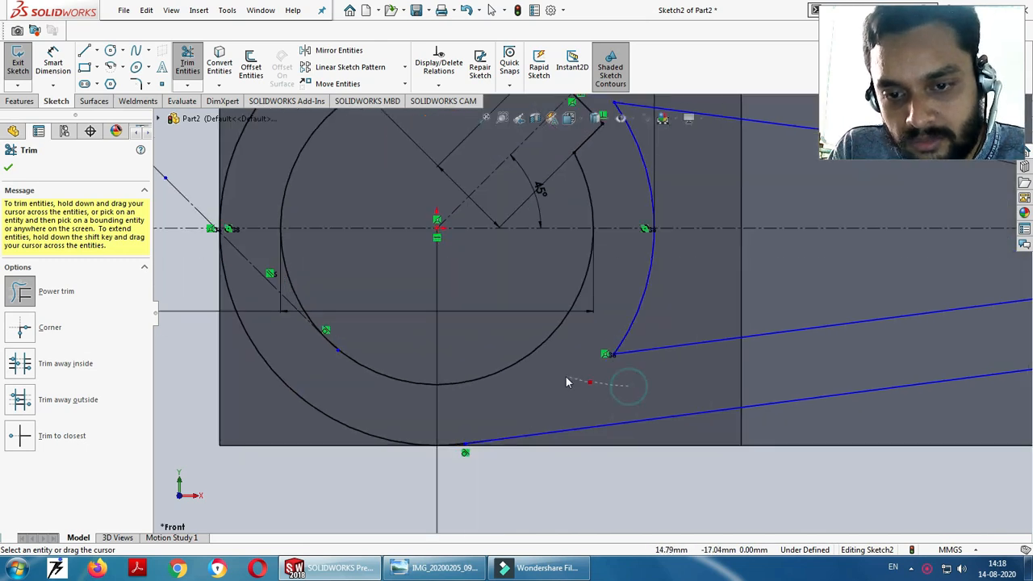
scroll(577, 387, up, 4)
scroll(589, 402, up, 3)
scroll(597, 347, down, 6)
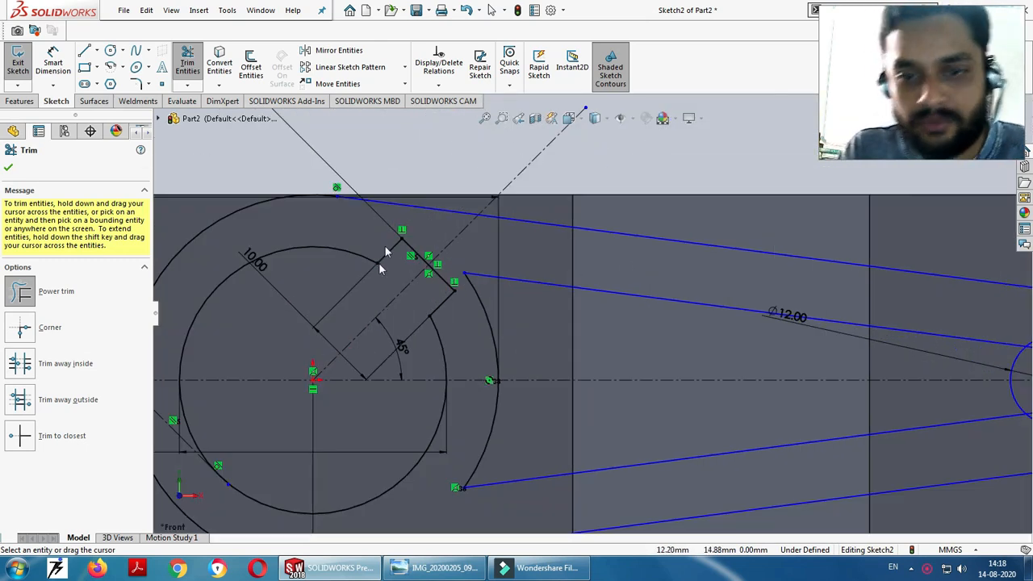
scroll(601, 339, up, 4)
scroll(602, 339, up, 1)
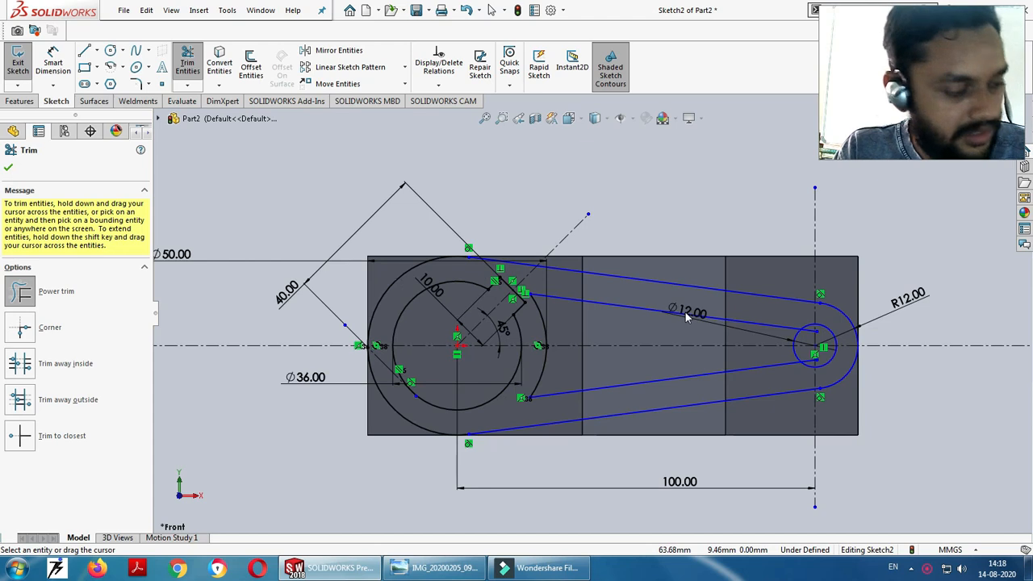
After checking the reference drawing, sketch a circle on the horizontal centerline before the 12 mm hole, centred about 81.5 mm from the origin
key(F9)
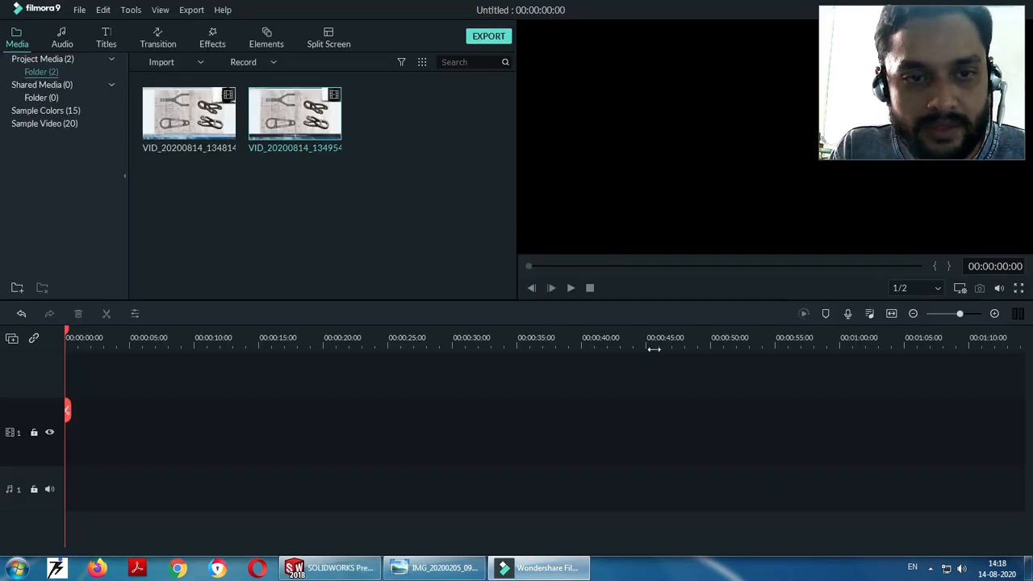
key(alt+Tab)
click(460, 573)
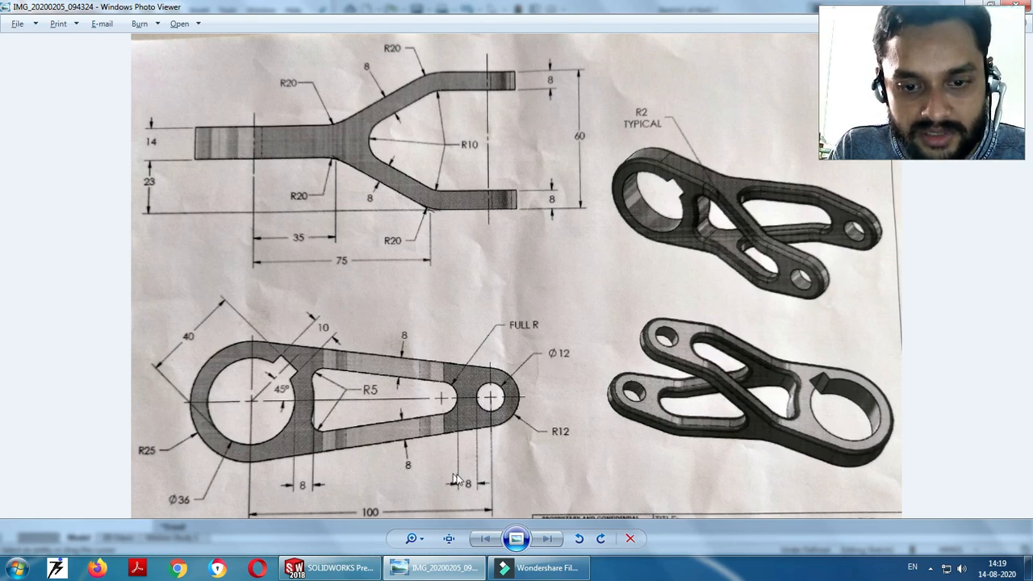
key(alt+Tab)
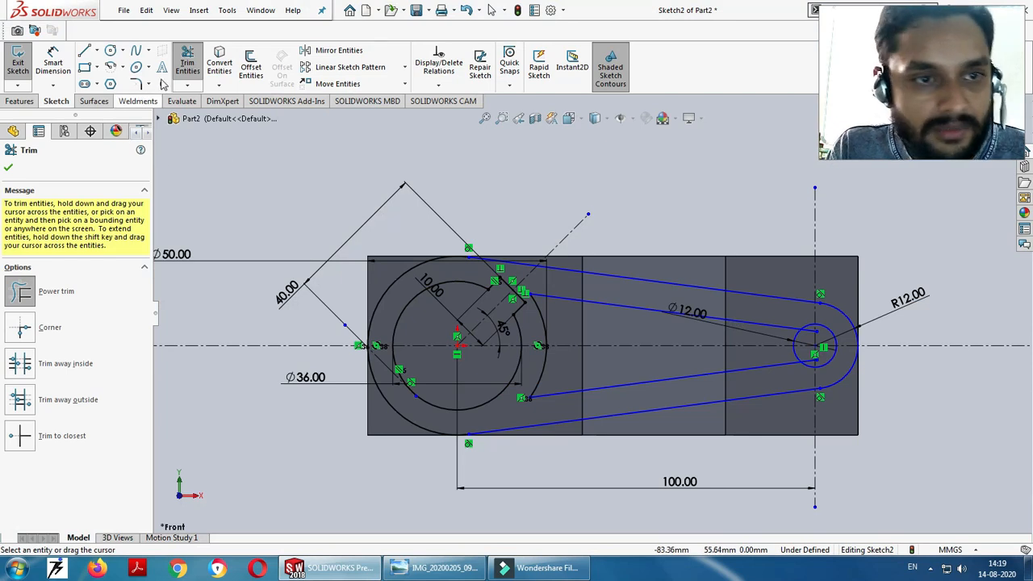
click(110, 50)
scroll(814, 450, up, 3)
scroll(730, 368, down, 4)
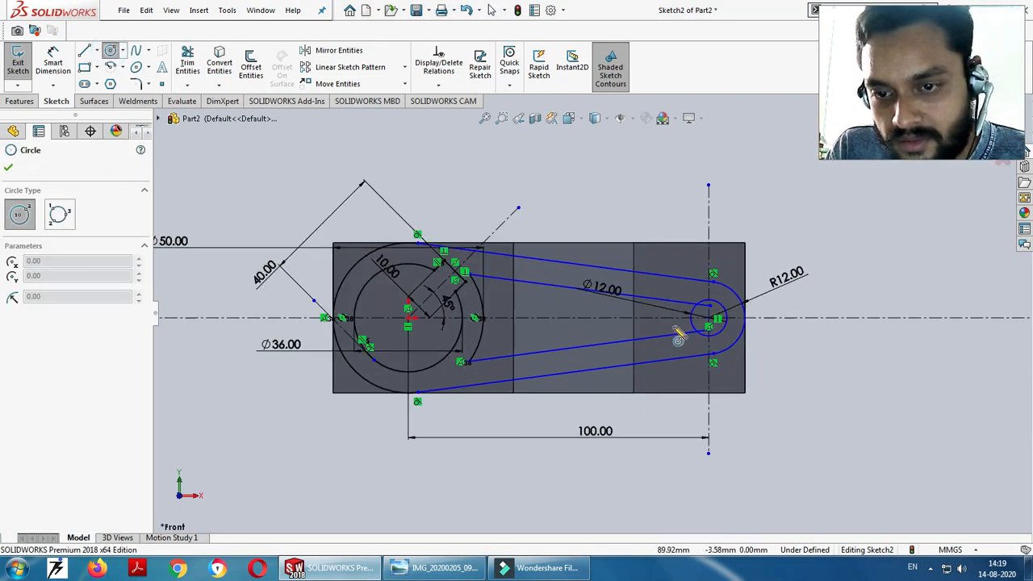
scroll(622, 319, down, 2)
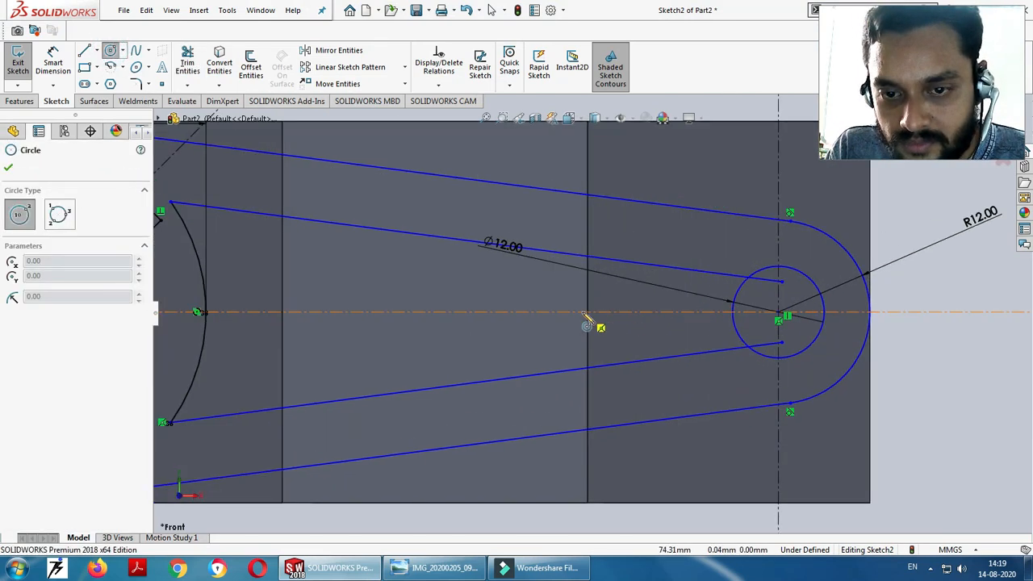
click(638, 312)
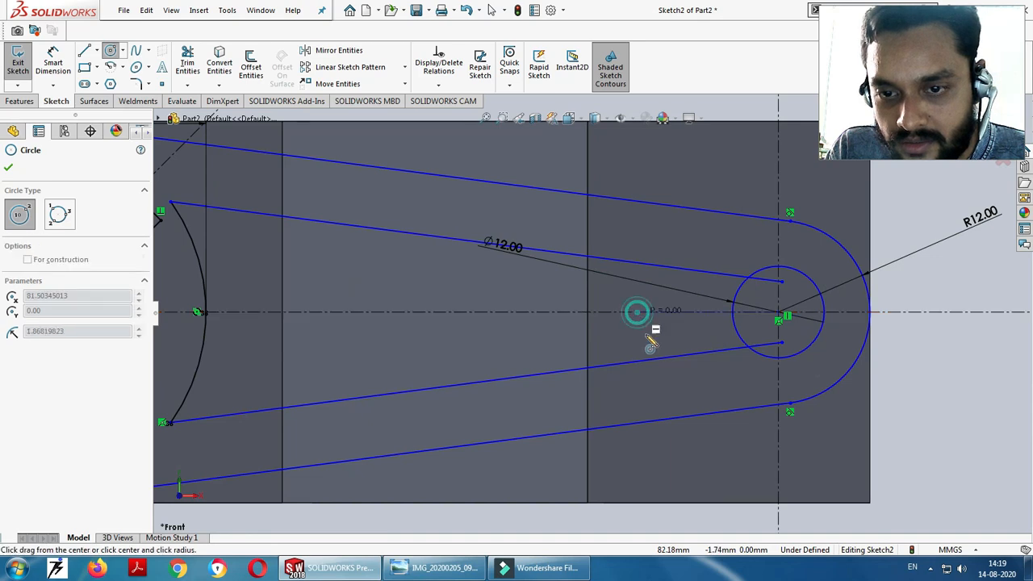
click(658, 375)
key(Escape)
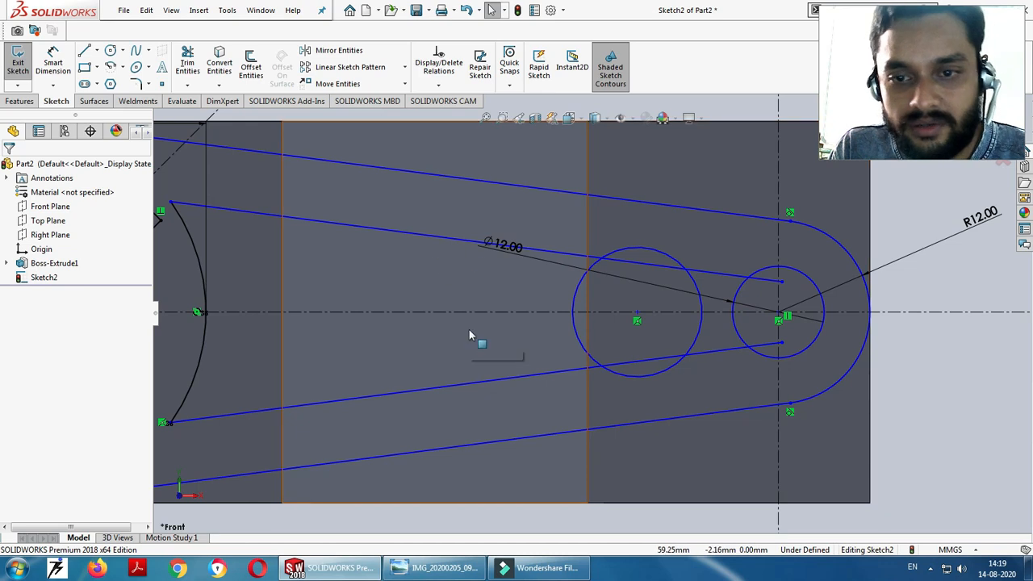
Make the new circle tangent to the upper offset line
click(426, 235)
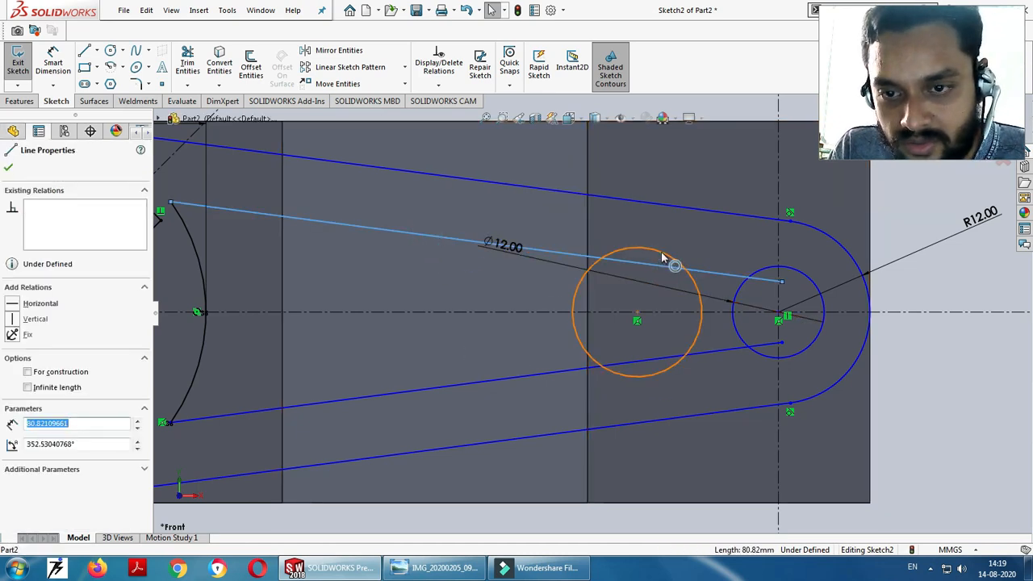
ctrl+click(662, 256)
click(699, 200)
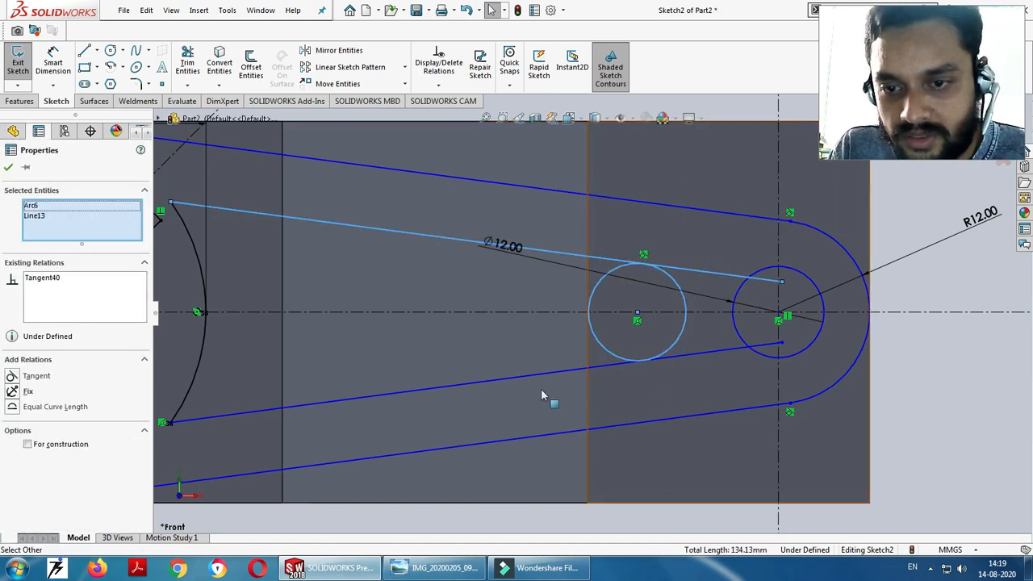
Trim the offset line ends past the tangent circle and the circle's ring-facing half, leaving a rounded slot end
scroll(585, 311, up, 1)
click(187, 58)
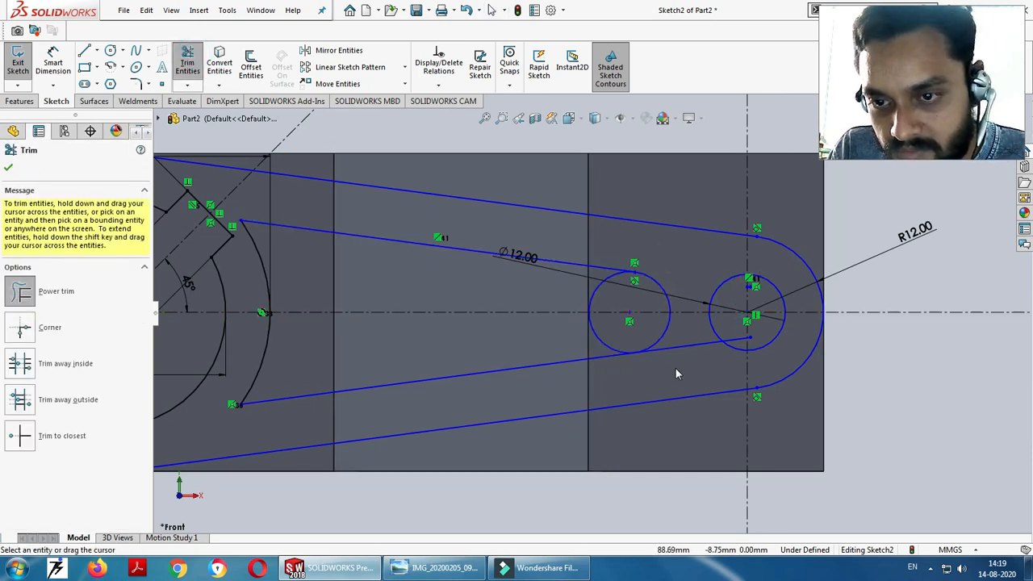
scroll(749, 354, up, 3)
click(717, 327)
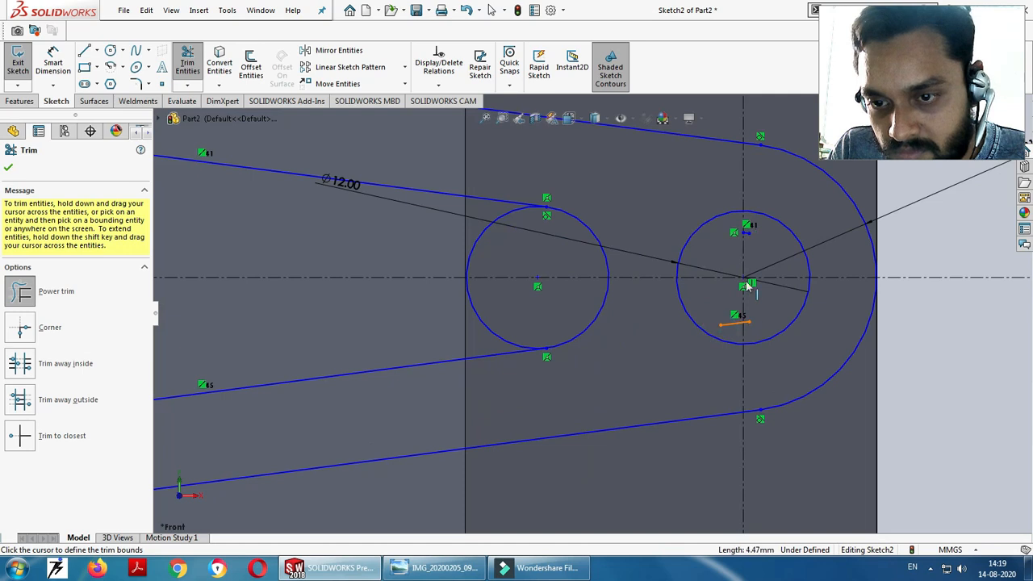
scroll(779, 281, up, 3)
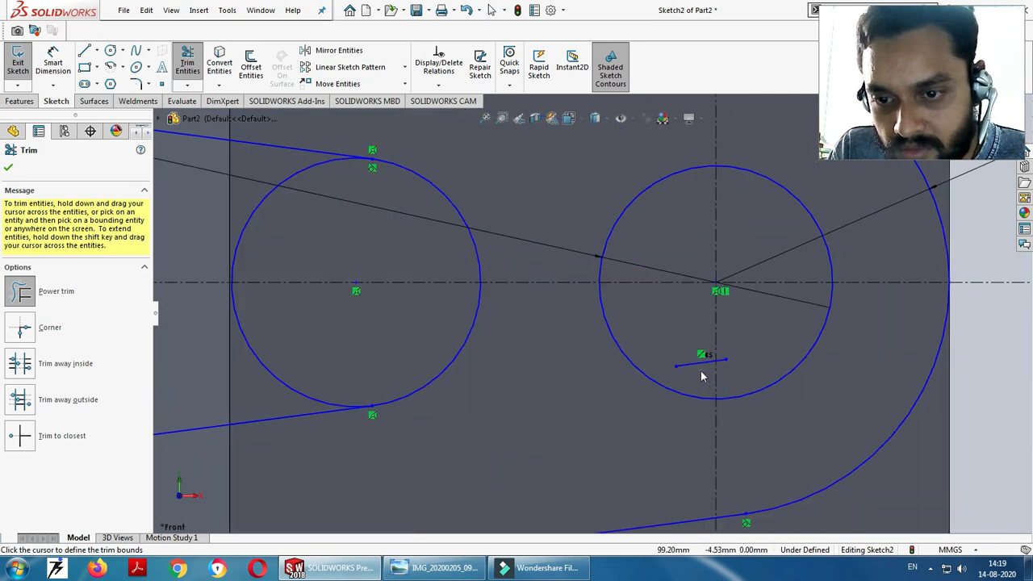
scroll(723, 377, up, 4)
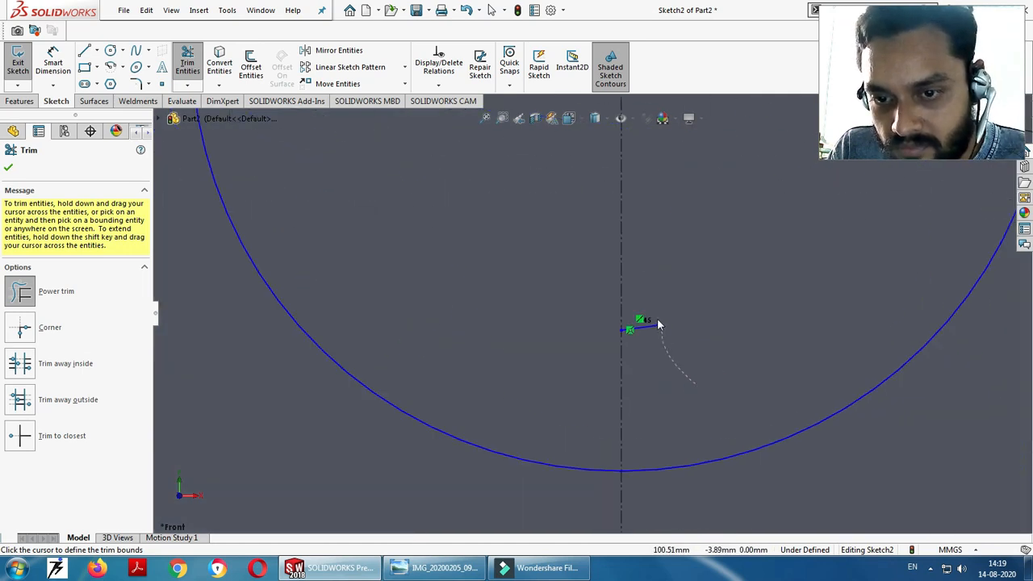
scroll(698, 383, down, 6)
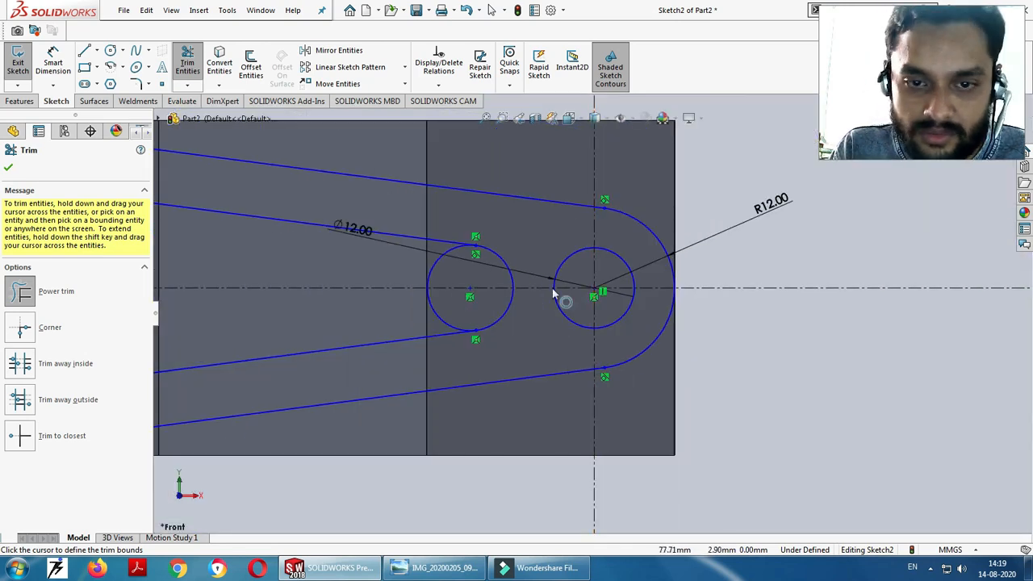
scroll(516, 268, up, 2)
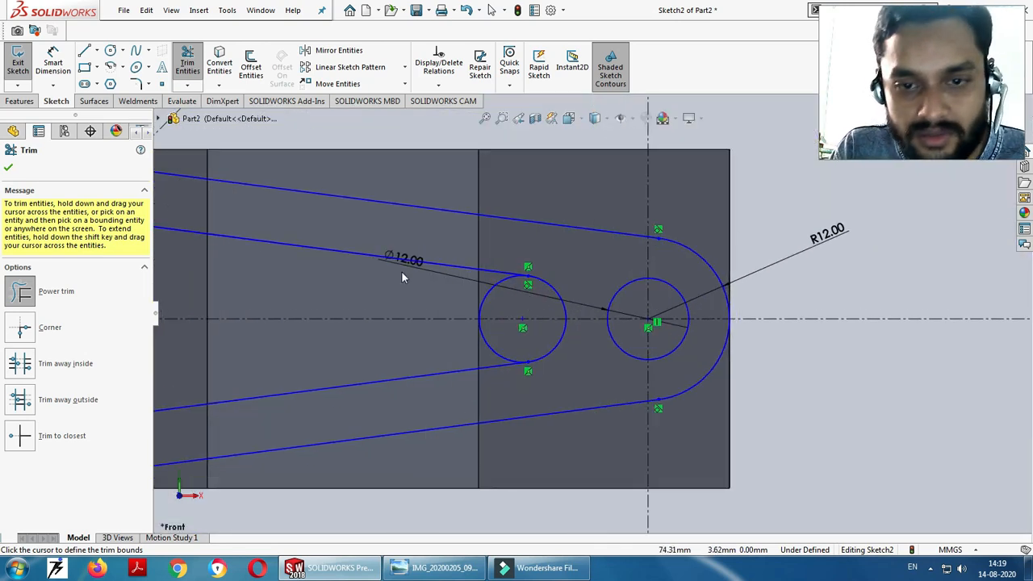
mouse_move(508, 297)
mouse_down()
mouse_move(478, 297)
mouse_move(491, 341)
mouse_move(595, 385)
mouse_up()
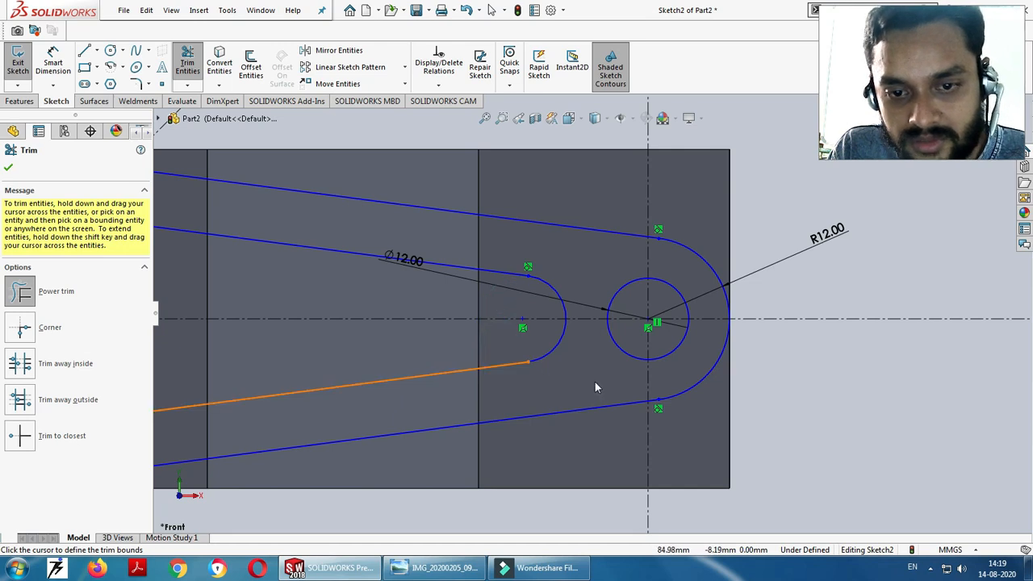
Dimension the distance between the 12 mm hole's centre and the slot's end arc as 14 mm
click(53, 62)
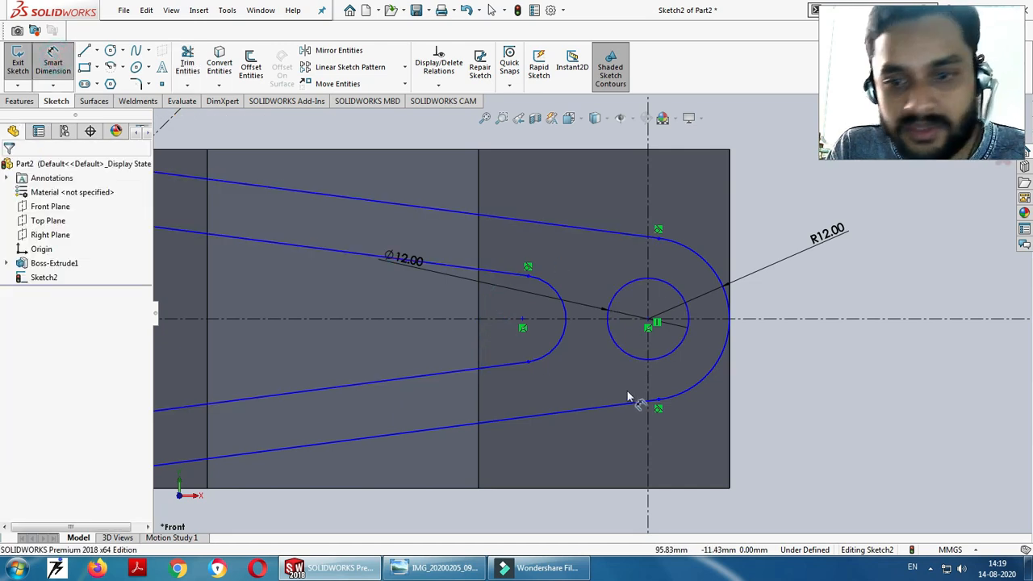
click(649, 322)
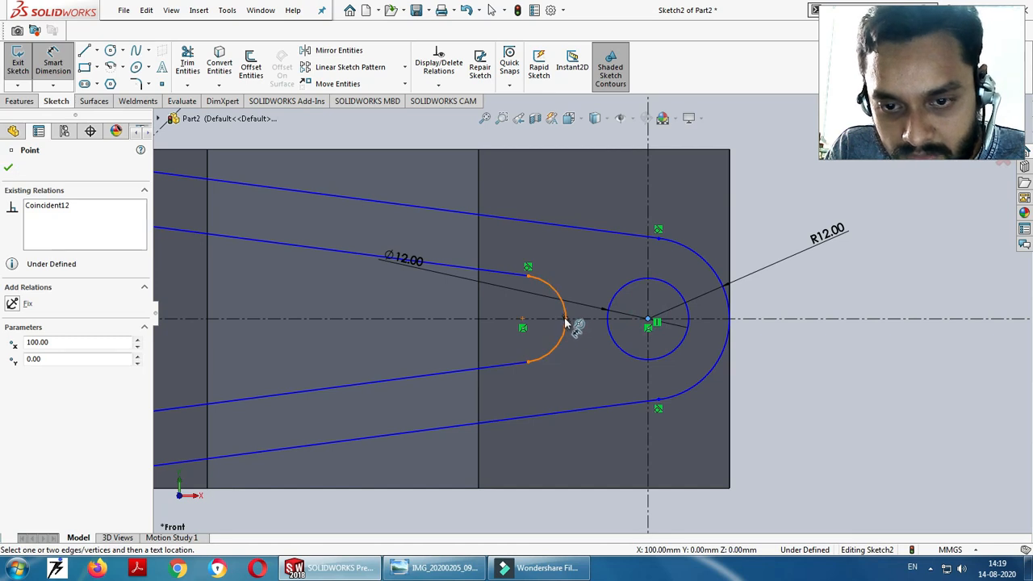
click(565, 323)
click(588, 367)
text(14)
key(Return)
key(f)
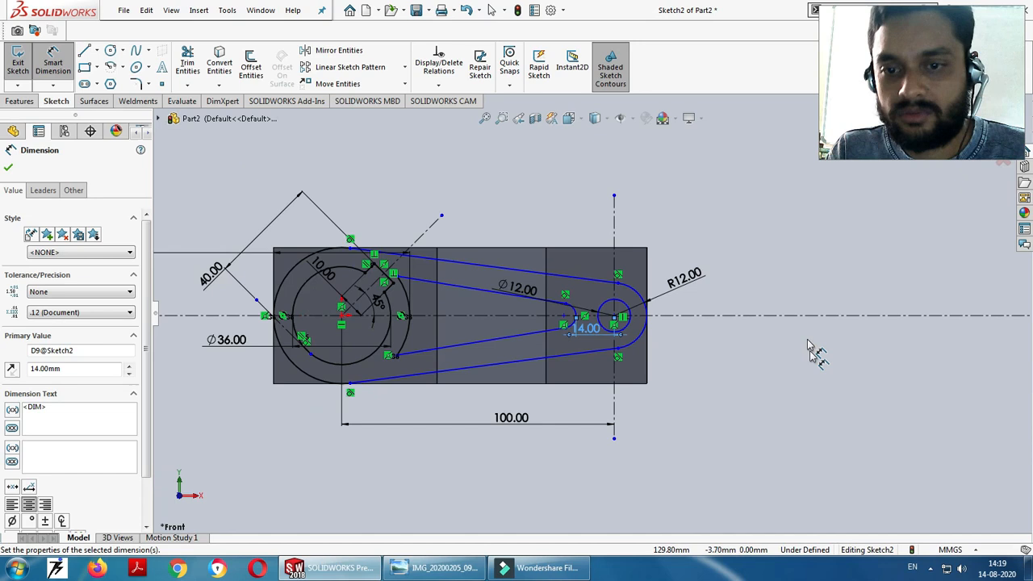
scroll(475, 331, down, 3)
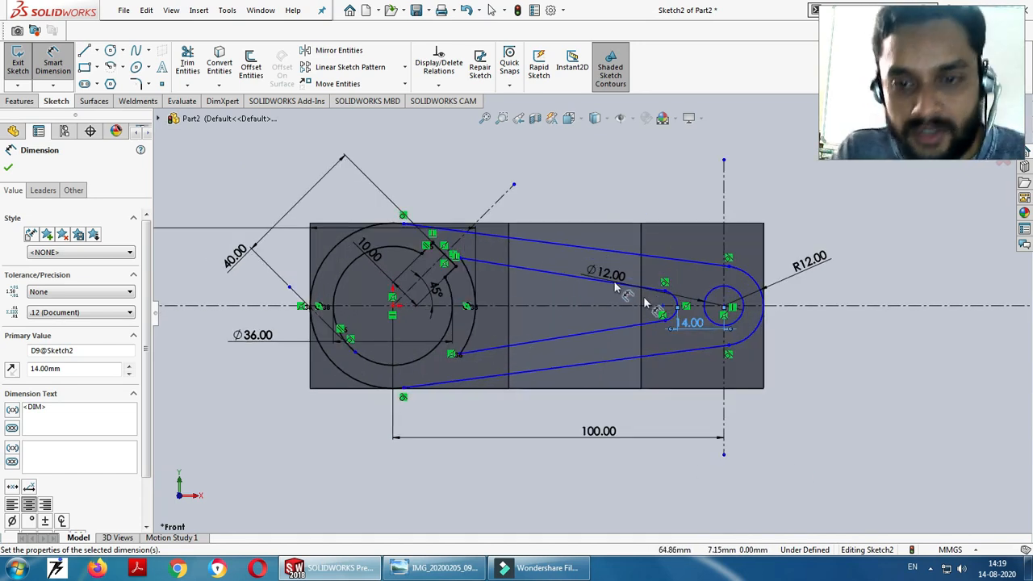
click(783, 330)
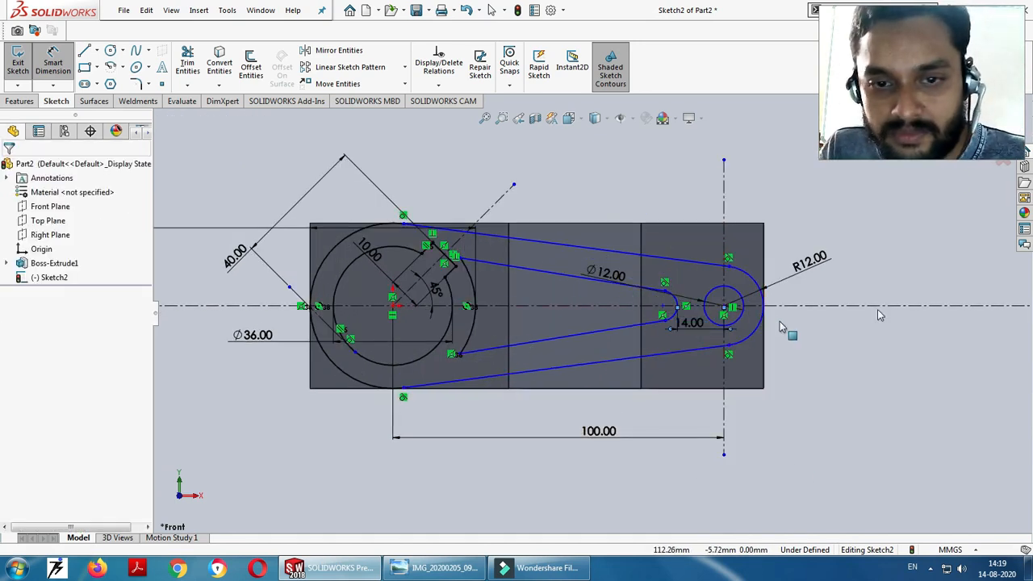
click(53, 64)
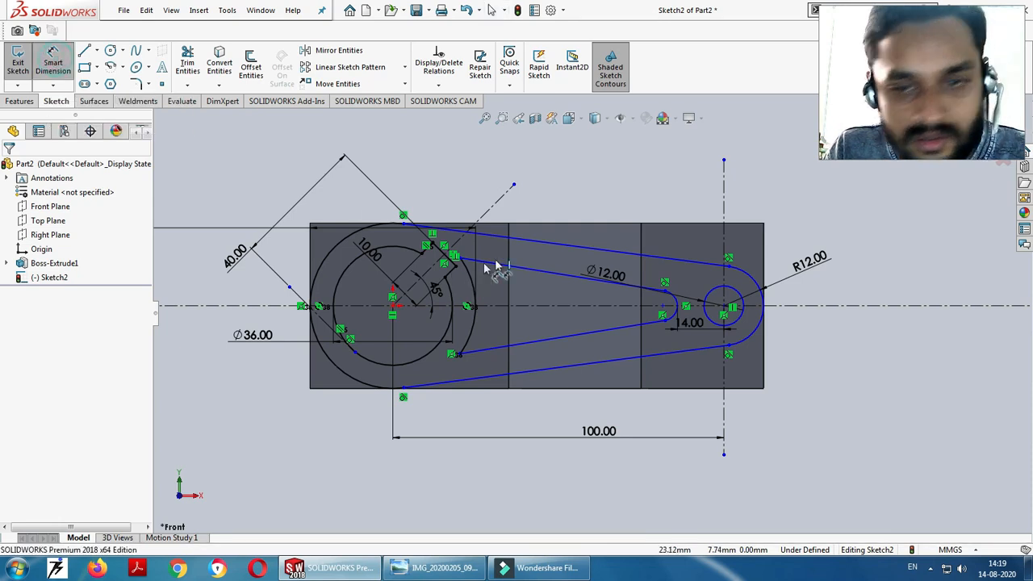
click(541, 261)
click(549, 245)
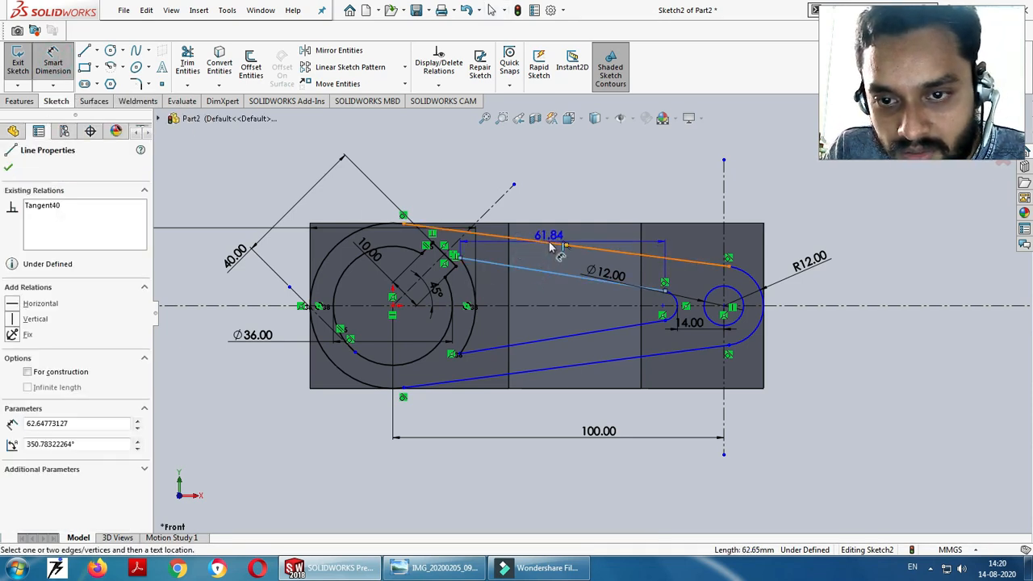
key(Escape)
key(Escape)
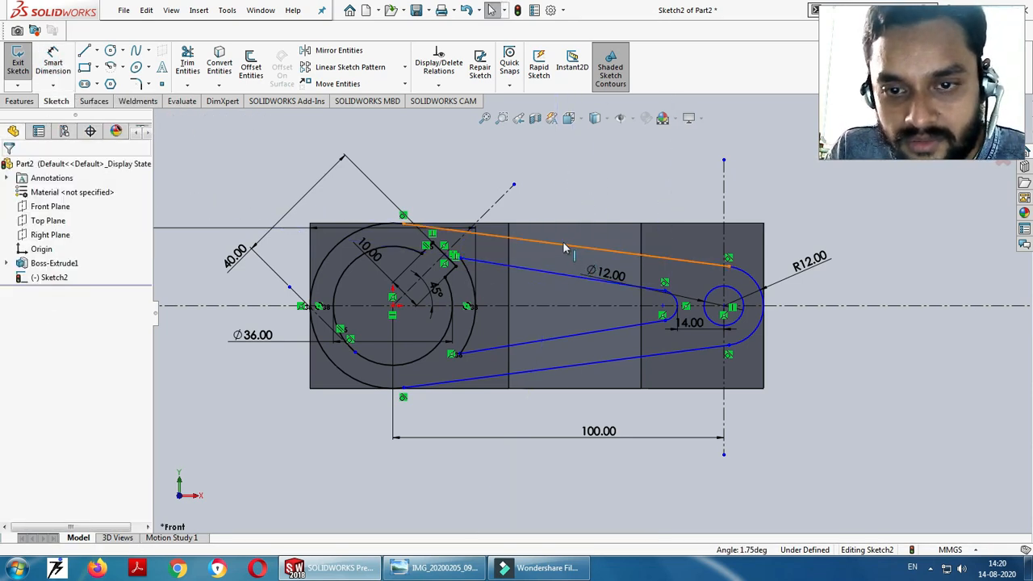
Make the upper slot line parallel to the upper outer edge line, and the lower slot line parallel to the lower outer edge line
click(564, 246)
ctrl+click(590, 269)
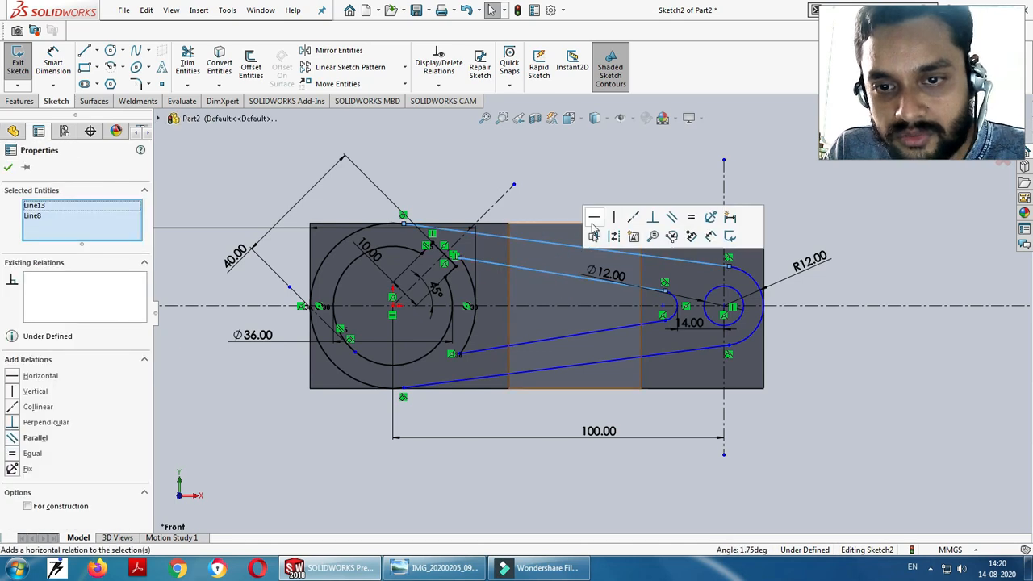
click(673, 218)
key(Escape)
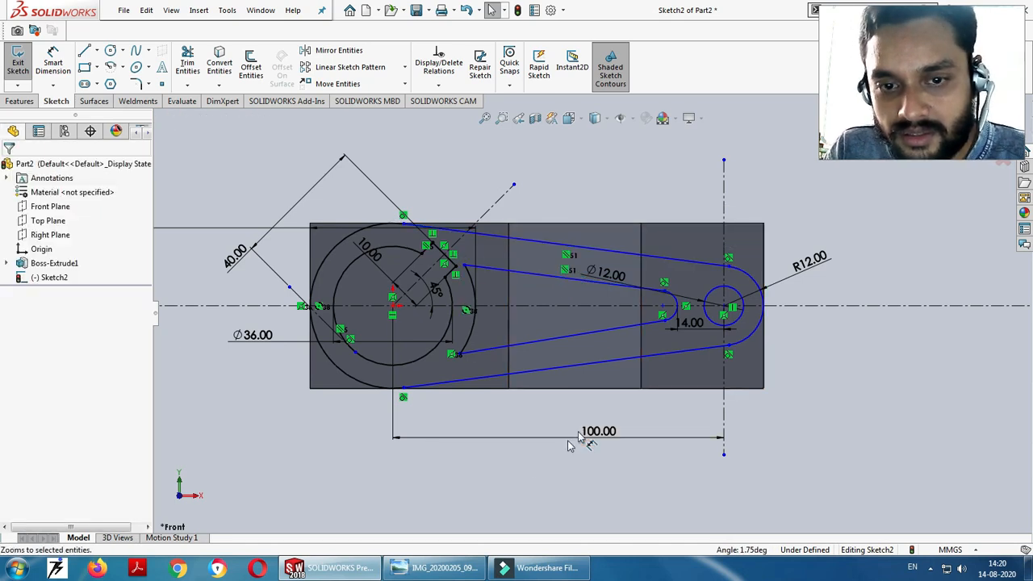
click(575, 375)
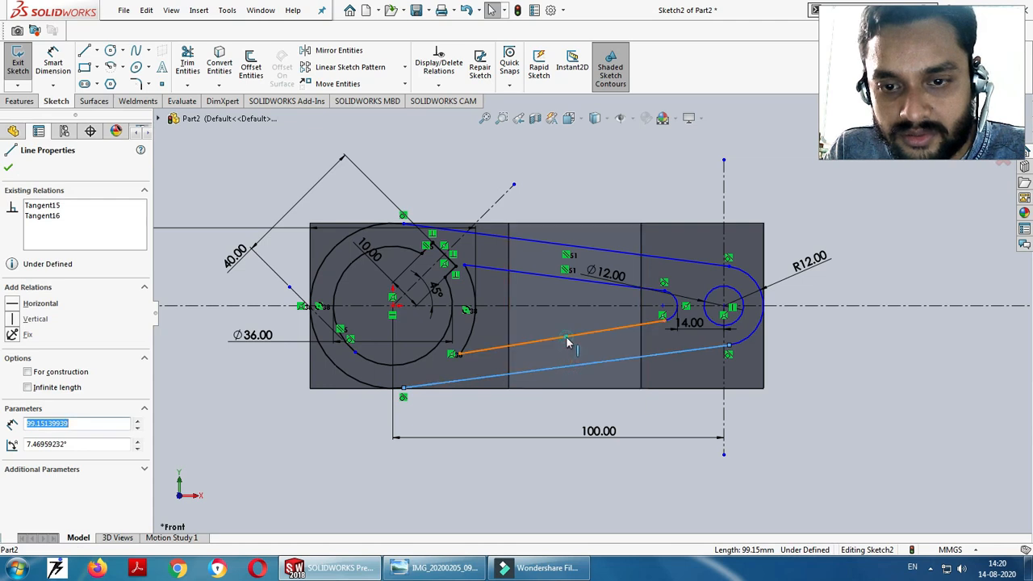
ctrl+click(602, 326)
click(681, 279)
key(Escape)
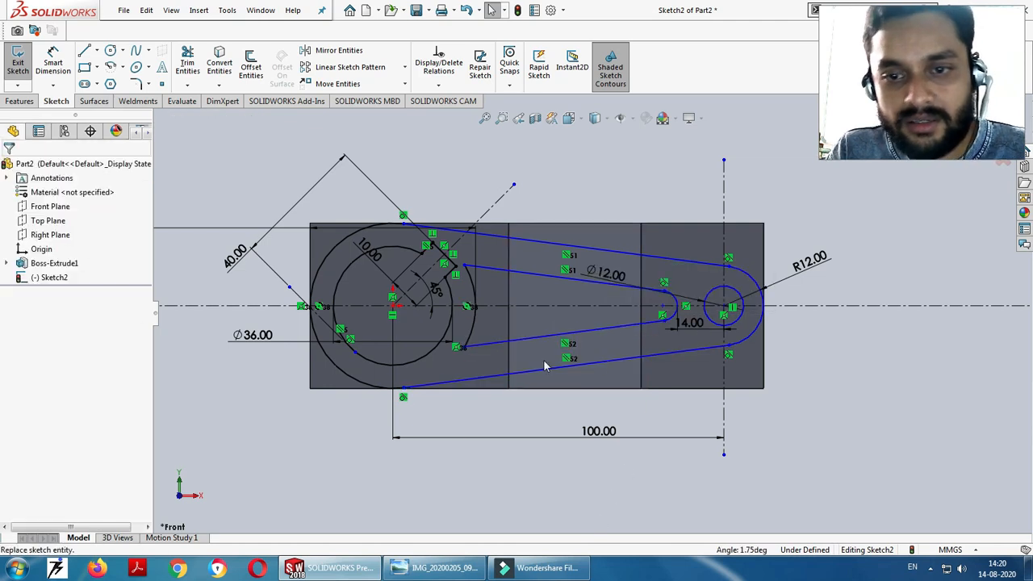
Dimension the spacing between the upper slot line and the upper outer edge line as 8 mm
click(50, 62)
click(512, 272)
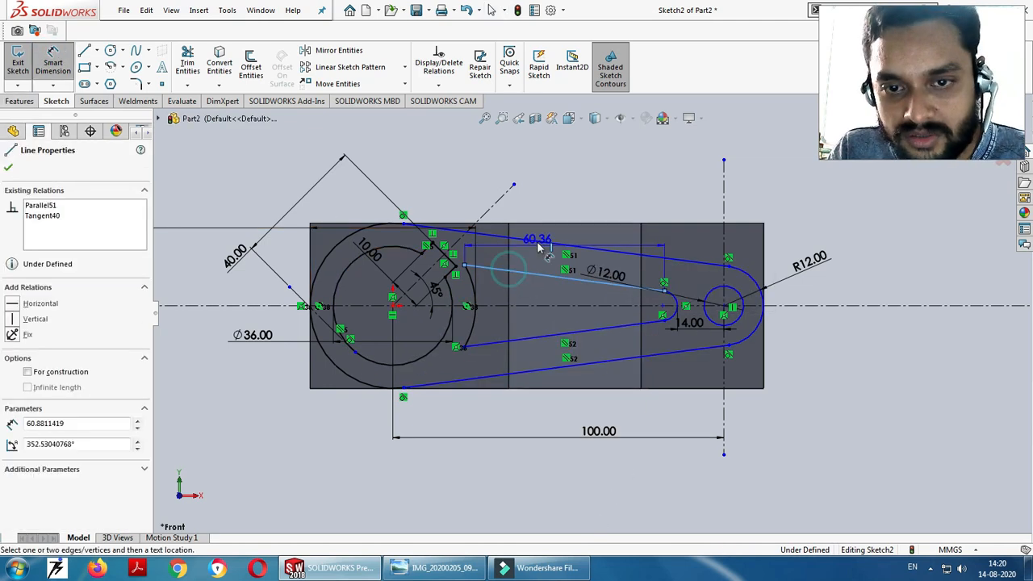
click(539, 243)
click(557, 198)
text(8)
key(Return)
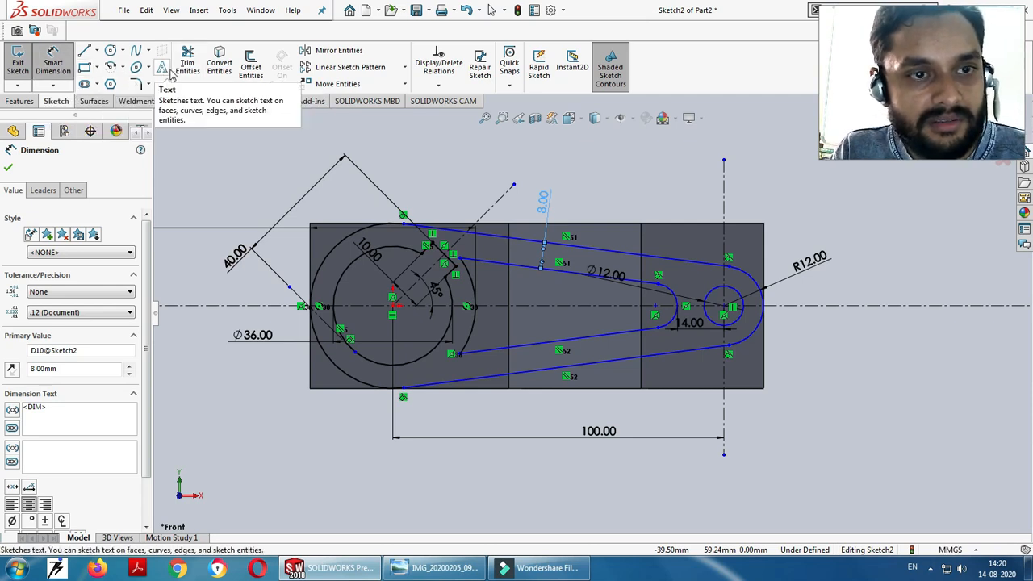
Add an 8 mm dimension between the lower slot line and the lower outer edge line
click(187, 71)
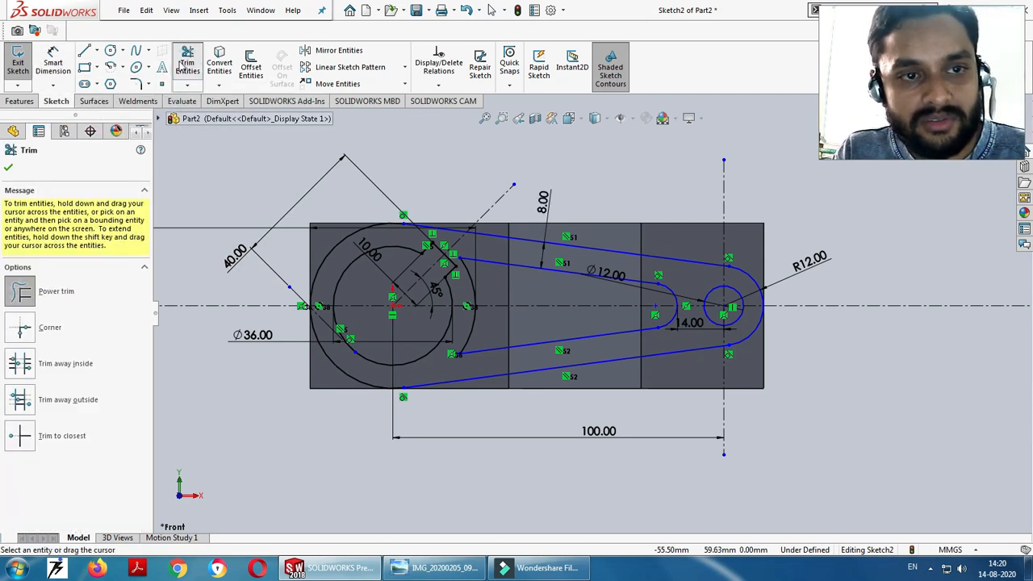
click(52, 65)
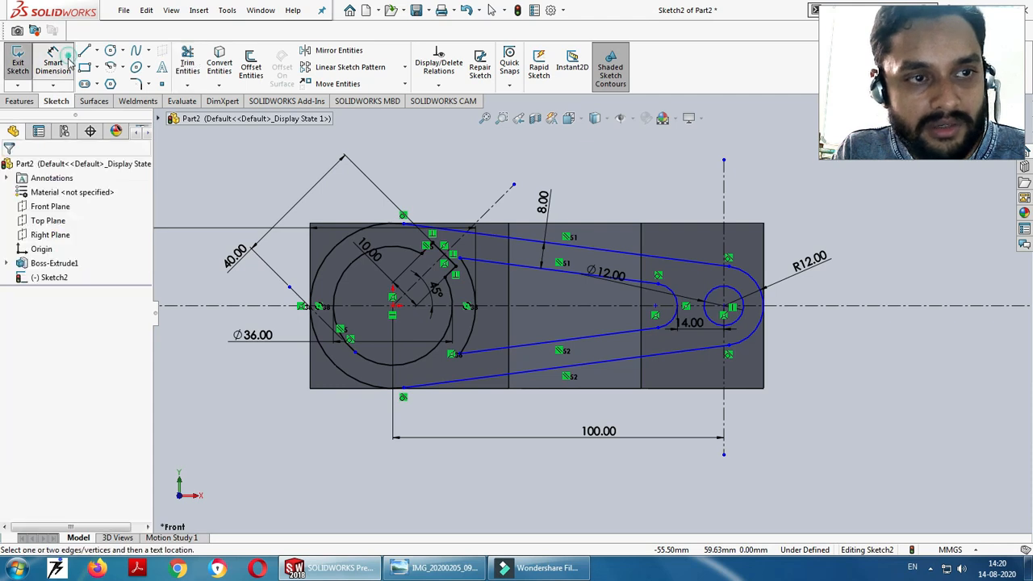
click(534, 373)
click(527, 345)
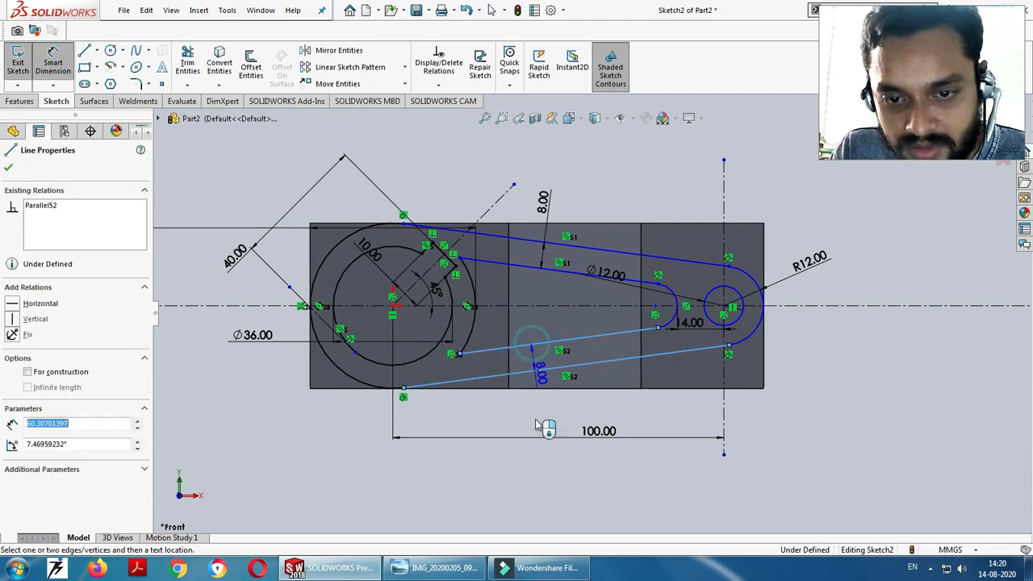
click(534, 419)
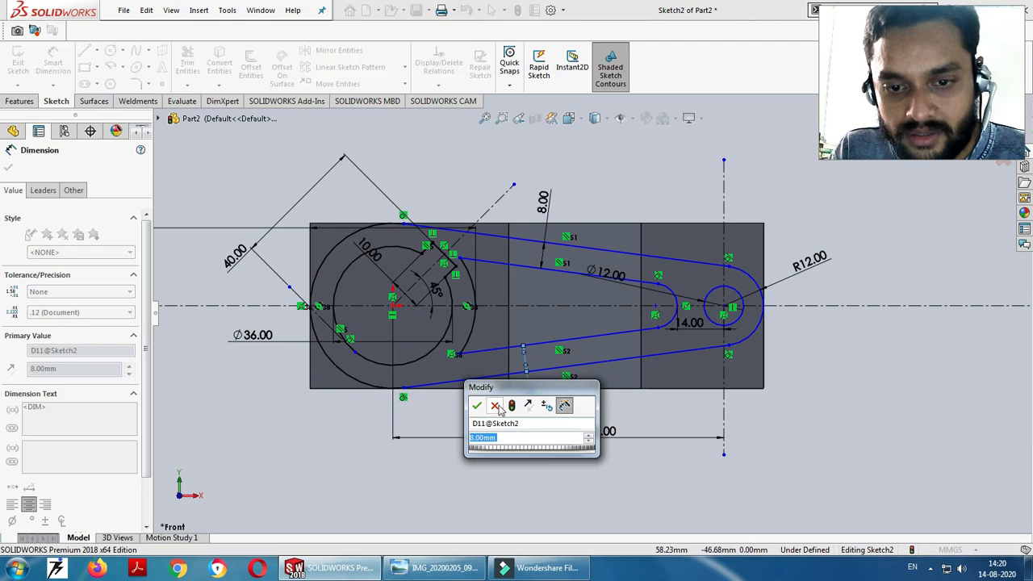
click(476, 407)
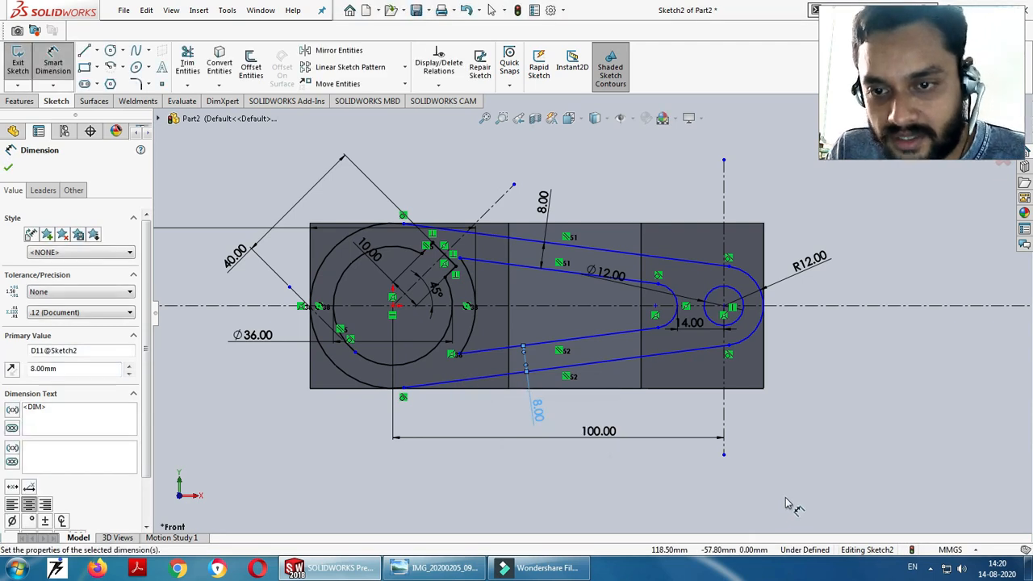
key(Escape)
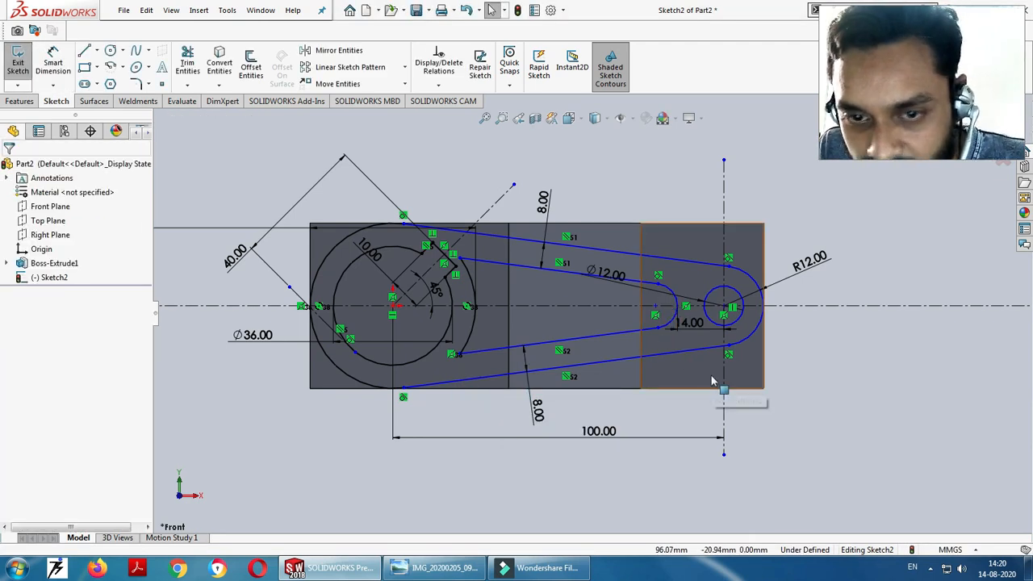
Make the 12 mm hole's centre point coincident with the vertical centerline
click(724, 306)
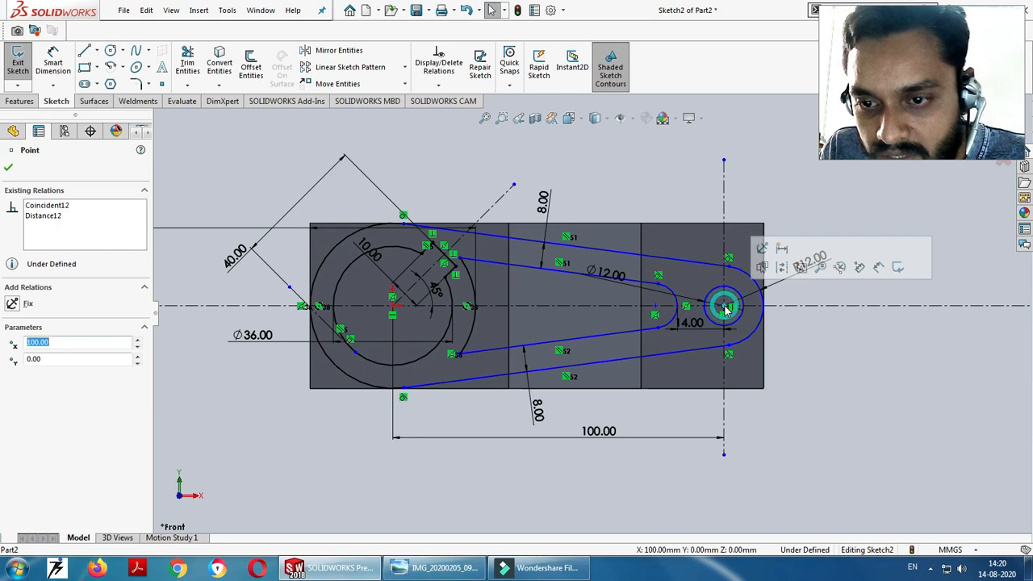
ctrl+click(724, 238)
click(783, 174)
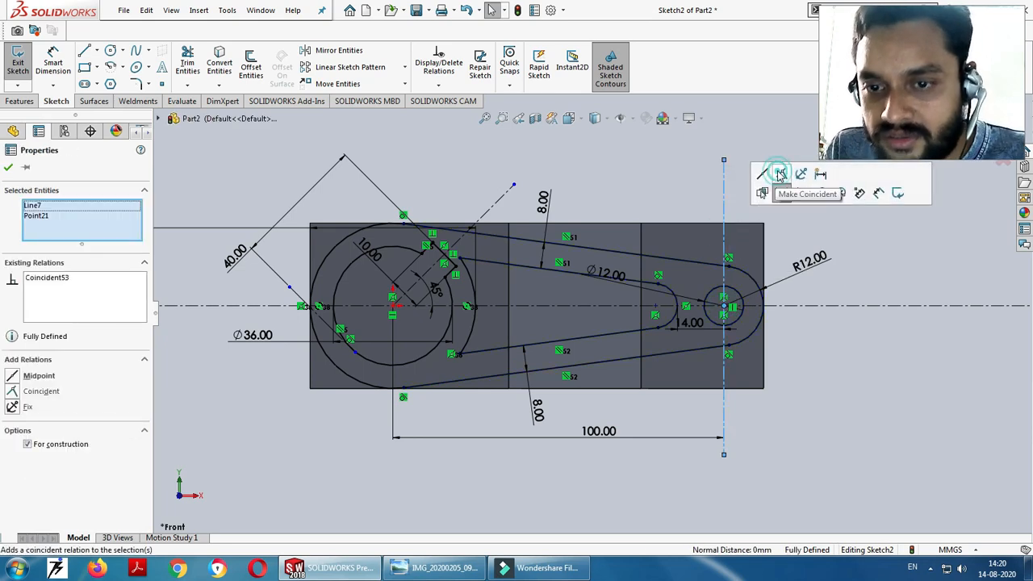
click(787, 465)
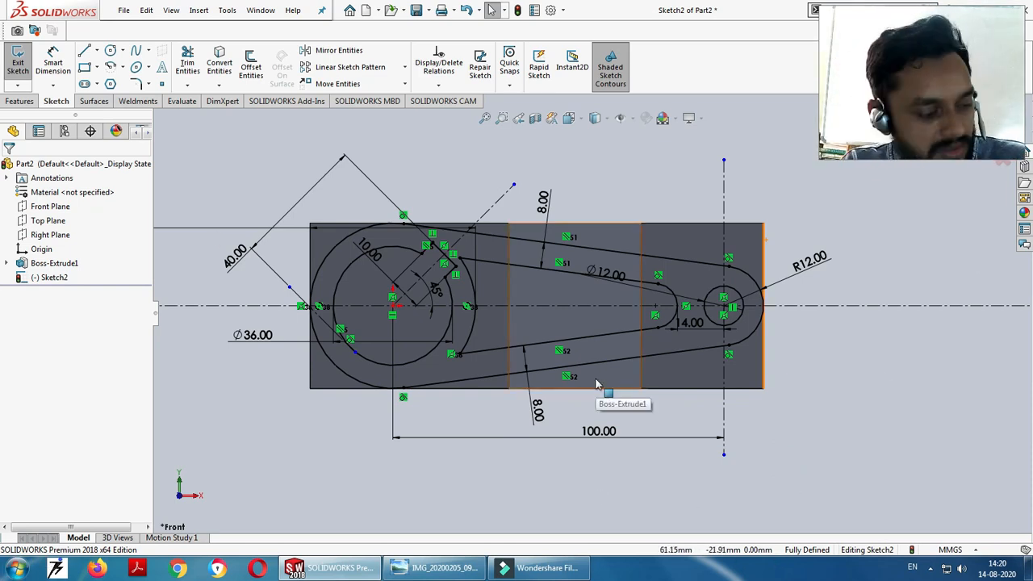
Check the reference drawing and fillet the inner slot's two corners nearest the large bore with a 5 mm radius
key(alt+Tab)
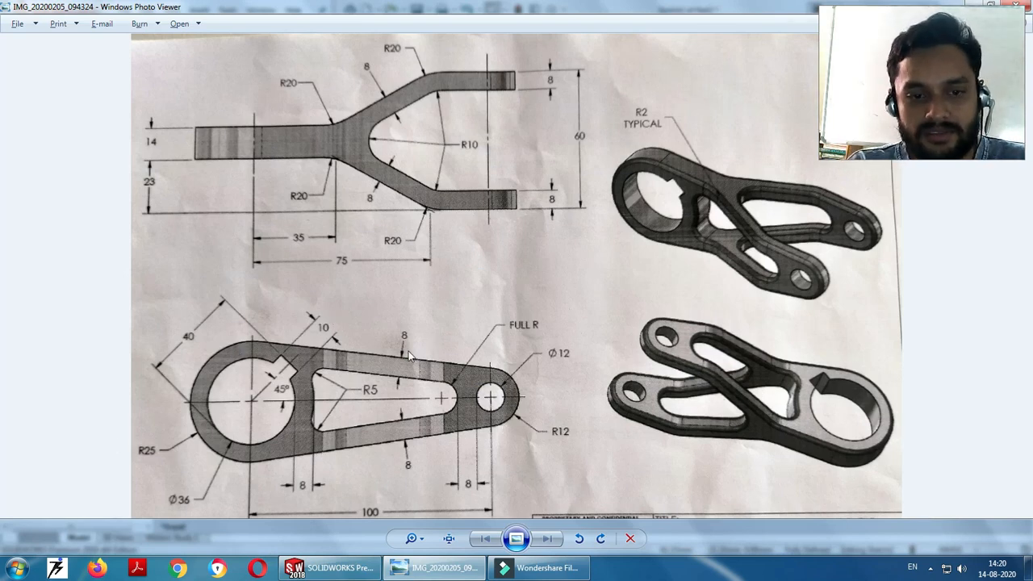
key(alt+Tab)
key(alt+Tab)
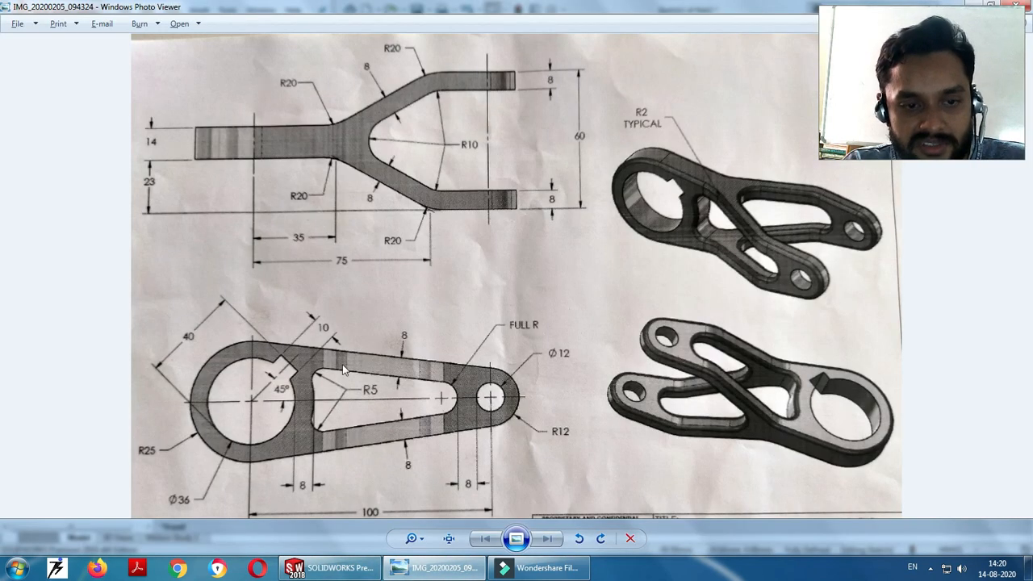
key(alt+Tab)
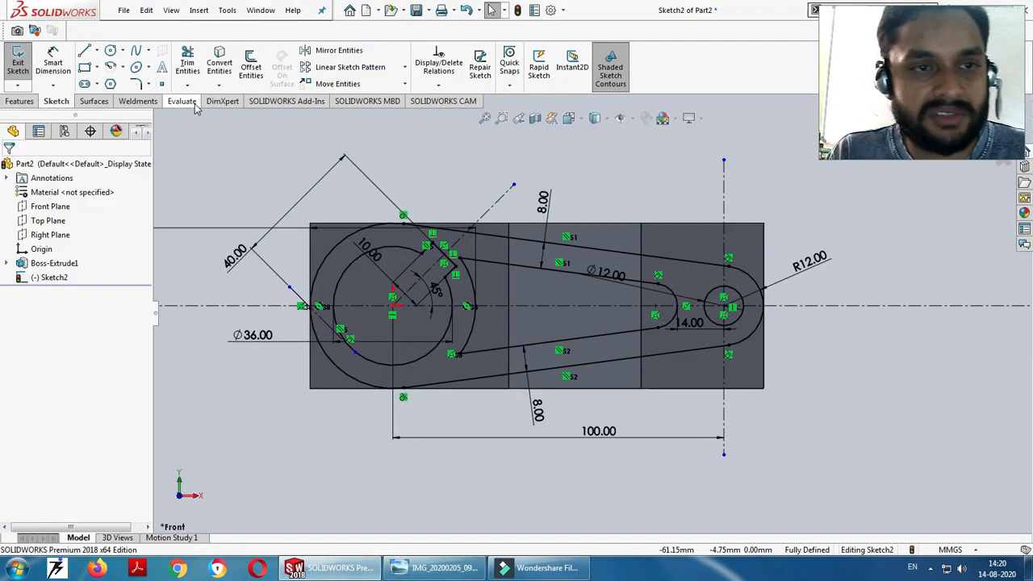
click(136, 84)
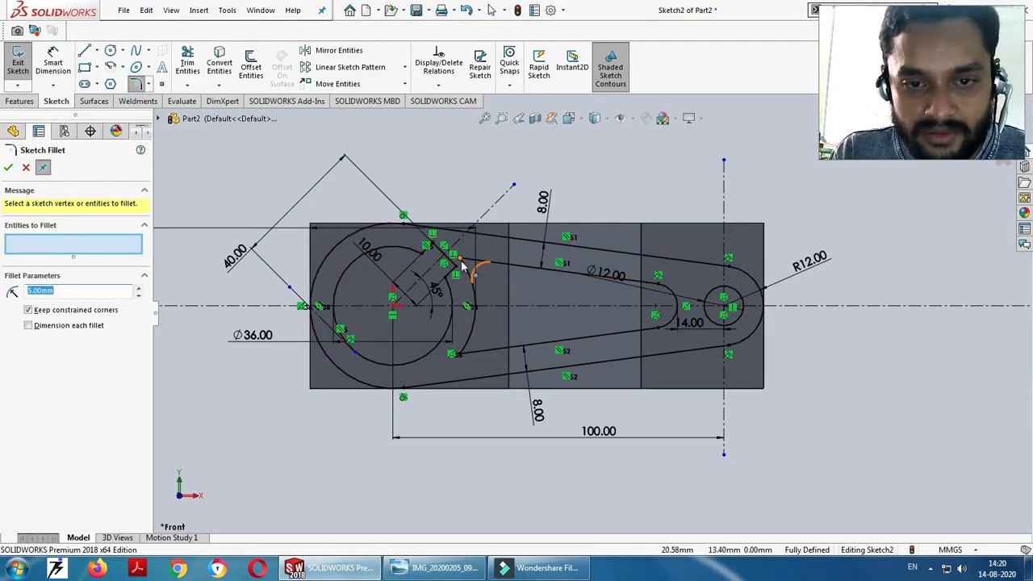
click(462, 263)
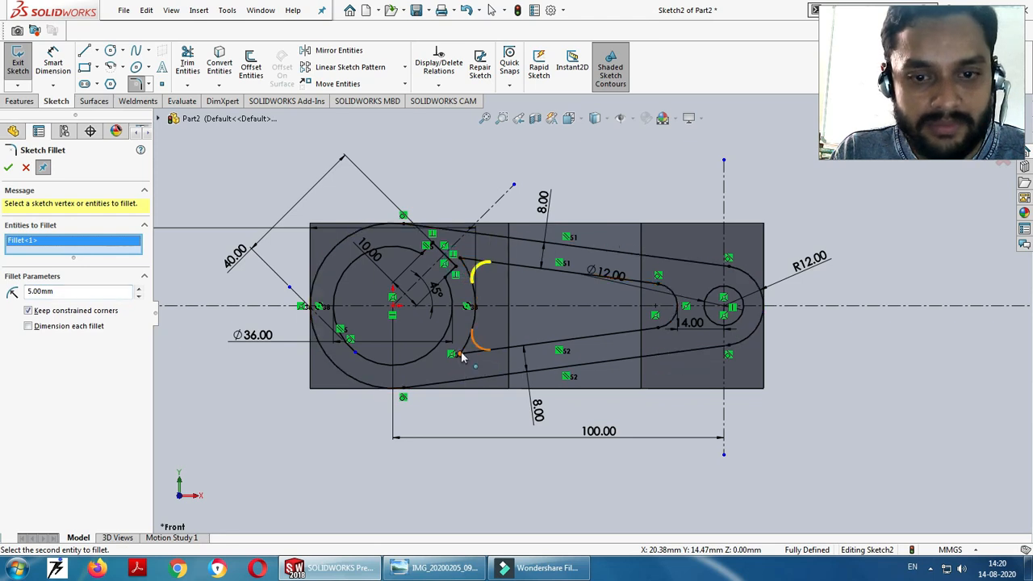
click(463, 356)
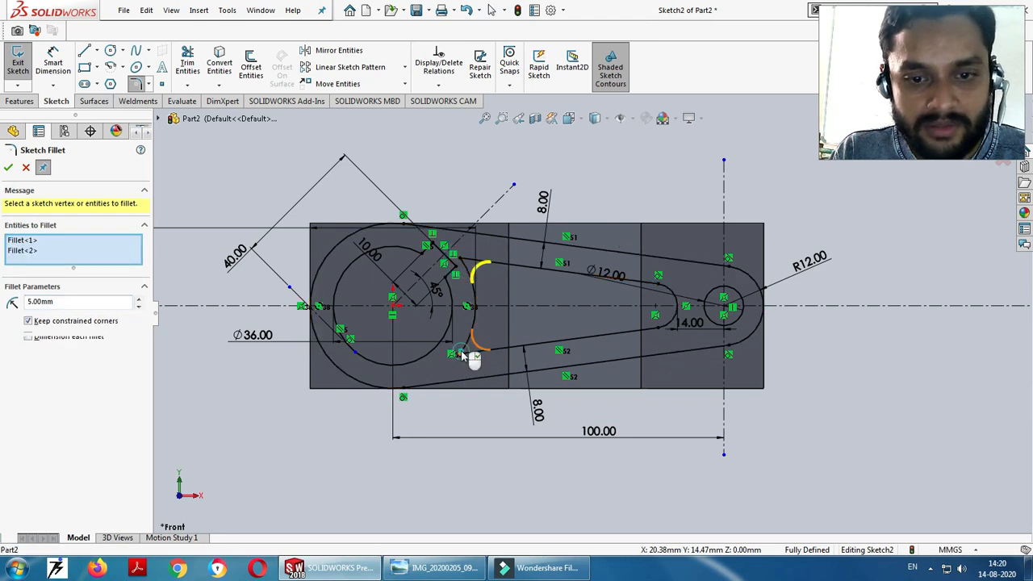
click(8, 167)
key(alt+Tab)
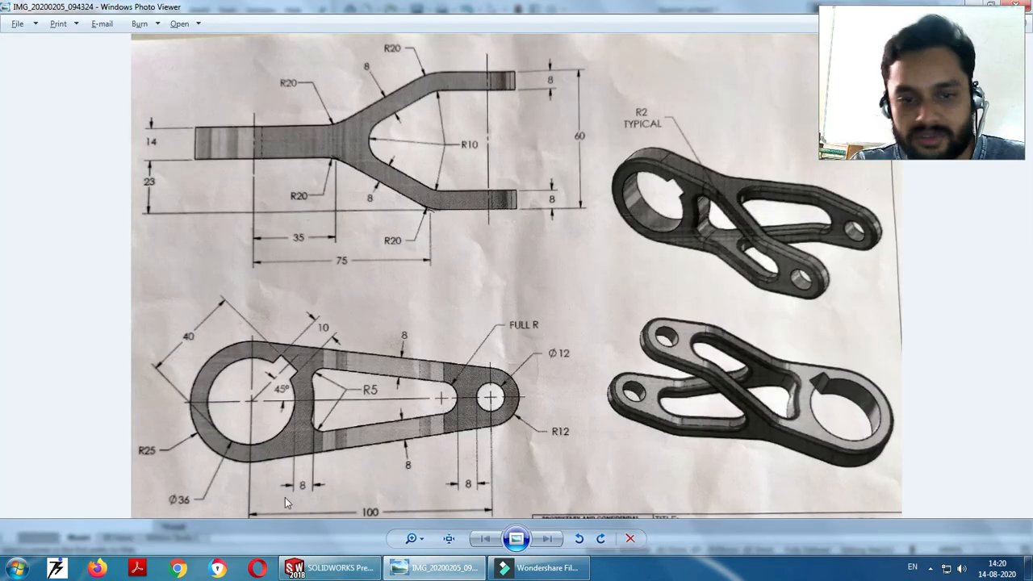
key(alt+Tab)
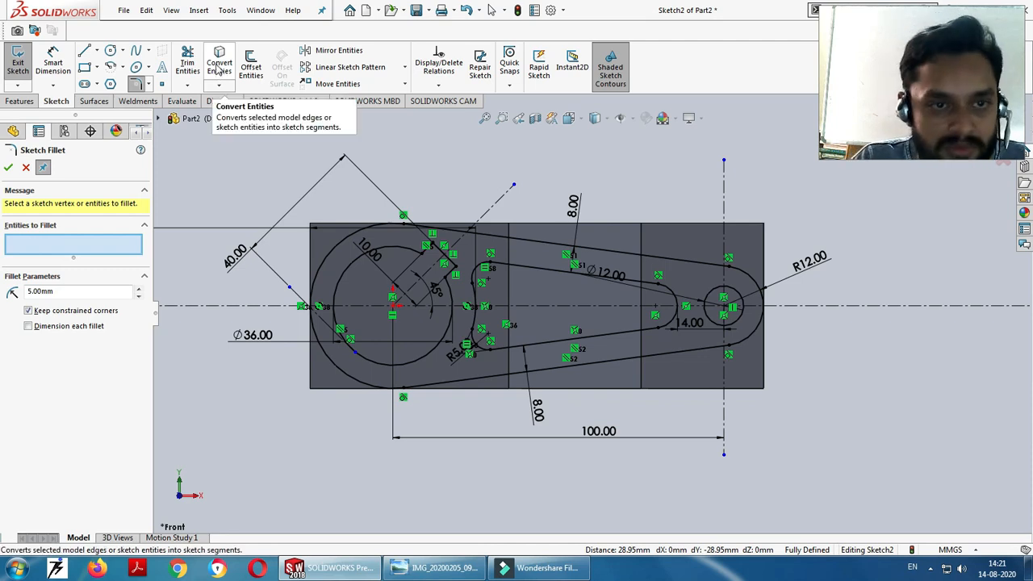
click(229, 84)
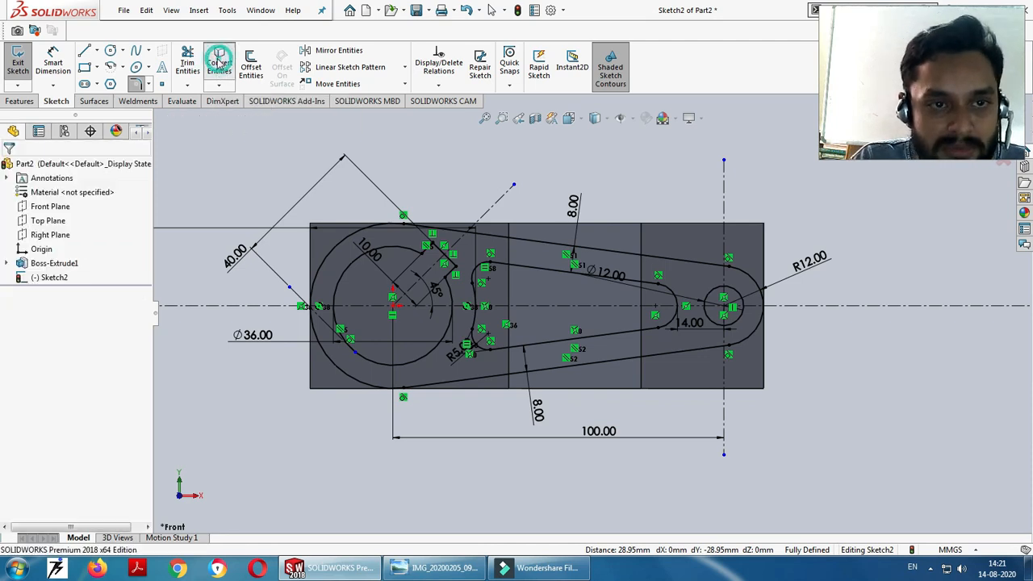
click(343, 229)
click(554, 225)
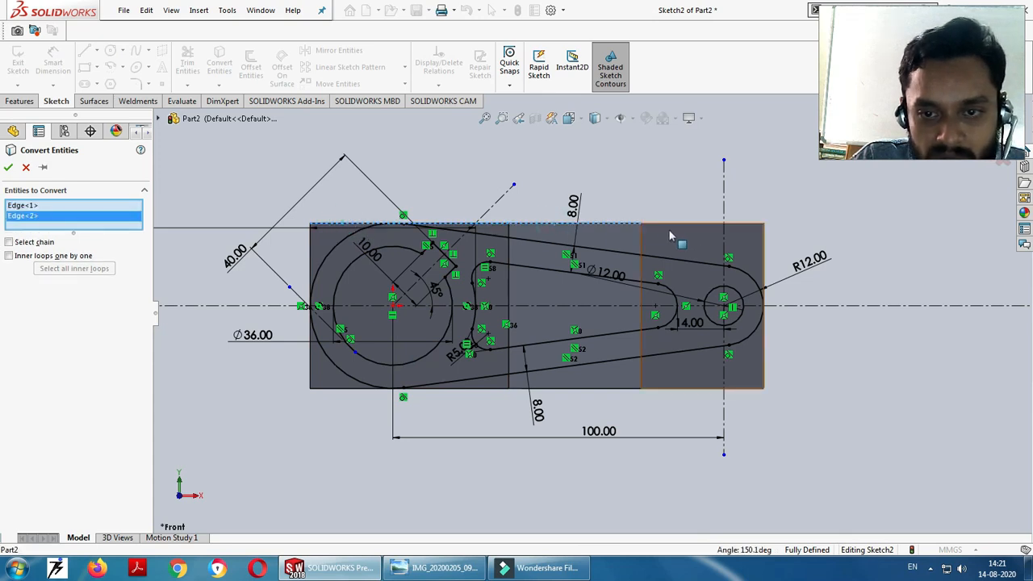
click(676, 224)
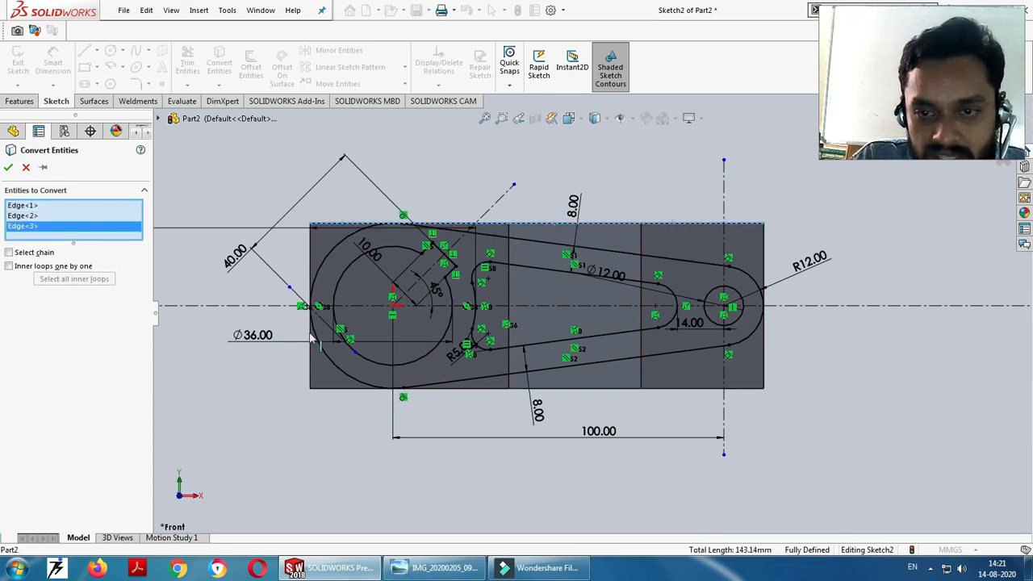
click(310, 240)
click(336, 387)
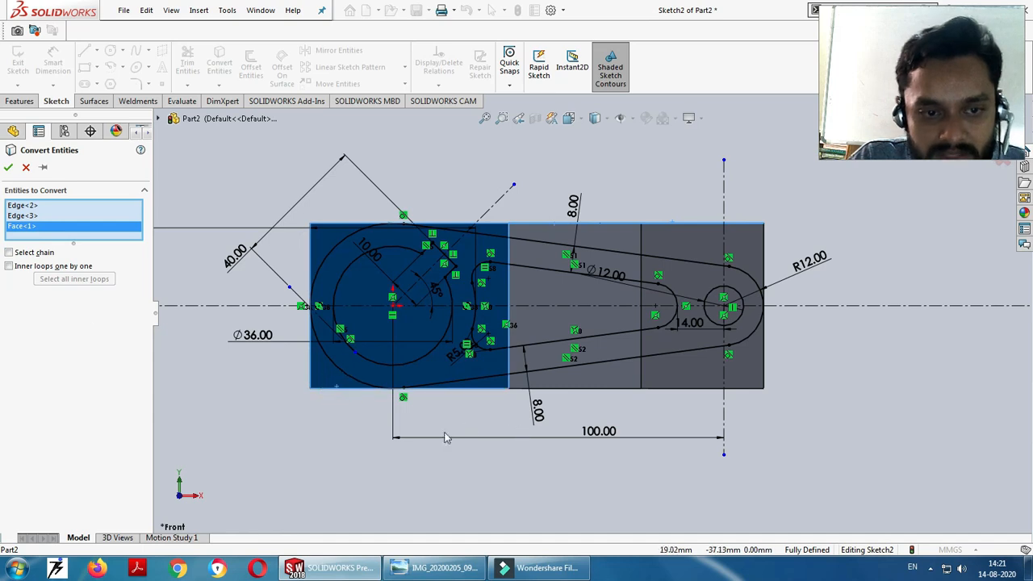
right_click(48, 233)
click(66, 251)
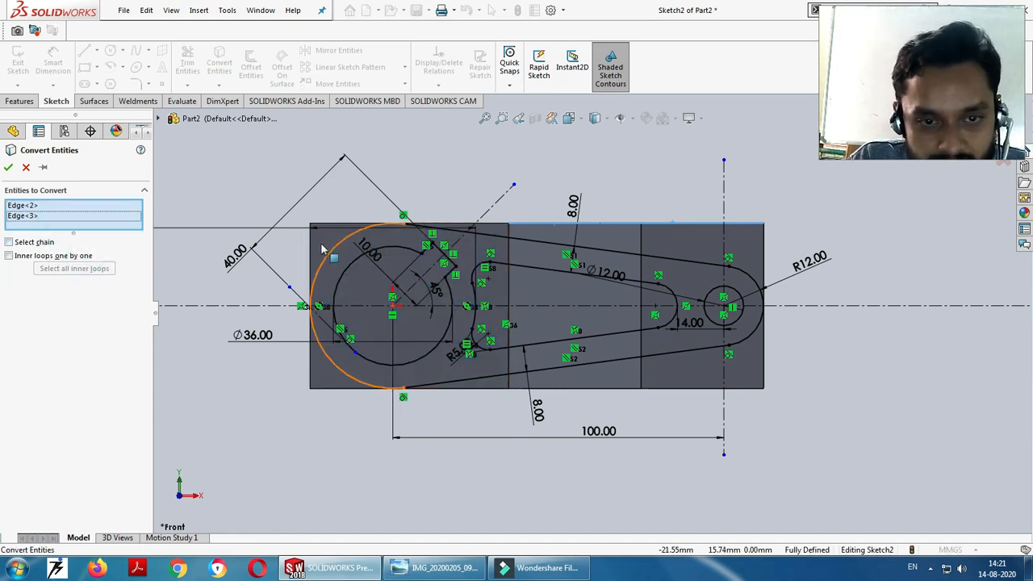
right_click(28, 211)
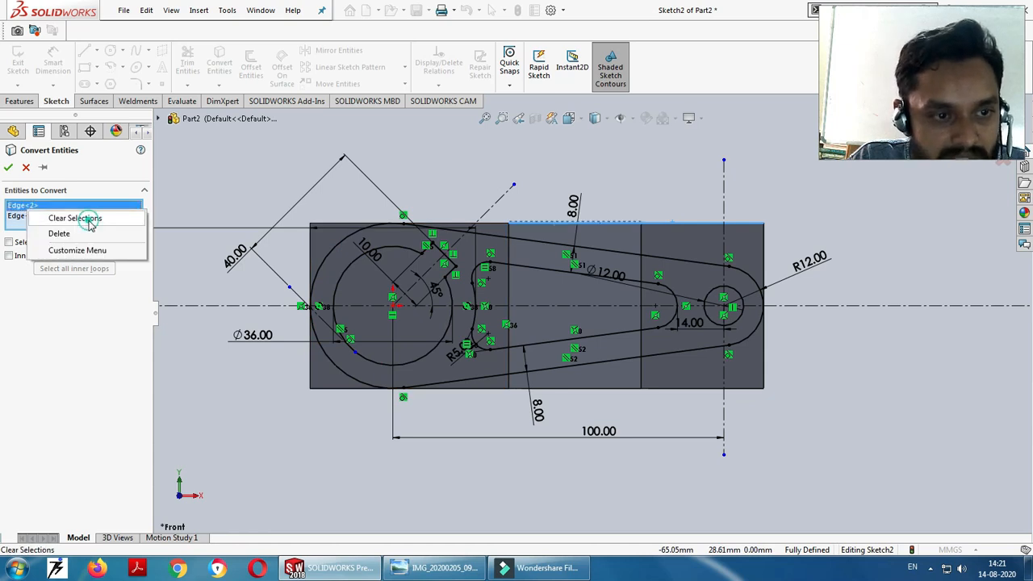
click(55, 218)
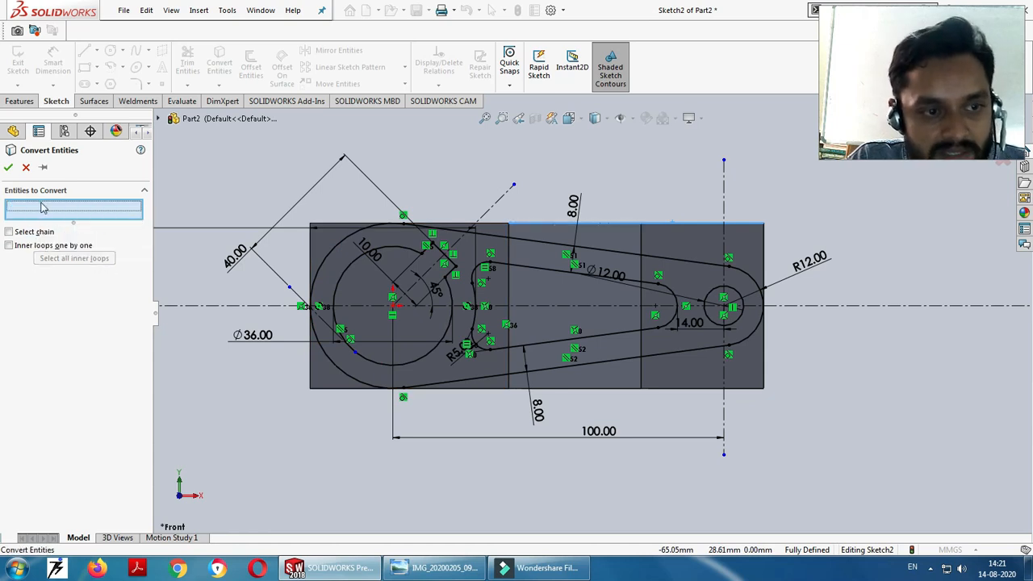
Convert the eight outer boundary edges of the forked block into entities of the profile sketch and exit the sketch
click(330, 229)
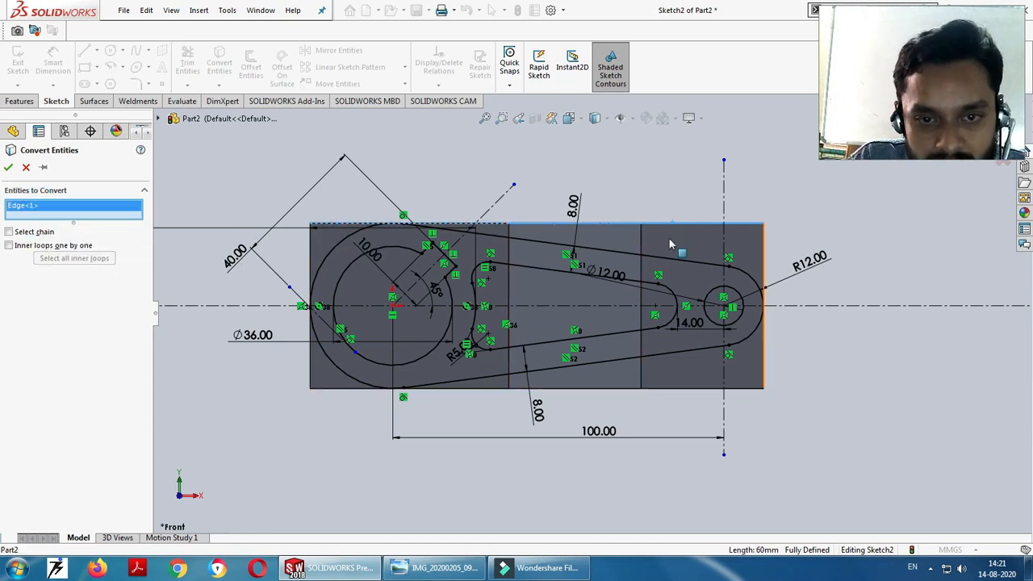
click(550, 228)
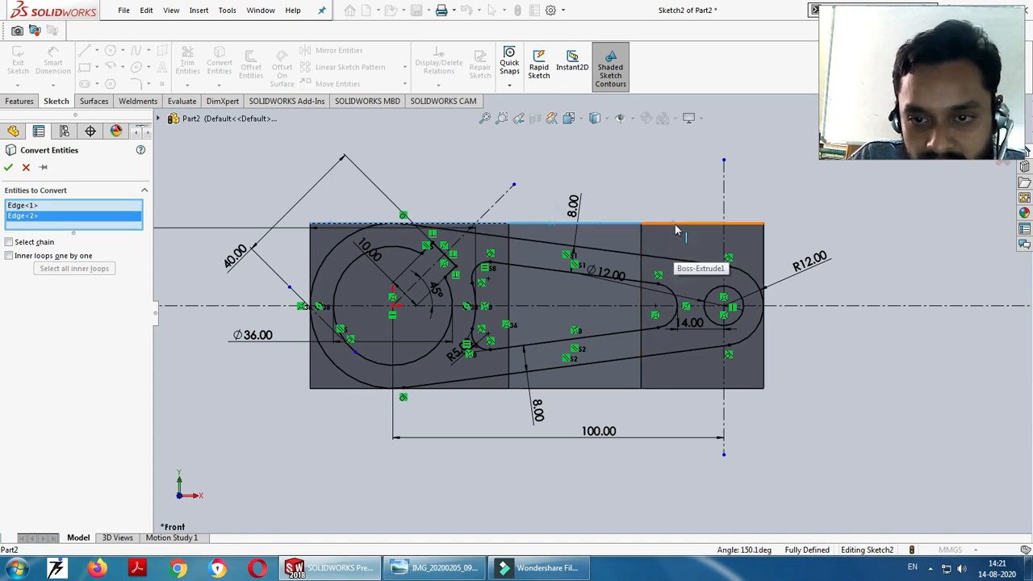
click(676, 226)
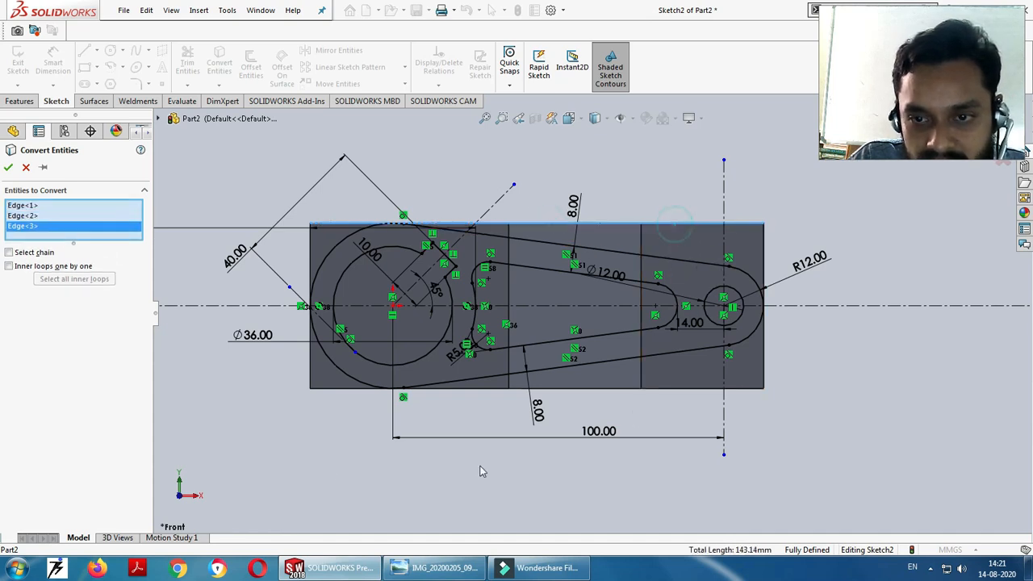
click(310, 260)
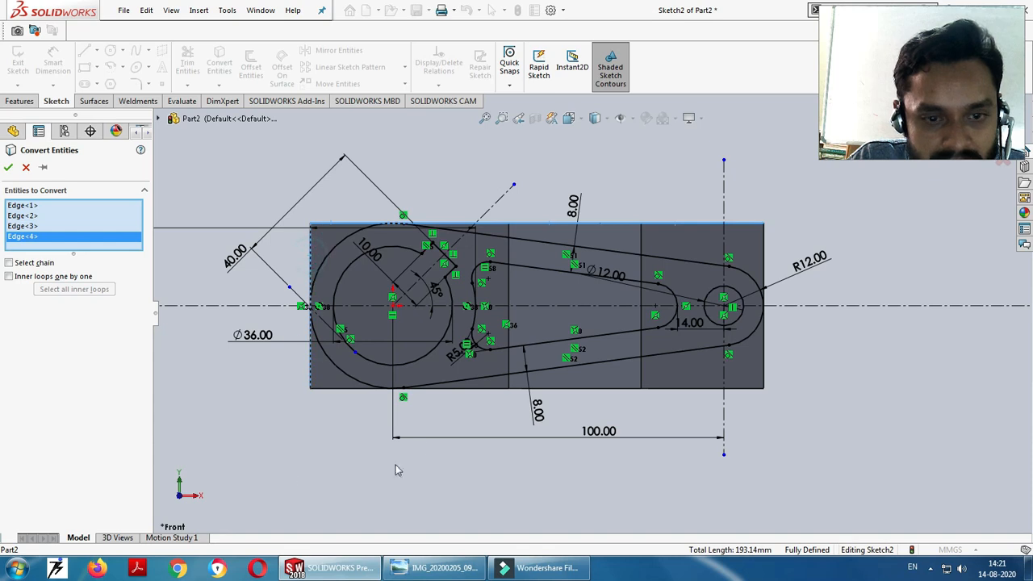
click(466, 389)
click(578, 389)
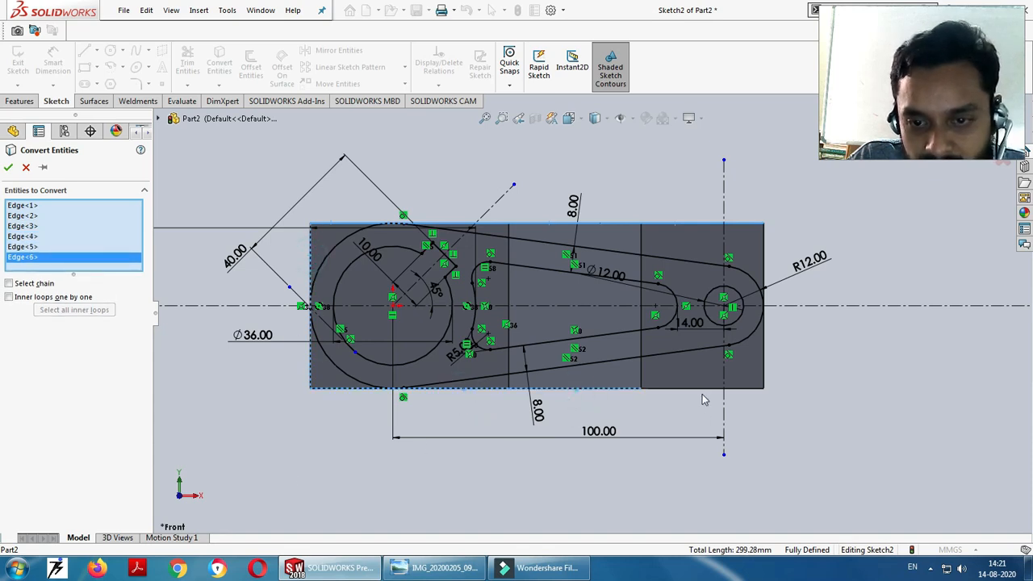
click(690, 395)
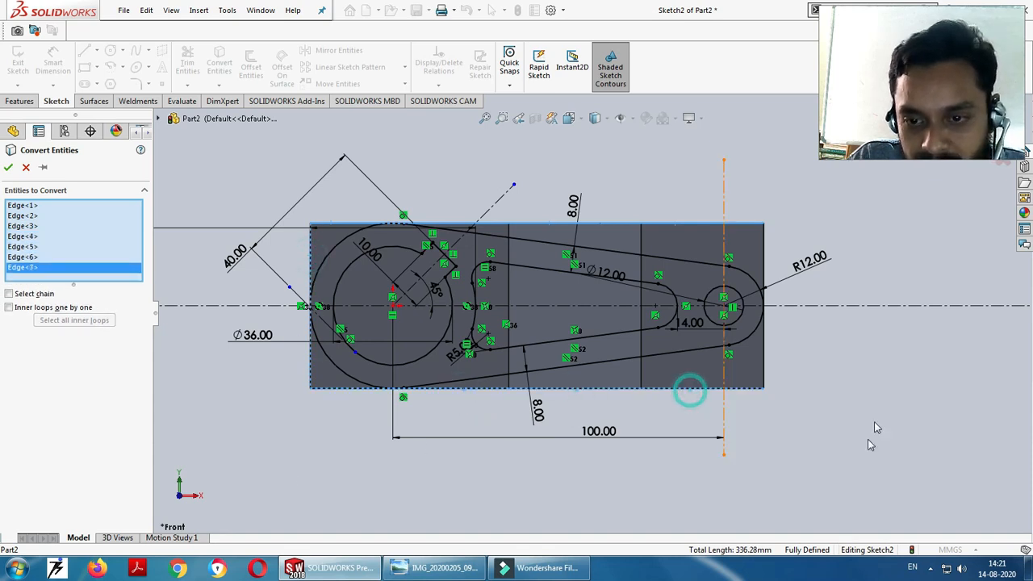
click(765, 358)
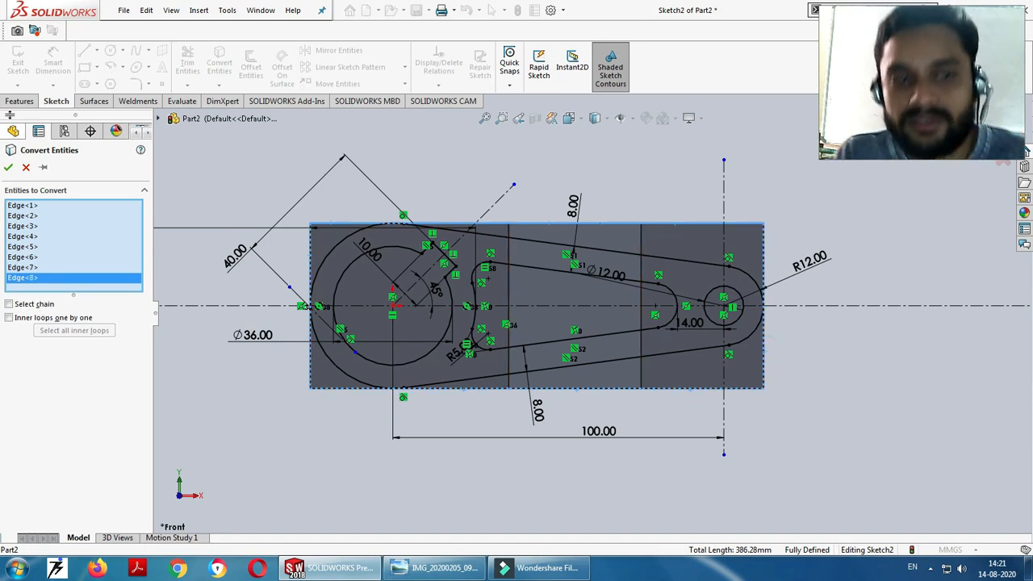
click(8, 168)
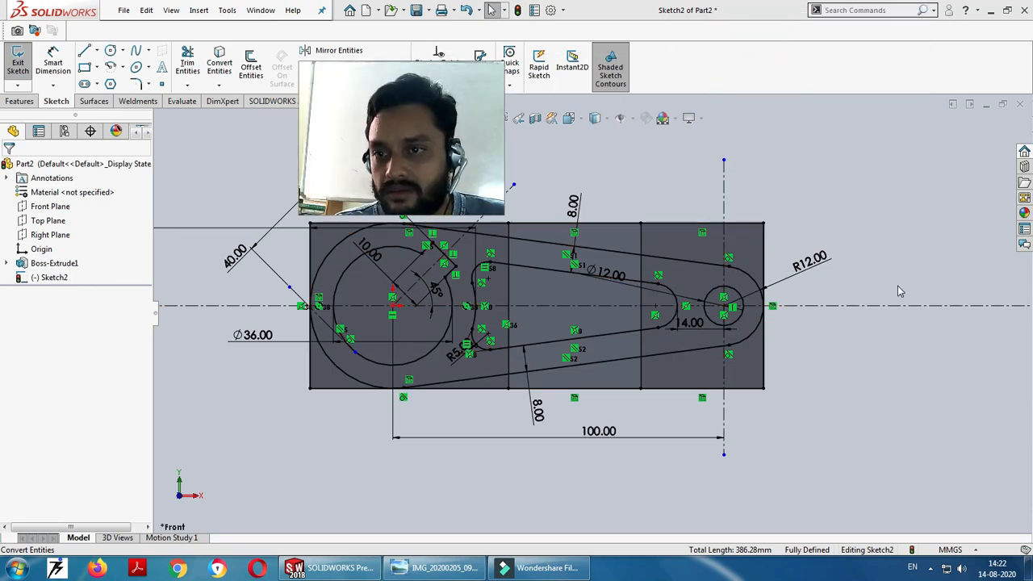
click(757, 481)
scroll(768, 444, up, 4)
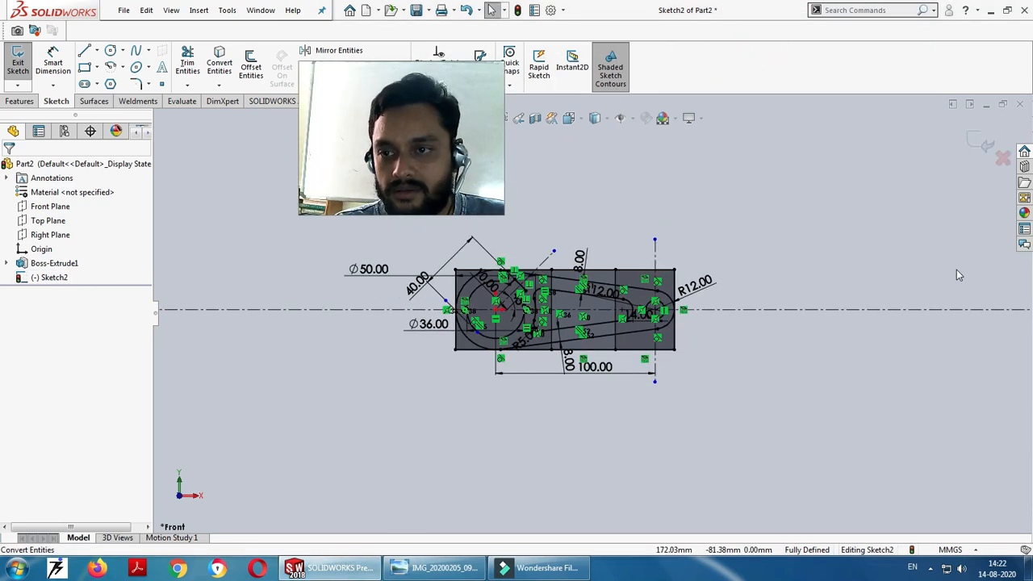
click(980, 143)
Examine the forked body with the profile sketch lying through it from several angles
scroll(539, 310, down, 7)
scroll(740, 324, up, 3)
middle_drag(768, 385, 705, 325)
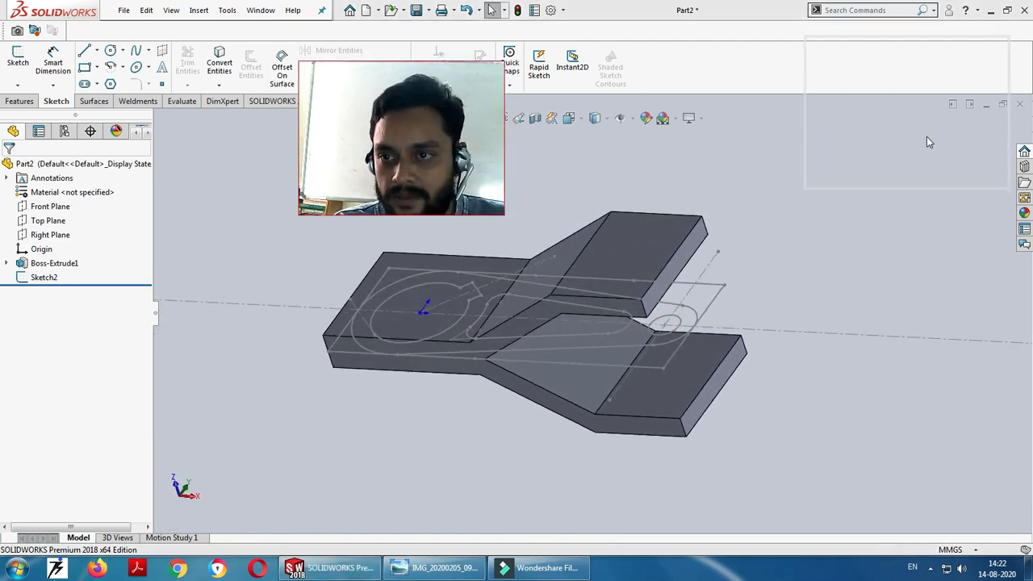
middle_drag(669, 396, 675, 299)
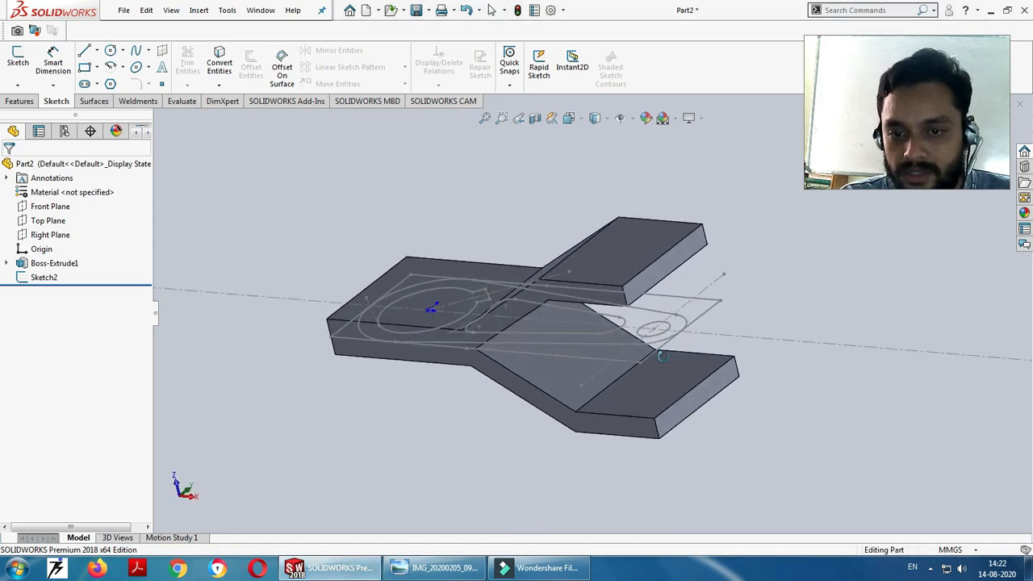
middle_drag(619, 333, 576, 538)
scroll(616, 382, down, 5)
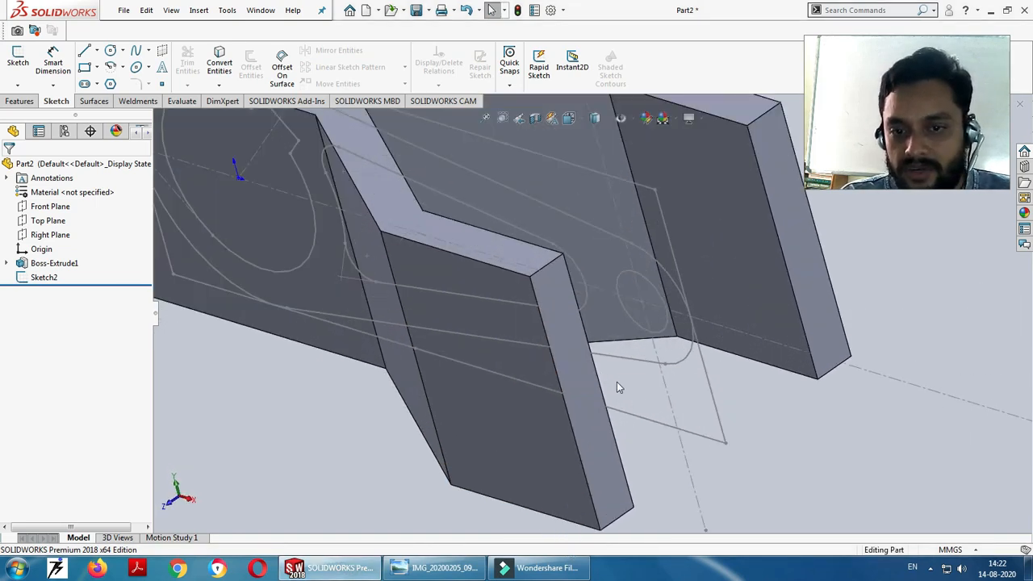
click(553, 411)
scroll(794, 454, up, 4)
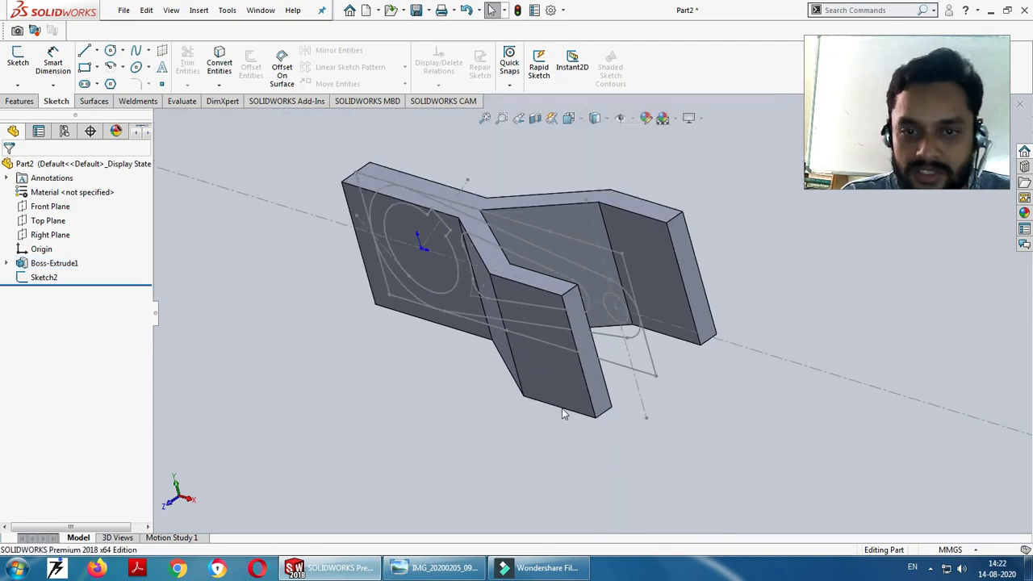
middle_drag(587, 419, 548, 413)
Start an extruded cut from the profile sketch with the keyed bore contour, extending Through All - Both
click(18, 103)
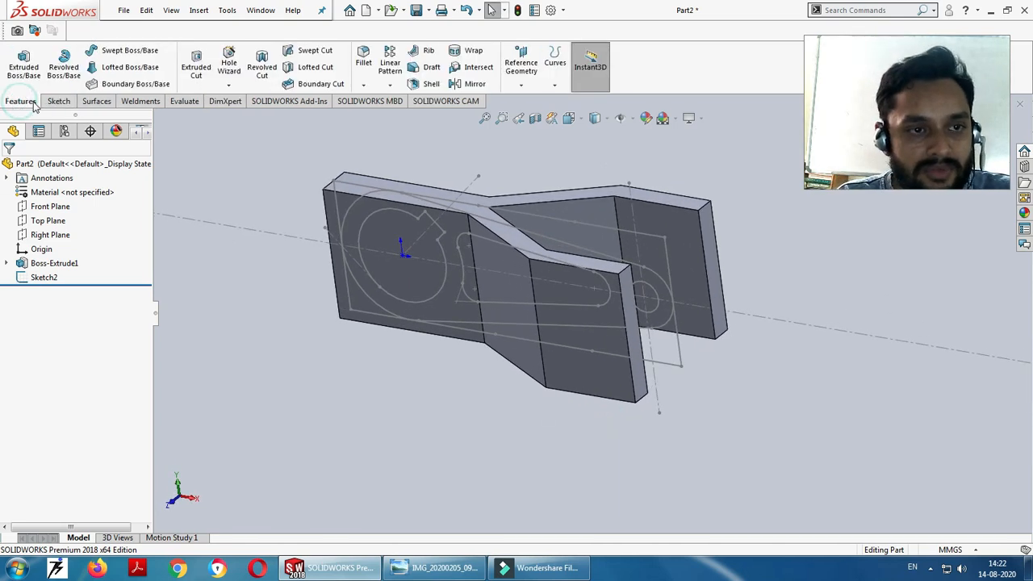
click(196, 64)
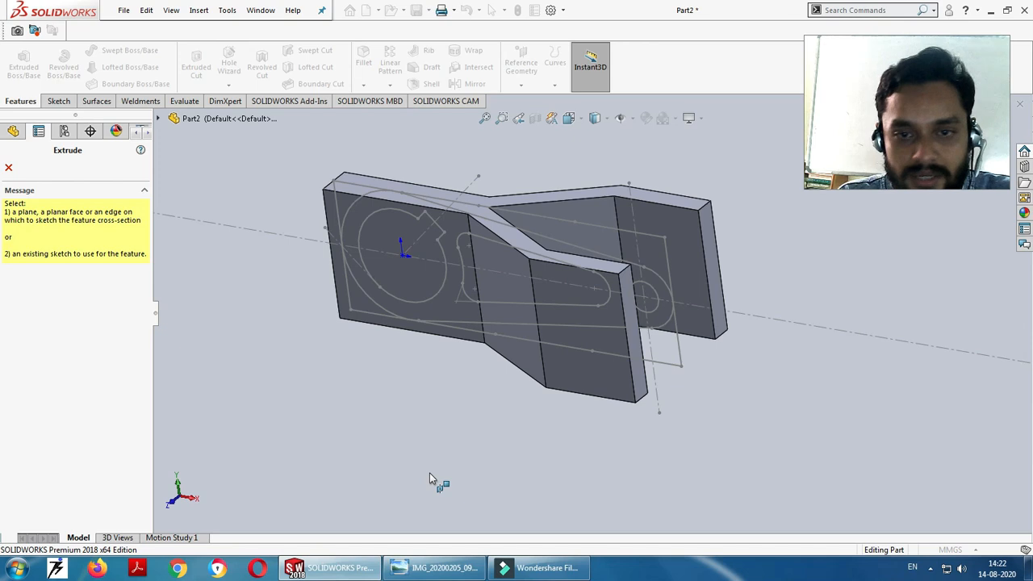
click(378, 211)
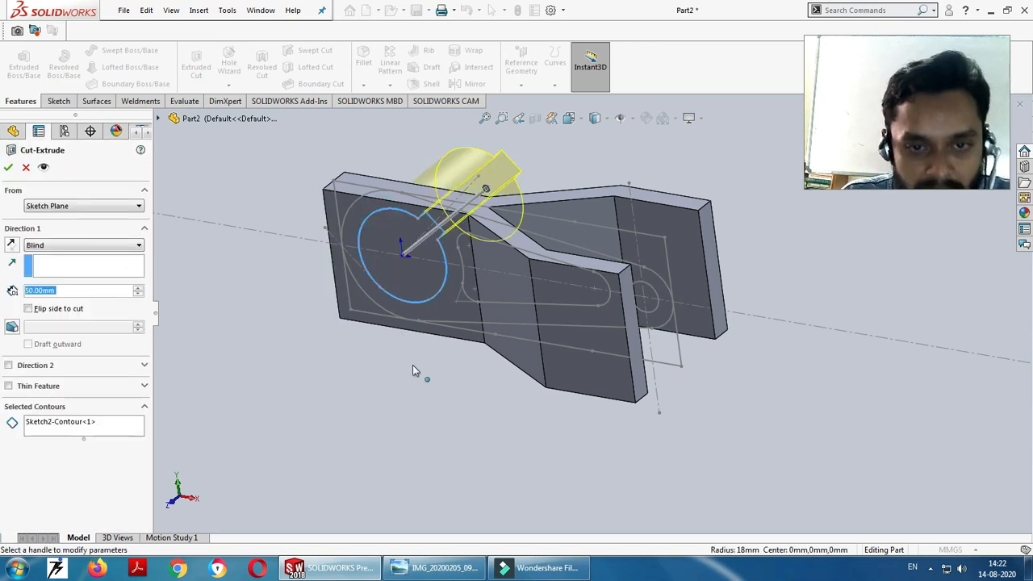
click(58, 247)
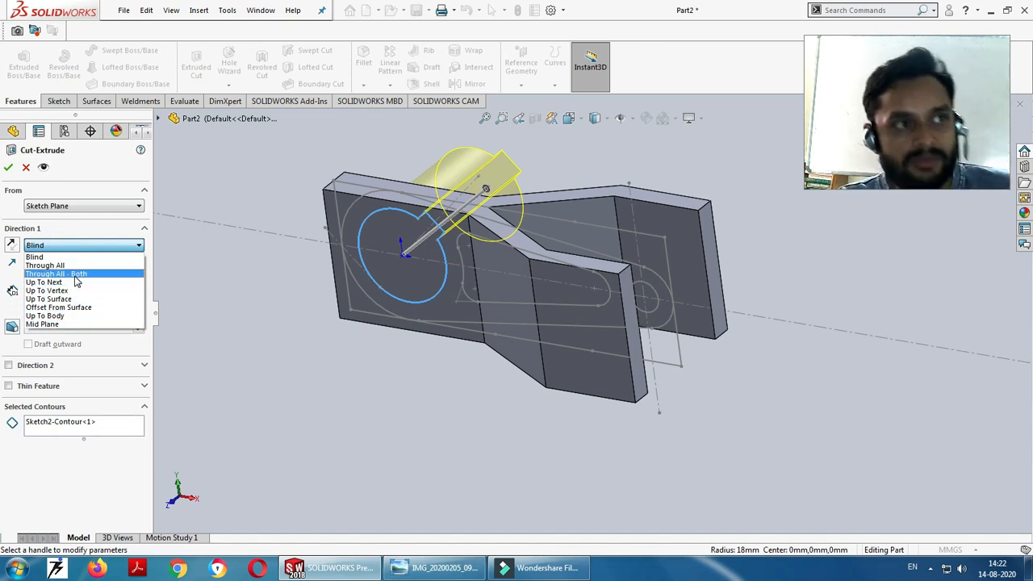
click(56, 274)
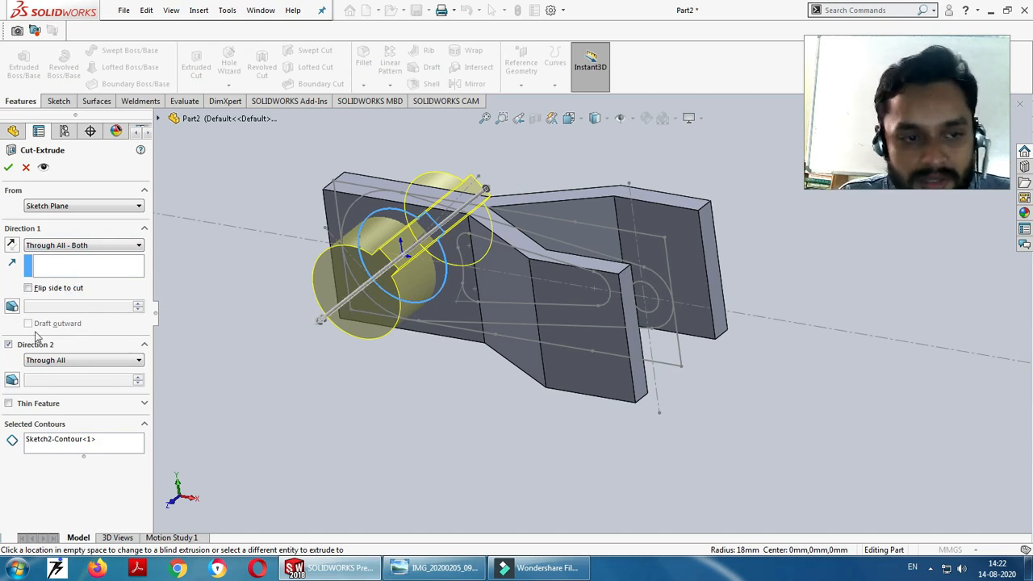
Add the inner slot and the 12 mm hole to the cut's selected contours
middle_drag(759, 411, 727, 412)
click(58, 450)
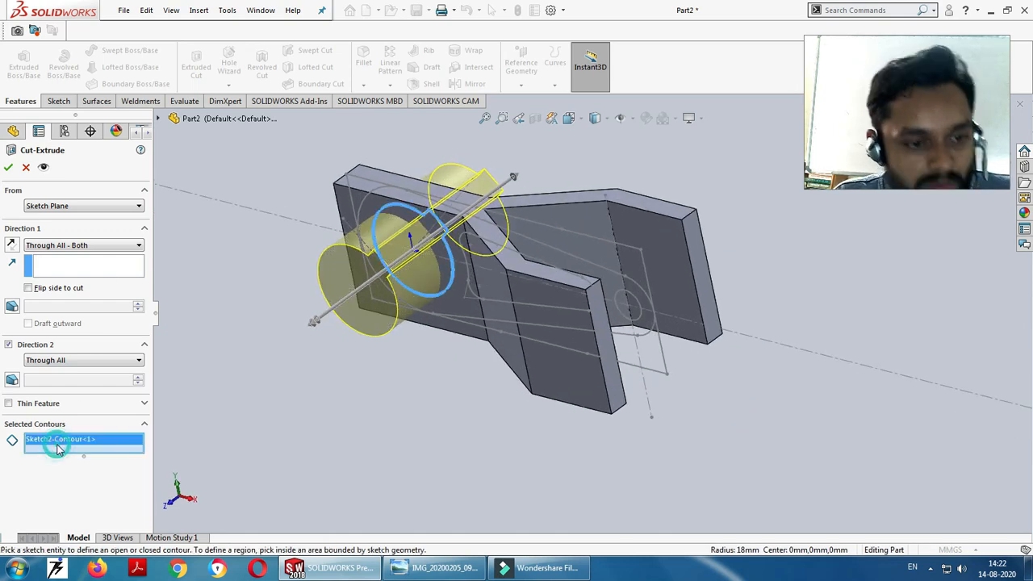
middle_drag(581, 450, 605, 375)
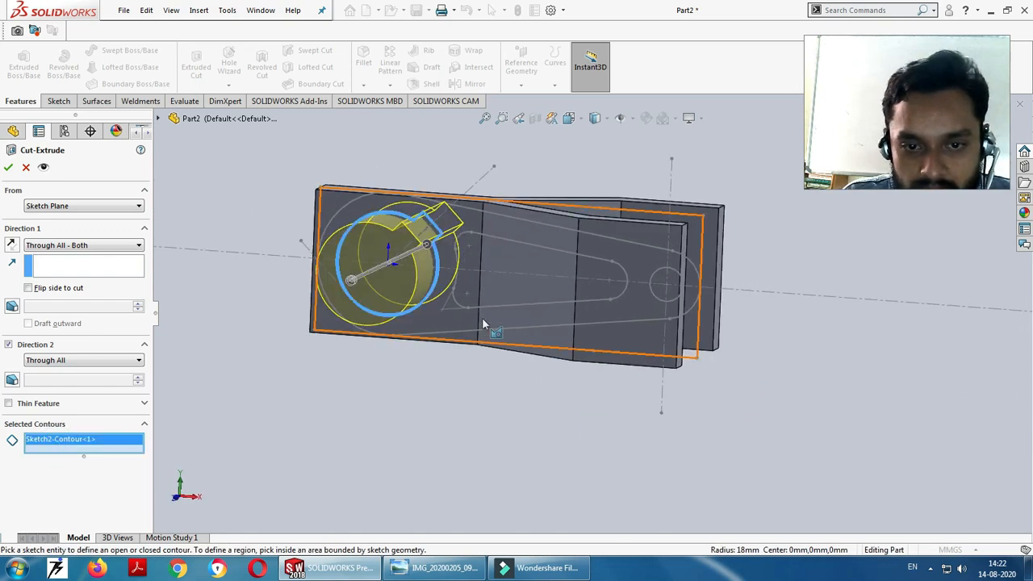
click(599, 300)
mouse_move(746, 347)
middle_down()
mouse_move(738, 404)
mouse_move(765, 412)
mouse_move(690, 331)
mouse_move(745, 418)
mouse_move(824, 339)
mouse_move(842, 346)
mouse_move(808, 355)
middle_up()
click(676, 305)
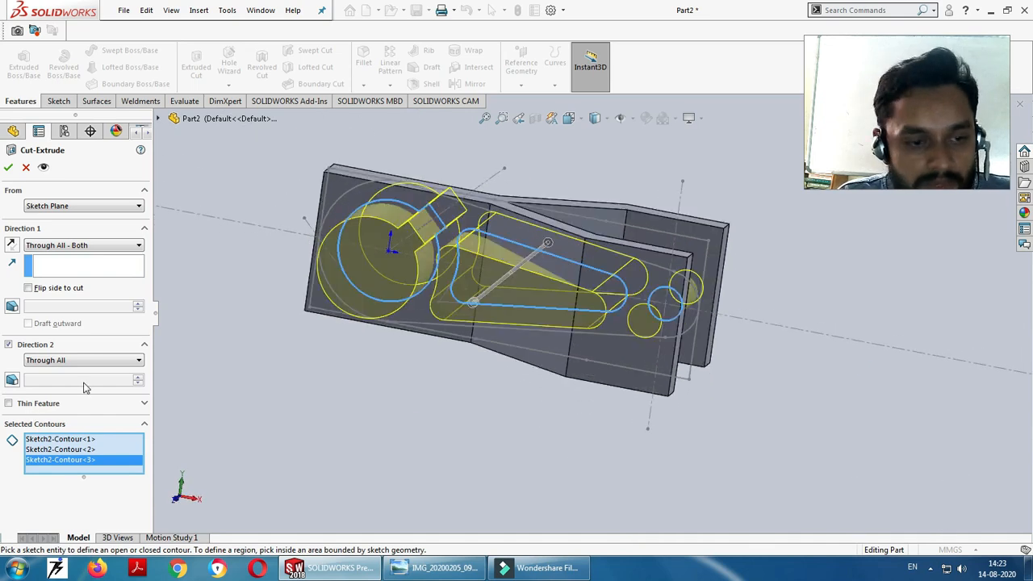
Add the four regions outside the lever outline to the cut and apply it
click(337, 191)
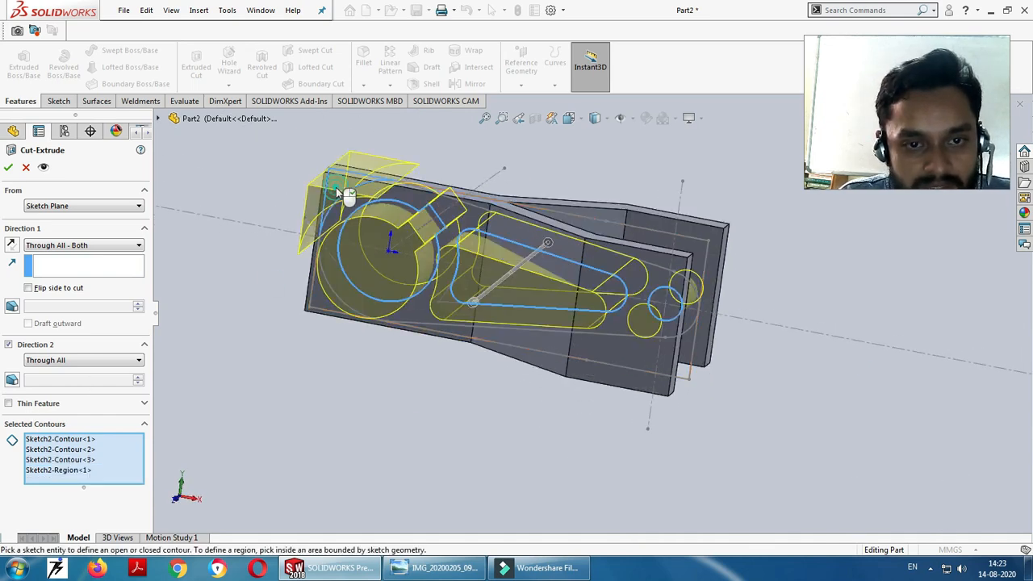
click(317, 304)
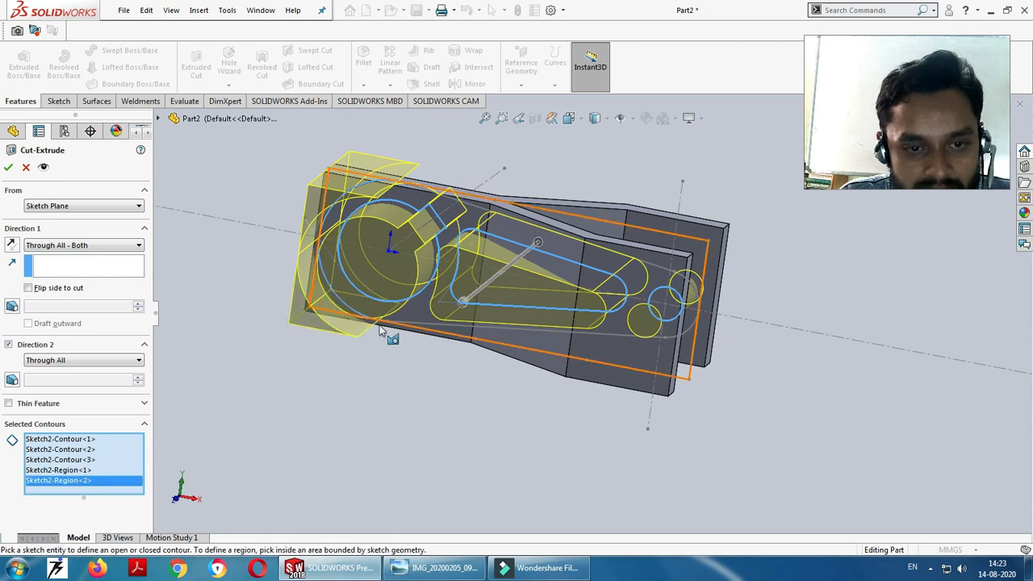
mouse_move(474, 341)
middle_down()
mouse_move(492, 311)
mouse_move(512, 317)
middle_up()
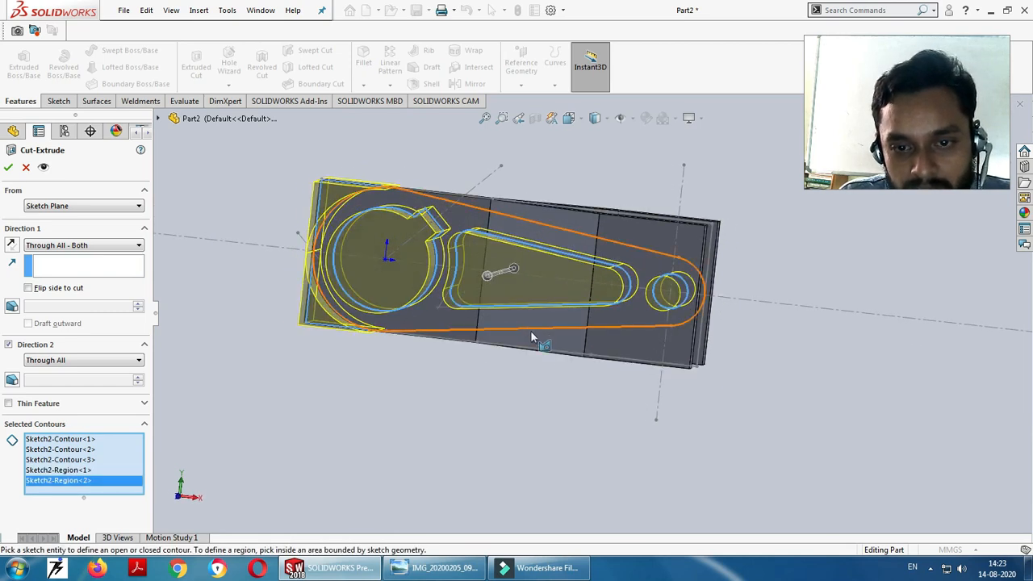
click(536, 339)
click(685, 242)
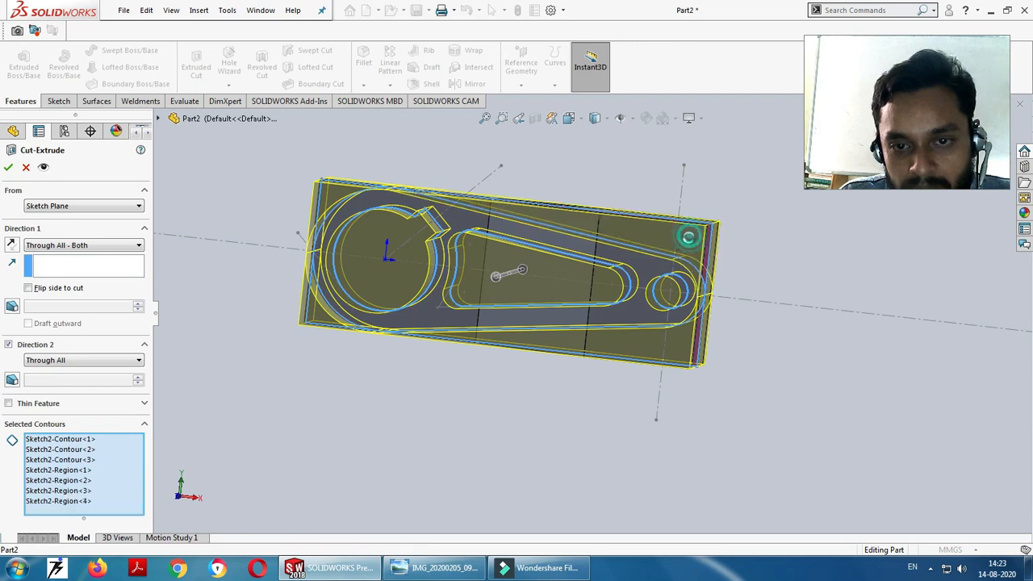
middle_drag(739, 357, 700, 363)
click(9, 168)
Examine the cut lever and check the reference drawing for the typical edge fillet radius
middle_drag(591, 338, 671, 428)
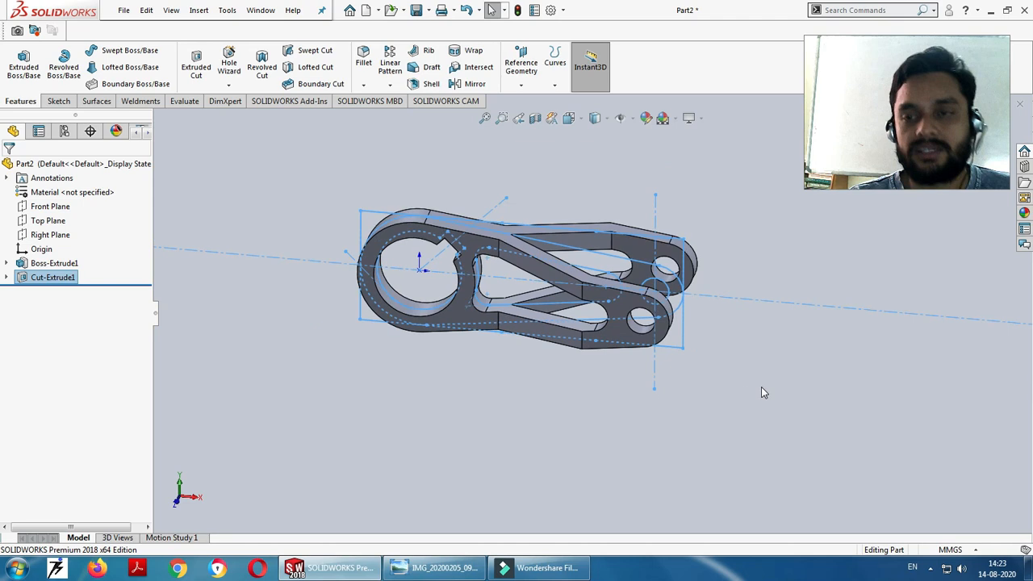
middle_drag(729, 316, 702, 339)
click(720, 393)
scroll(565, 275, down, 3)
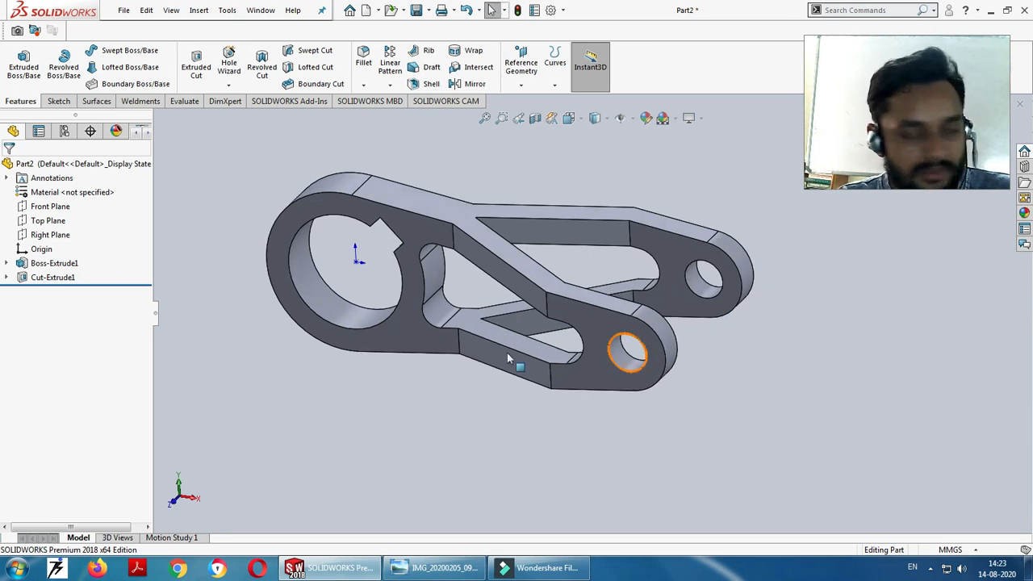
click(363, 85)
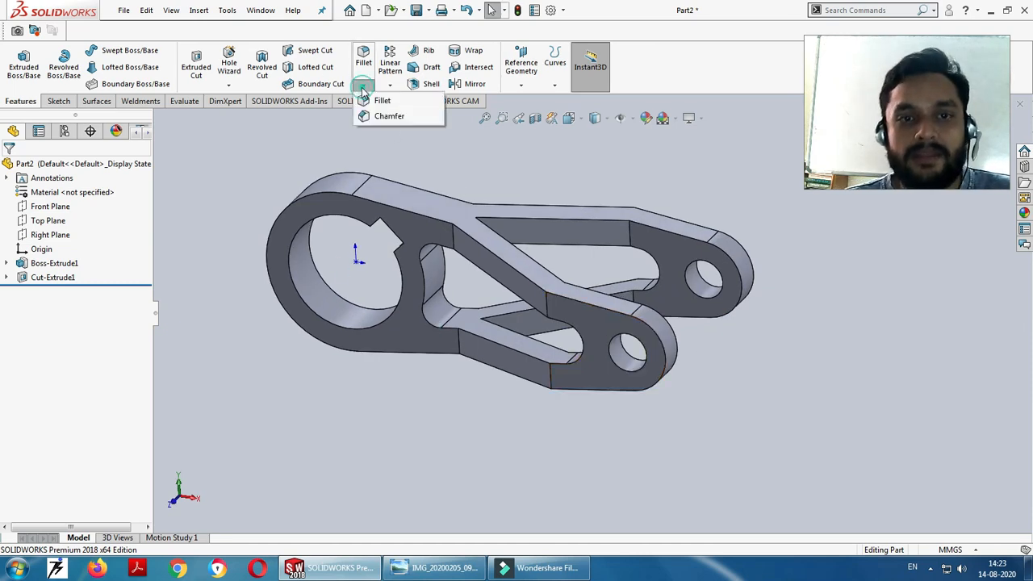
click(469, 163)
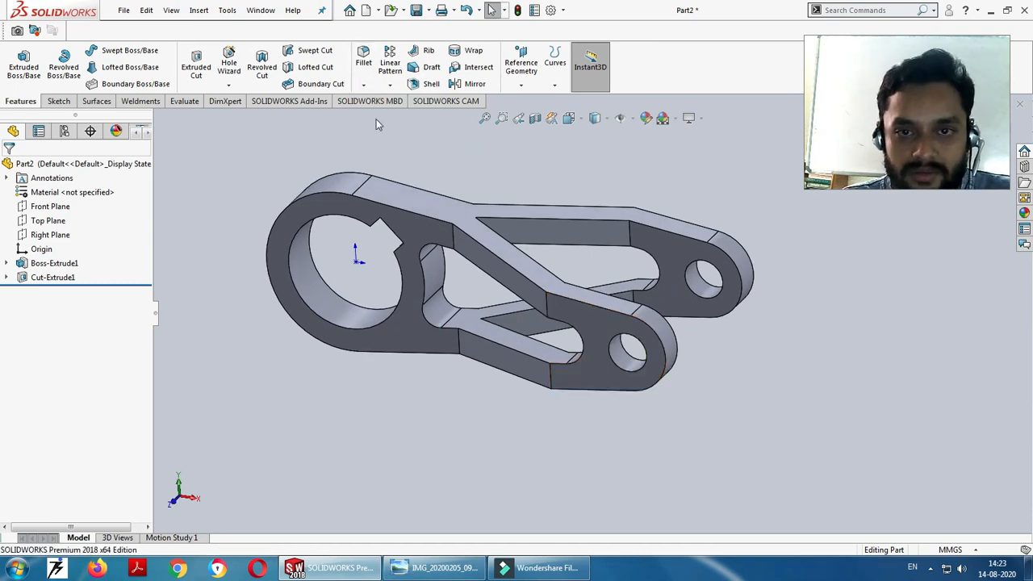
key(alt+Tab)
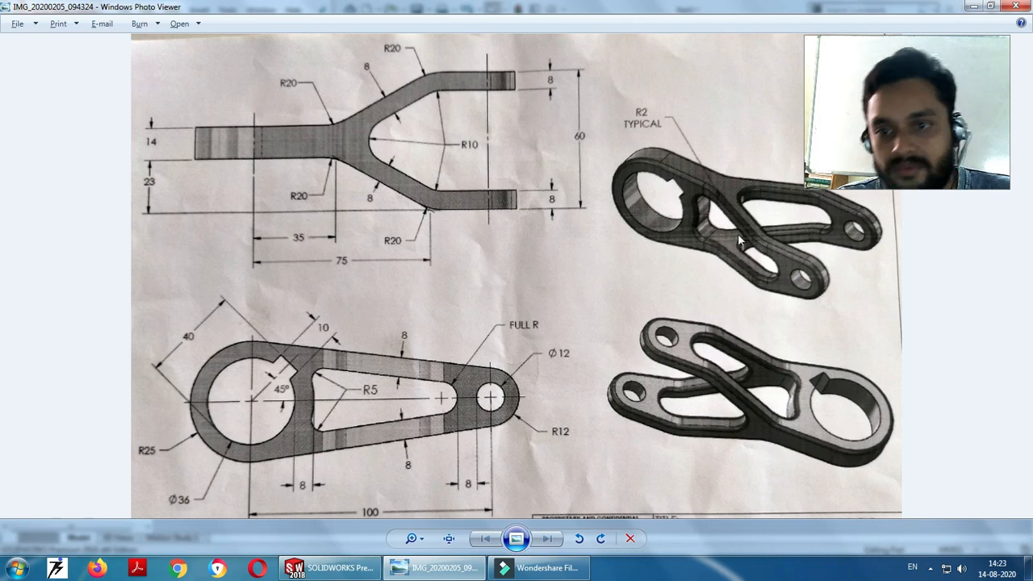
key(alt+Tab)
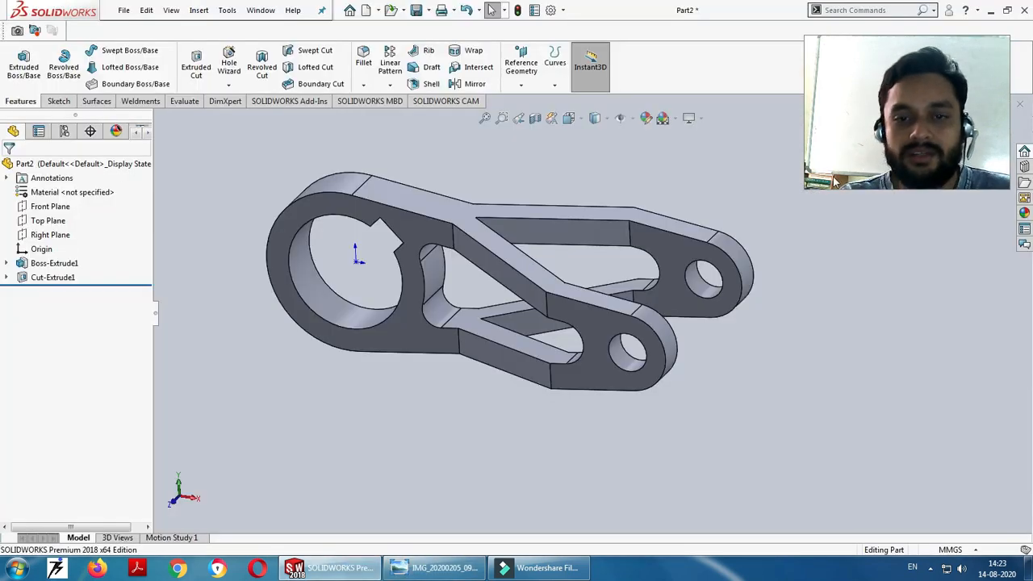
Set up a 2 mm fillet on the outer edges around the bore end and the near fork arm
click(364, 56)
click(387, 203)
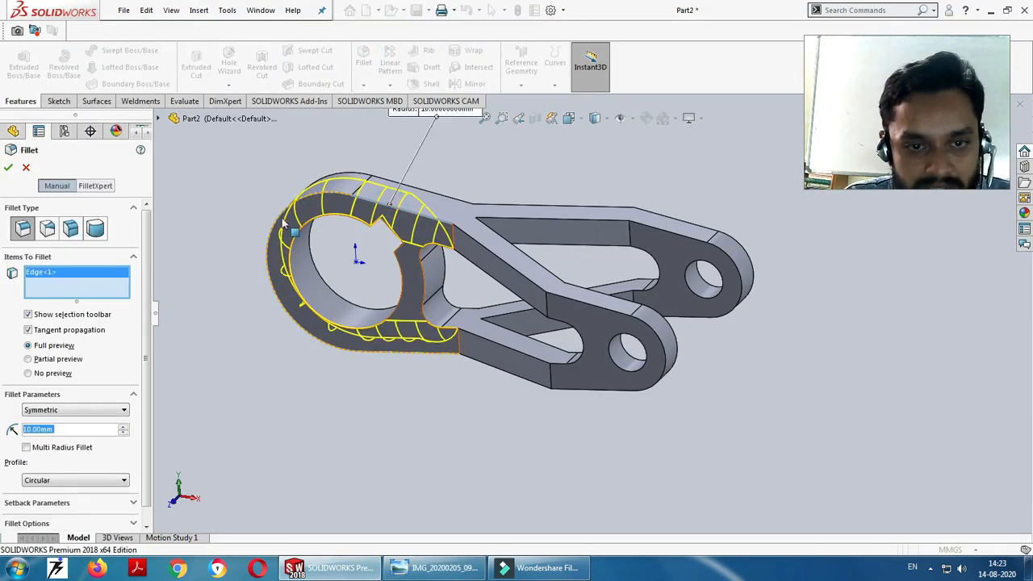
text(2)
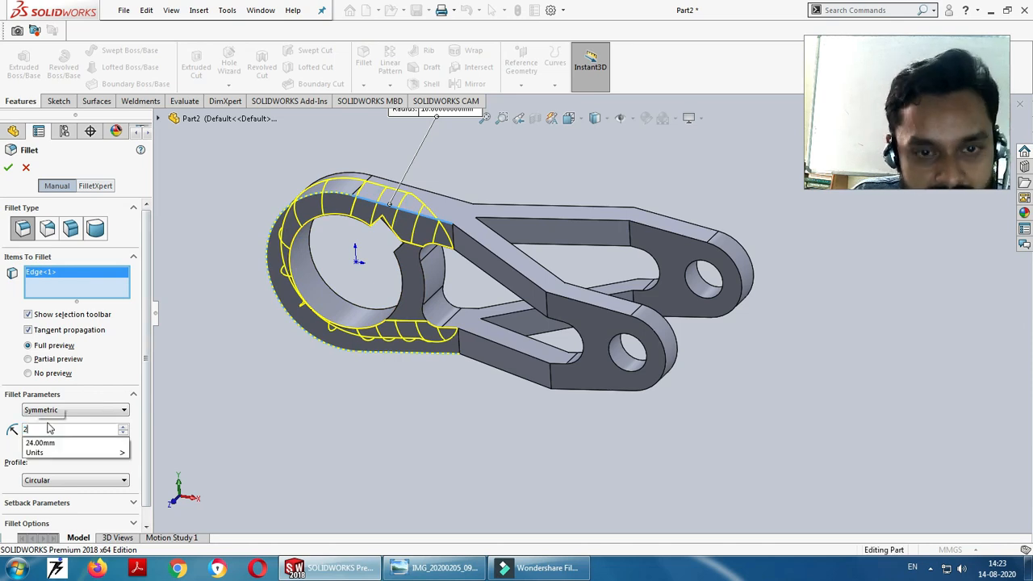
key(Return)
click(500, 256)
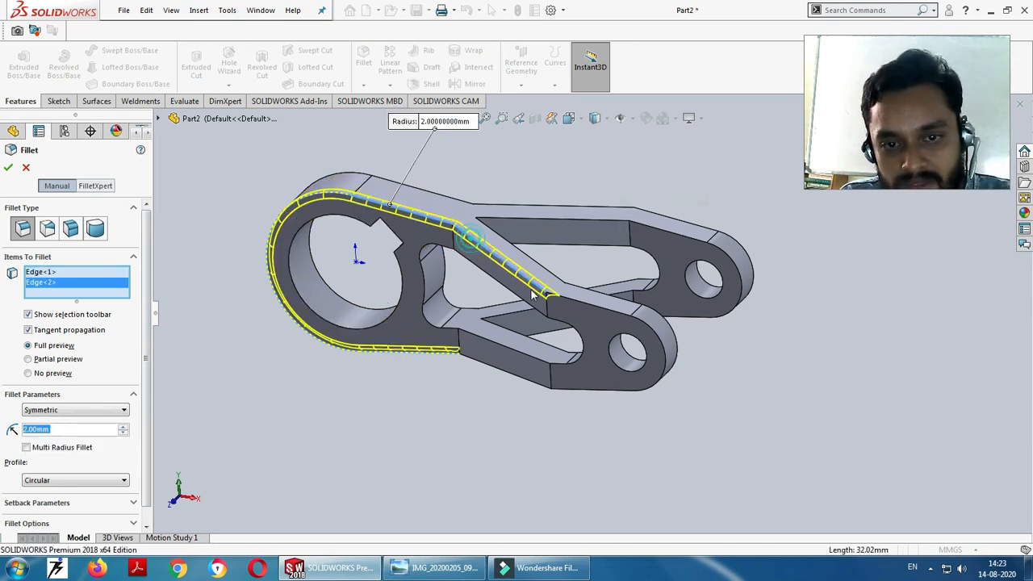
click(575, 303)
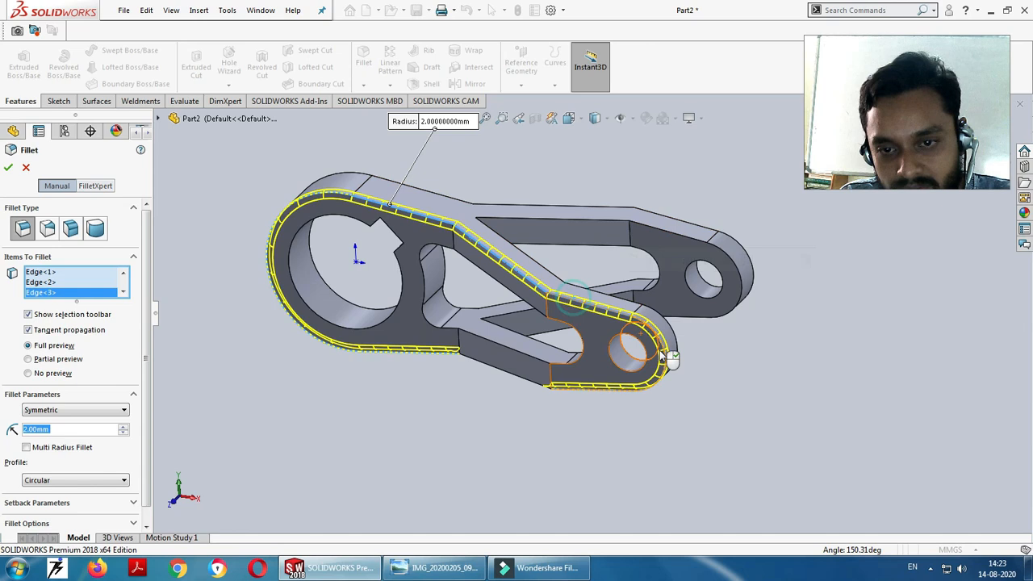
click(519, 379)
Add the matching outer edges on the lever's opposite side to the 2 mm fillet and apply it
middle_drag(743, 411, 604, 312)
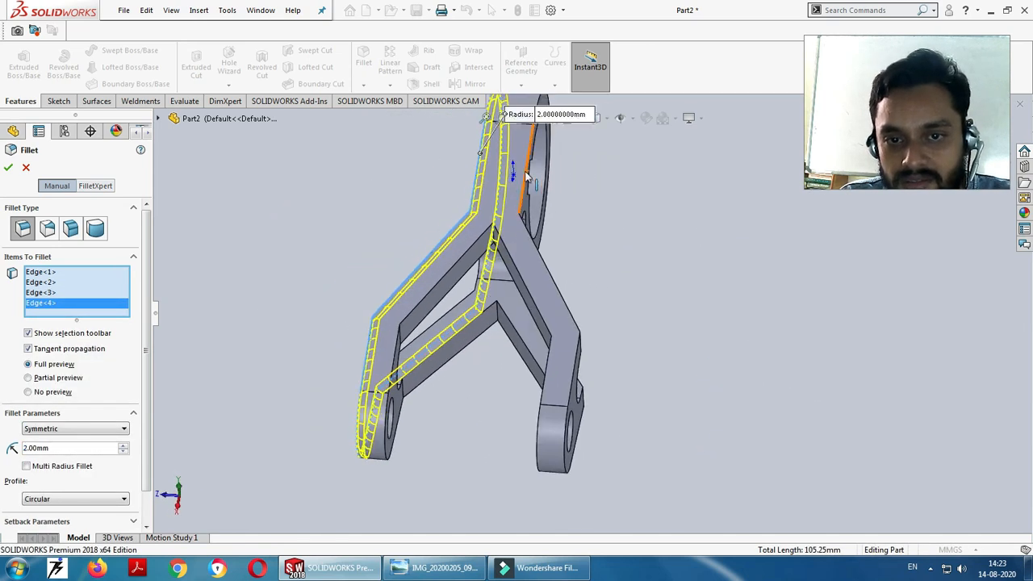
click(556, 263)
click(555, 282)
middle_drag(555, 278, 637, 334)
click(324, 364)
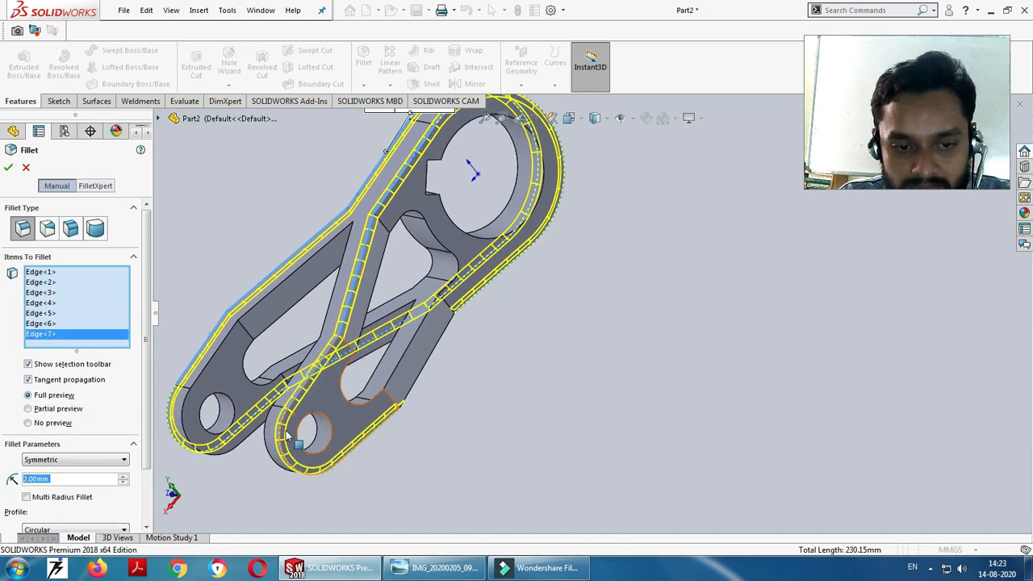
click(421, 376)
middle_drag(427, 358, 707, 224)
click(7, 169)
Start another 2 mm fillet on the inward-facing outline edges of one fork arm
middle_drag(639, 355, 802, 320)
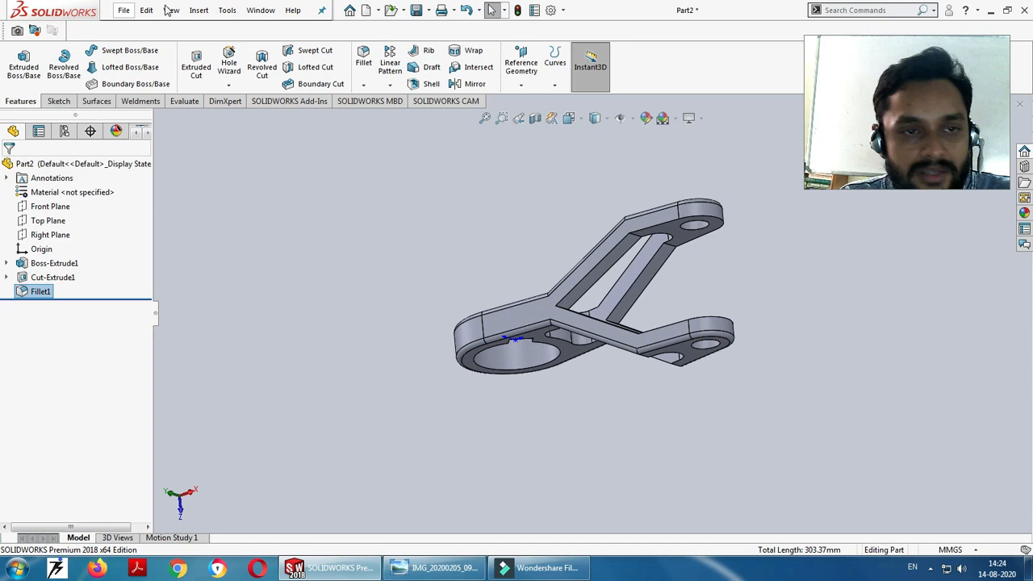
click(362, 63)
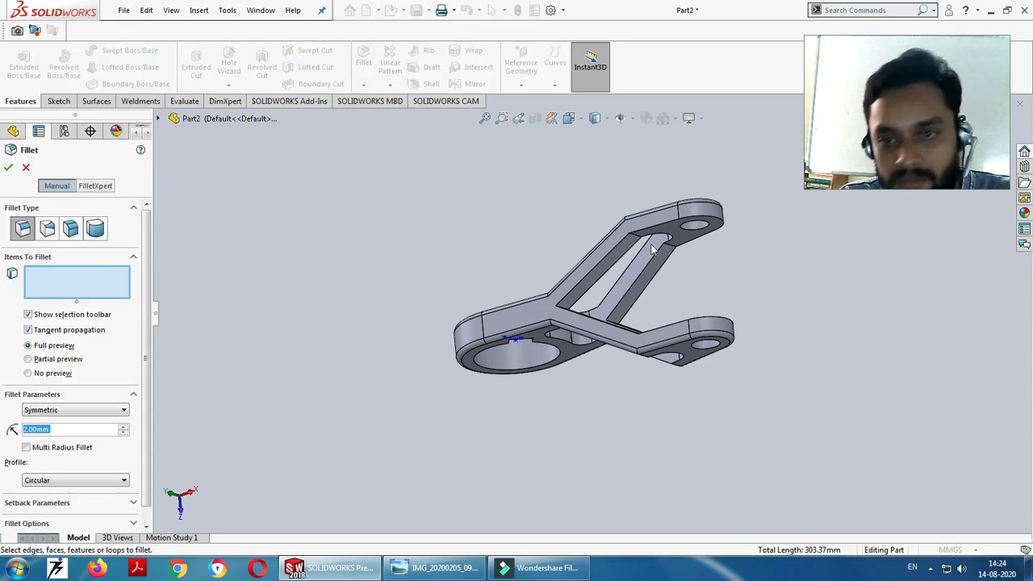
scroll(642, 223, down, 3)
click(644, 217)
click(556, 270)
click(636, 321)
Add the other fork arm's inward-facing outline edges to the 2 mm fillet and apply it
middle_drag(634, 316, 557, 337)
click(546, 335)
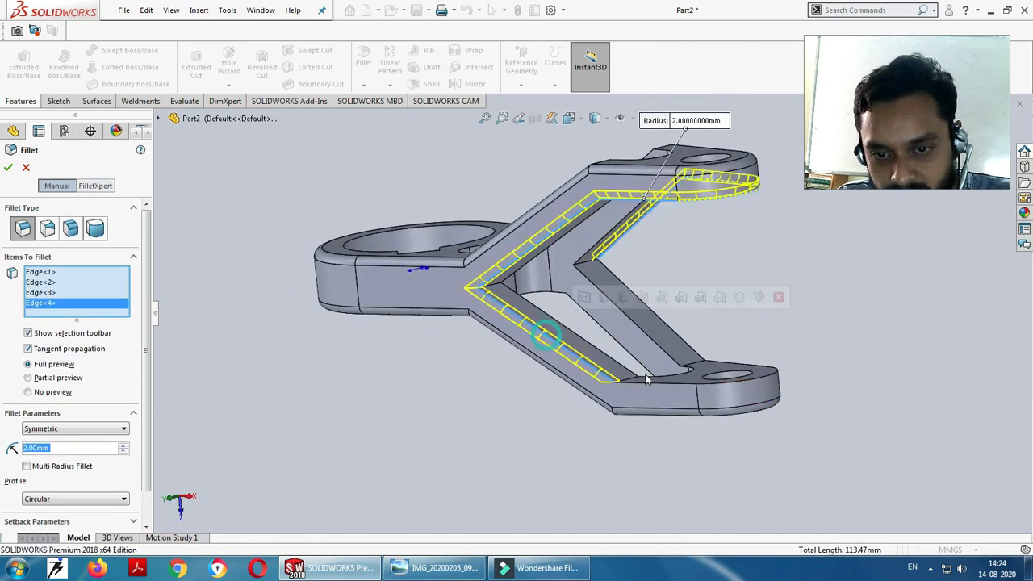
click(678, 388)
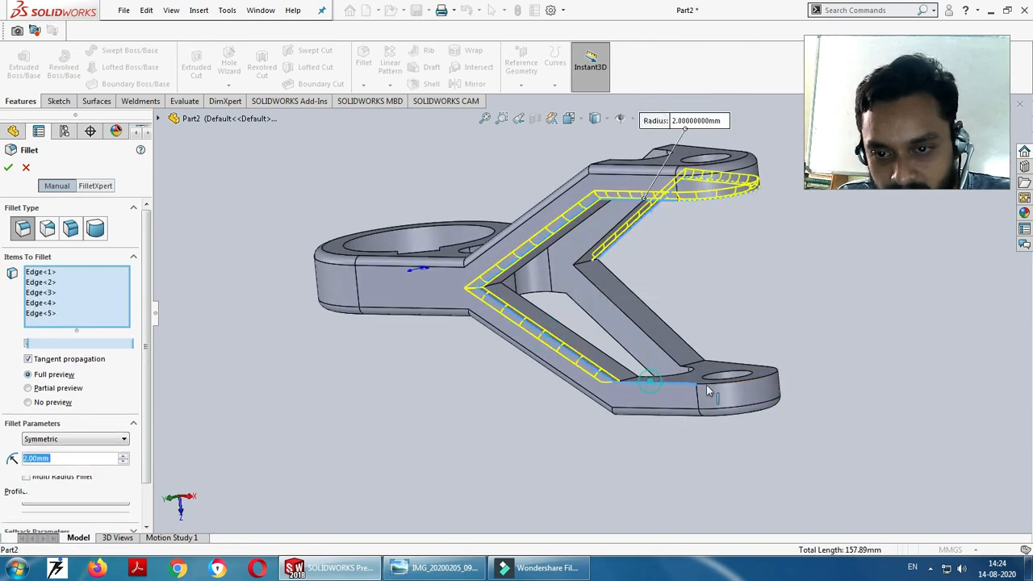
click(671, 316)
middle_drag(671, 316, 565, 266)
click(8, 168)
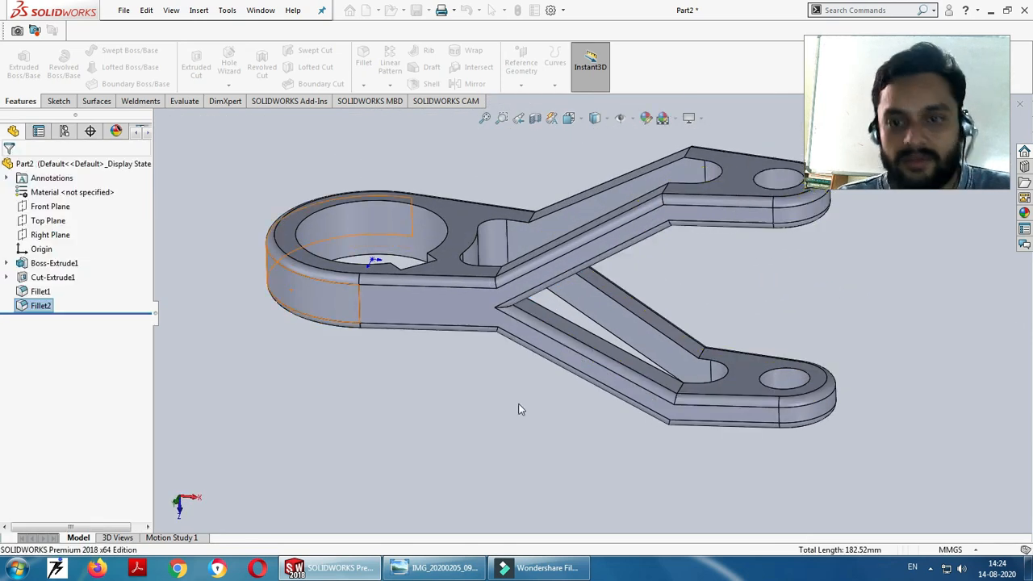
Compare the filleted lever in isometric view with the reference drawing
middle_drag(517, 435, 548, 458)
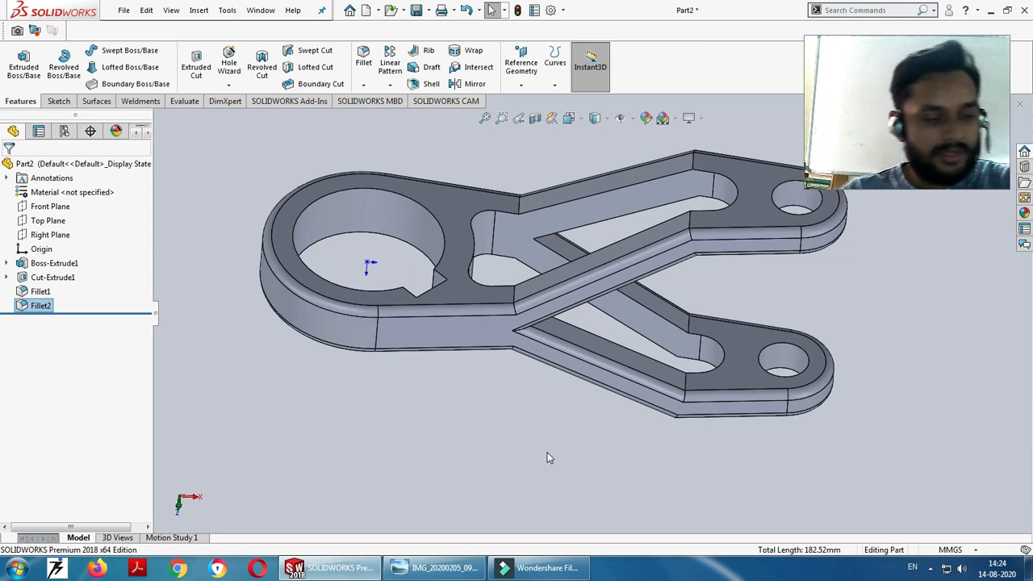
key(ctrl+7)
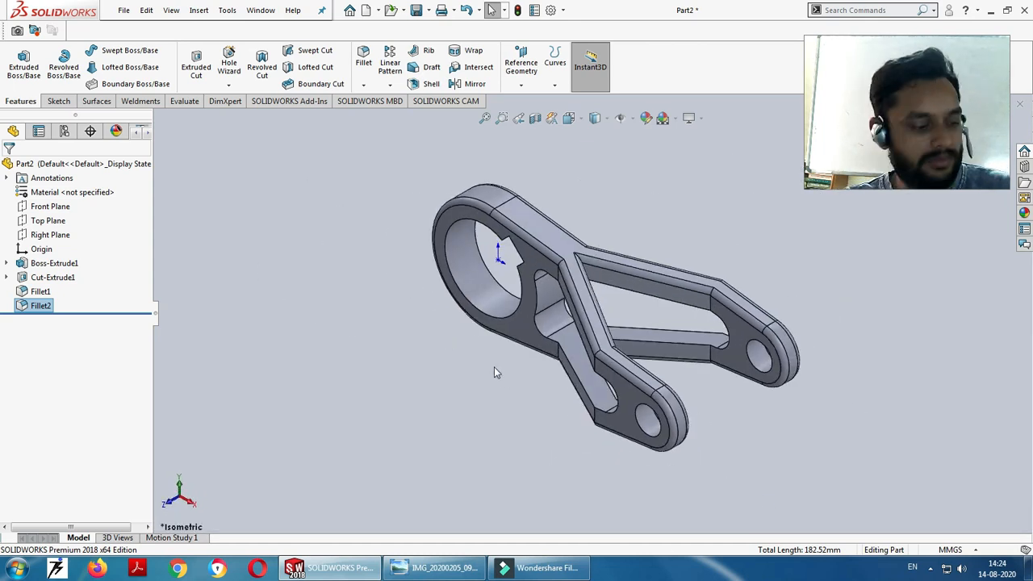
key(alt+Tab)
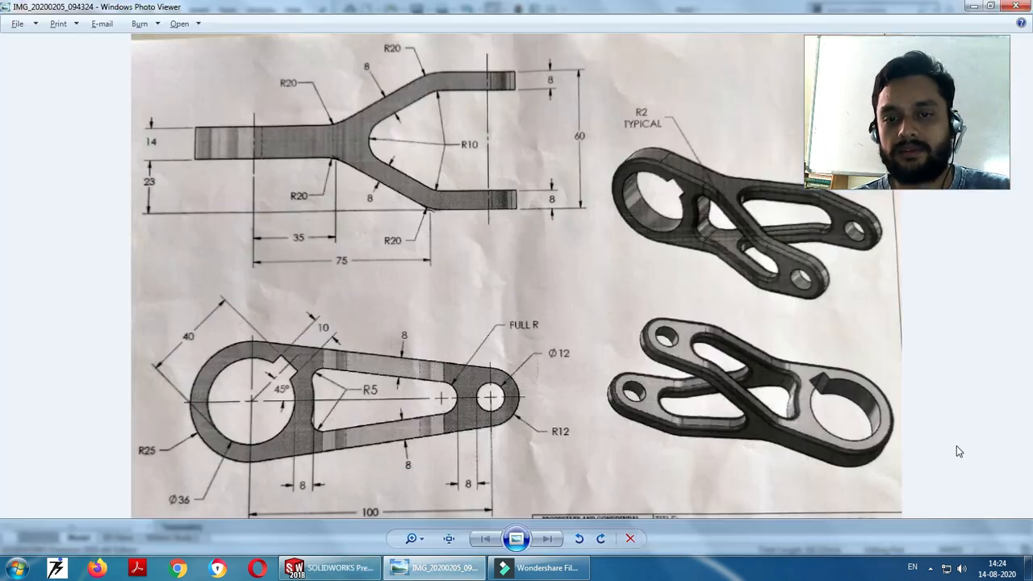
key(alt+Tab)
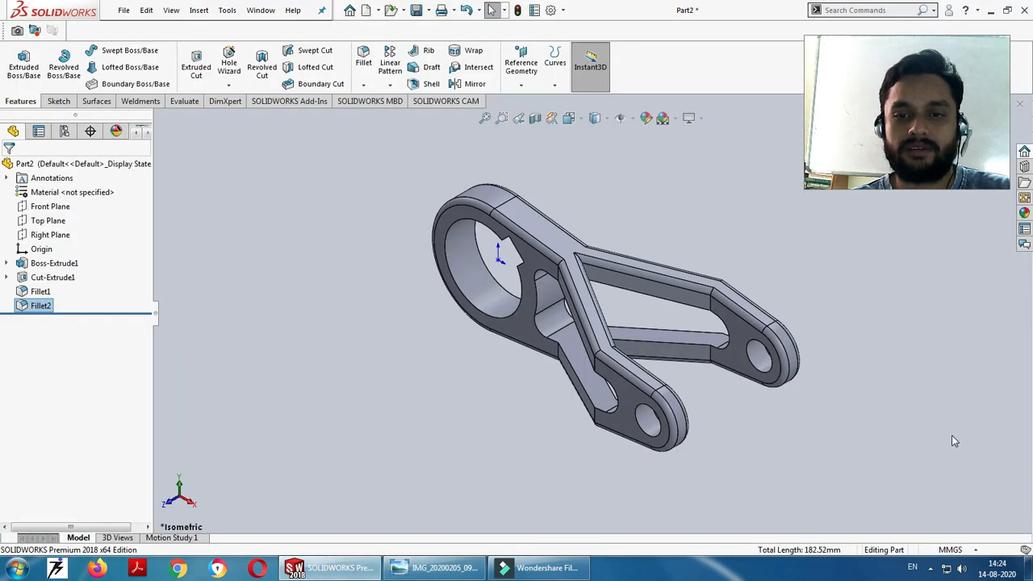
key(alt+Tab)
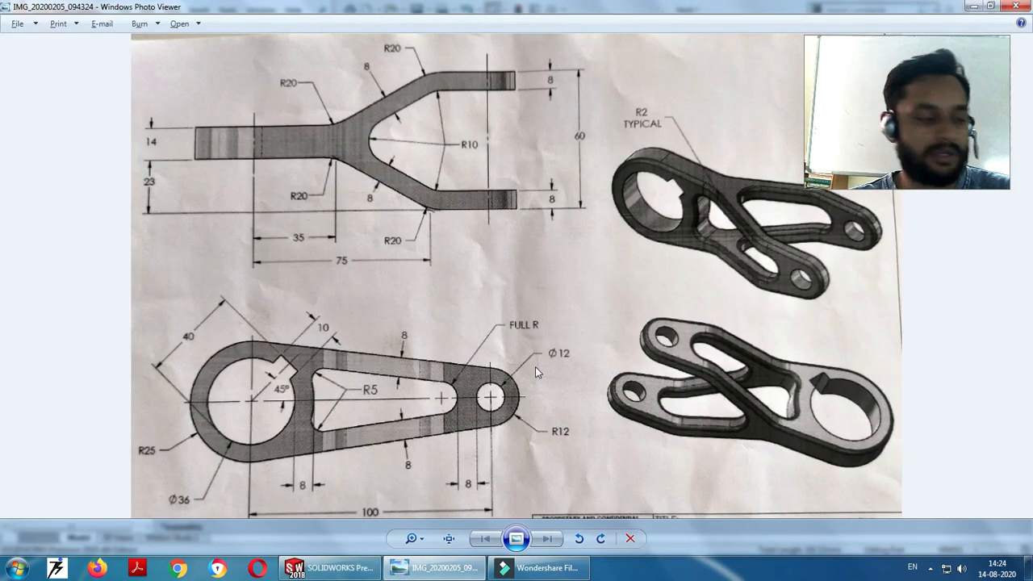
key(alt+Tab)
Examine the filleted forked lever from several angles, including its keyed bore and fork arms
middle_drag(609, 358, 689, 354)
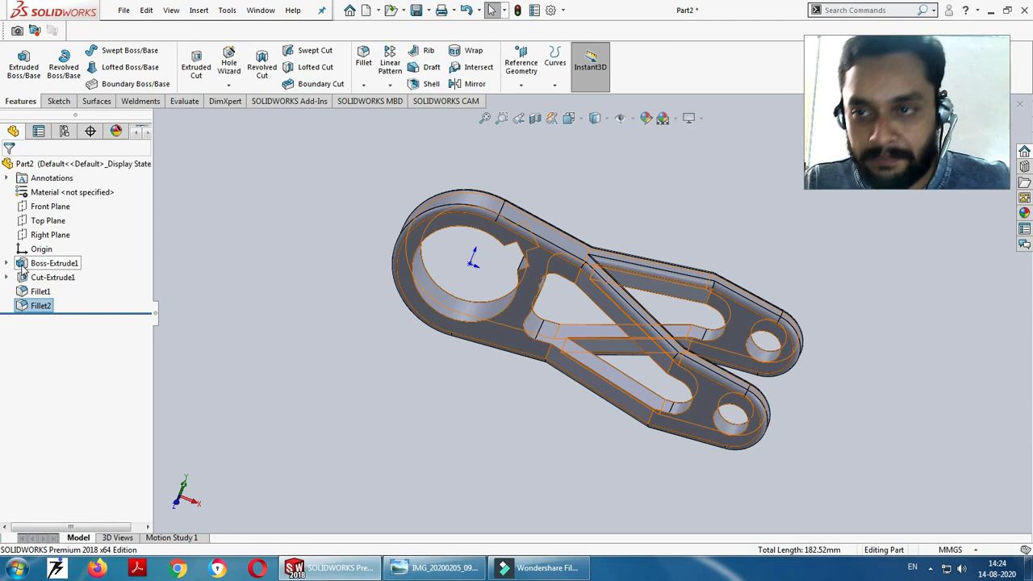
middle_drag(604, 474, 583, 424)
middle_drag(700, 273, 694, 234)
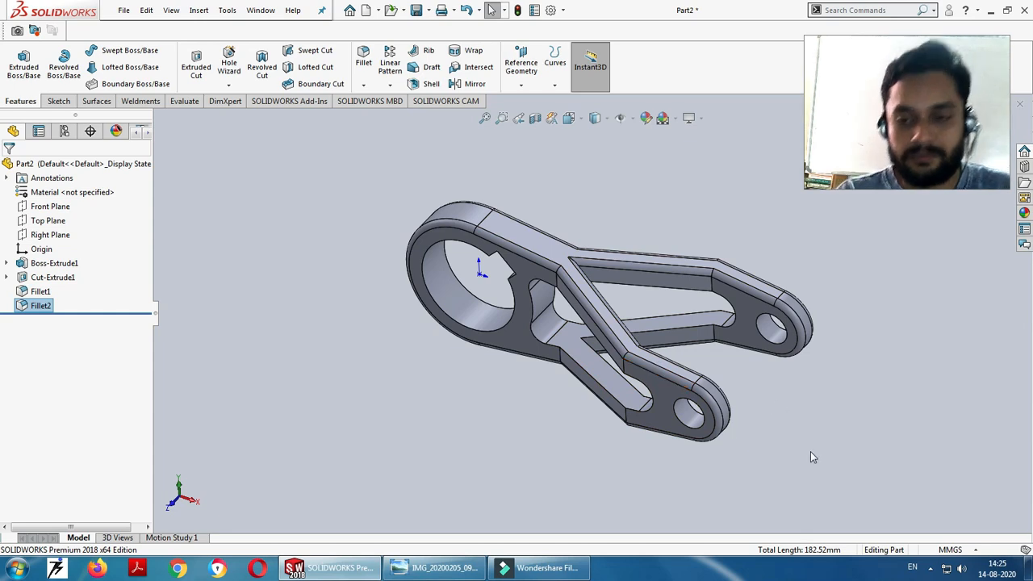
middle_drag(702, 374, 629, 347)
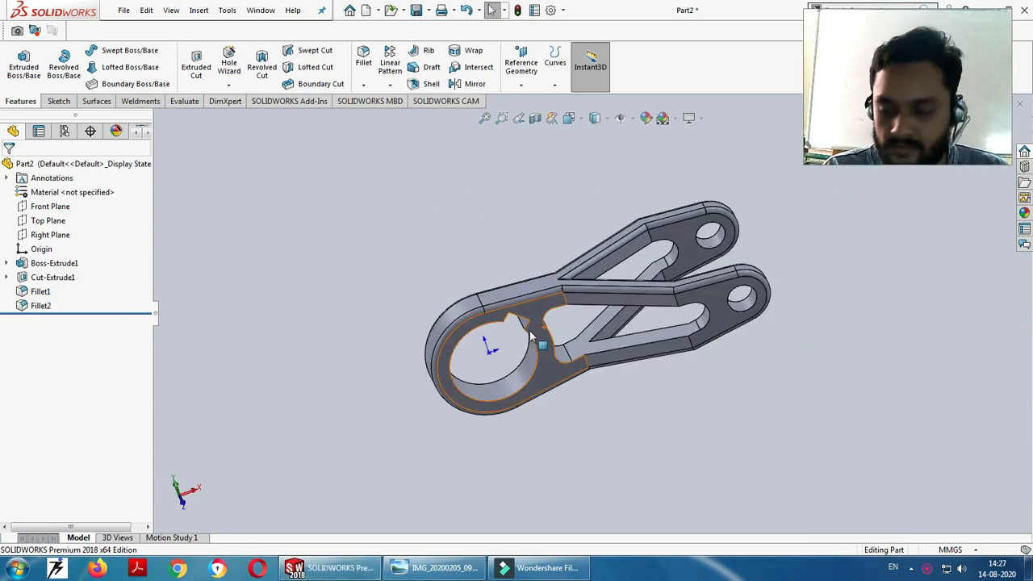
middle_drag(531, 337, 707, 397)
scroll(632, 340, down, 3)
middle_drag(797, 360, 667, 466)
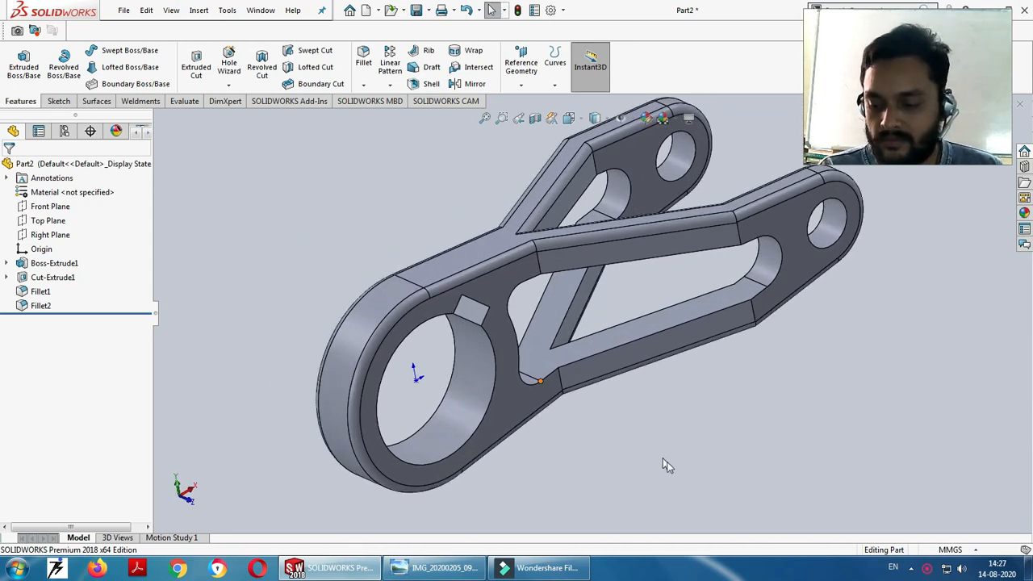